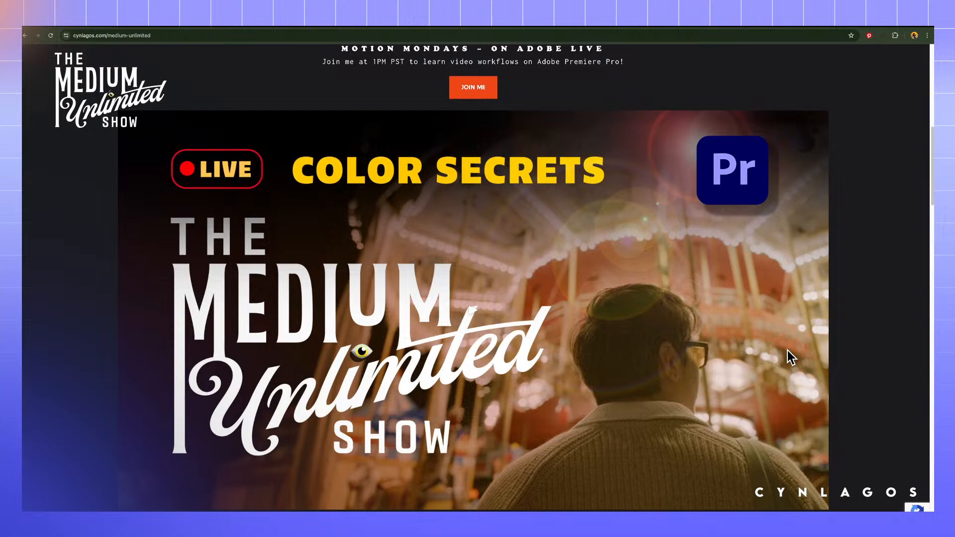
Browse the show page through the Photo & Design section and return to the free Premiere Vintage Color LUT download form.
scroll(787, 350, "down", 10)
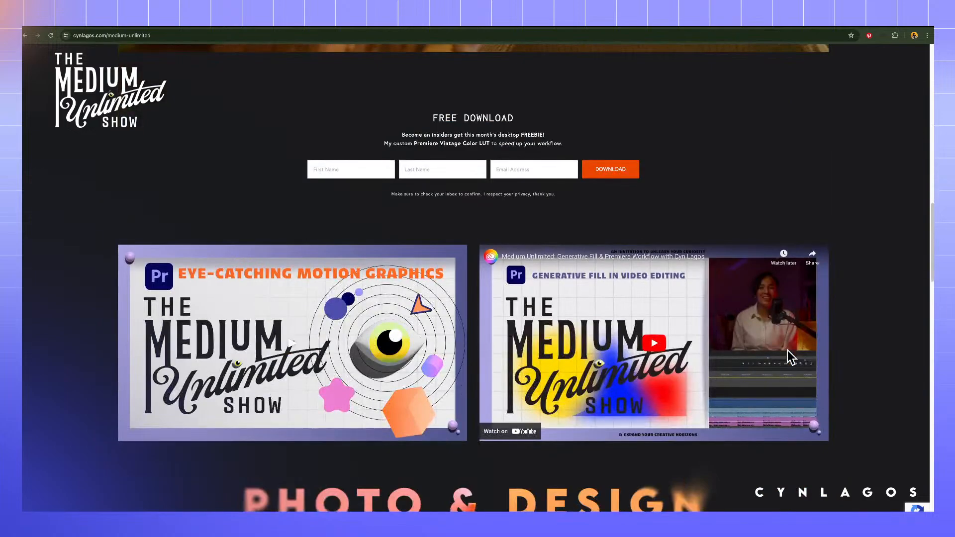
scroll(787, 350, "down", 8)
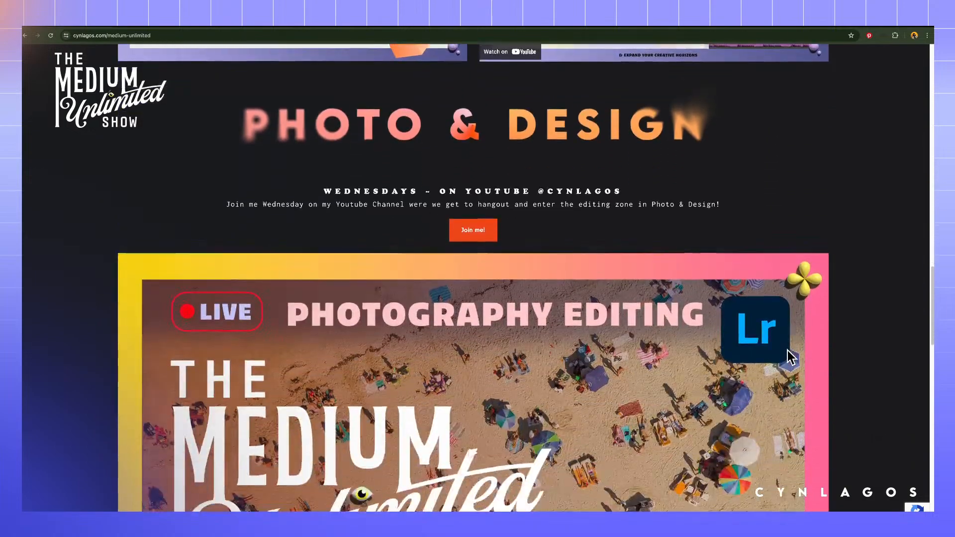
scroll(791, 357, "down", 2)
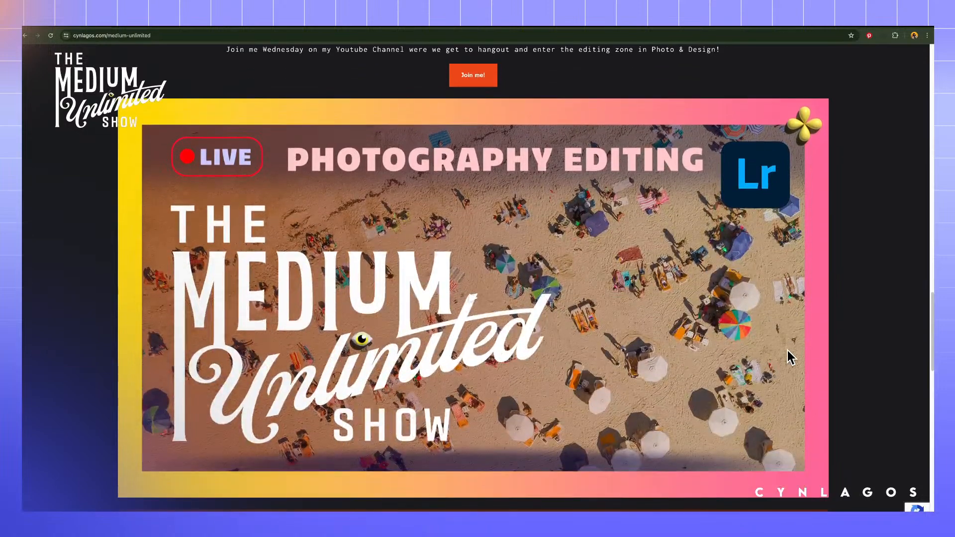
scroll(791, 357, "up", 11)
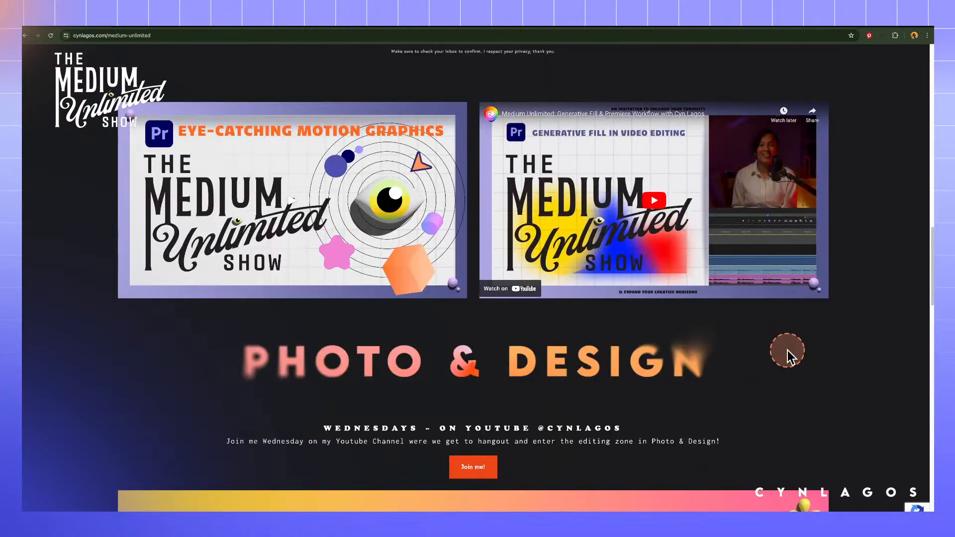
scroll(790, 357, "up", 1)
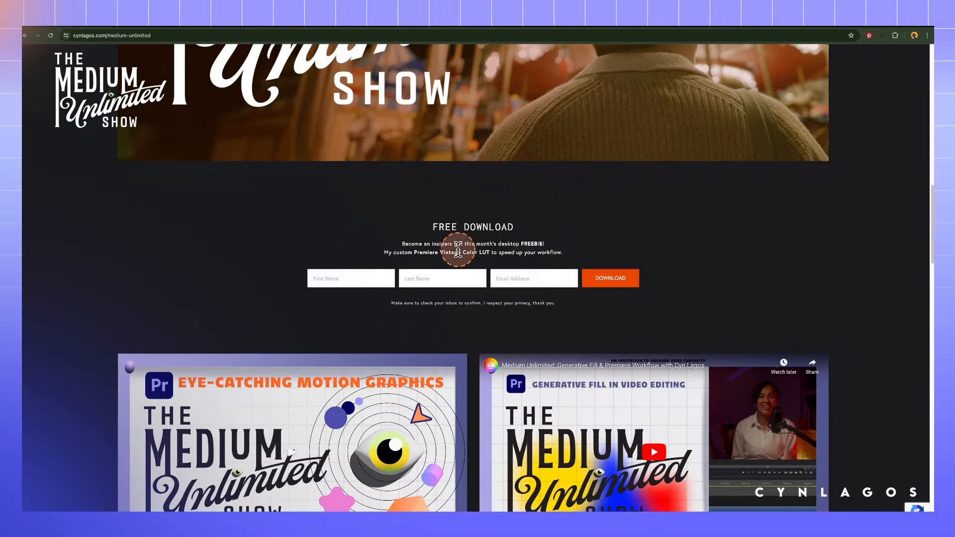
scroll(463, 249, "down", 1)
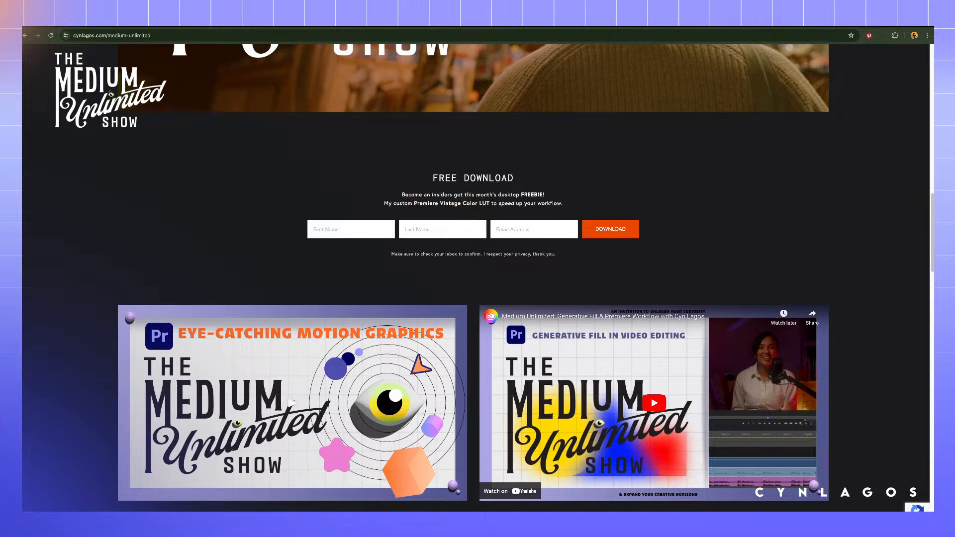
Switch to Premiere Pro and scrub through the car clip in the 01Layeringcolor sequence.
left_click(665, 520)
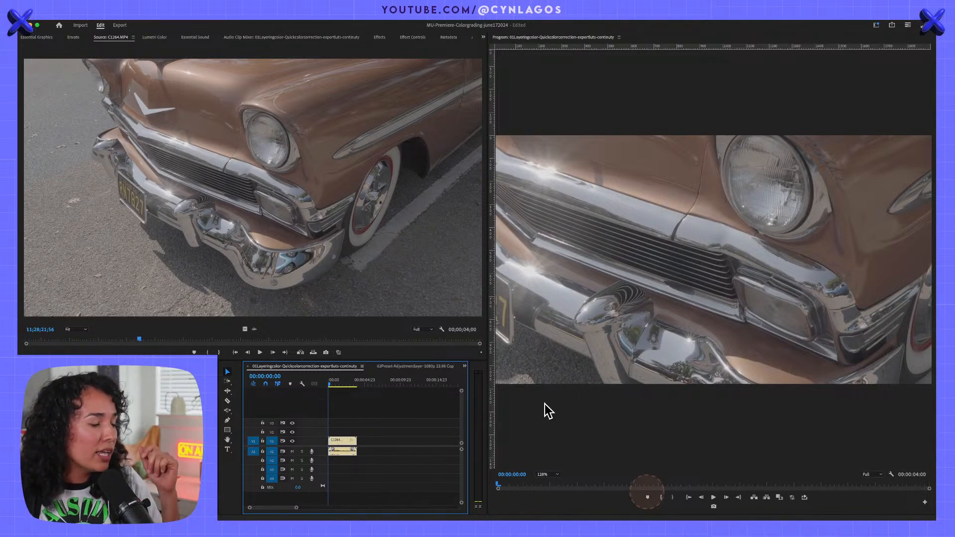
left_click_drag(300, 301, 325, 435)
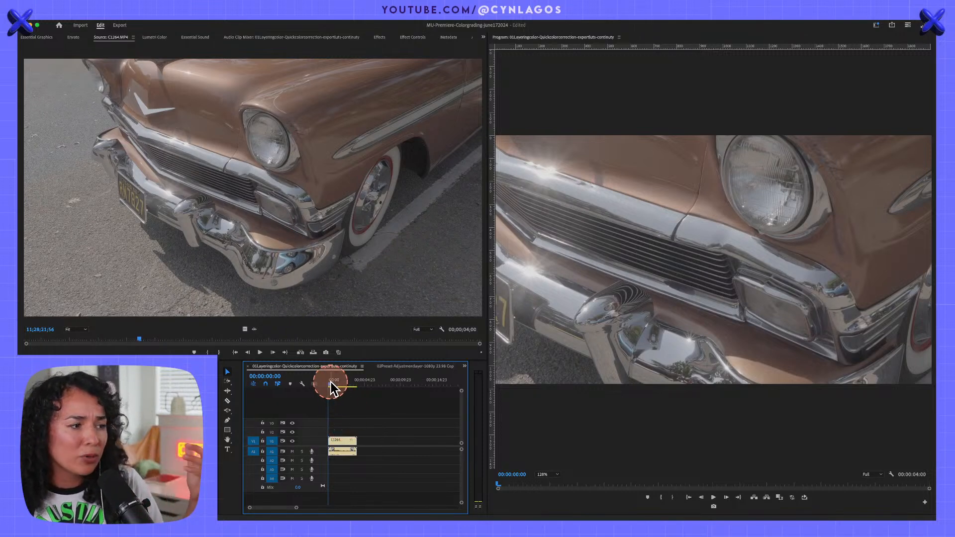
left_click_drag(332, 388, 346, 387)
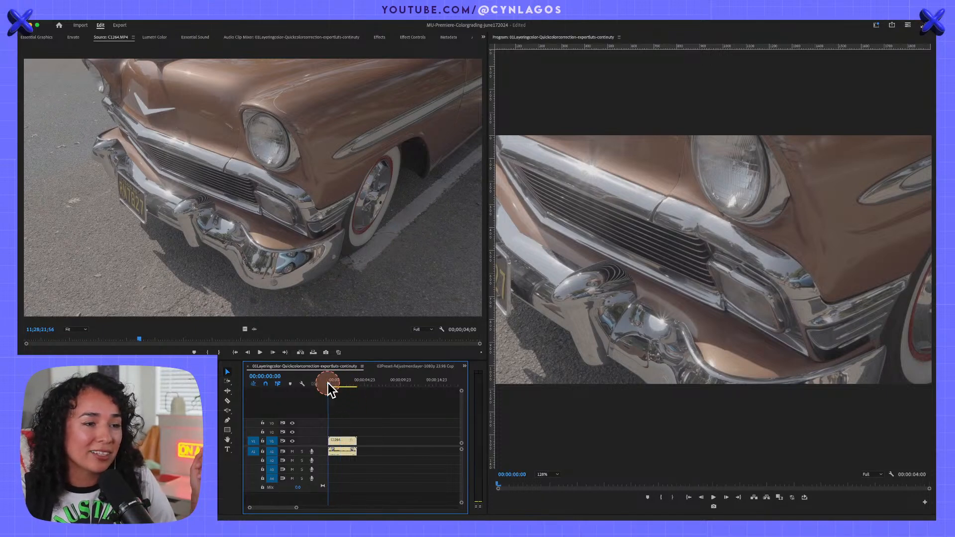
left_click(343, 386)
mouse_move(343, 386)
left_mouse_down()
mouse_move(355, 388)
mouse_move(335, 387)
mouse_move(355, 390)
mouse_move(341, 389)
mouse_move(352, 402)
left_mouse_up()
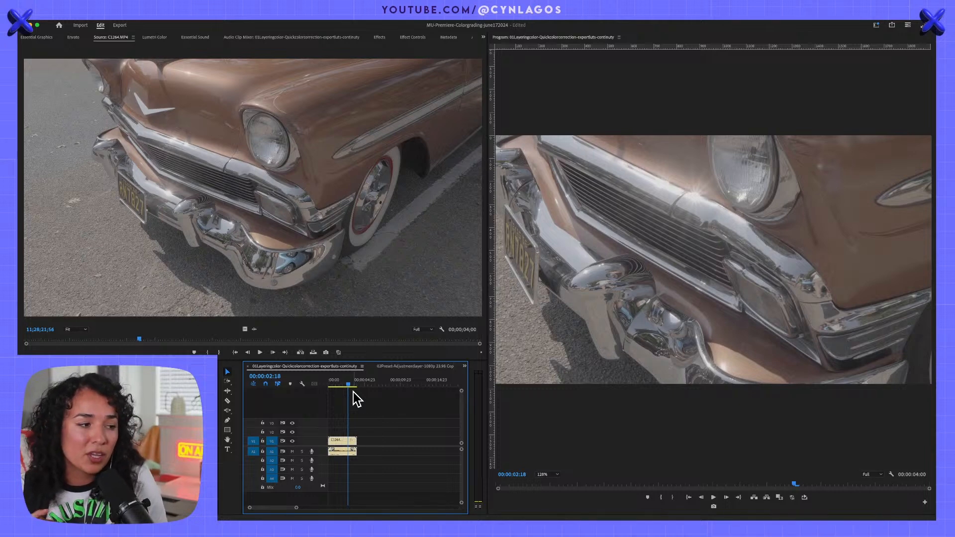
mouse_move(349, 385)
left_mouse_down()
mouse_move(311, 372)
mouse_move(349, 388)
mouse_move(323, 377)
mouse_move(341, 387)
left_mouse_up()
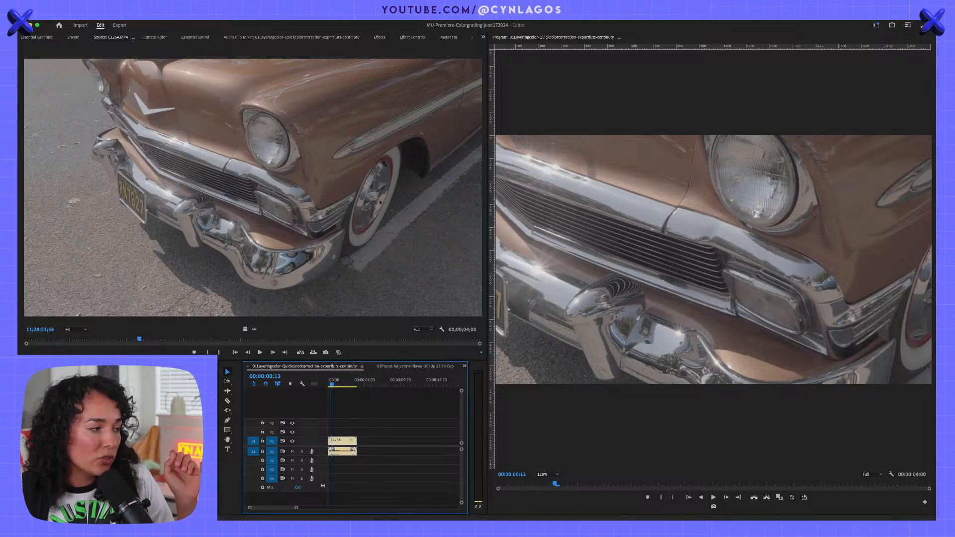
Enlarge the project's media list to full size and open the 03 Graphics bin.
left_click(121, 469)
key("grave")
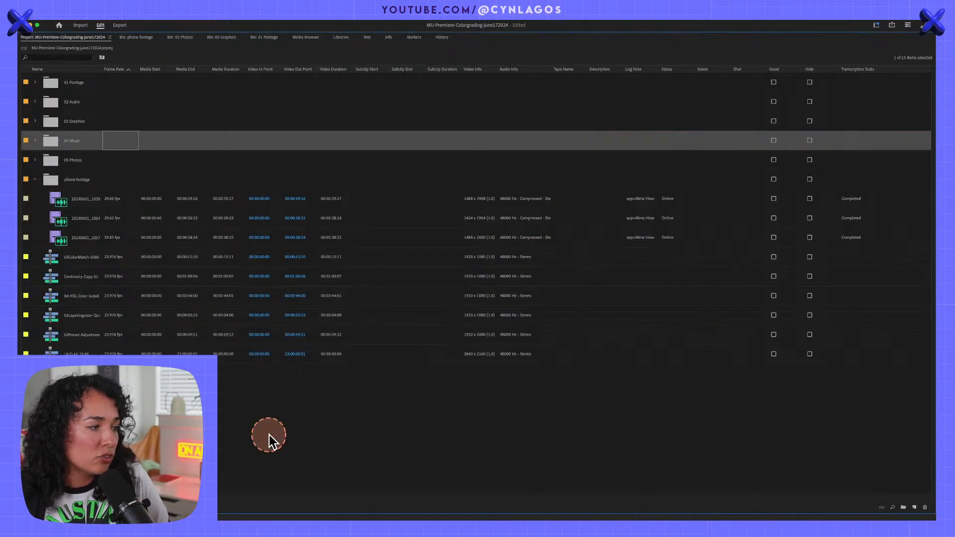
left_click(112, 172)
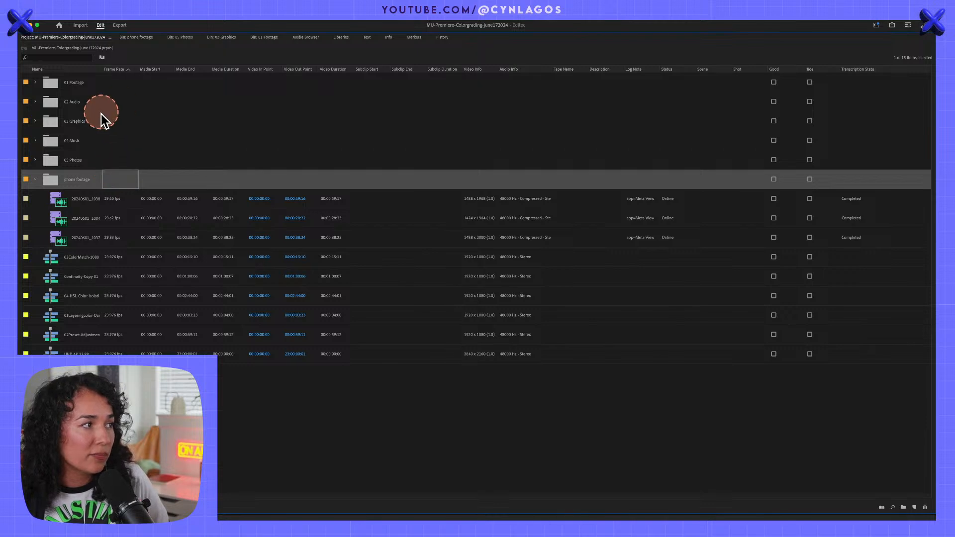
left_click(116, 154)
left_click(112, 115)
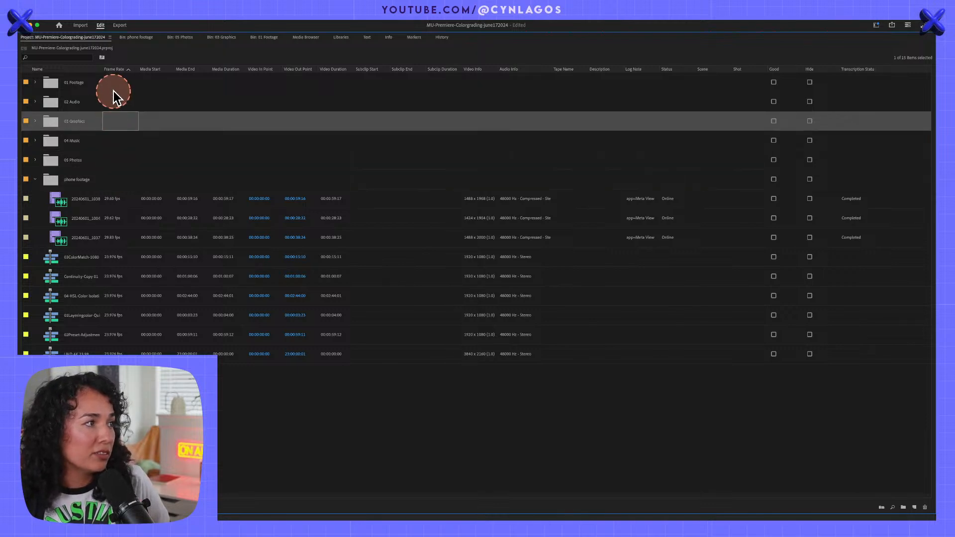
left_click(117, 178)
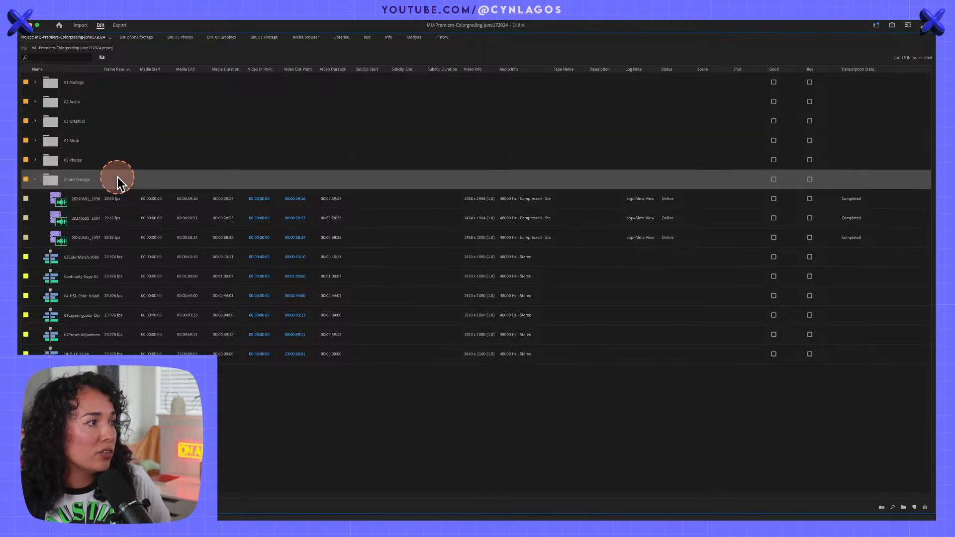
double_click(112, 127)
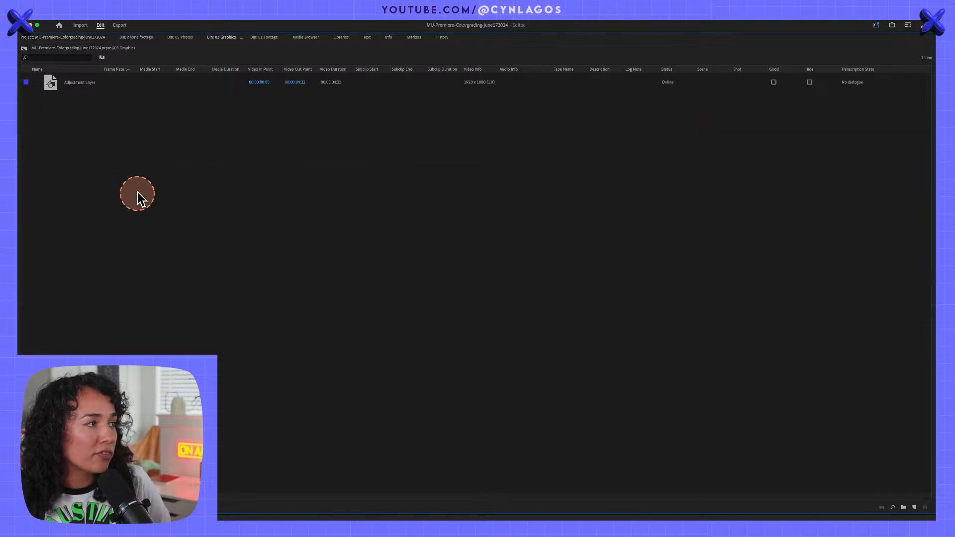
right_click(130, 147)
mouse_move(183, 181)
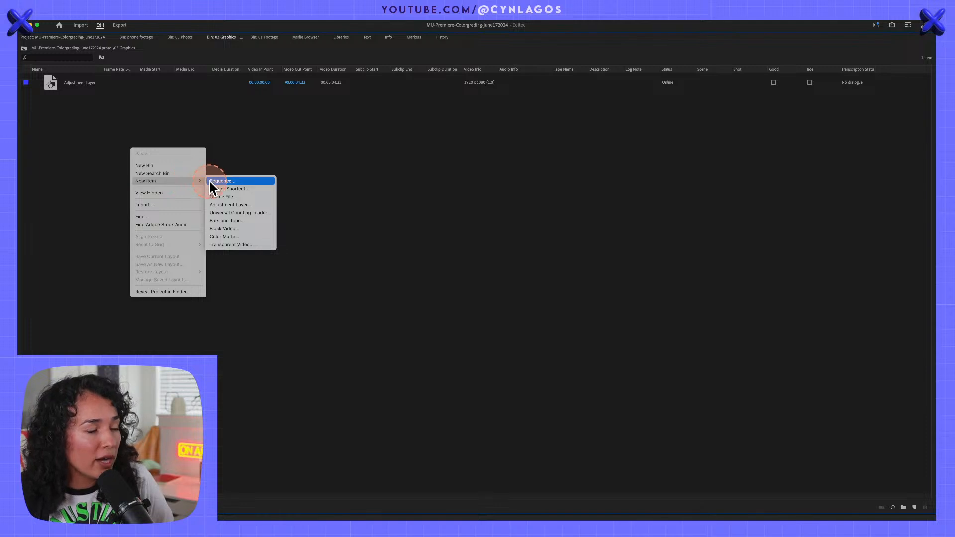
left_click(235, 236)
left_click(483, 304)
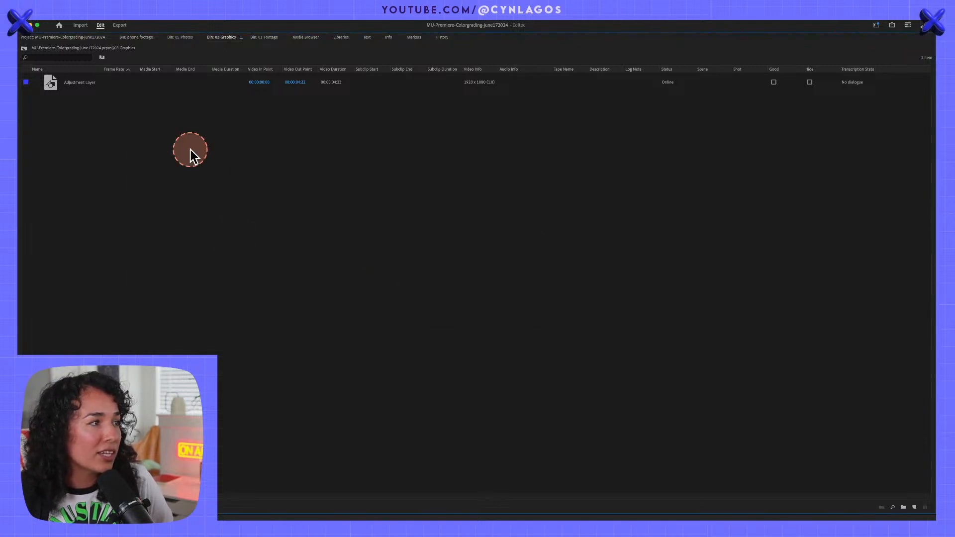
right_click(191, 152)
mouse_move(236, 185)
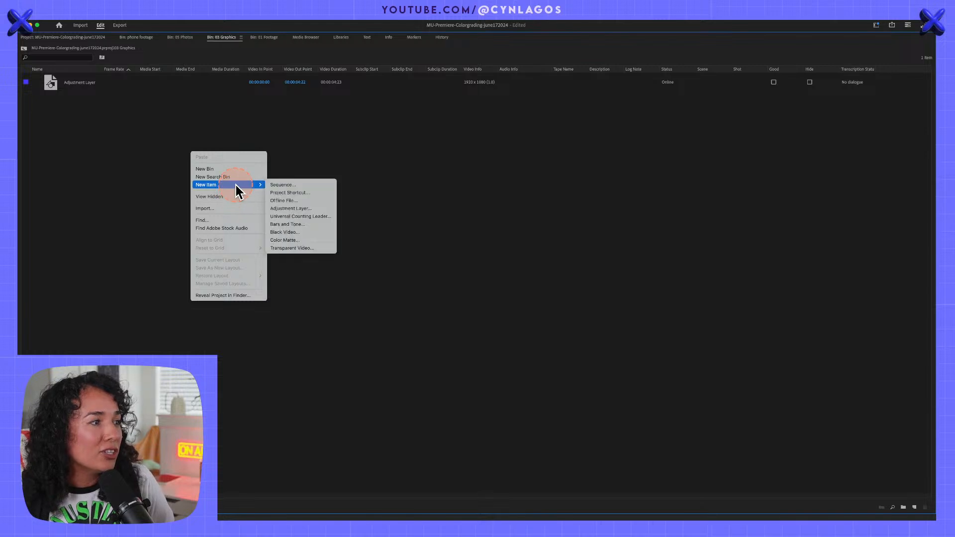
left_click(324, 214)
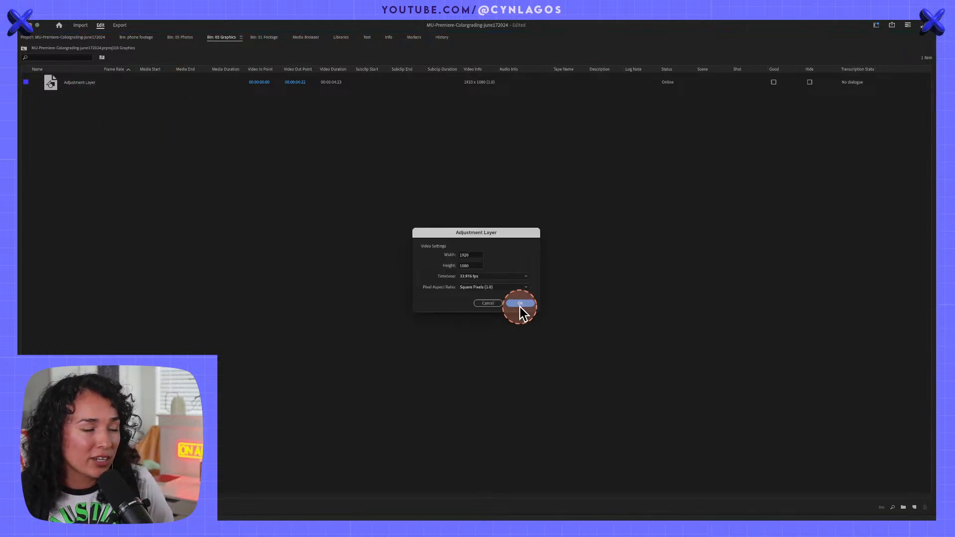
left_click(488, 303)
Place the existing adjustment layer from the 03 Graphics bin on track V2 at the sequence start, above the car clip.
left_click(130, 89)
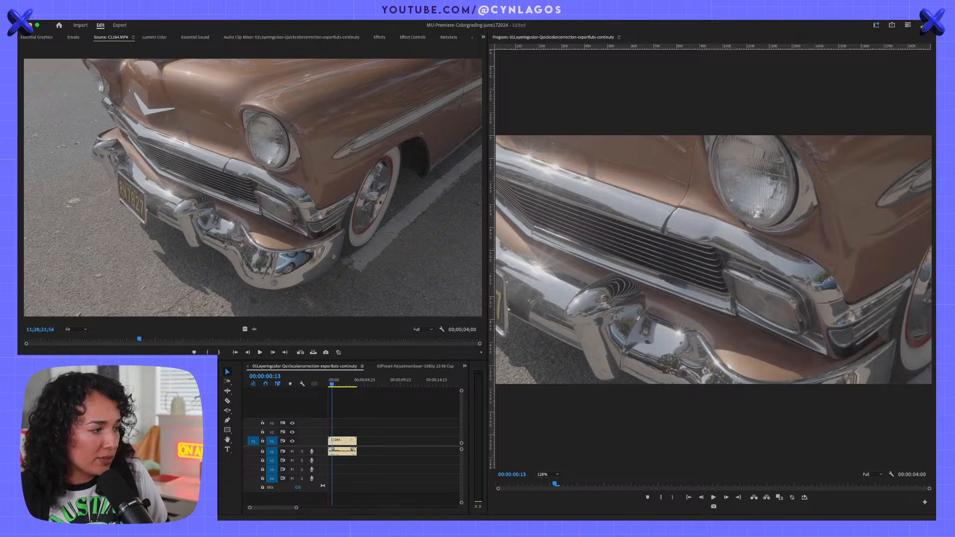
left_click_drag(120, 447, 325, 432)
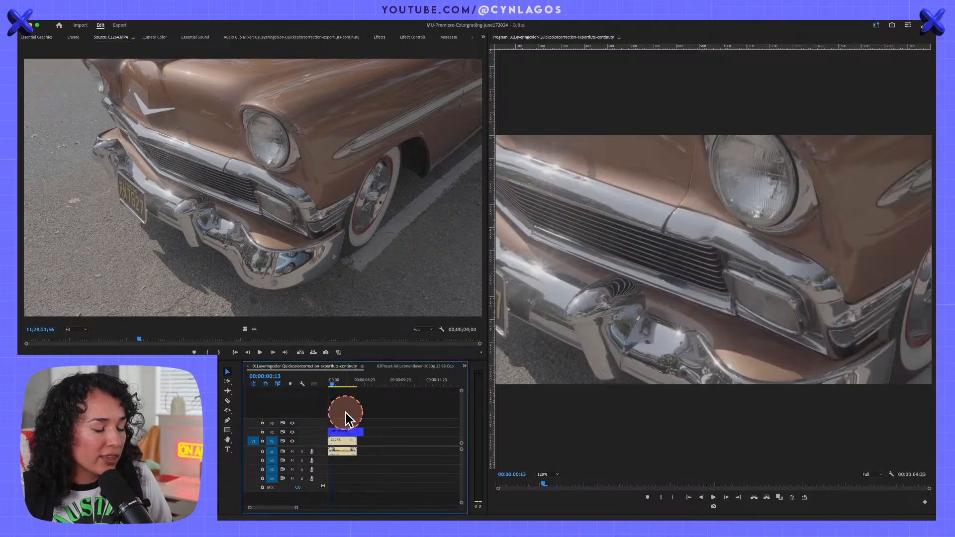
left_click_drag(333, 391, 340, 391)
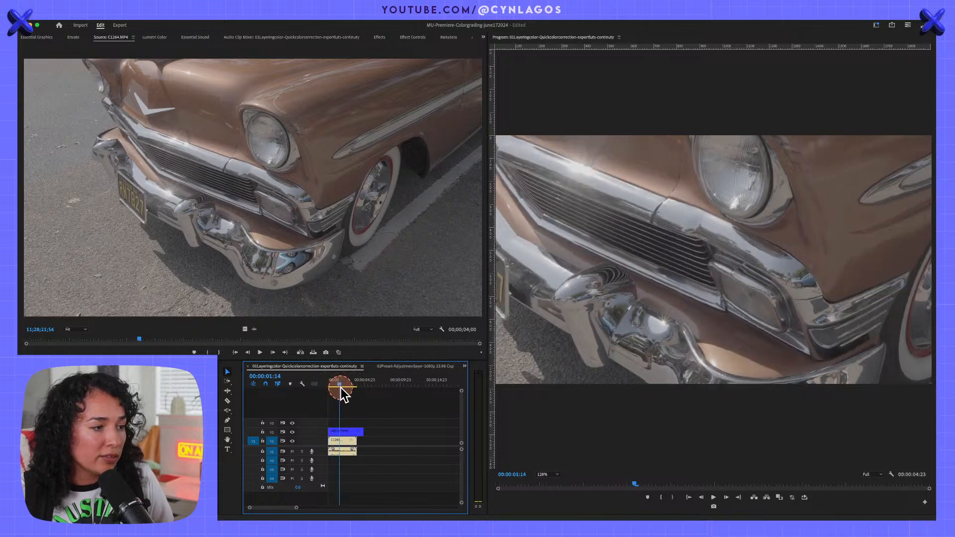
Select the adjustment layer above the car clip and show its Lumetri Color controls.
left_click(346, 431)
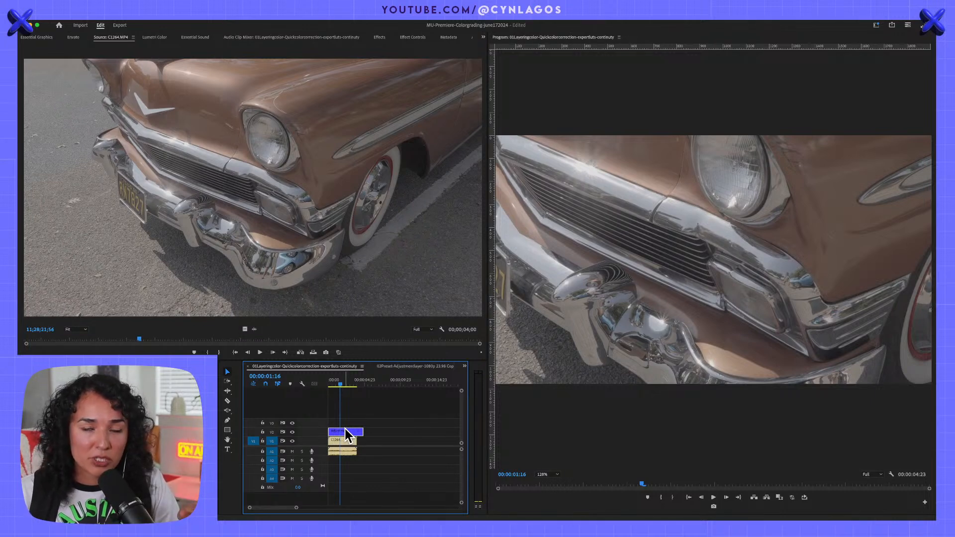
left_click(316, 335)
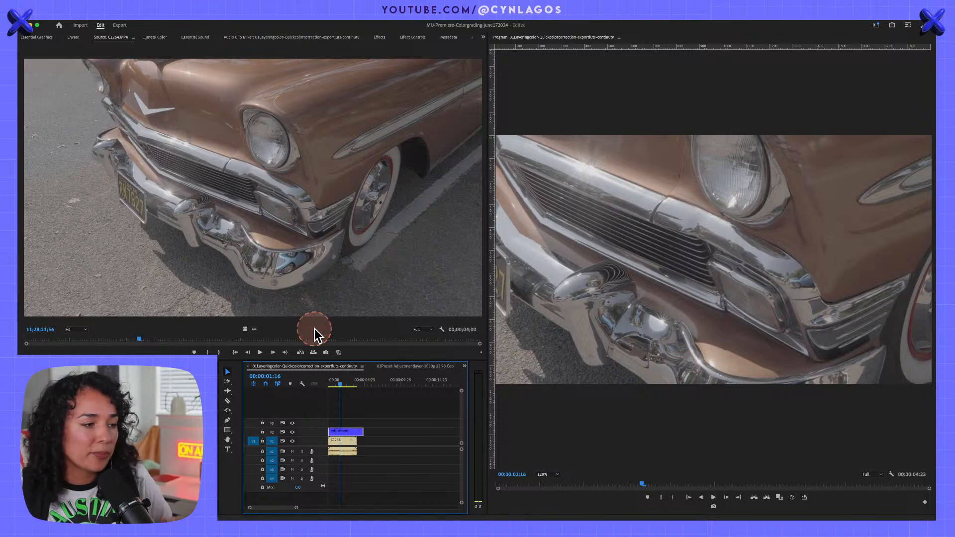
left_click(373, 432)
left_click(342, 437)
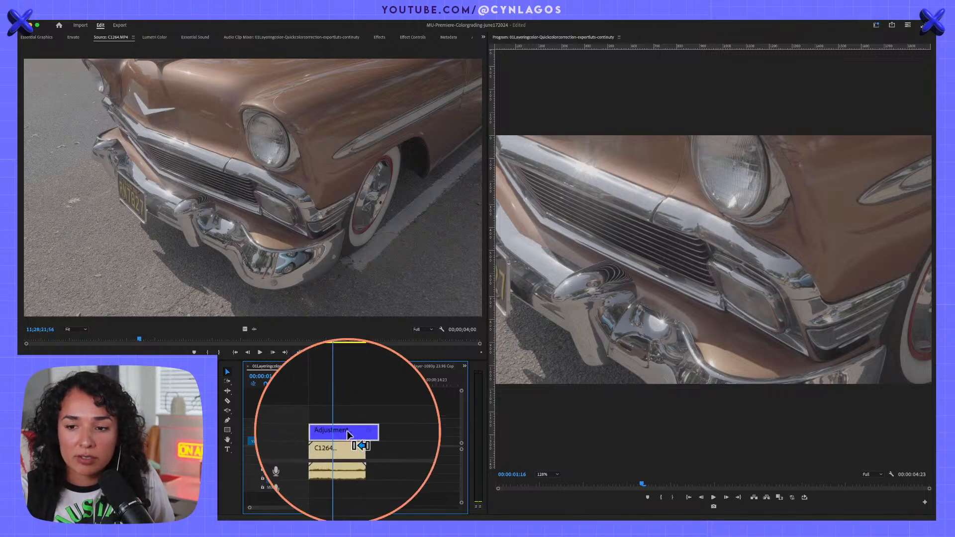
left_click(154, 37)
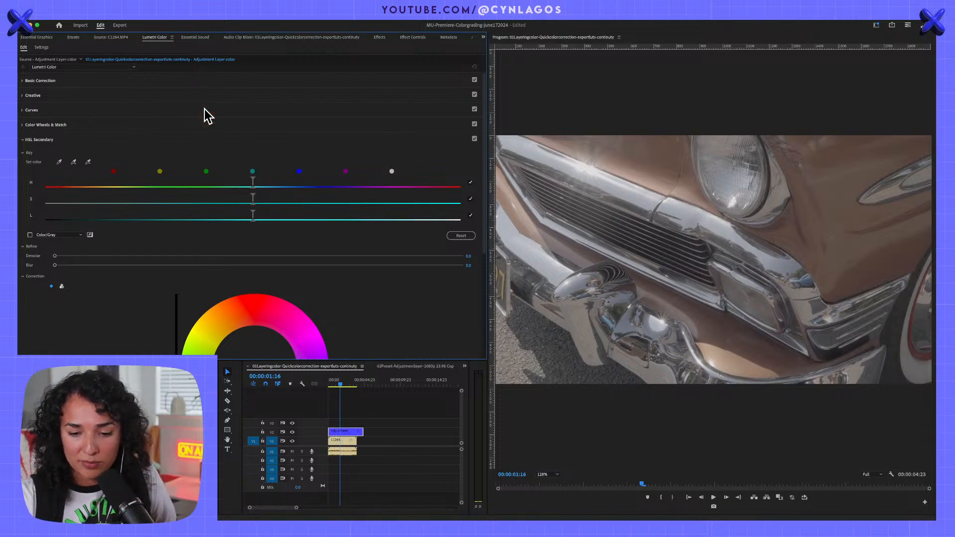
left_click(235, 106)
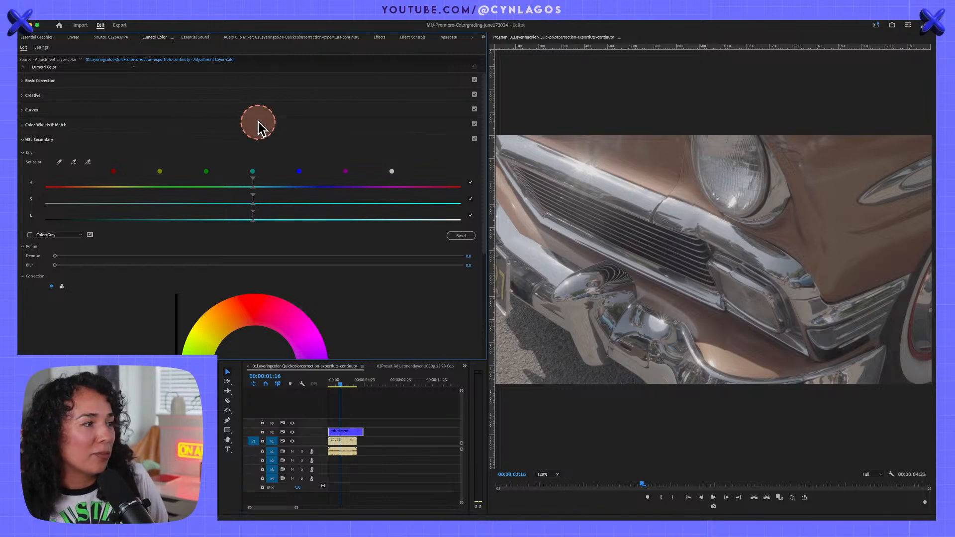
Collapse HSL Secondary and review the Curves, Basic Correction and Creative sections, leaving only Basic Correction expanded.
left_click(26, 141)
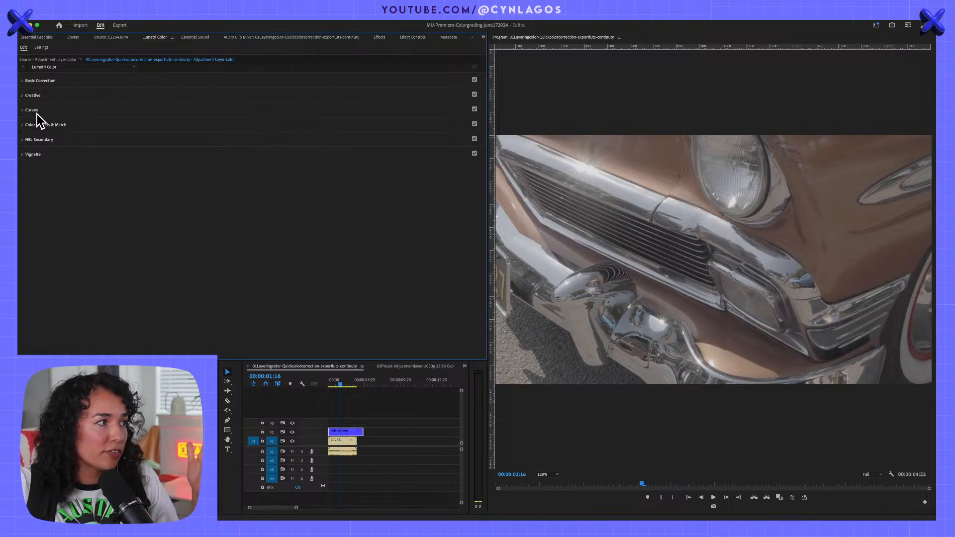
left_click(24, 110)
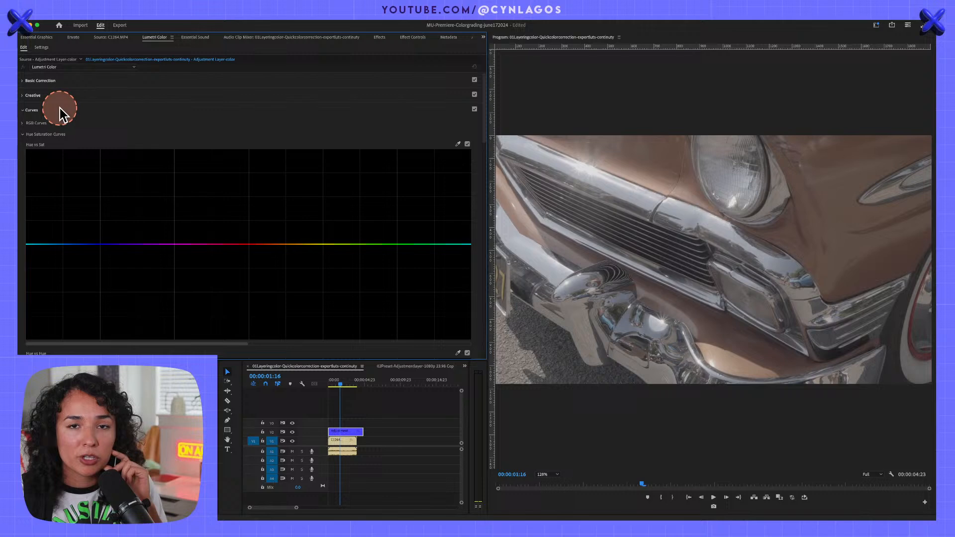
left_click(24, 112)
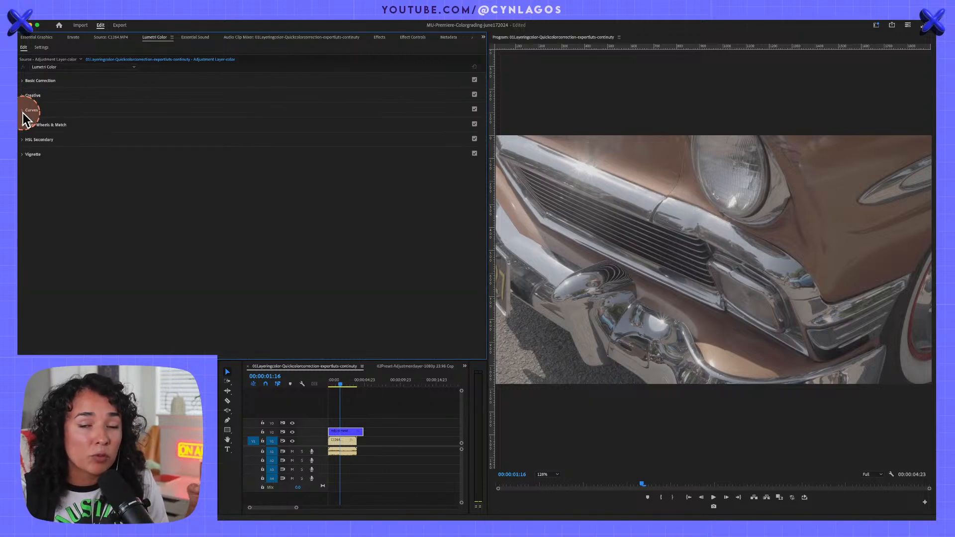
left_click(24, 81)
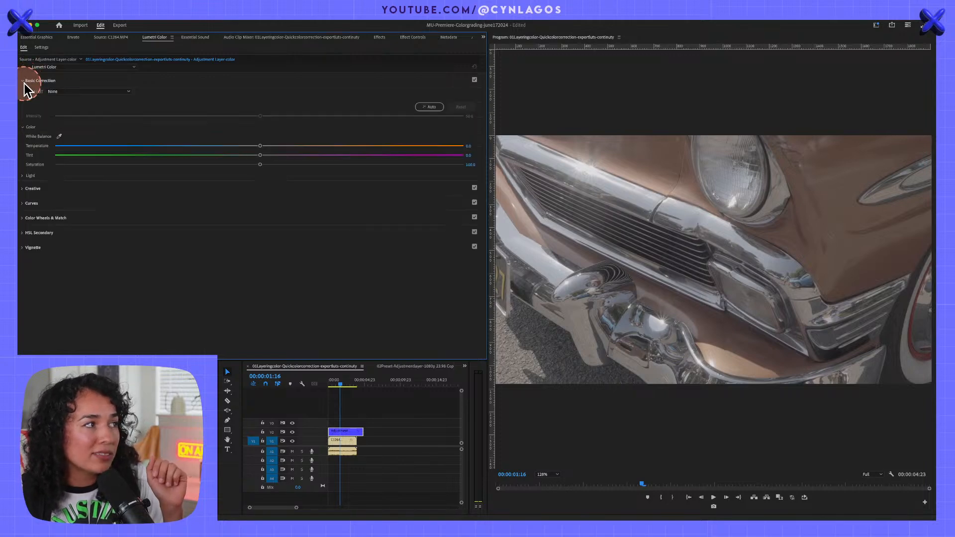
left_click(25, 81)
left_click(22, 95)
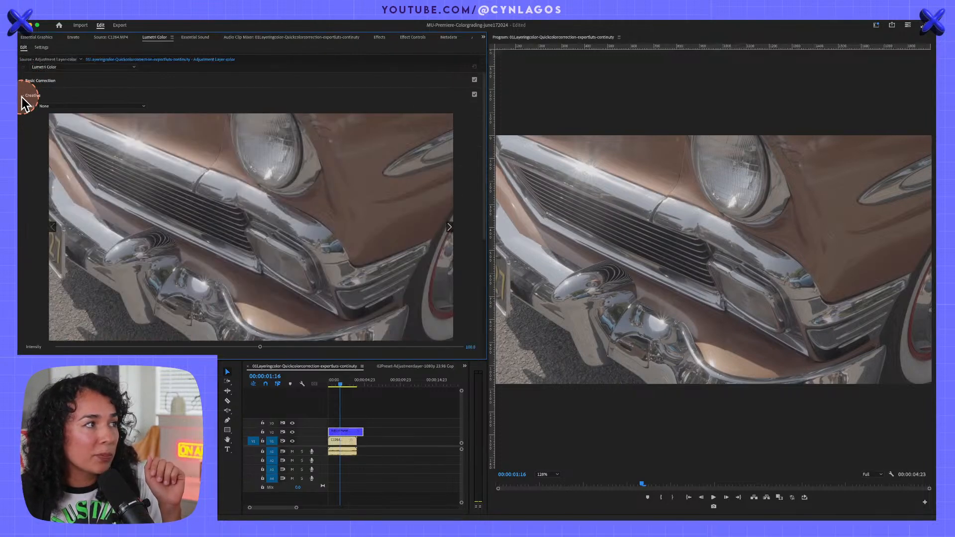
left_click(23, 96)
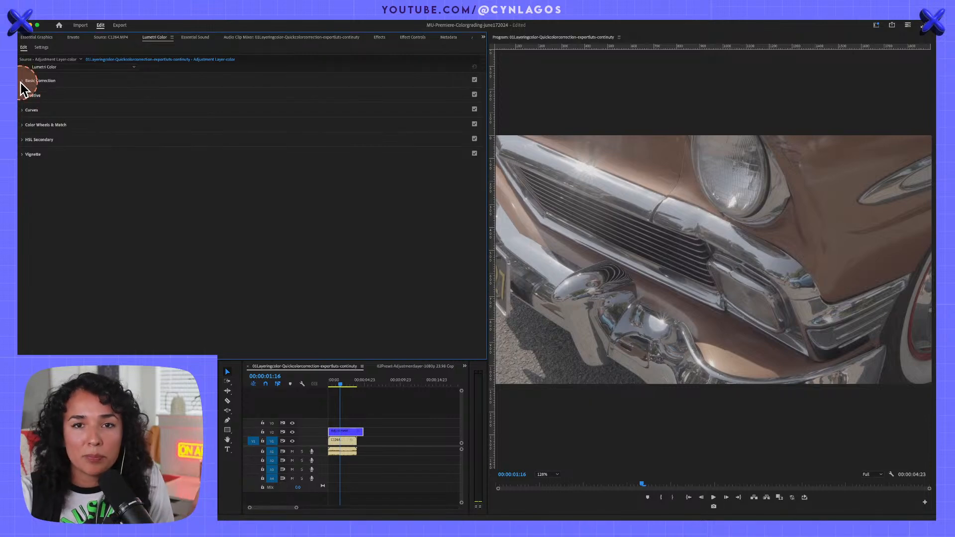
left_click(20, 83)
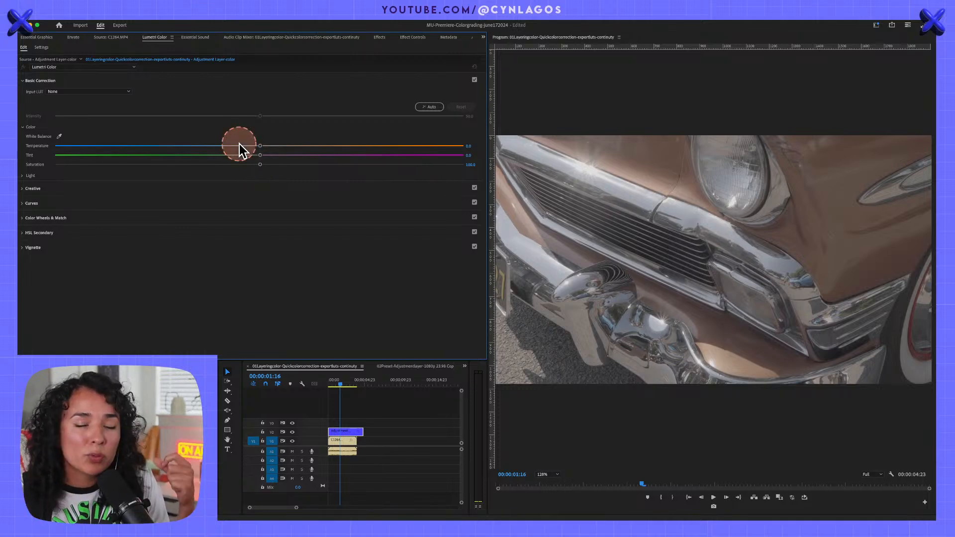
Collapse Basic Correction, expand the Curves section and enlarge the Lumetri Color panel to full size.
left_click(23, 82)
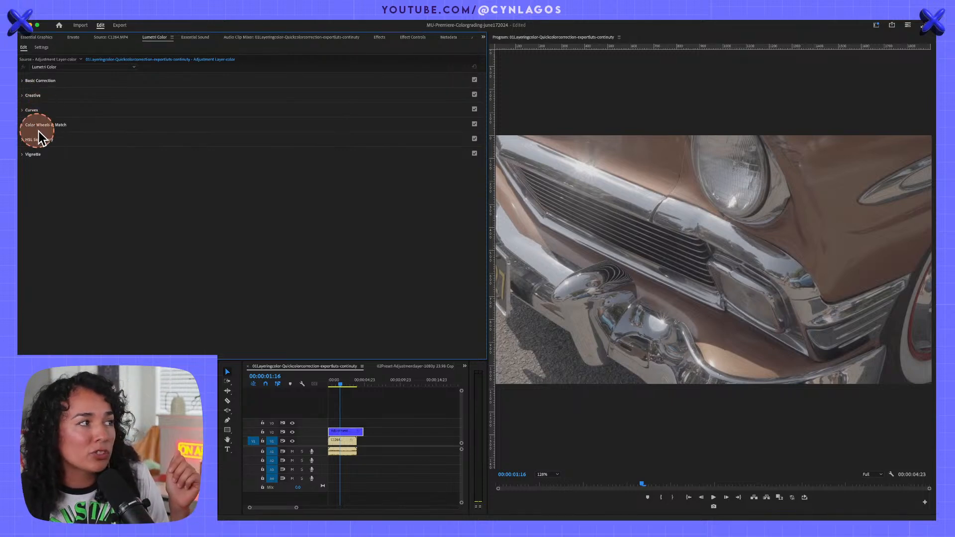
left_click(24, 111)
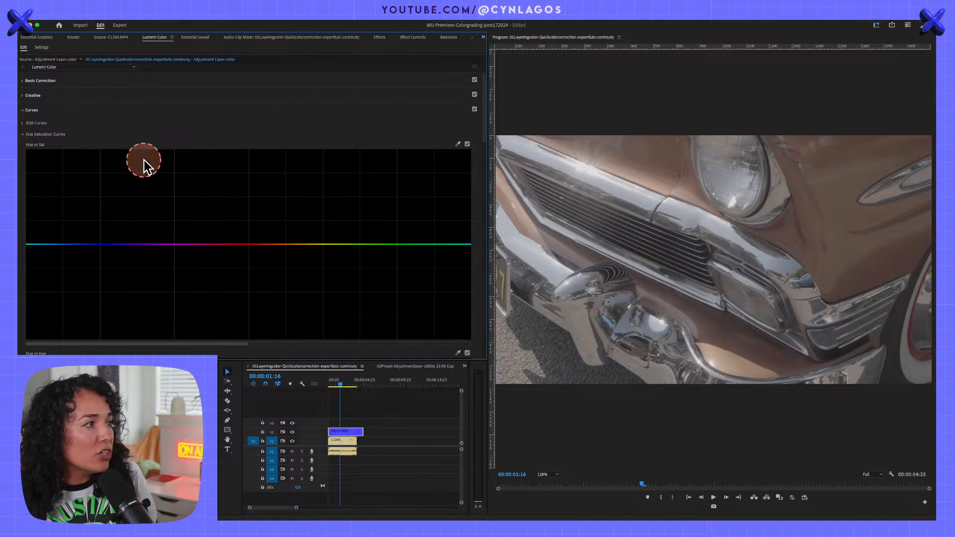
scroll(144, 160, "down", 5)
key("grave")
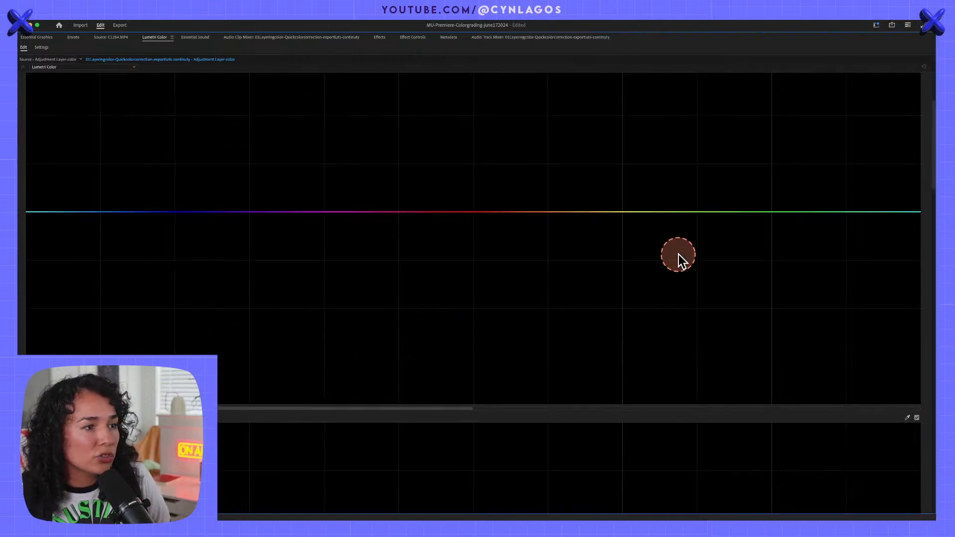
Look through the Hue Saturation Curves from Hue vs Sat down to Luma vs Sat and back up.
scroll(678, 255, "down", 5)
scroll(678, 254, "down", 10)
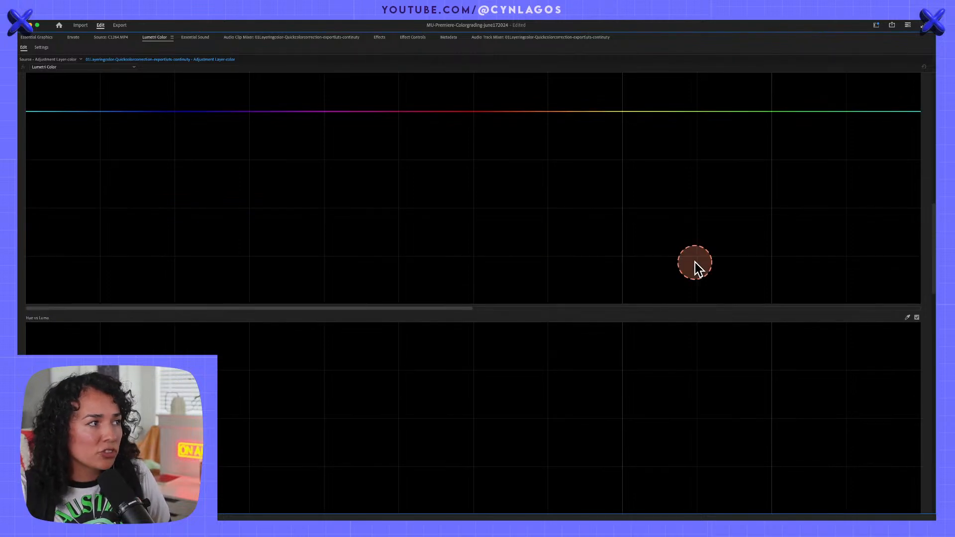
scroll(694, 261, "down", 10)
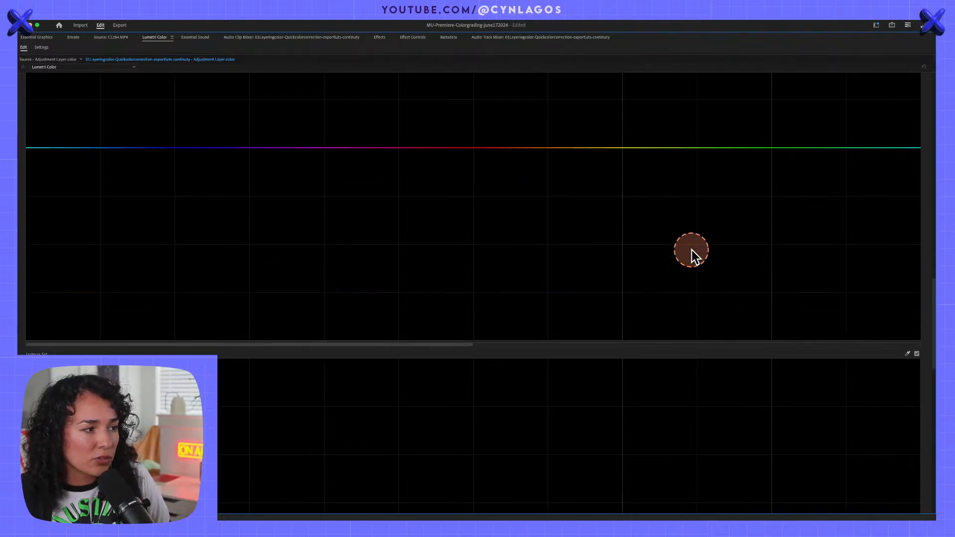
scroll(691, 250, "up", 15)
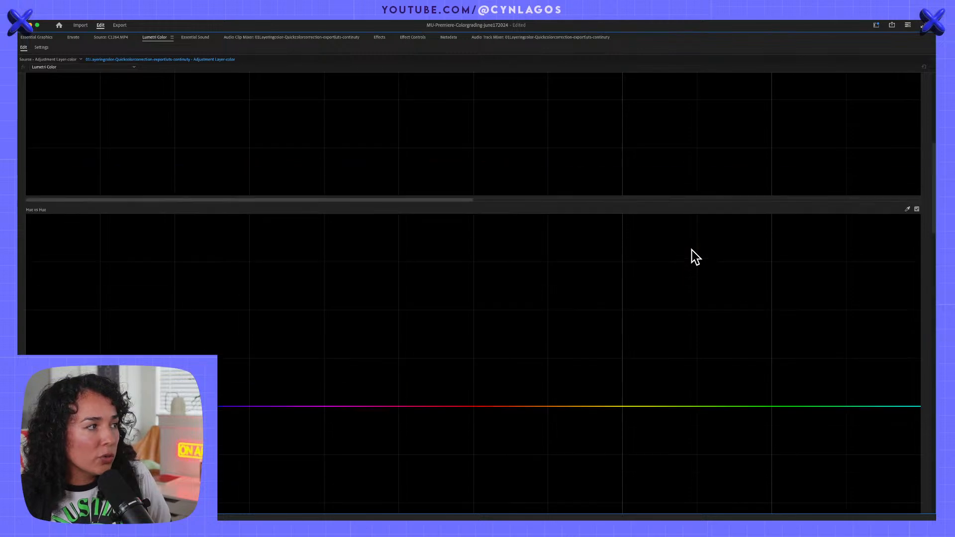
scroll(691, 249, "up", 5)
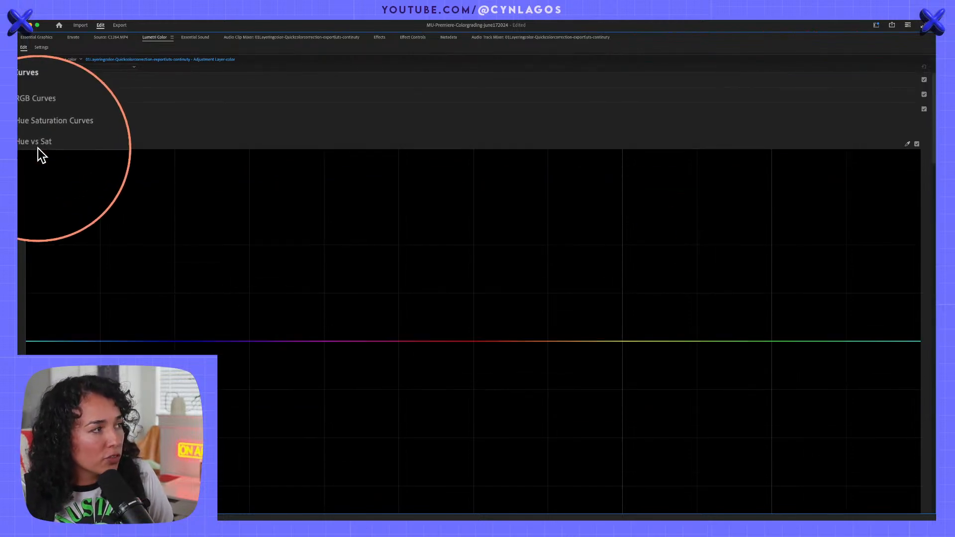
scroll(313, 261, "down", 5)
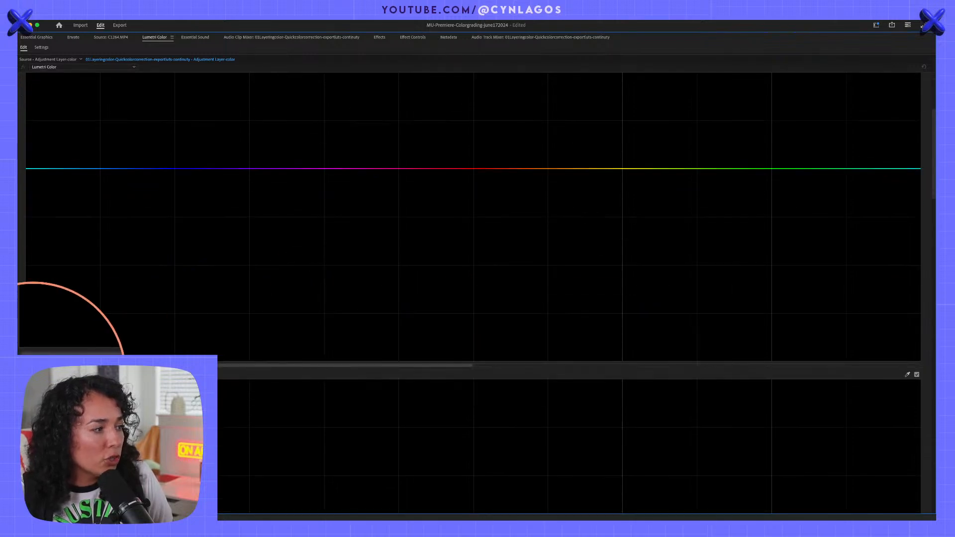
scroll(184, 351, "down", 4)
scroll(183, 350, "up", 4)
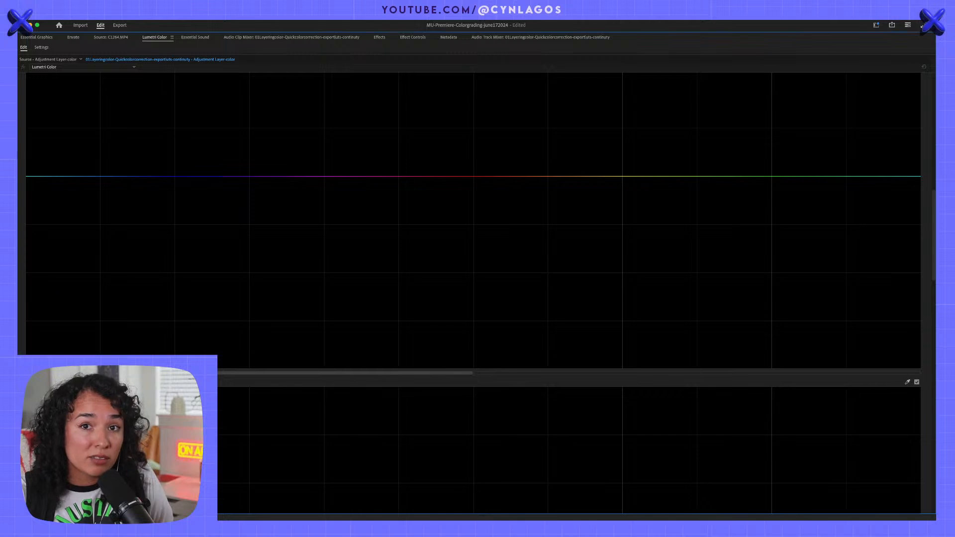
scroll(472, 293, "down", 4)
scroll(41, 353, "down", 5)
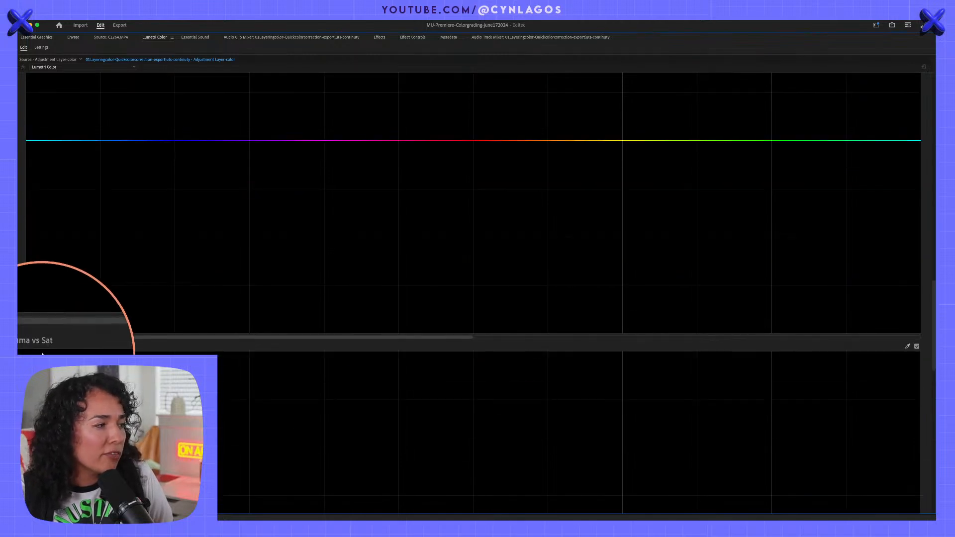
scroll(41, 353, "down", 5)
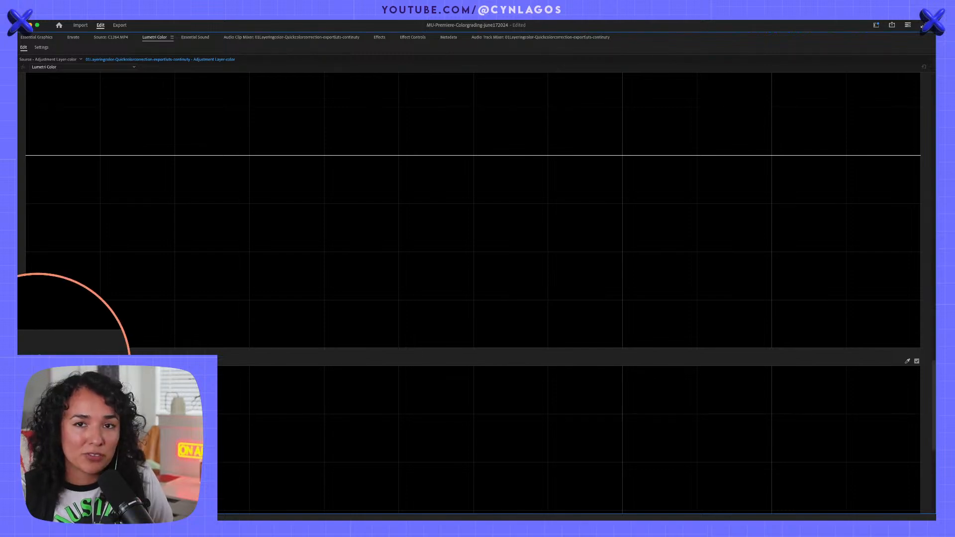
scroll(41, 353, "up", 3)
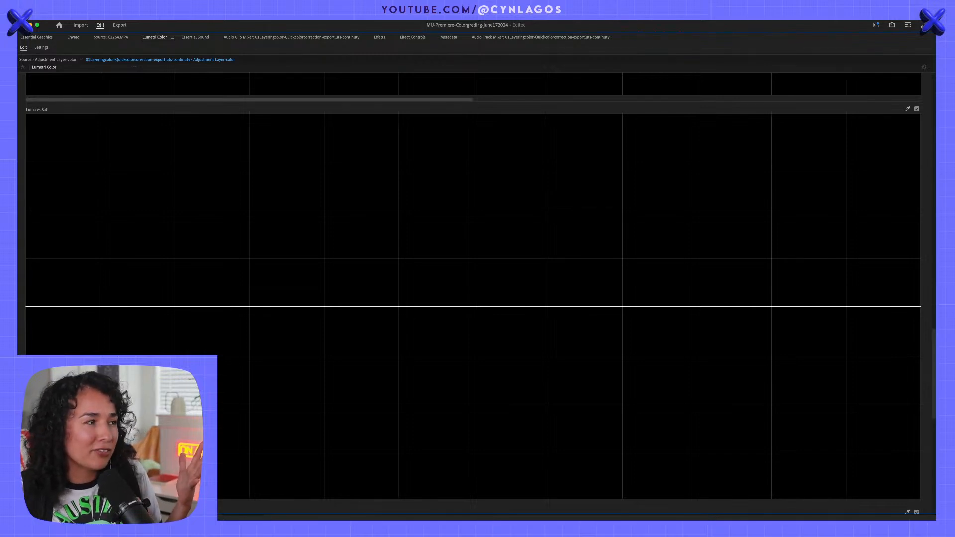
scroll(208, 312, "up", 14)
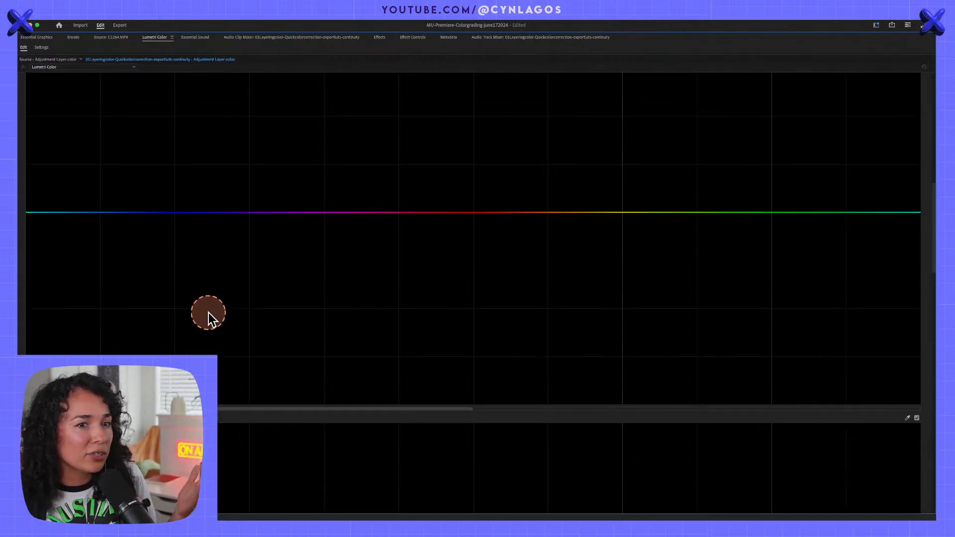
scroll(207, 313, "up", 5)
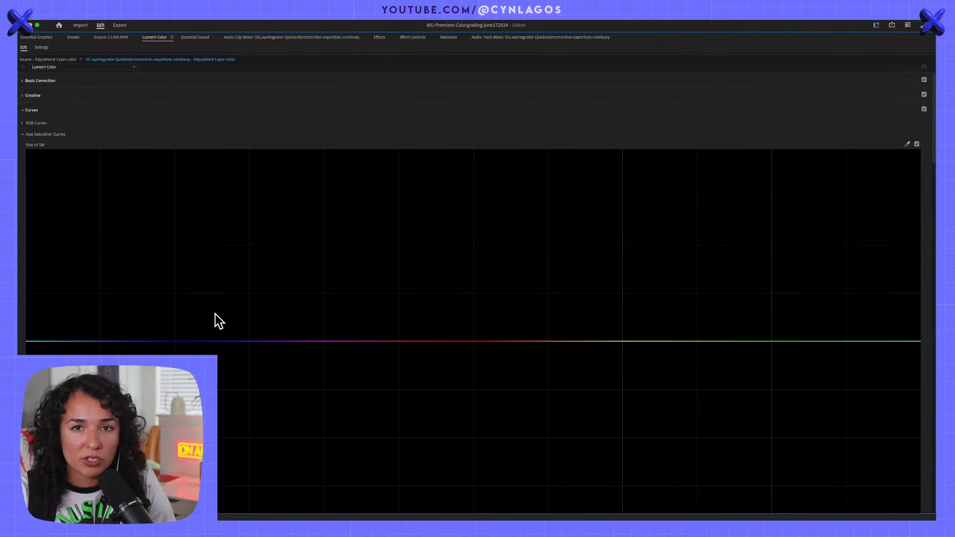
Examine the Hue vs Hue curve, return to Hue vs Sat and restore the normal panel layout beside the car preview.
scroll(215, 314, "down", 5)
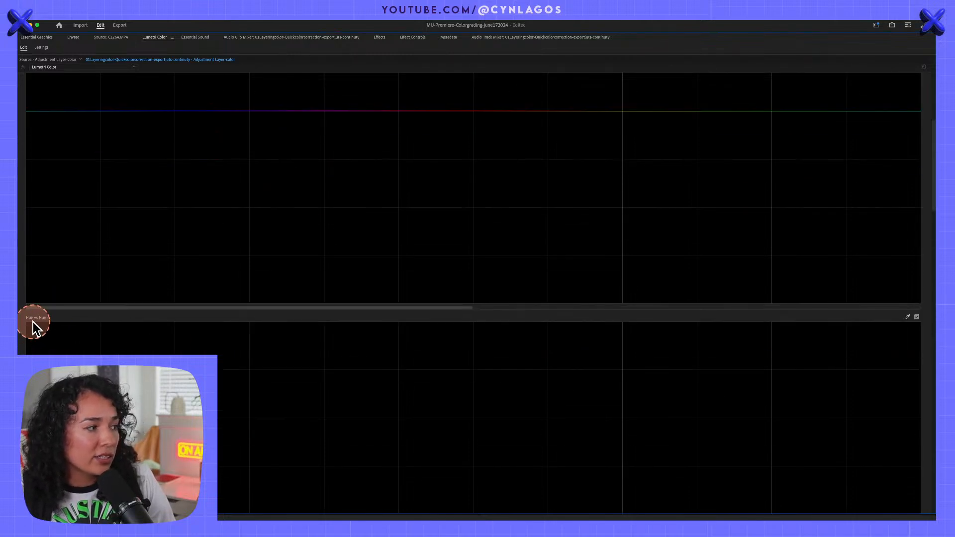
scroll(49, 321, "down", 2)
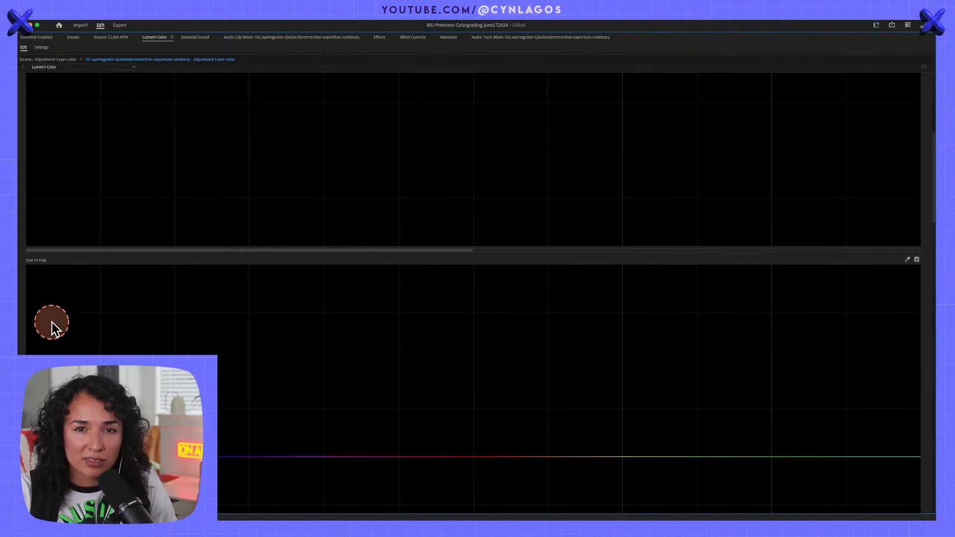
scroll(52, 322, "down", 8)
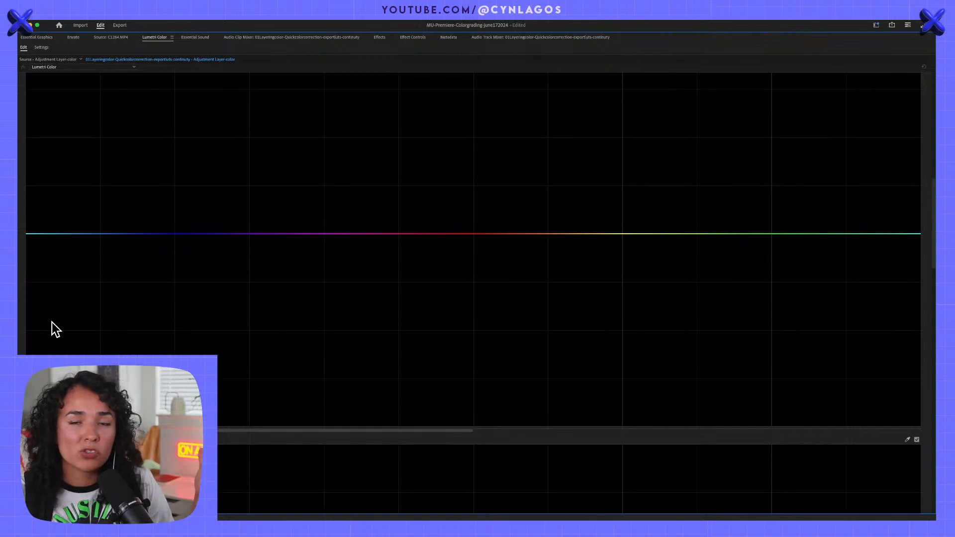
scroll(52, 322, "up", 5)
key("grave")
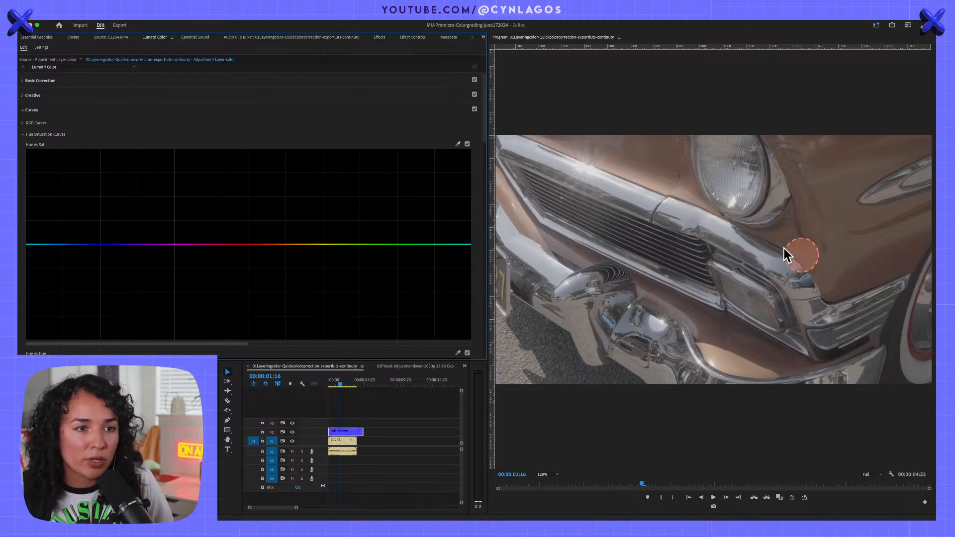
Try raising and lowering the saturation of all hues with a single control point on the Hue vs Sat curve, and reset the curve.
left_click(260, 243)
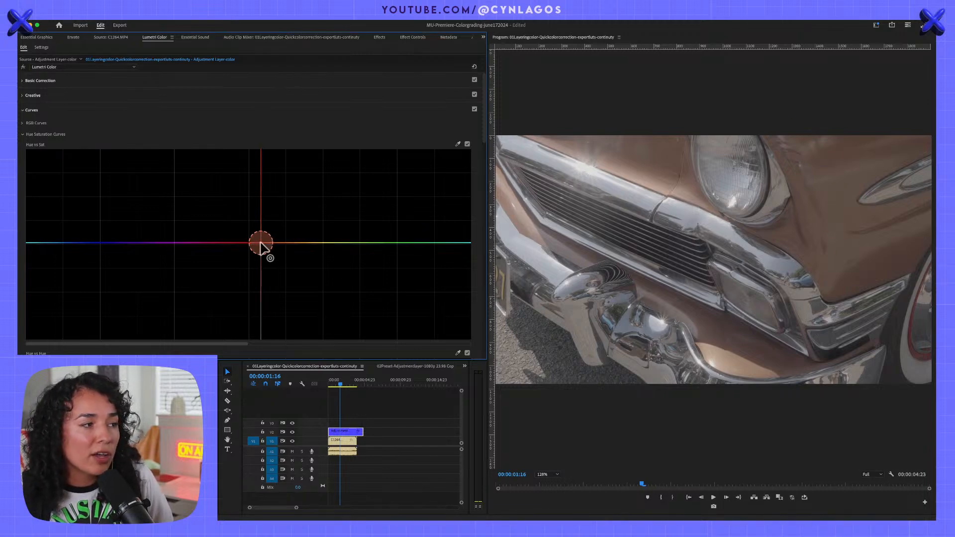
mouse_move(261, 244)
left_mouse_down()
mouse_move(260, 169)
mouse_move(269, 289)
mouse_move(262, 214)
mouse_move(71, 221)
mouse_move(395, 216)
mouse_move(165, 207)
mouse_move(209, 282)
mouse_move(224, 169)
mouse_move(230, 273)
mouse_move(229, 172)
left_mouse_up()
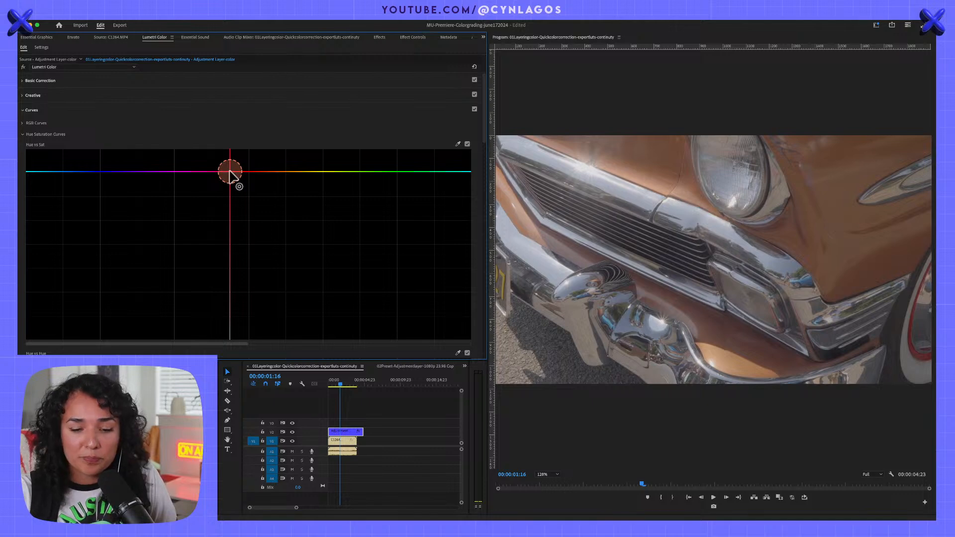
left_click_drag(230, 172, 240, 302)
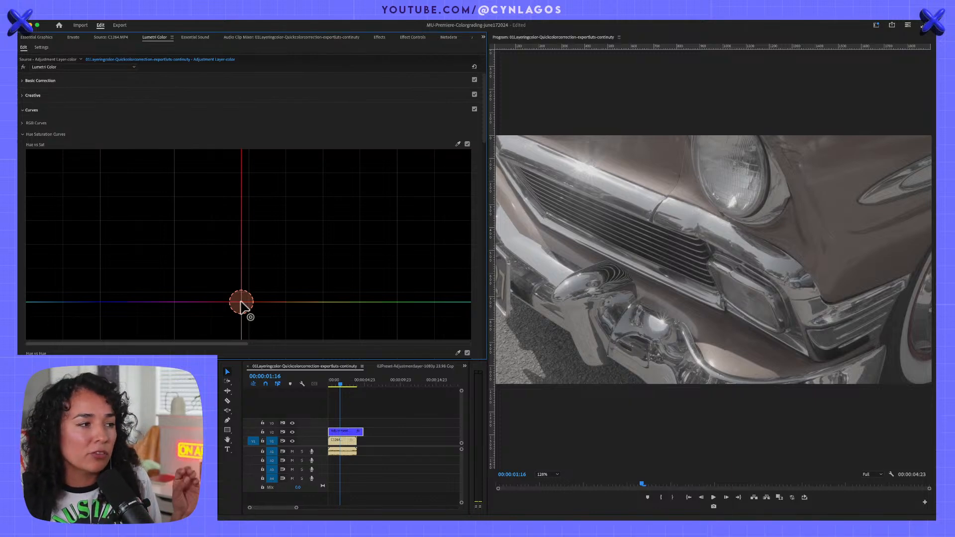
left_click_drag(241, 302, 269, 161)
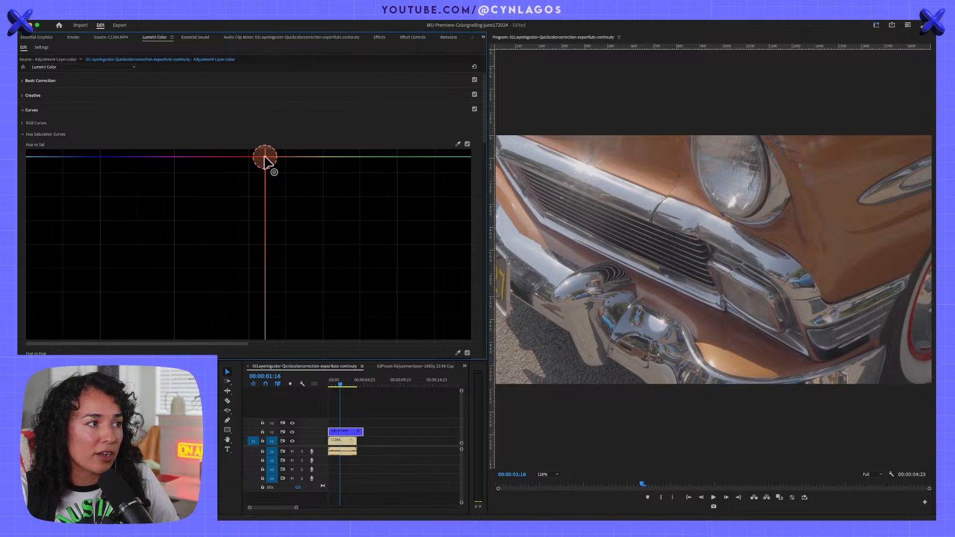
left_click_drag(266, 160, 259, 222)
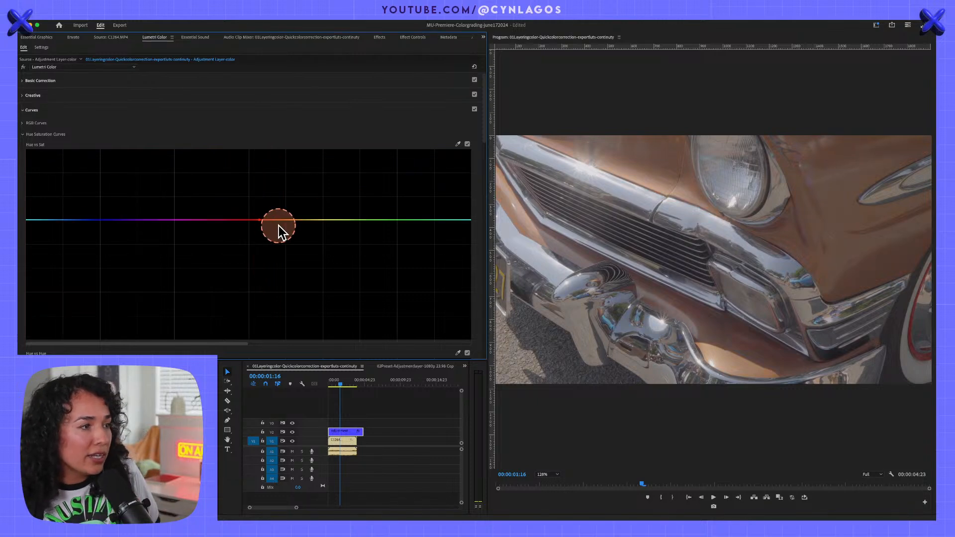
double_click(279, 226)
Add three control points across the red-orange range of the Hue vs Sat curve and raise the middle one to the maximum.
left_click(229, 244)
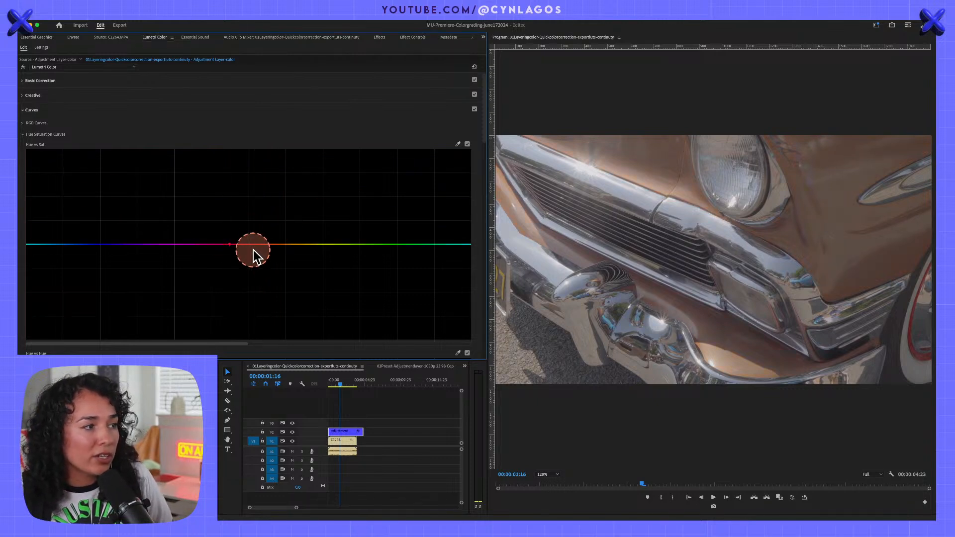
left_click(254, 244)
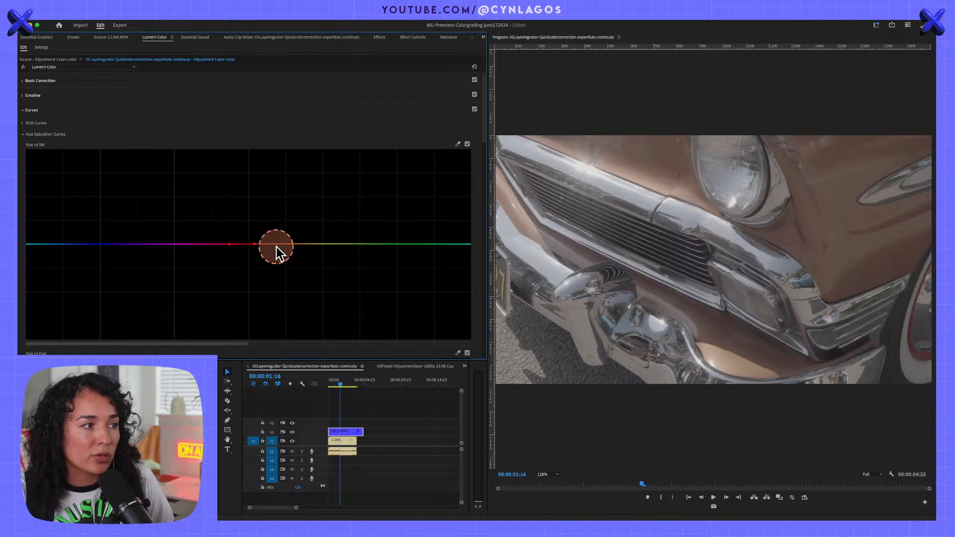
left_click_drag(253, 244, 255, 129)
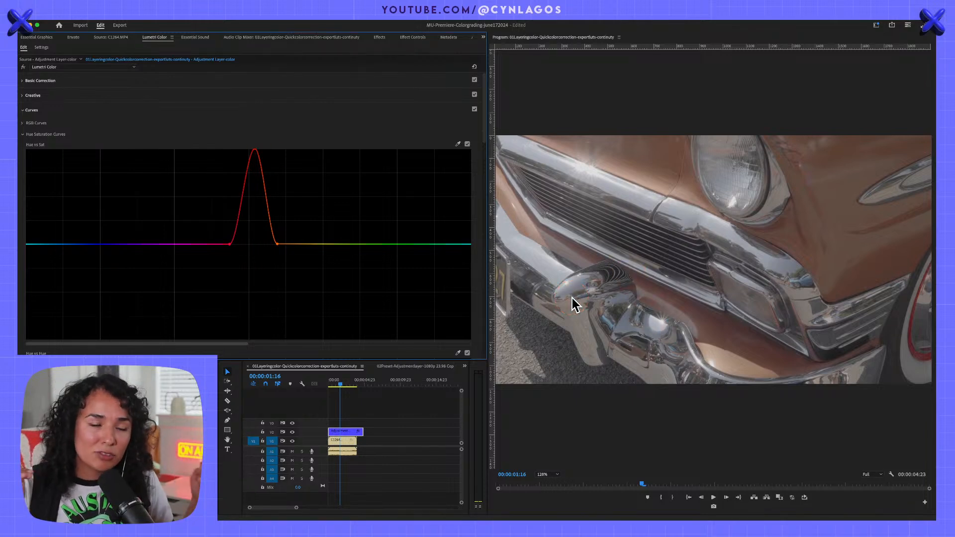
Shift the car's paint to blue by raising the whole Hue vs Hue curve almost to its maximum with one yellow-green control point.
scroll(378, 210, "down", 9)
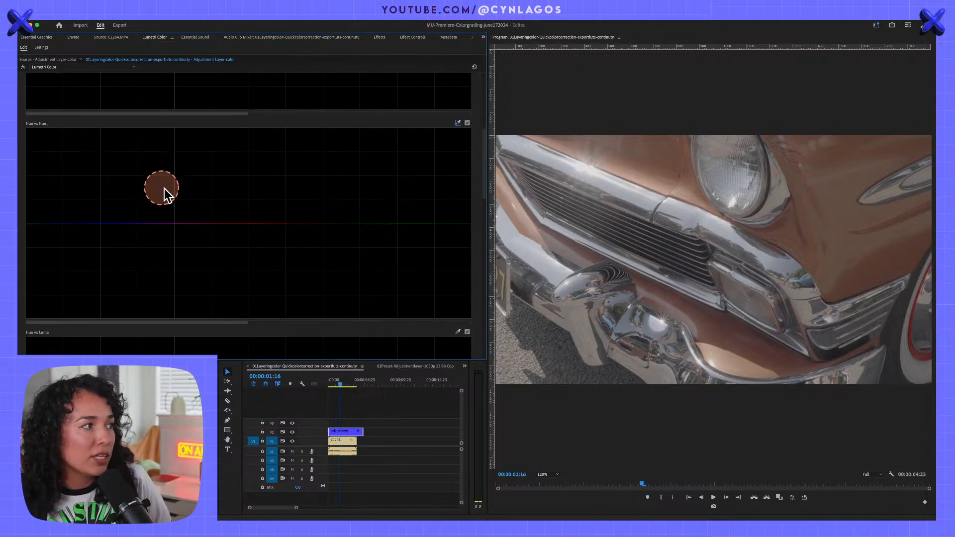
left_click_drag(232, 226, 368, 131)
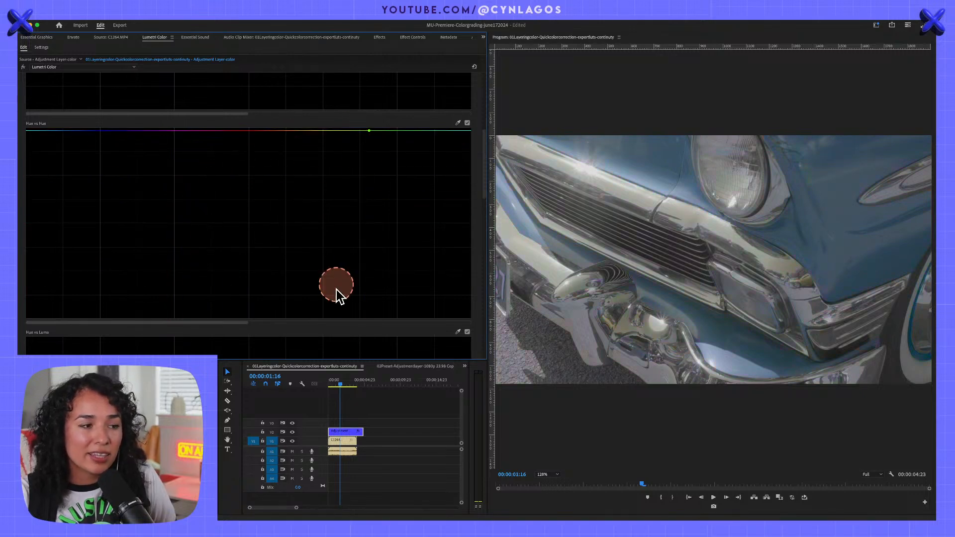
Play the sequence from the start several times to check the blue car paint throughout the clip.
left_click(327, 383)
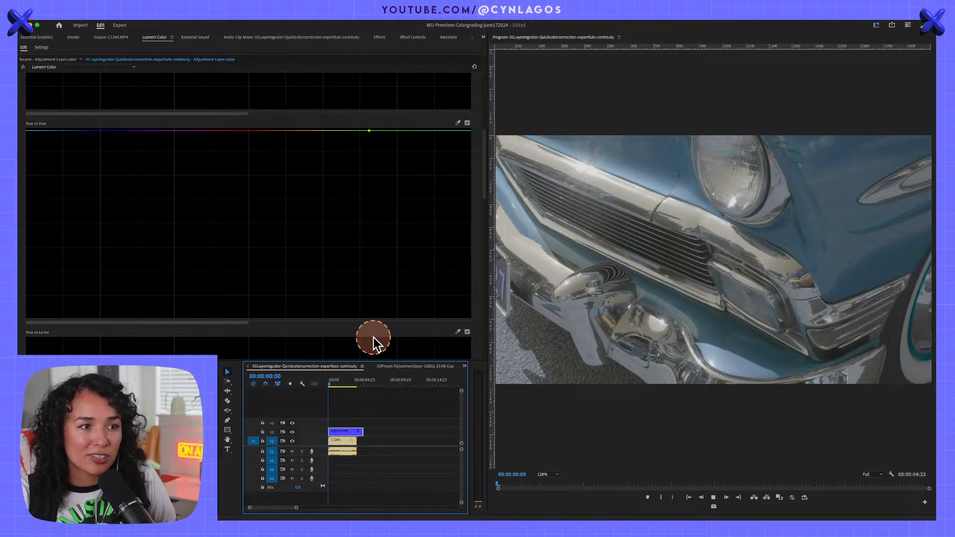
key("space")
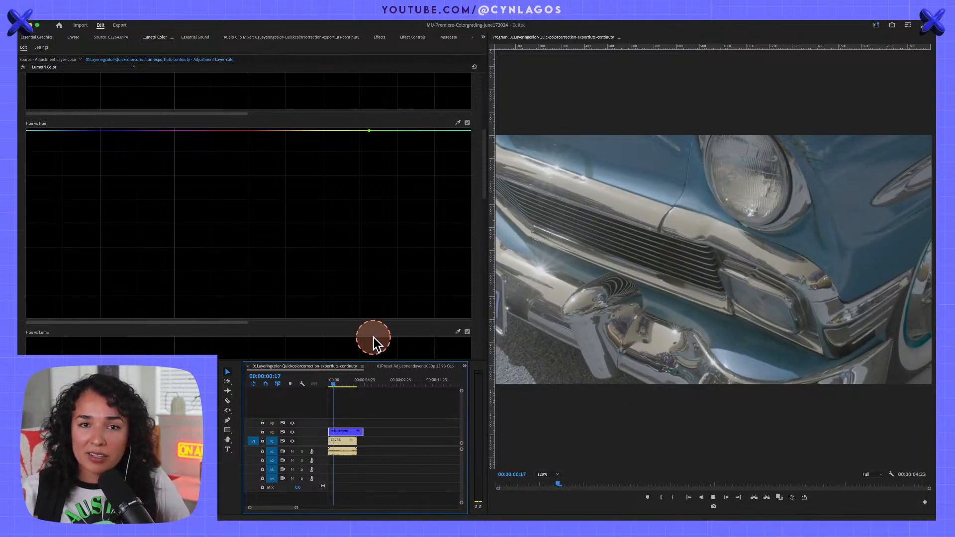
key("space")
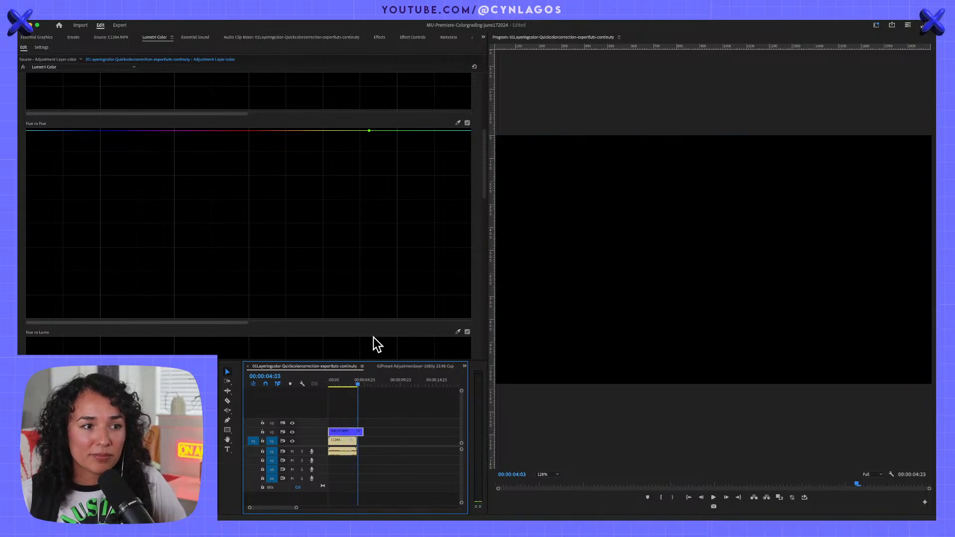
left_click_drag(358, 381, 330, 390)
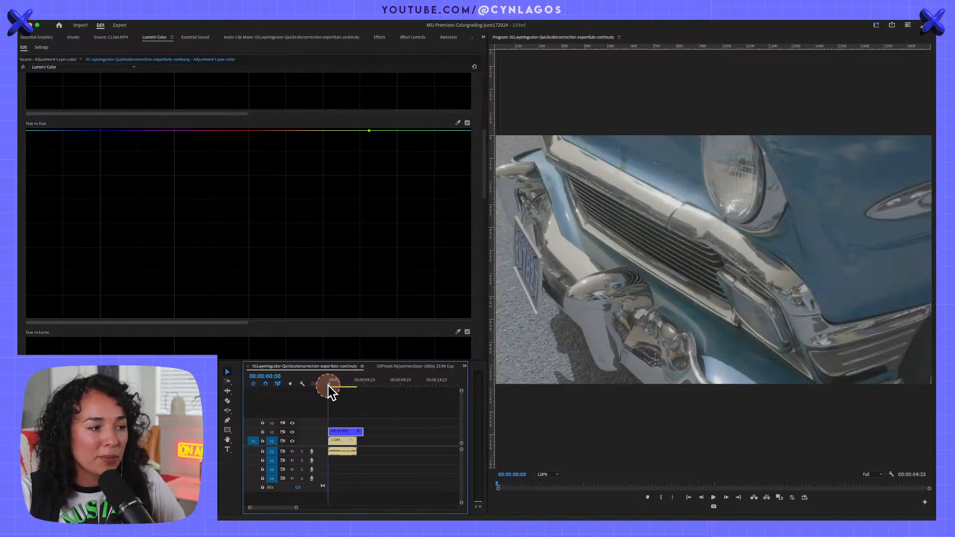
left_click(358, 367)
key("space")
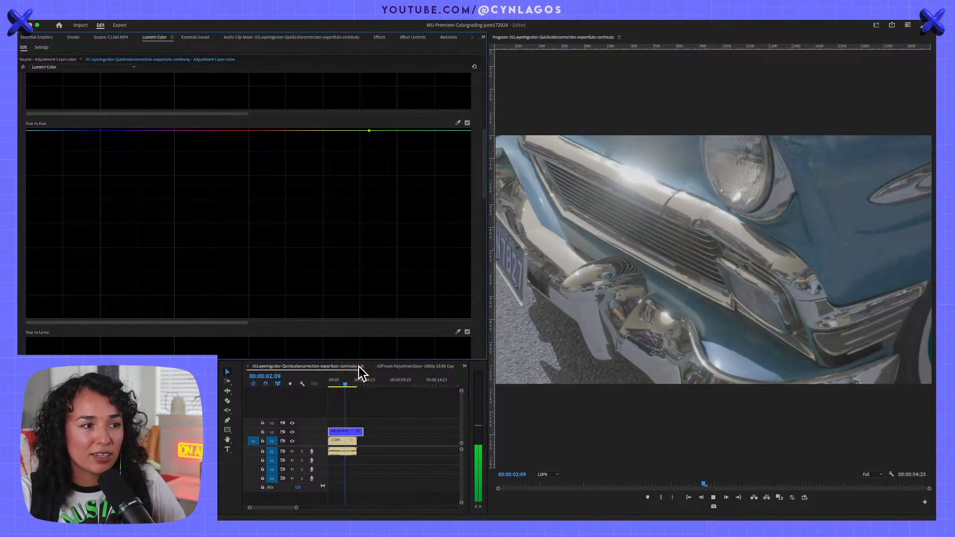
left_click(358, 367)
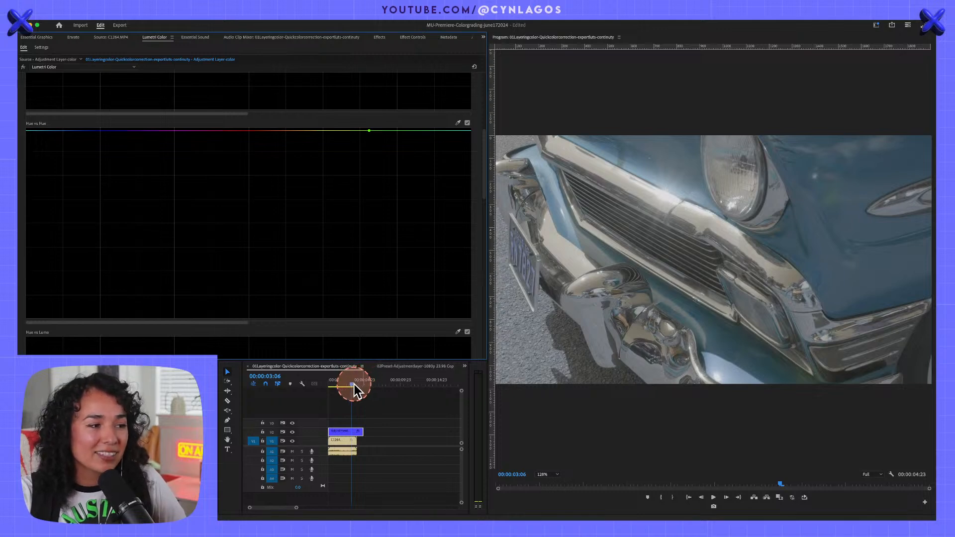
left_click_drag(356, 390, 329, 384)
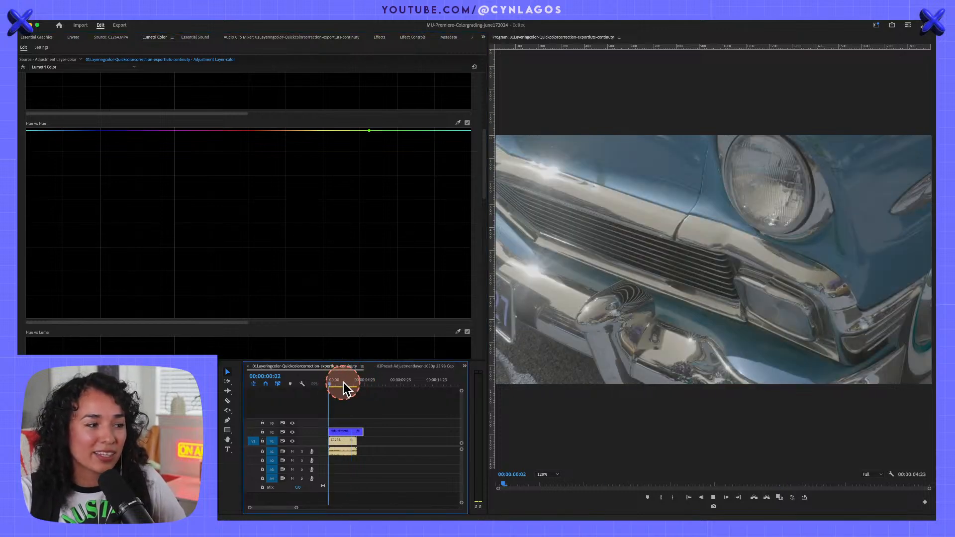
Try gold, purple and pink car paint by moving the Hue vs Hue control point around, and undo the shifts.
key("space")
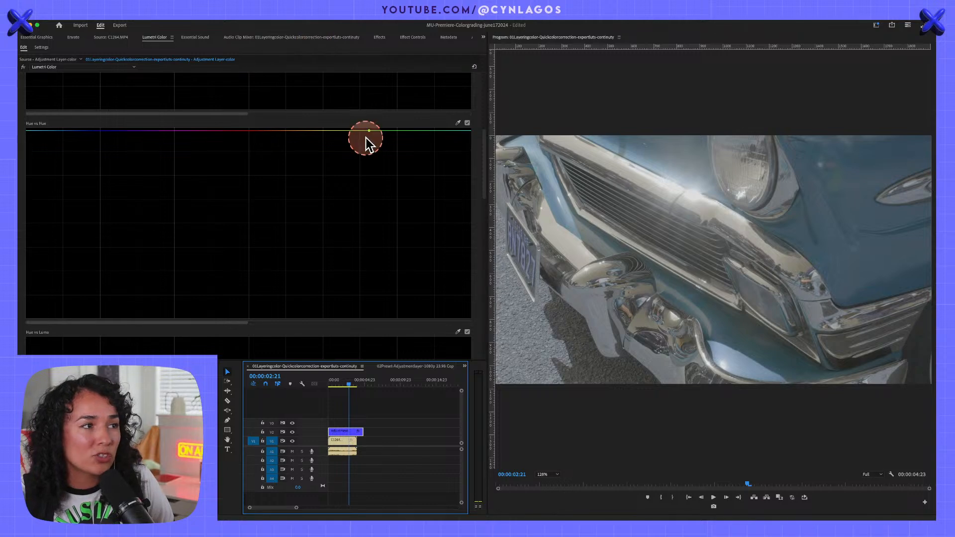
left_click_drag(369, 130, 379, 236)
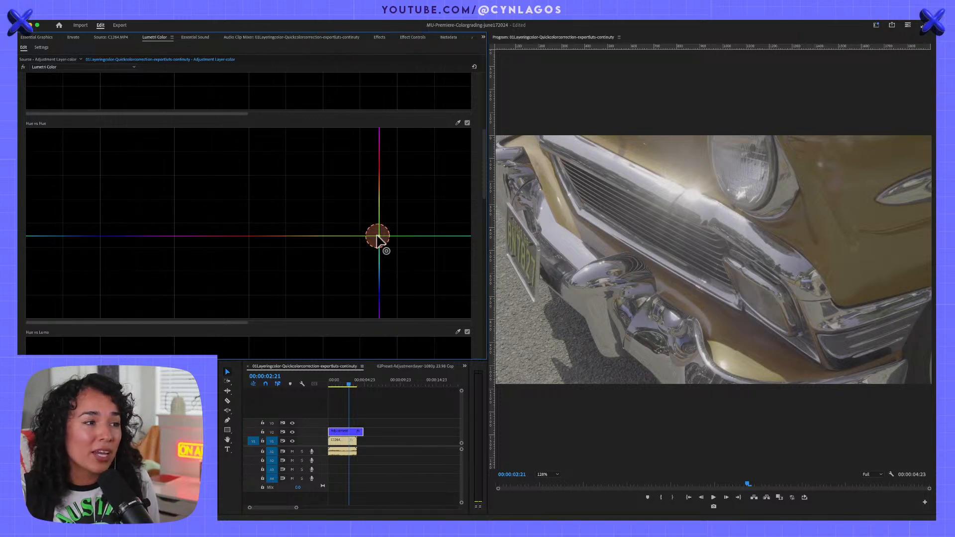
left_click_drag(378, 237, 158, 182)
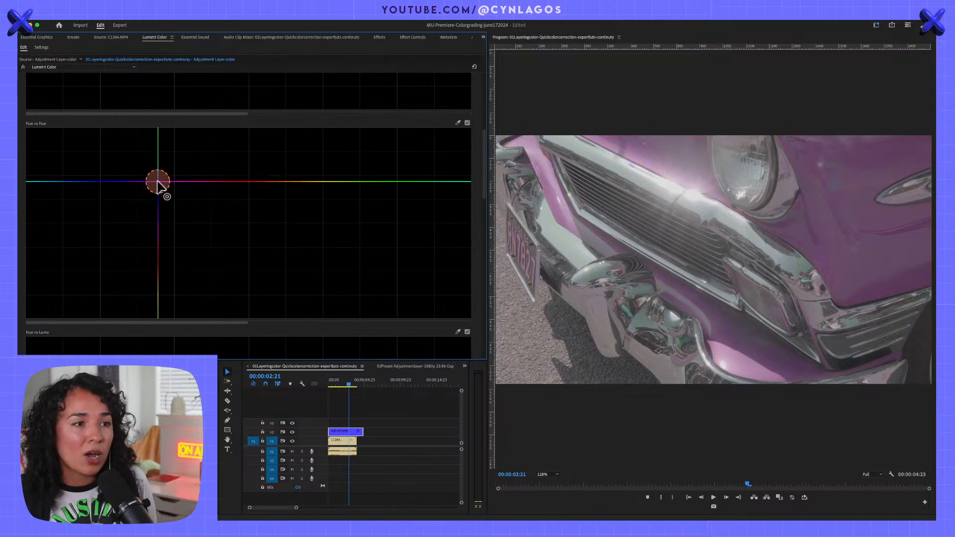
left_click_drag(158, 183, 214, 212)
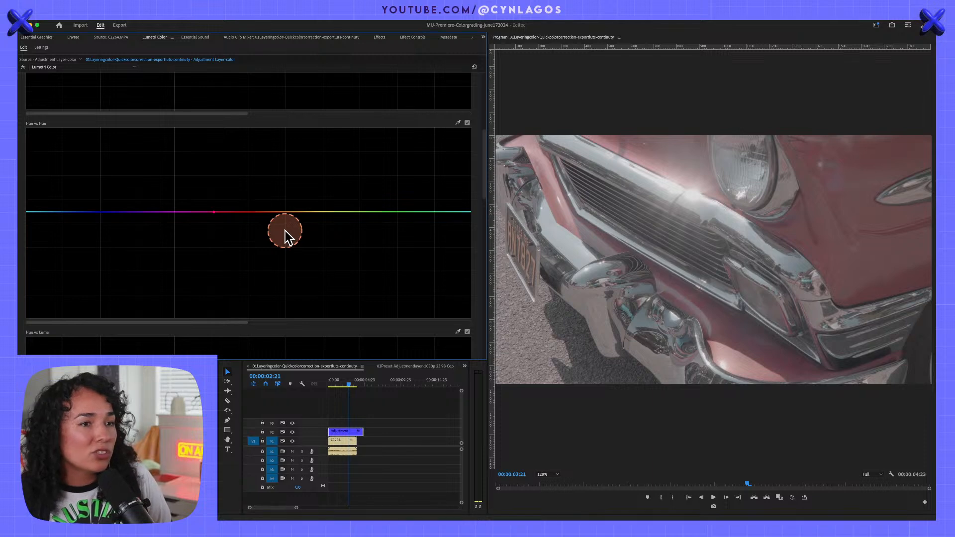
key("super+z")
key("super+z")
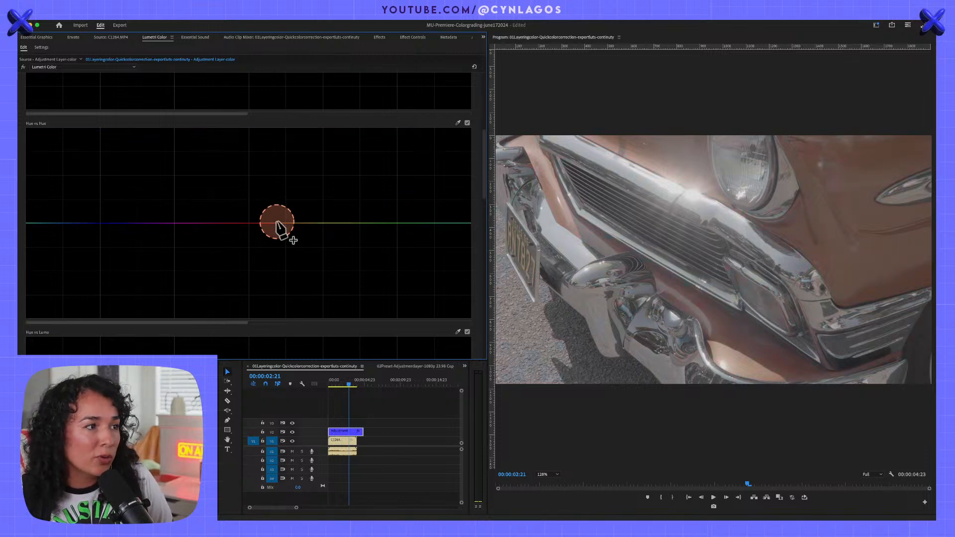
Try a small hue shift with an orange control point on the Hue vs Hue curve, and switch that curve off.
mouse_move(287, 226)
left_mouse_down()
mouse_move(285, 217)
mouse_move(284, 229)
mouse_move(257, 225)
mouse_move(279, 198)
mouse_move(279, 241)
mouse_move(288, 224)
left_mouse_up()
left_click(297, 222)
scroll(308, 254, "up", 3)
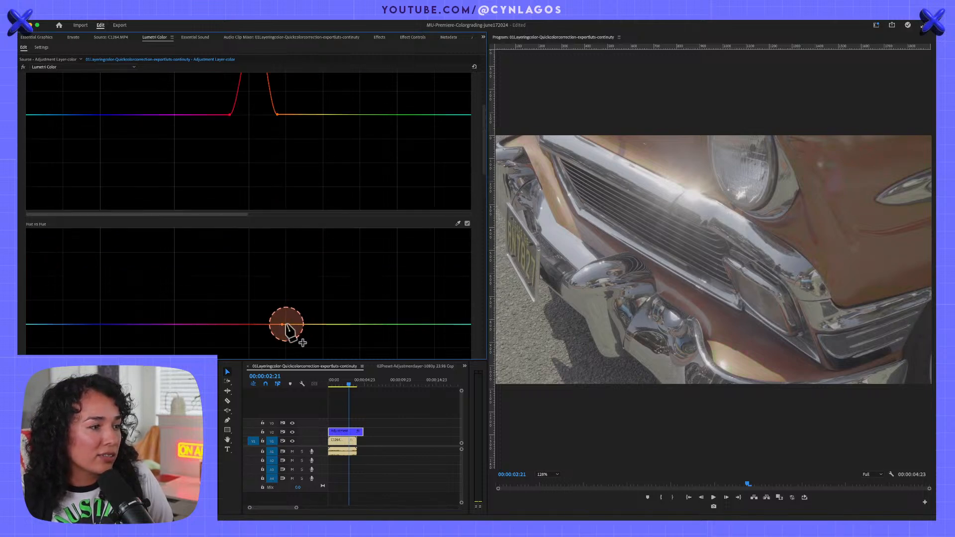
left_click_drag(286, 325, 237, 308)
key("super+z")
scroll(326, 303, "down", 2)
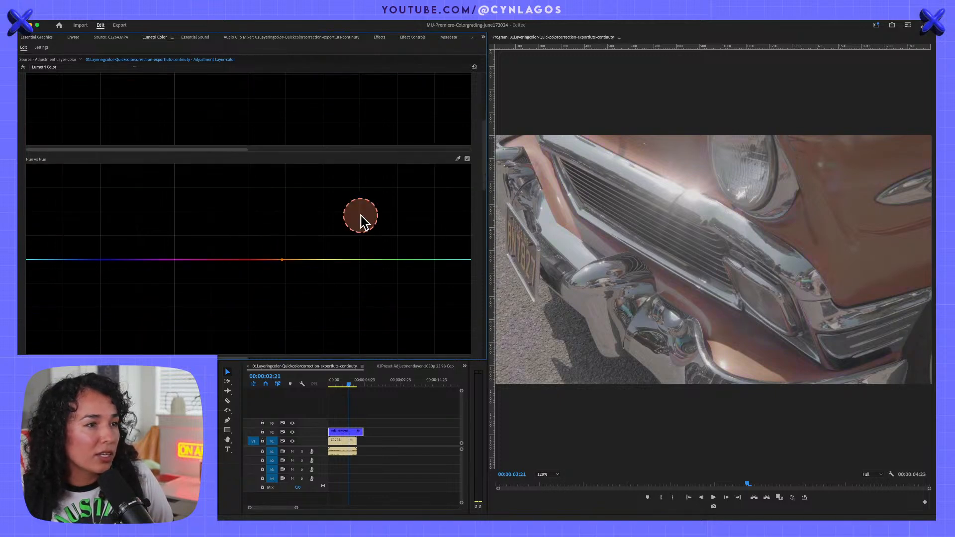
left_click(467, 159)
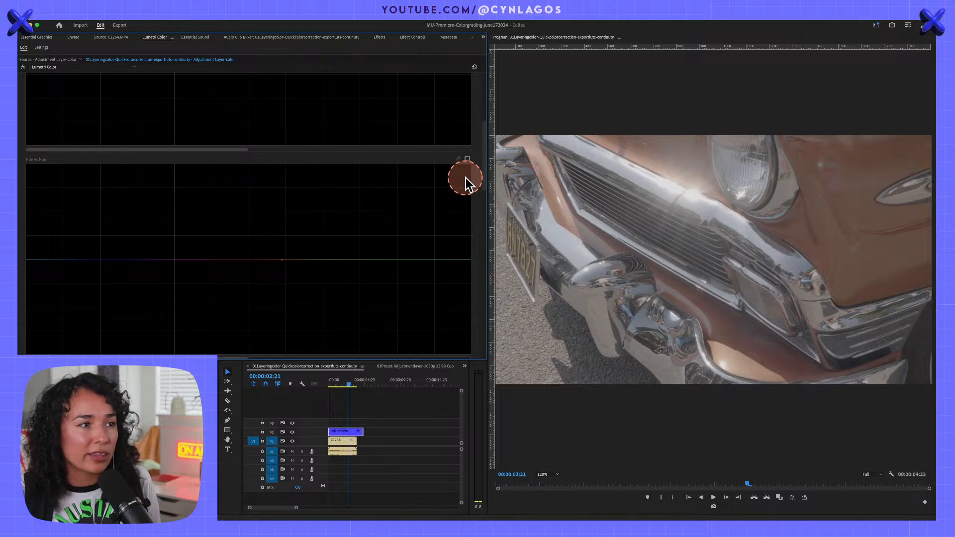
Try lowering and strongly raising the whole Hue vs Luma curve with one red control point, and undo the changes.
scroll(466, 178, "down", 3)
scroll(466, 177, "down", 1)
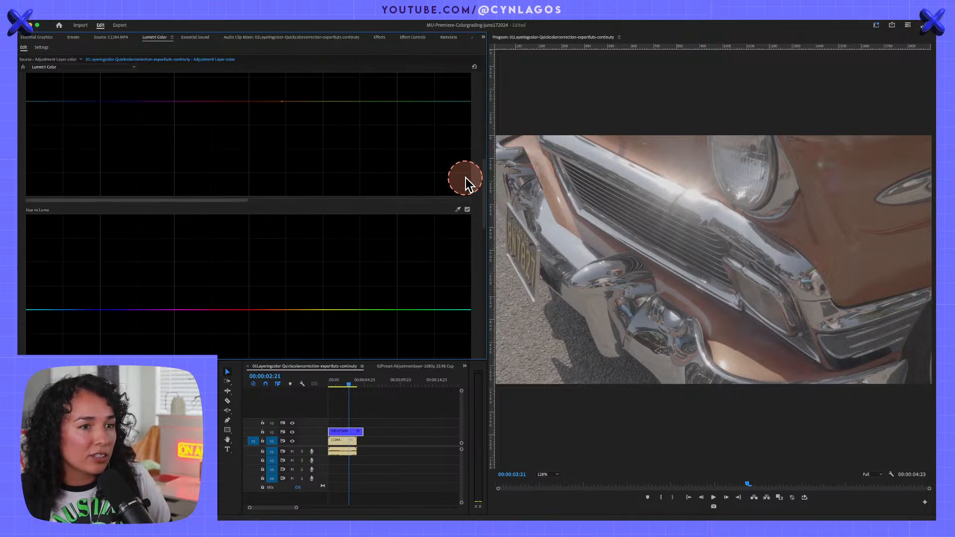
left_click(253, 305)
mouse_move(252, 309)
left_mouse_down()
mouse_move(254, 275)
mouse_move(262, 346)
mouse_move(256, 279)
mouse_move(262, 322)
mouse_move(234, 314)
mouse_move(178, 324)
mouse_move(179, 284)
mouse_move(193, 323)
mouse_move(207, 335)
mouse_move(225, 329)
left_mouse_up()
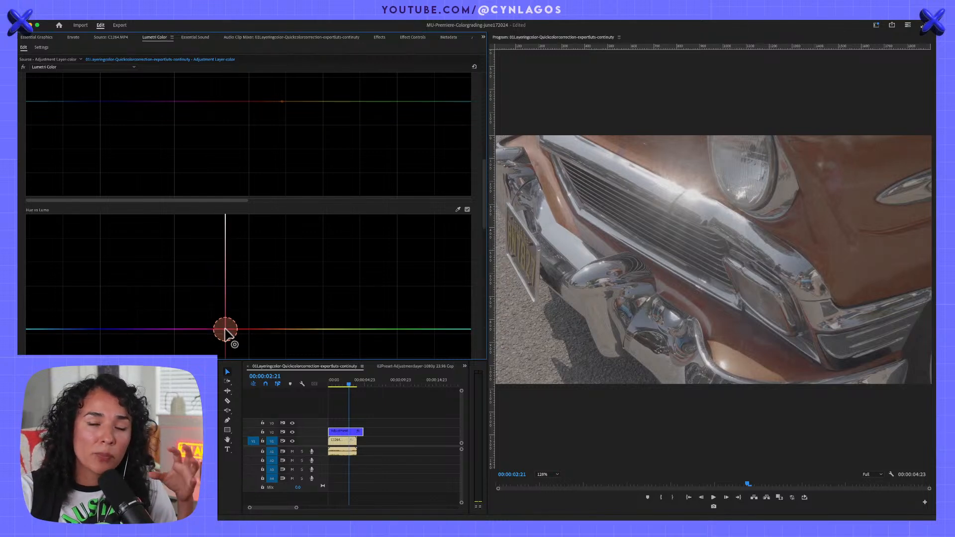
mouse_move(226, 329)
left_mouse_down()
mouse_move(258, 313)
mouse_move(257, 234)
left_mouse_up()
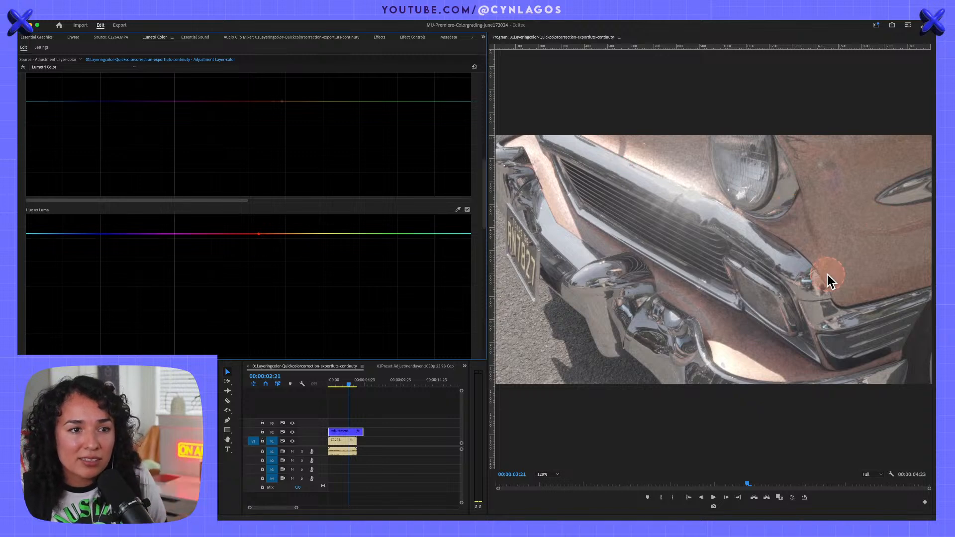
key("super+z")
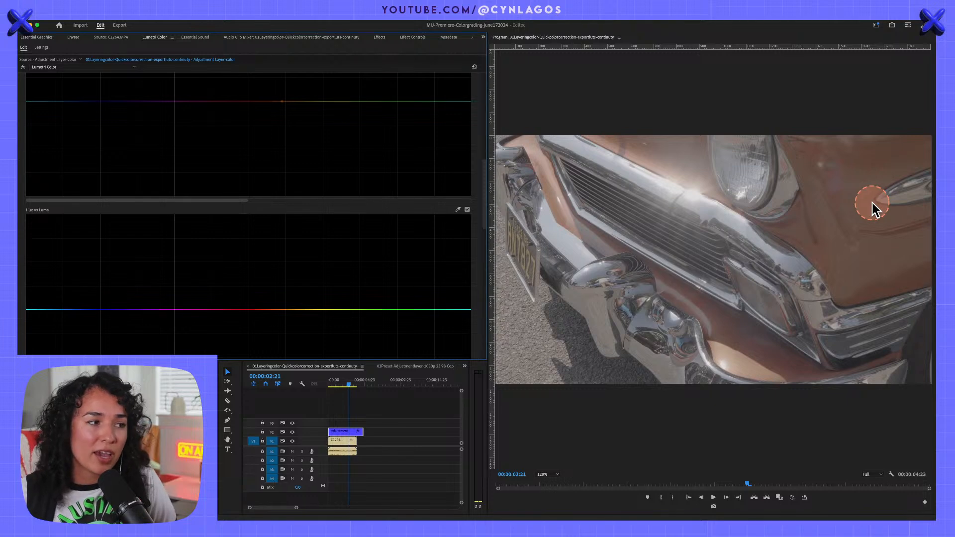
Slightly lower the whole Hue vs Luma curve with one red-orange control point to darken the paint.
scroll(248, 258, "down", 3)
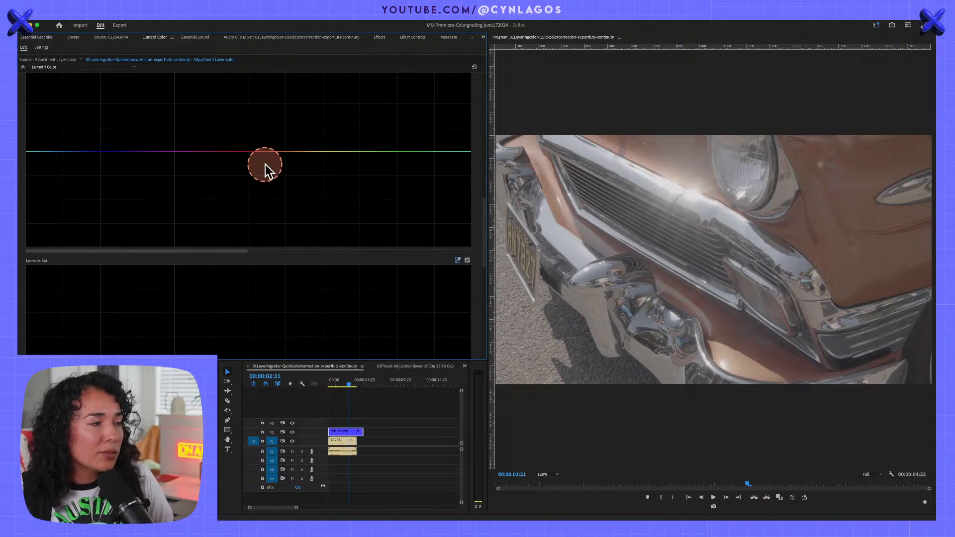
scroll(263, 195, "up", 2)
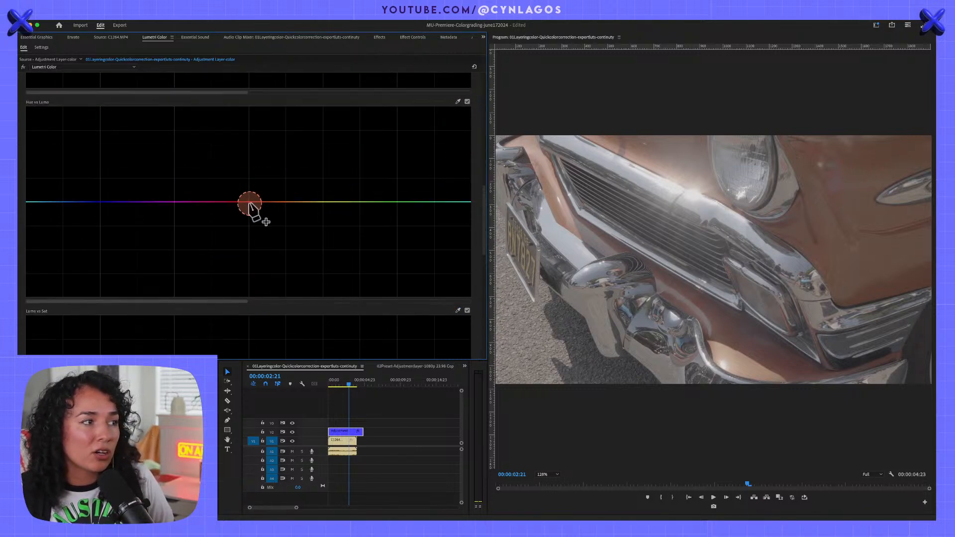
left_click_drag(248, 201, 263, 218)
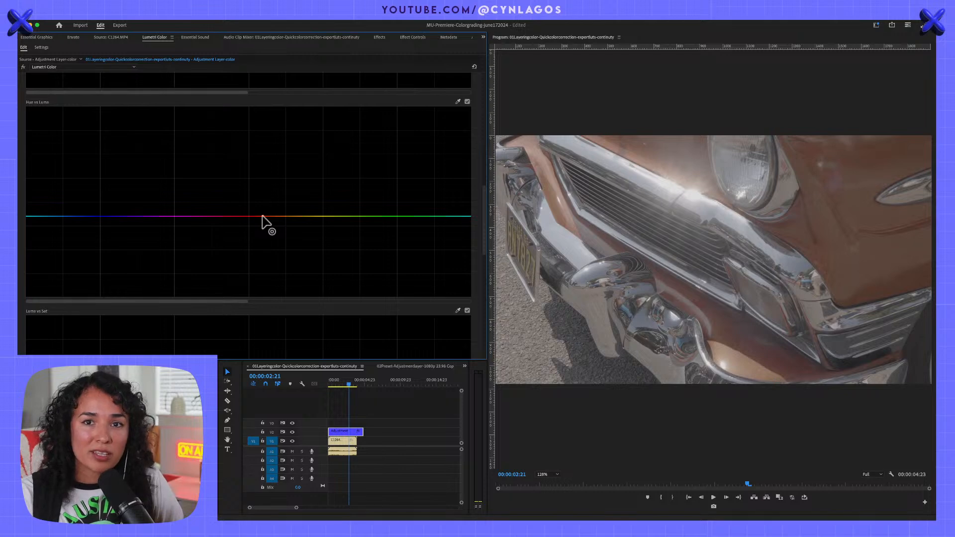
Raise the whole Luma vs Sat curve moderately and the whole Sat vs Sat curve slightly, each with one central control point.
scroll(213, 224, "down", 3)
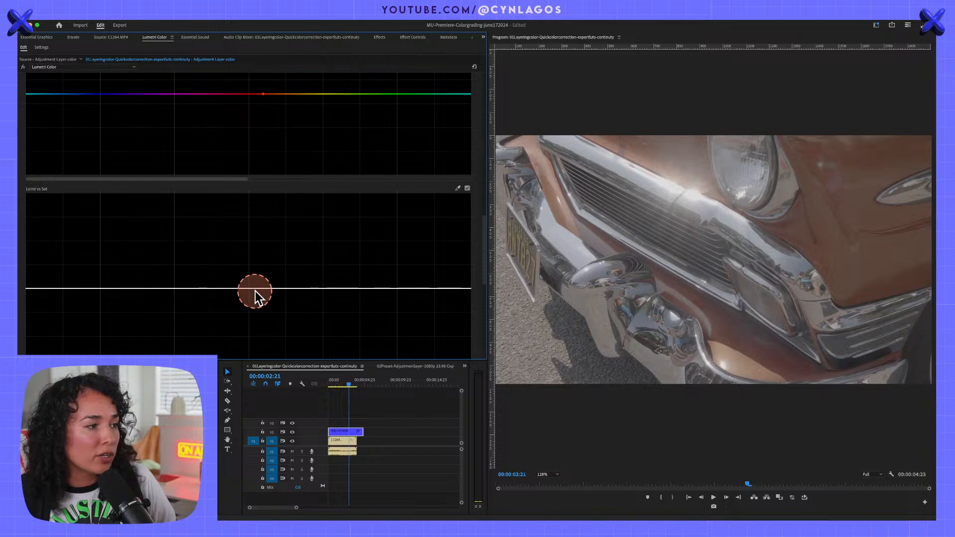
left_click_drag(255, 289, 258, 255)
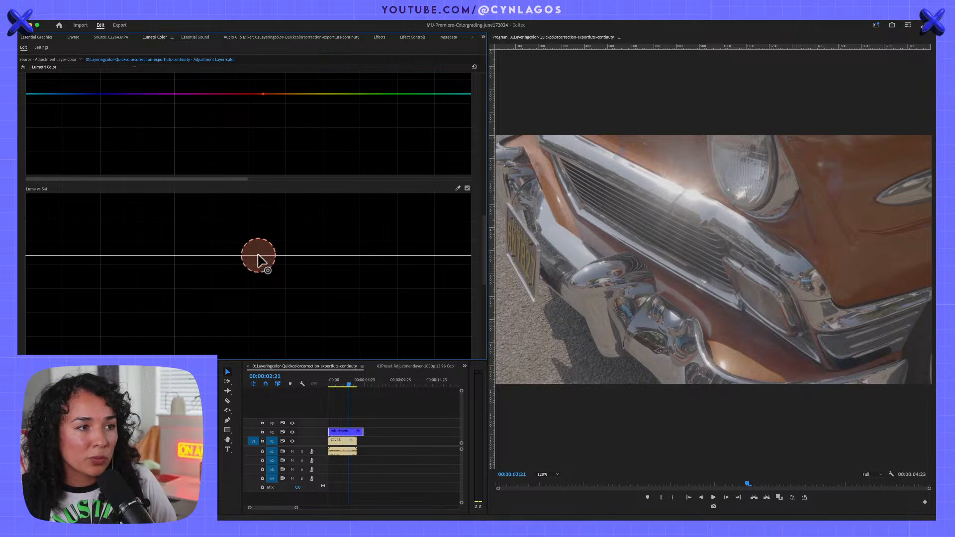
scroll(280, 268, "down", 2)
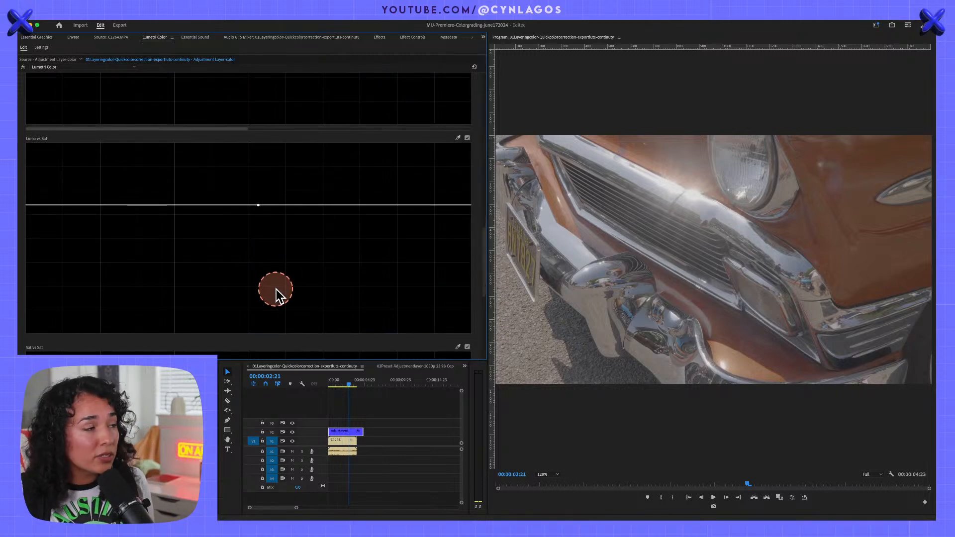
scroll(276, 290, "down", 4)
scroll(276, 289, "down", 1)
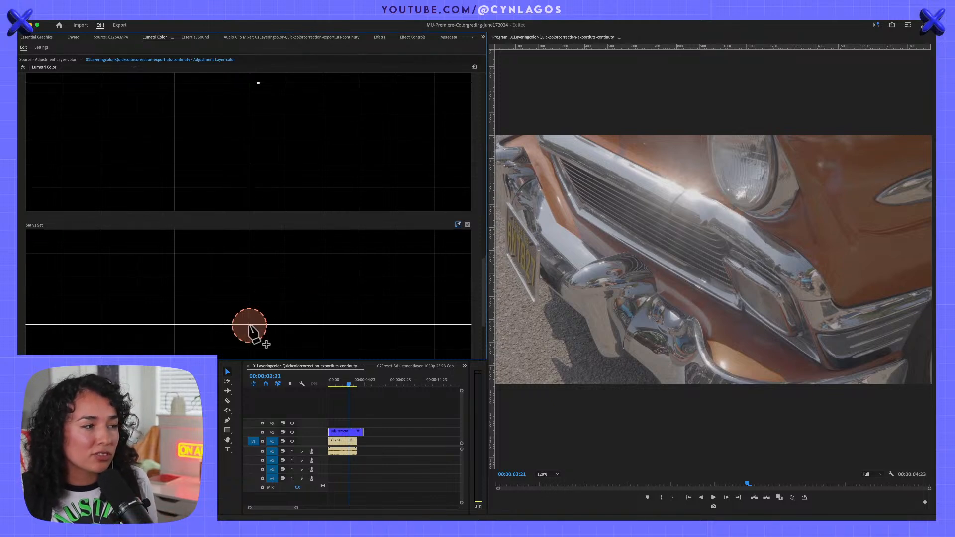
left_click_drag(249, 325, 252, 307)
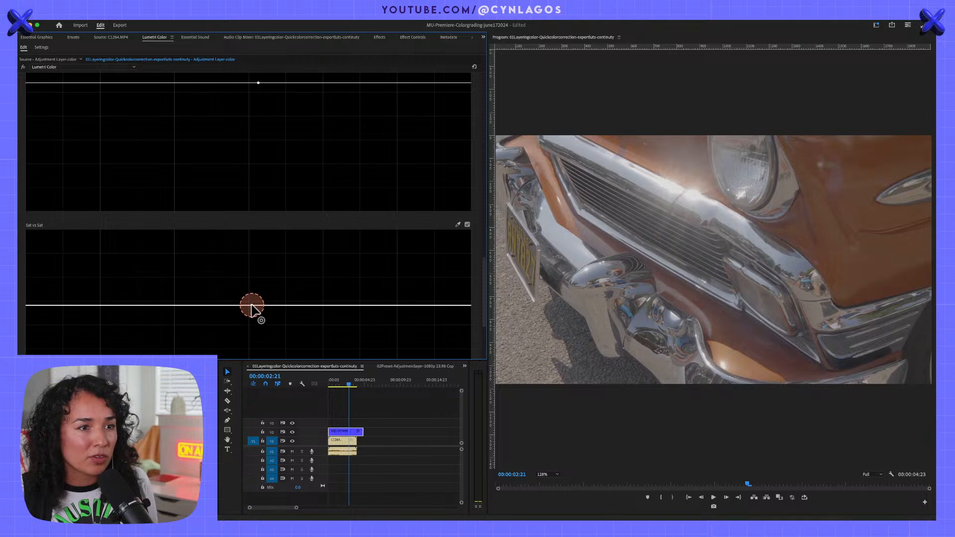
Play the sequence from the start twice to check the corrected orange paint, and return the playhead to the start.
left_click_drag(348, 381, 314, 379)
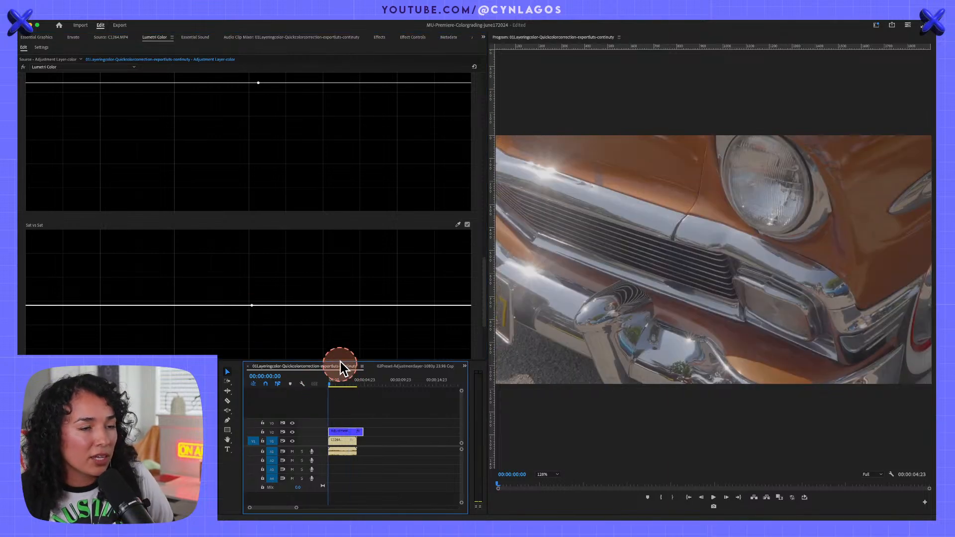
key("space")
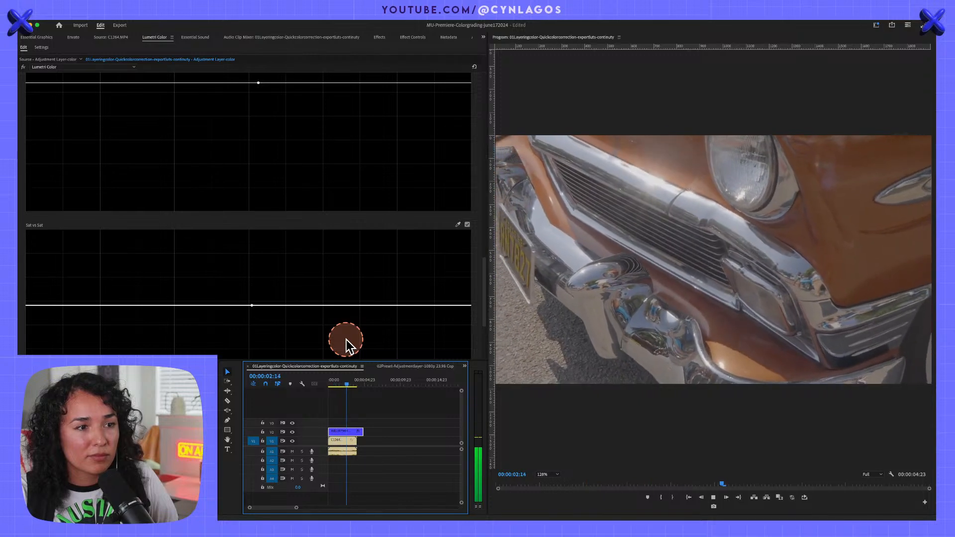
key("space")
left_click_drag(354, 382, 332, 379)
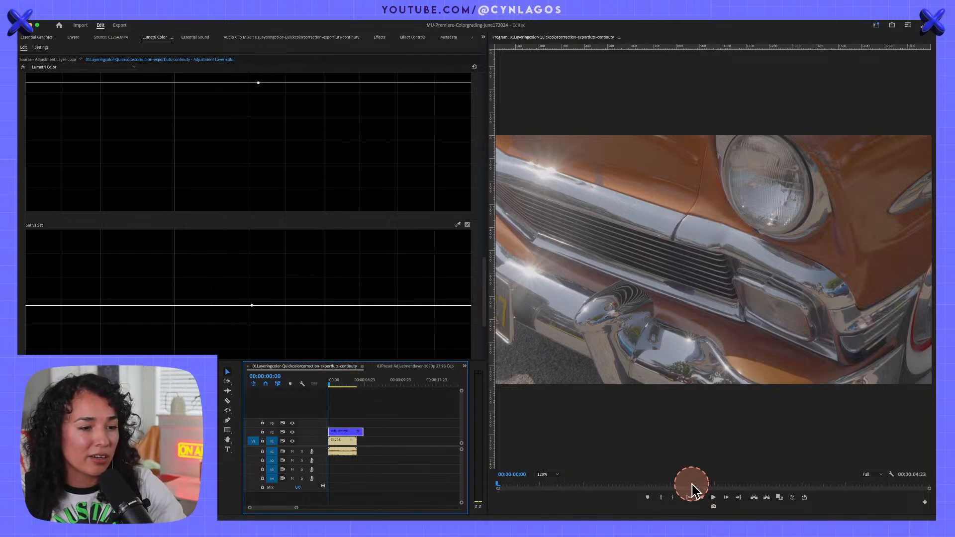
left_click(713, 497)
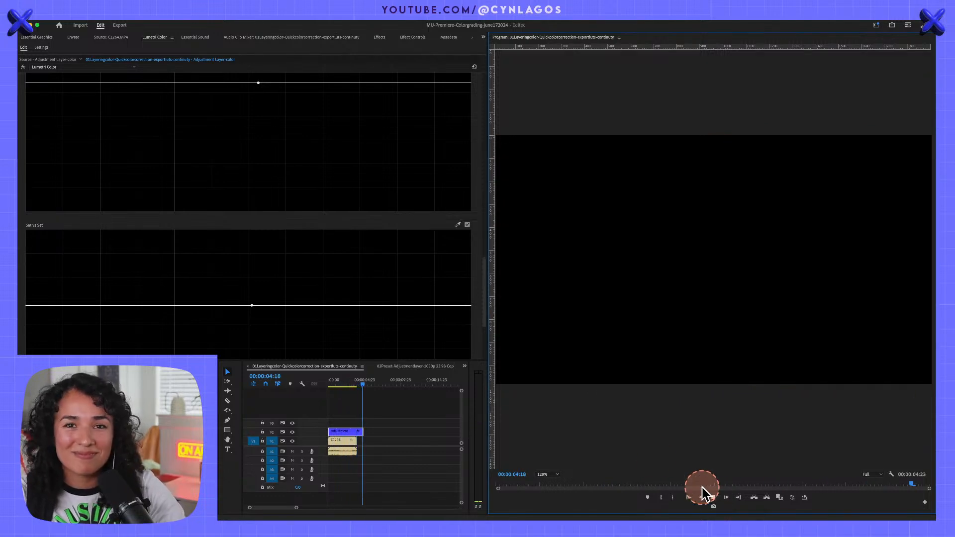
left_click_drag(368, 387, 324, 381)
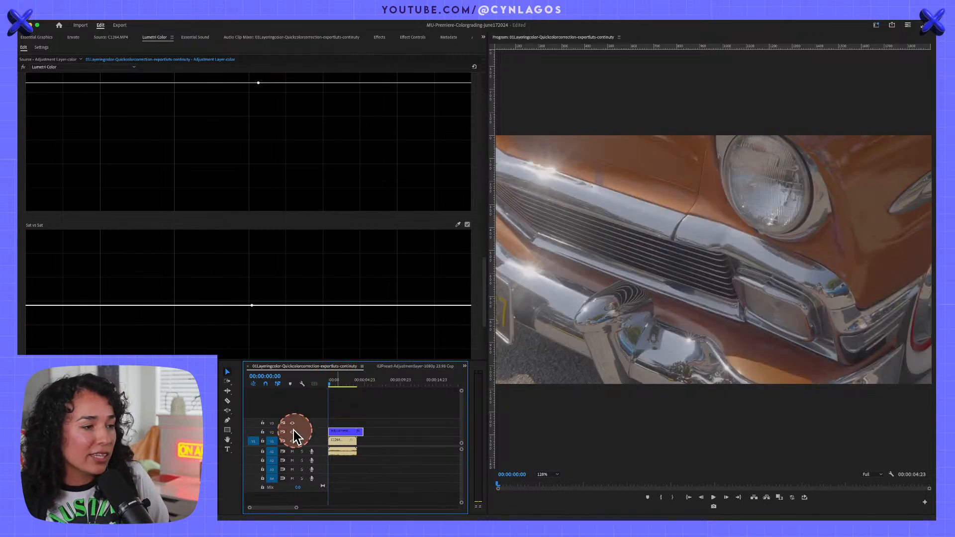
Offset the adjustment layer's horizontal position to about 1748 for a split before-and-after comparison, view it enlarged, and undo the offset.
left_click(347, 430)
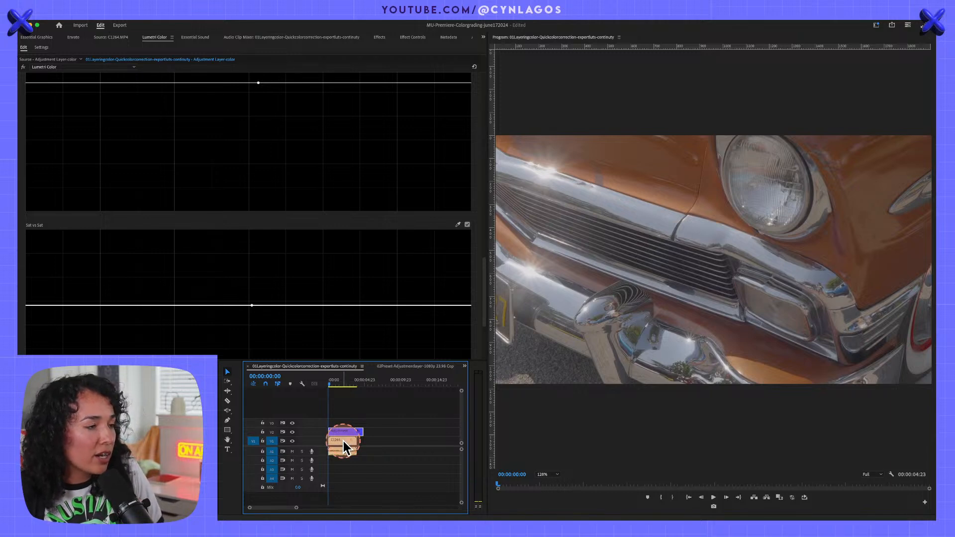
key("shift+5")
left_click_drag(179, 78, 159, 74)
left_click_drag(159, 74, 166, 78)
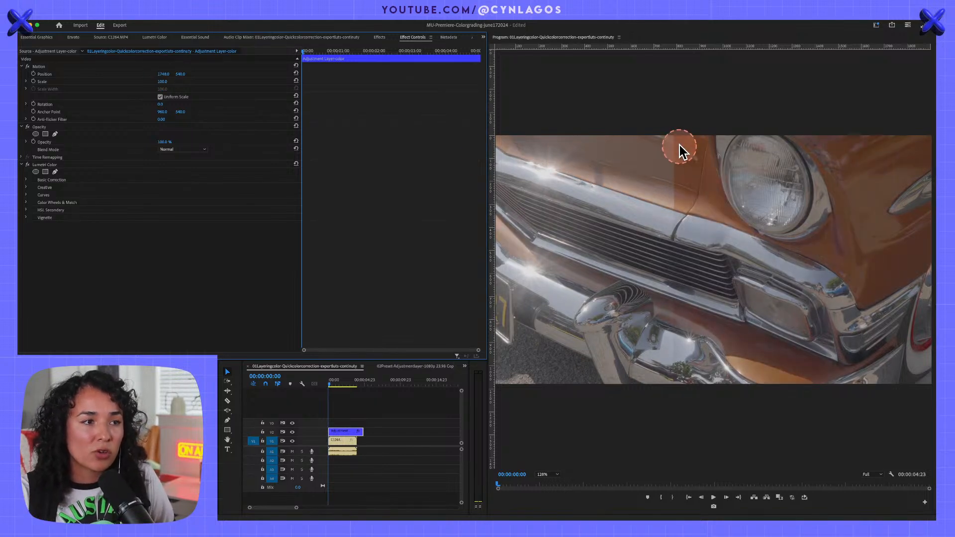
key("grave")
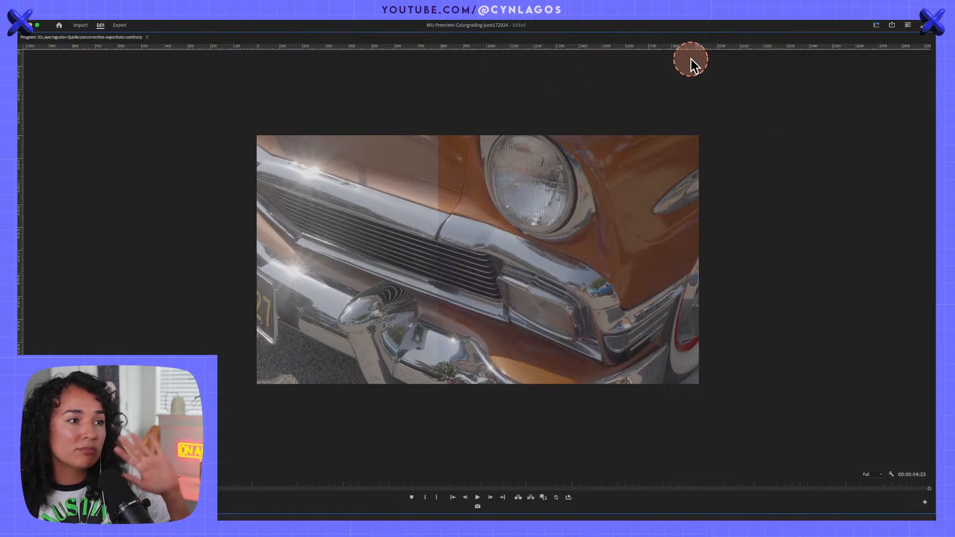
key("grave")
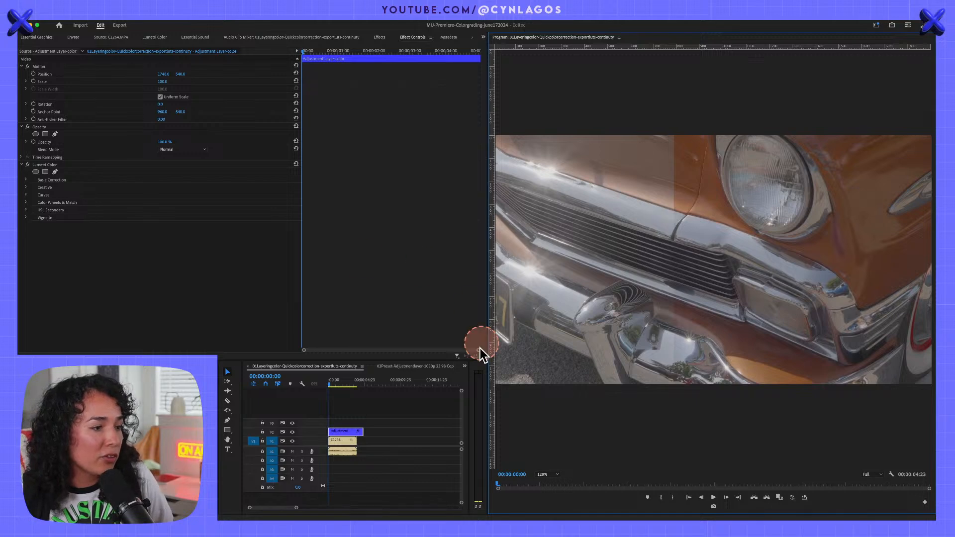
key("super+z")
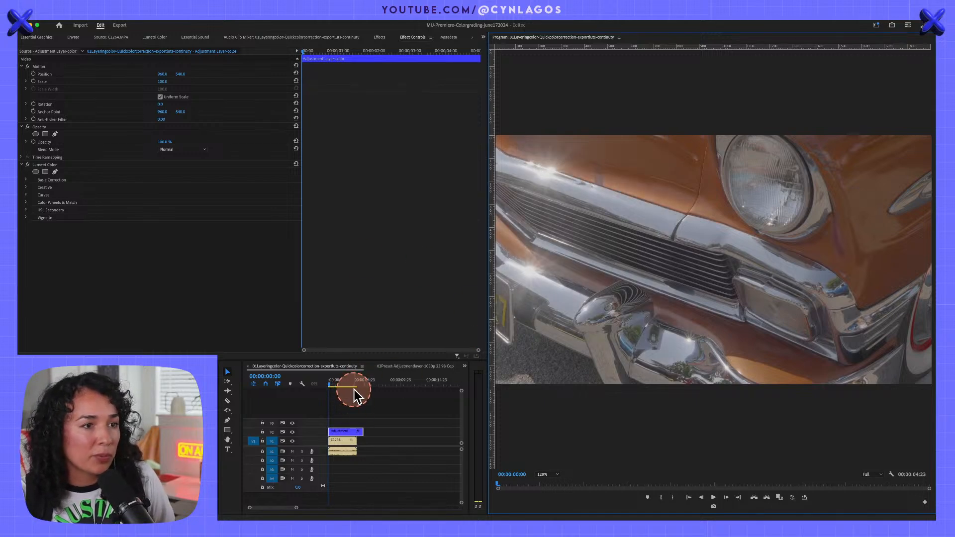
Toggle the adjustment layer's Lumetri Color effect off and back on to compare the clip before and after correction.
left_click(343, 432)
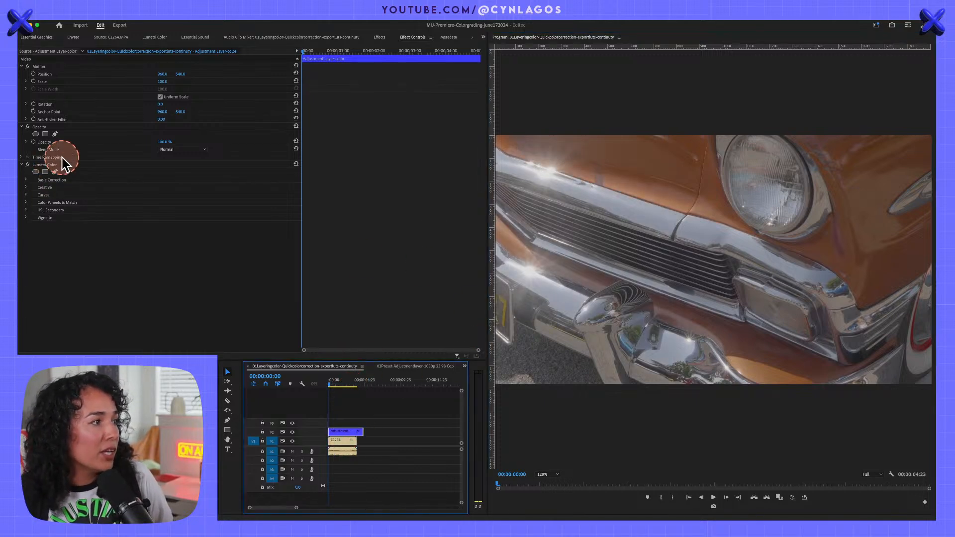
left_click(44, 164)
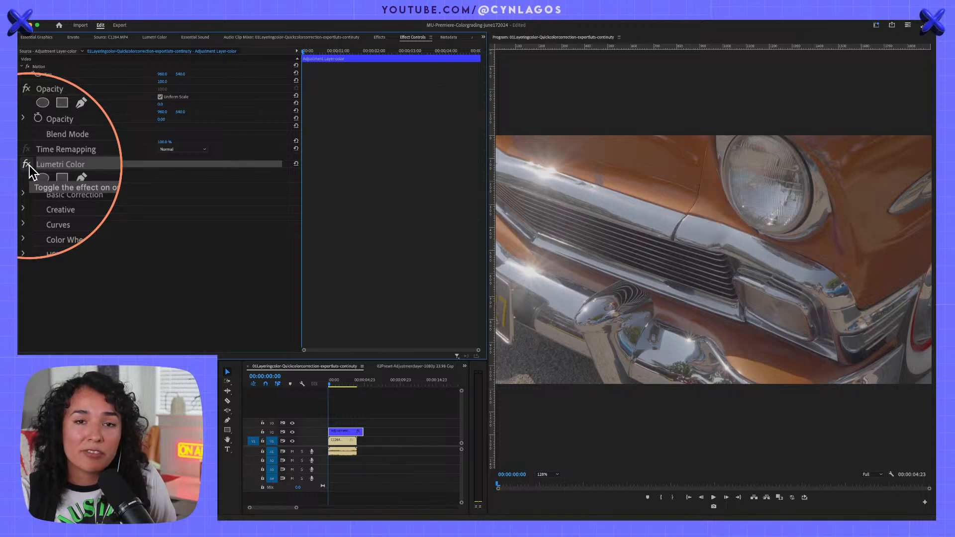
left_click(29, 165)
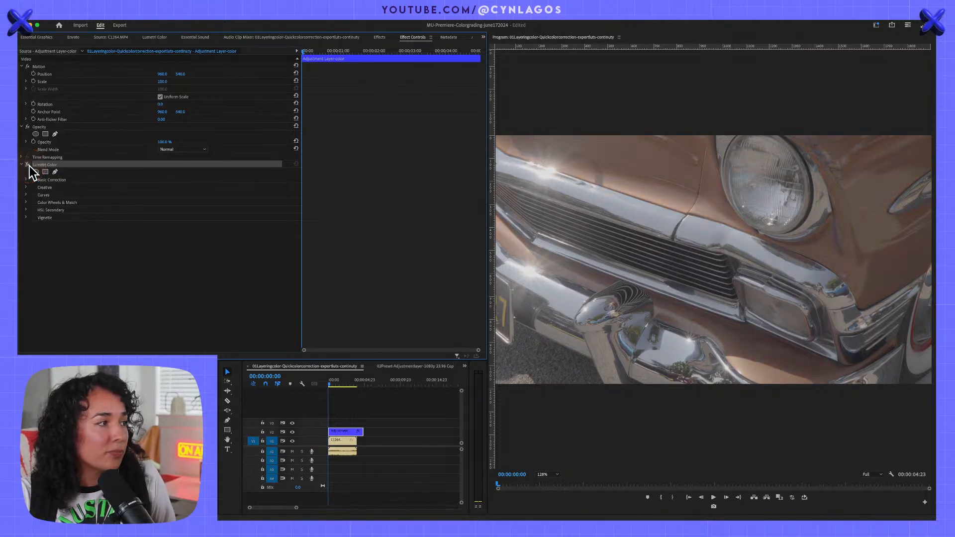
left_click(28, 165)
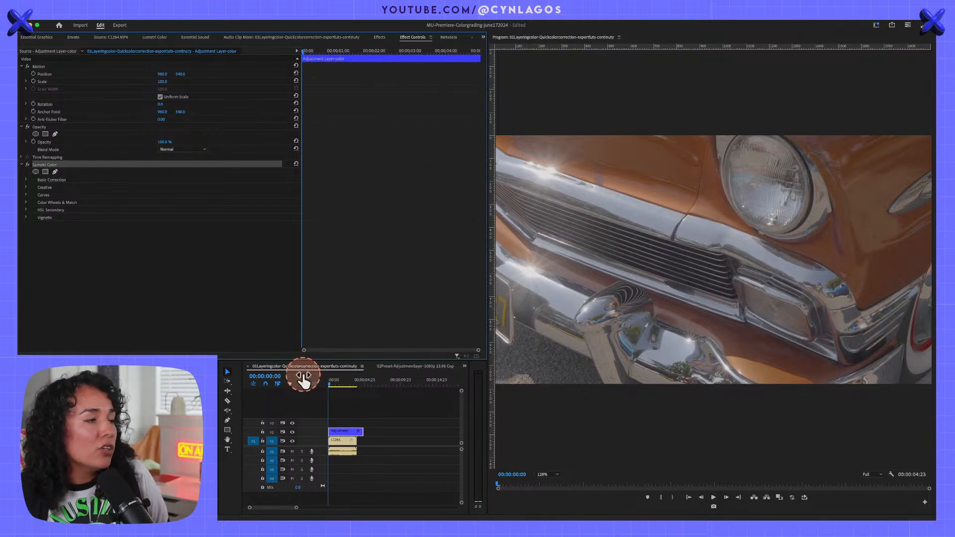
left_click(334, 385)
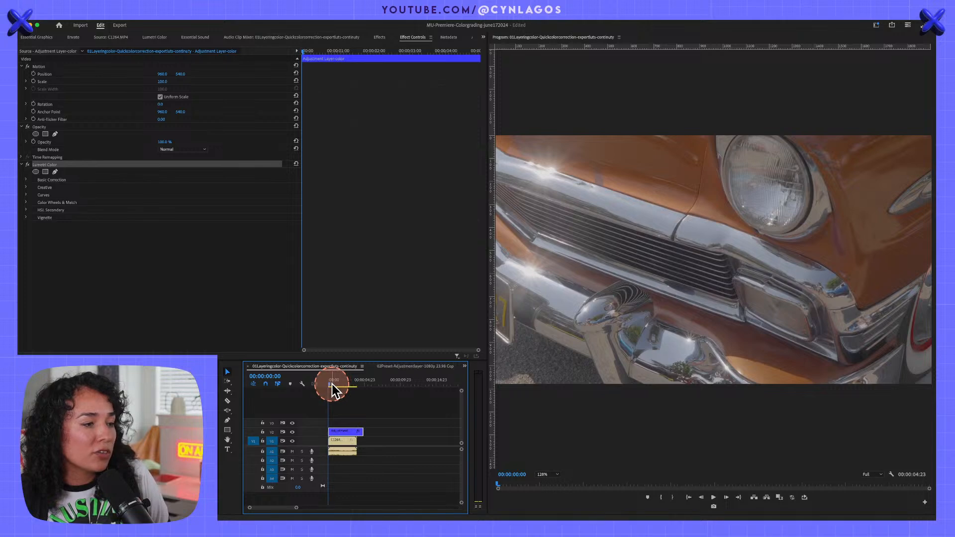
Add a second Lumetri Color effect to the adjustment layer and show both effects in its effect settings.
left_click(164, 39)
scroll(234, 175, "down", 5)
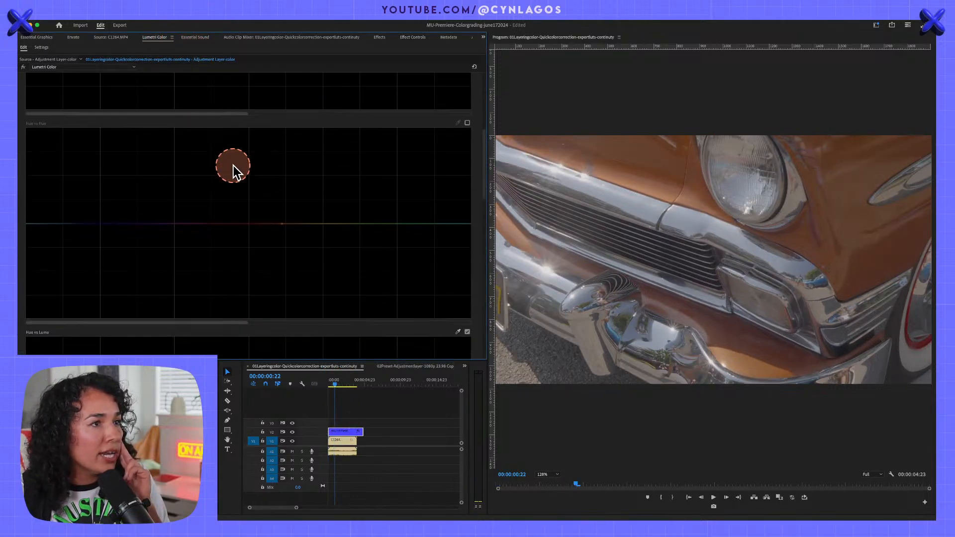
scroll(234, 169, "up", 5)
left_click(26, 136)
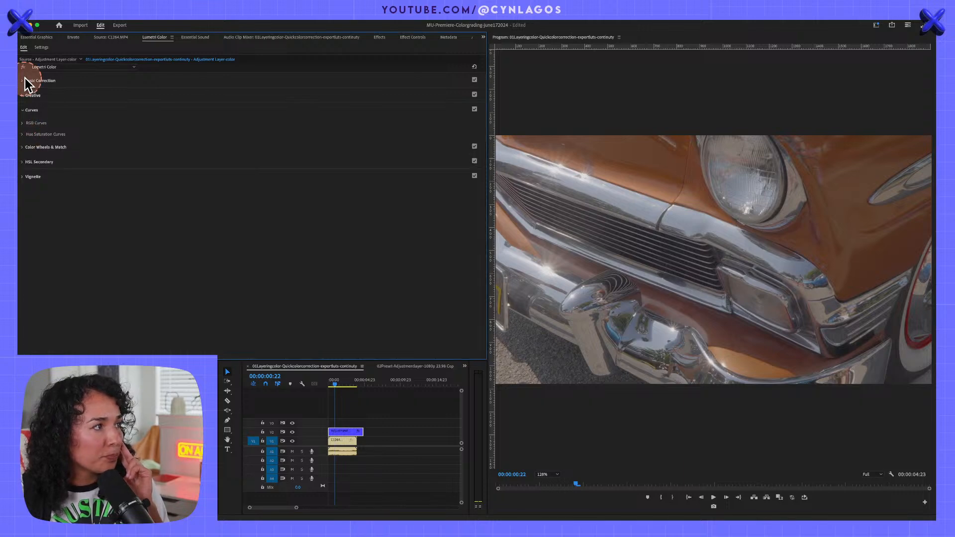
left_click(49, 67)
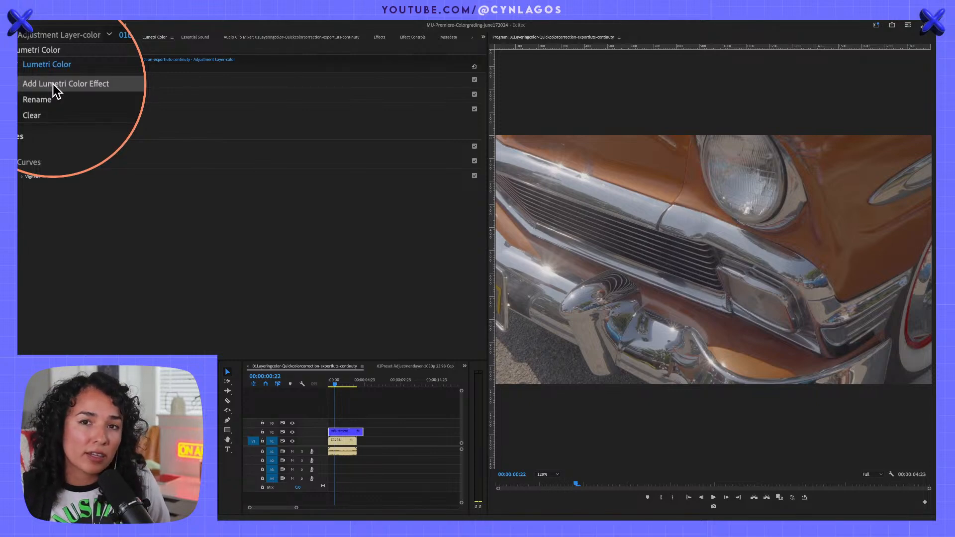
left_click(53, 84)
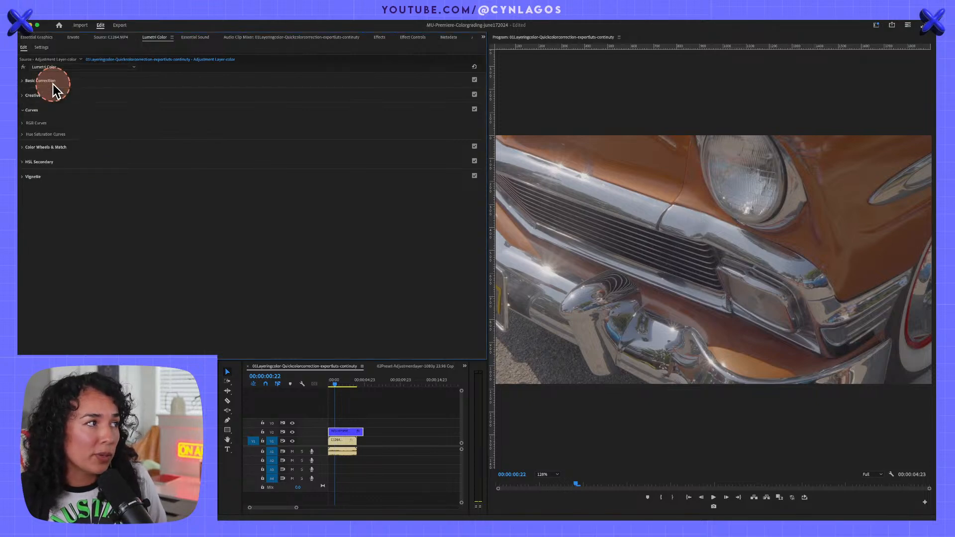
key("shift+5")
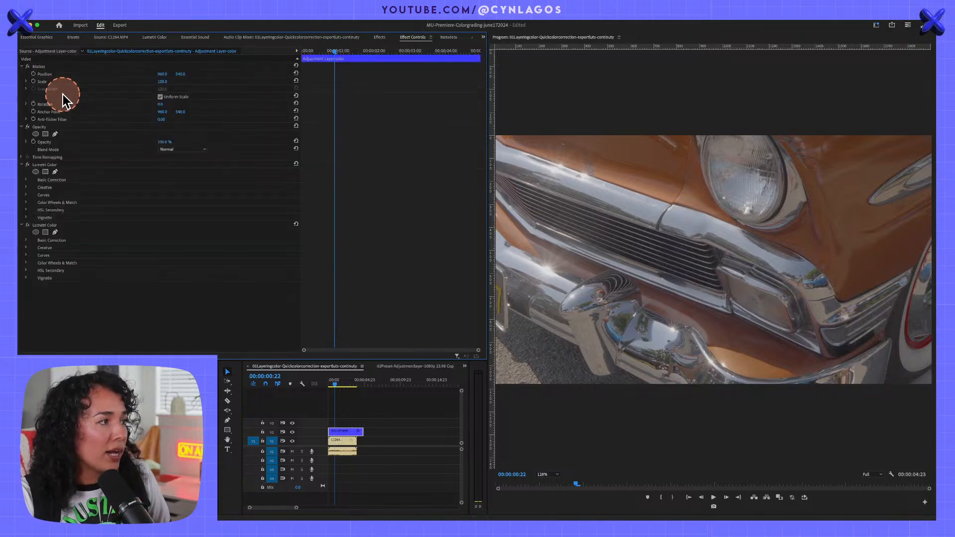
Toggle each of the two Lumetri Color effects off and on, and move the new one above the original correction.
left_click(60, 166)
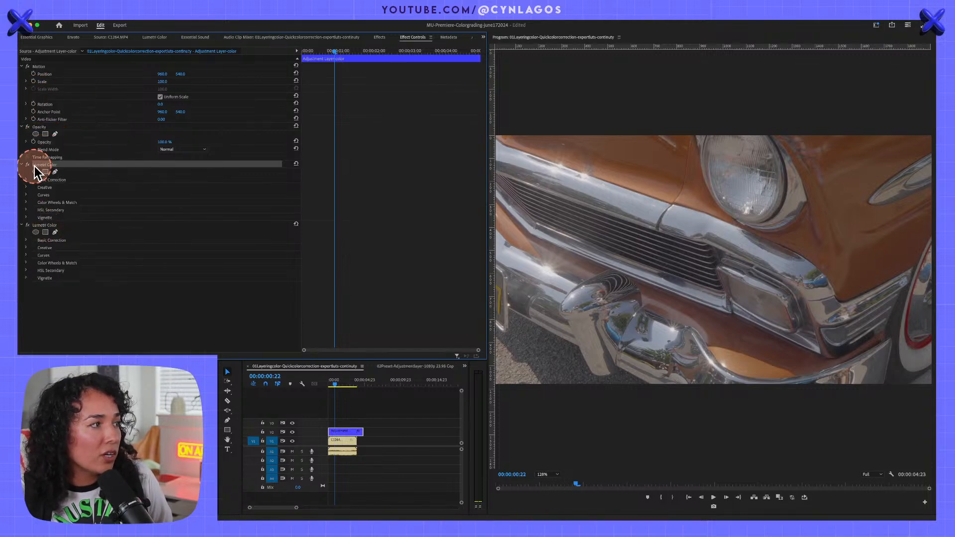
left_click(27, 165)
left_click(27, 165)
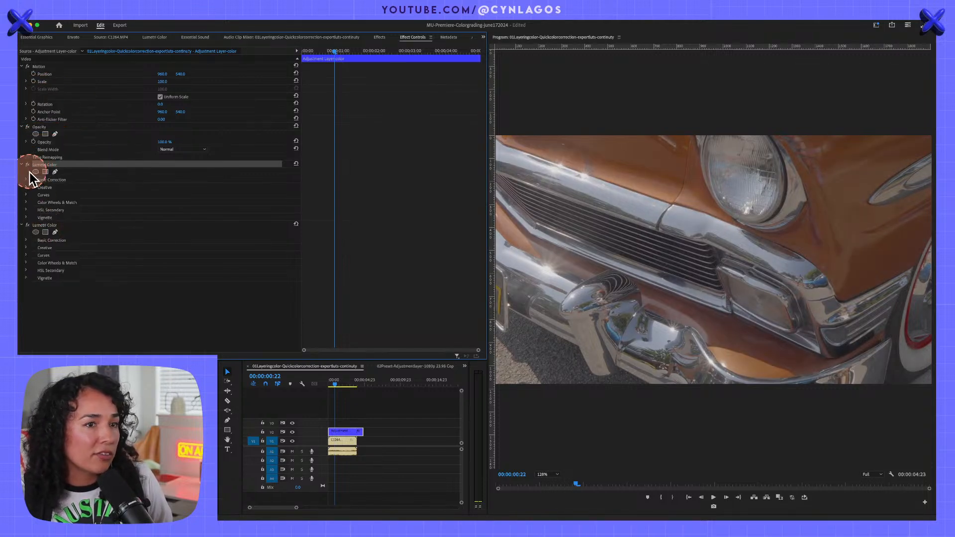
left_click(28, 225)
left_click(27, 224)
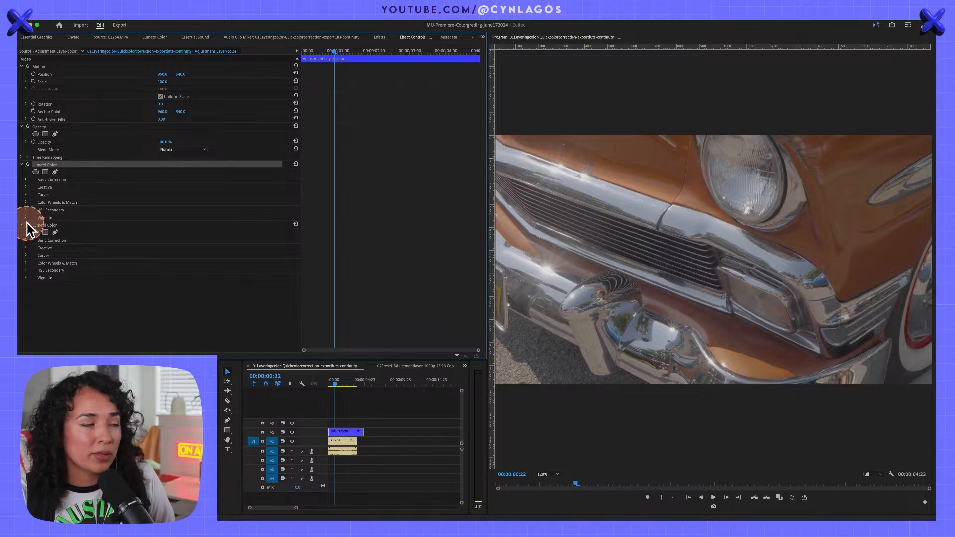
left_click_drag(45, 224, 62, 179)
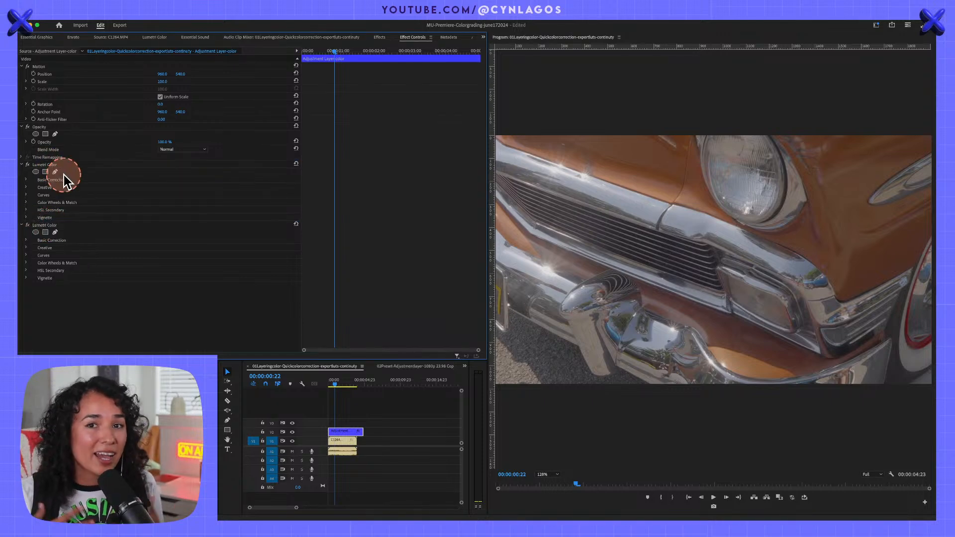
Shape the upper Lumetri Color effect's RGB curve into a gentle S, raising a highlight point slightly and lowering a shadow point.
left_click(49, 165)
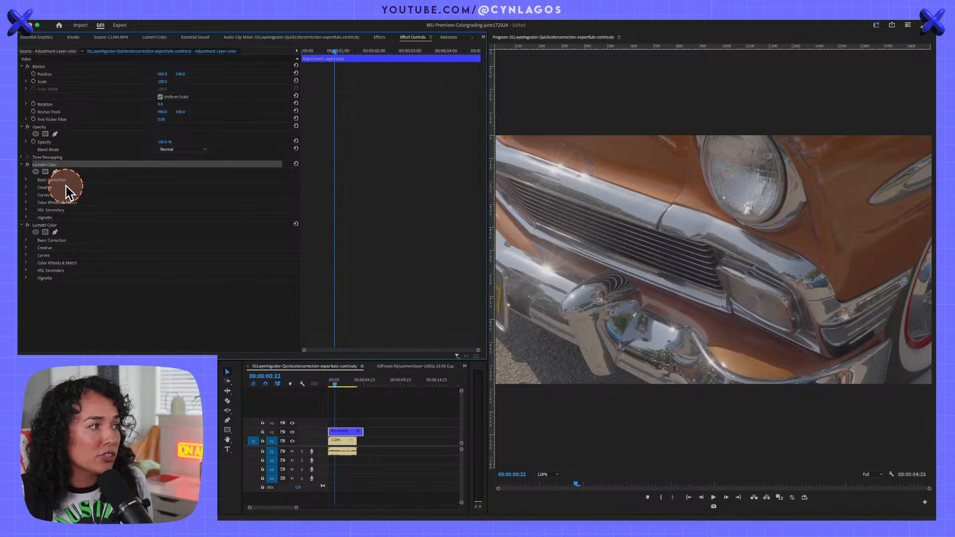
left_click(26, 195)
scroll(241, 248, "down", 4)
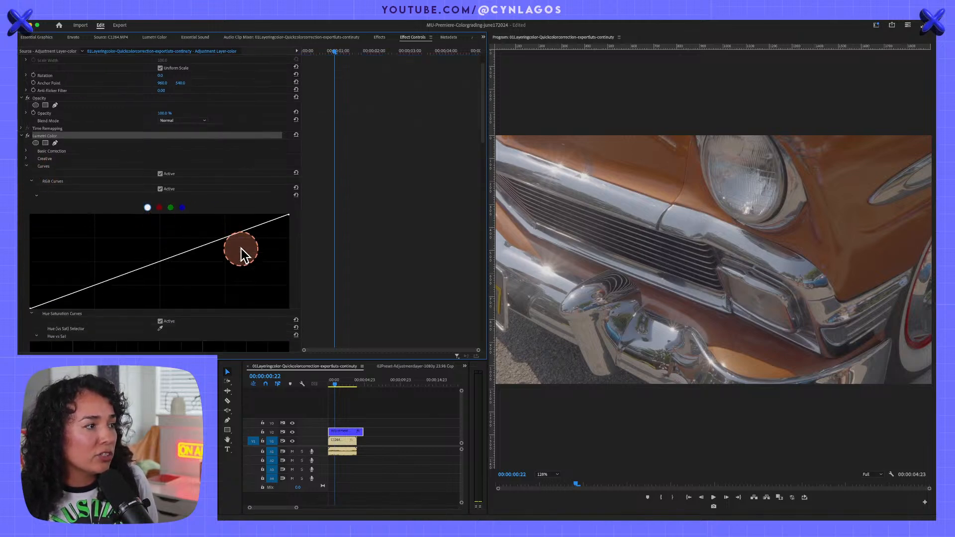
scroll(241, 249, "down", 10)
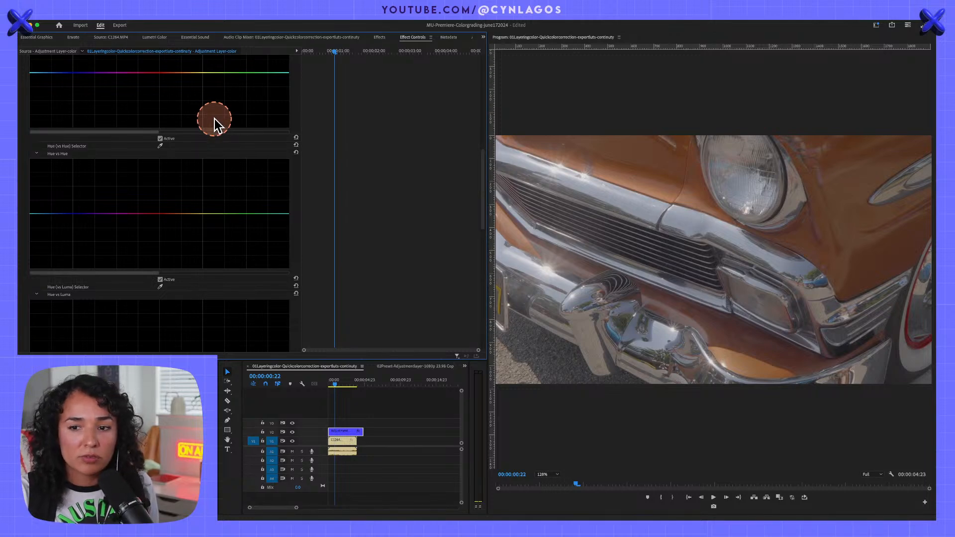
scroll(219, 159, "up", 8)
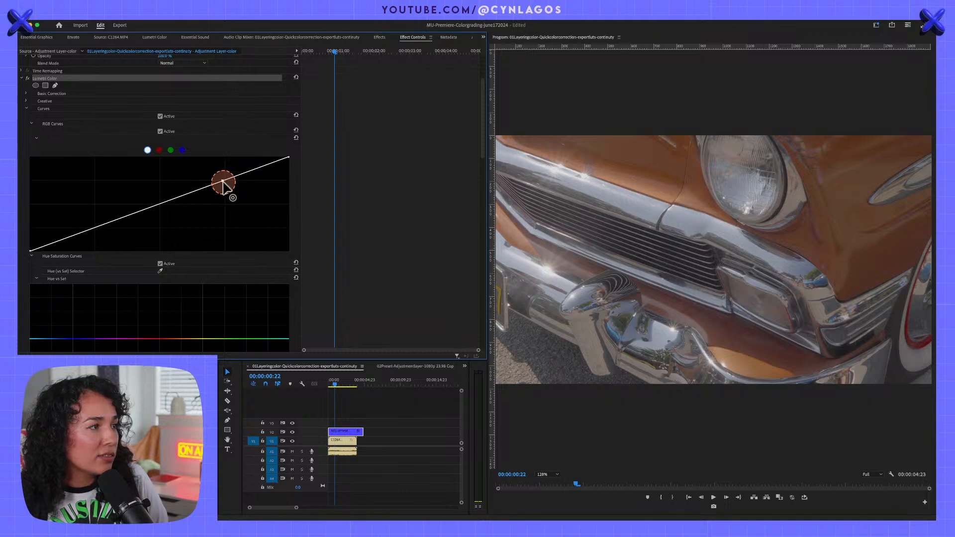
left_click_drag(223, 182, 224, 179)
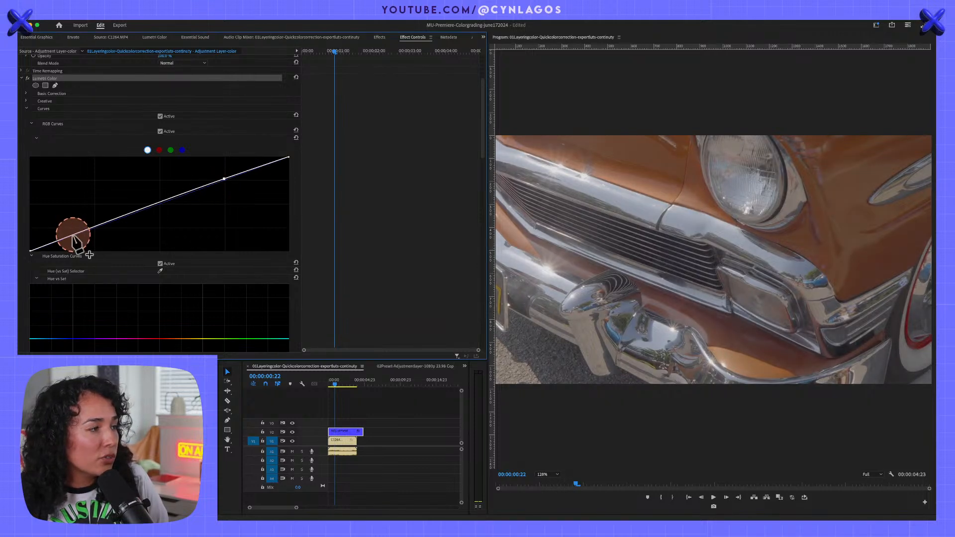
left_click_drag(98, 224, 101, 235)
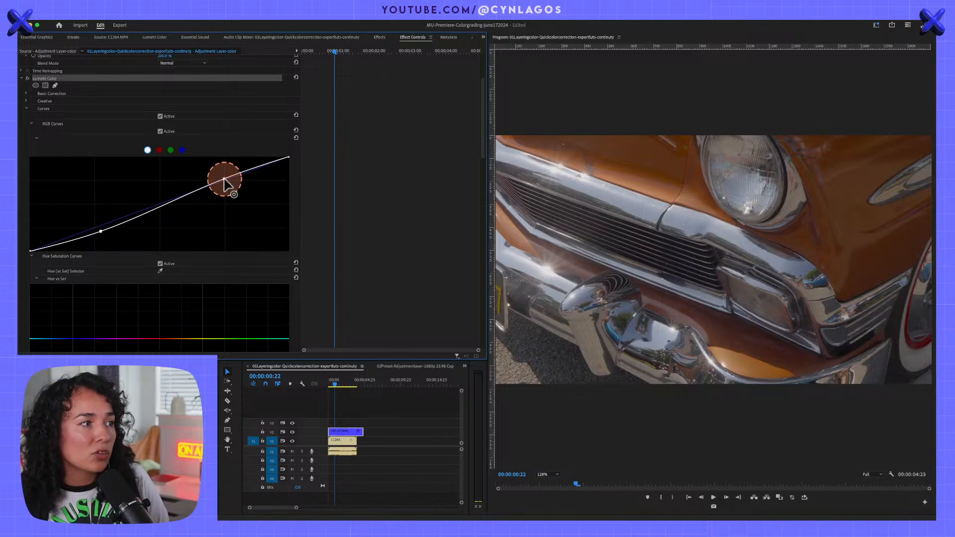
left_click_drag(223, 179, 223, 177)
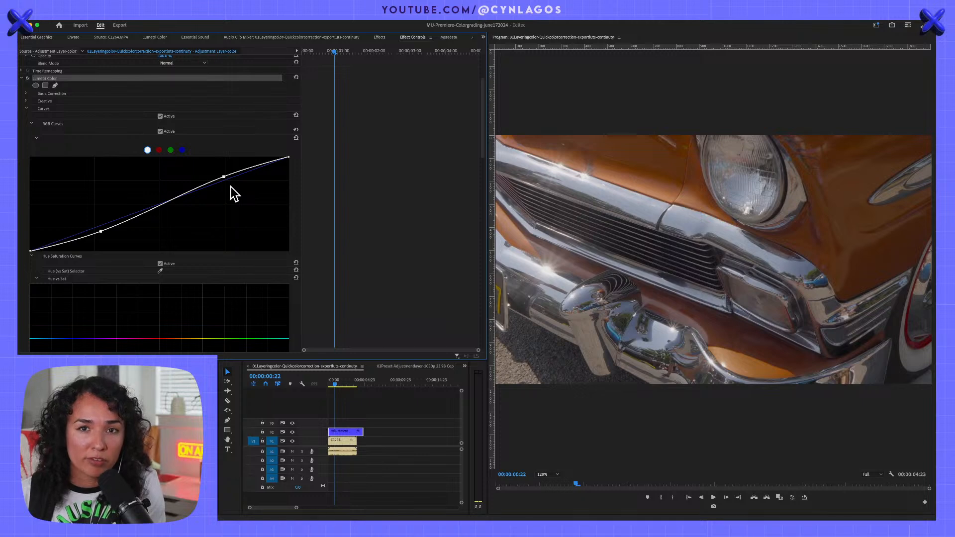
Collapse both Lumetri Color effects and toggle each off and back on to compare the contrast and color corrections.
left_click(25, 78)
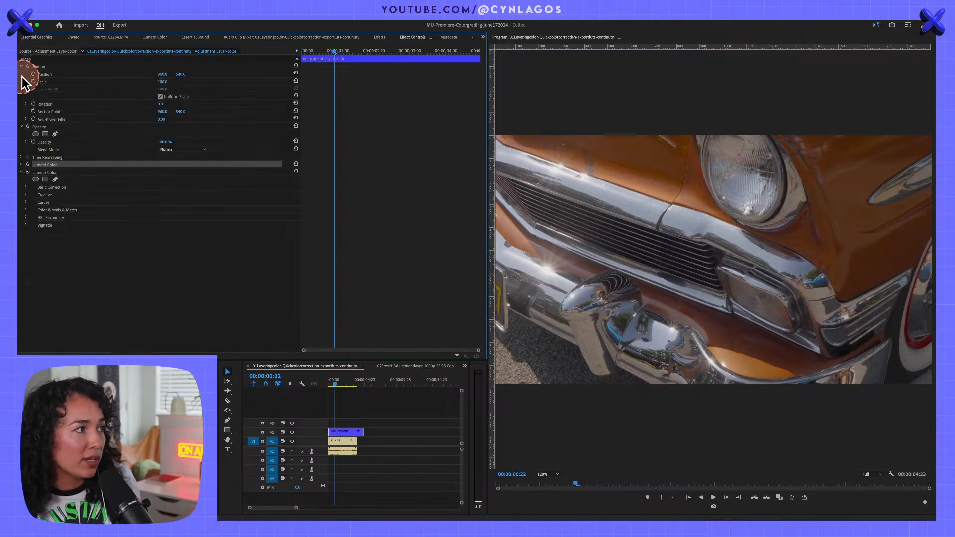
left_click(27, 166)
left_click(28, 165)
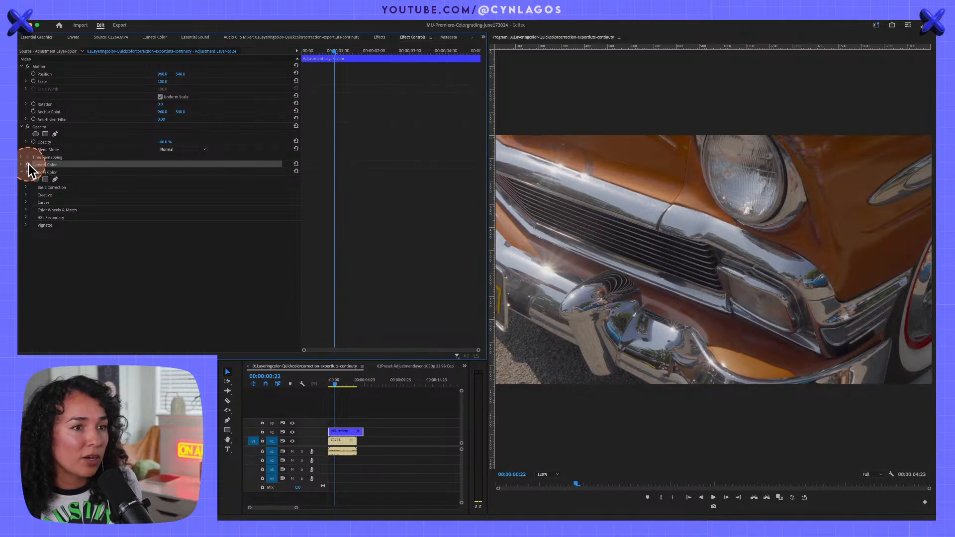
left_click(28, 172)
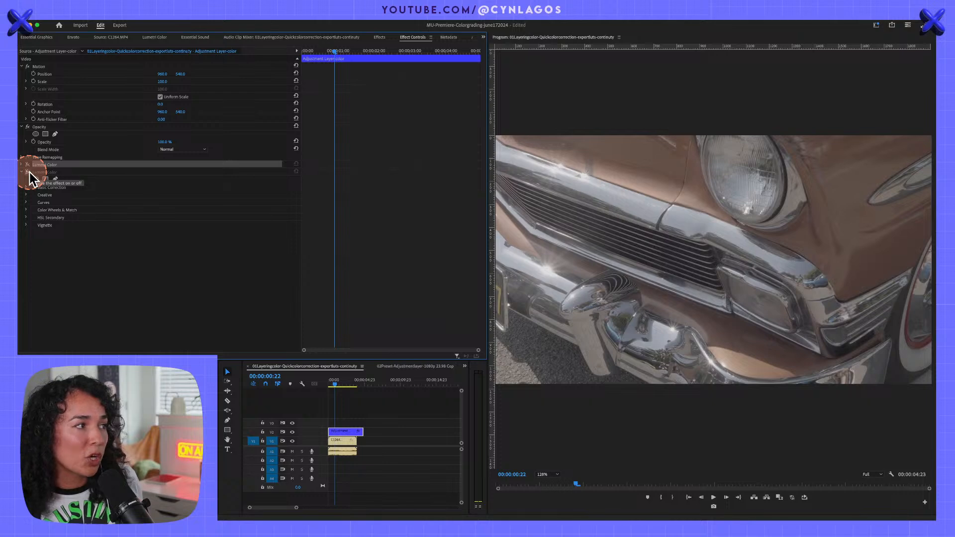
left_click(28, 173)
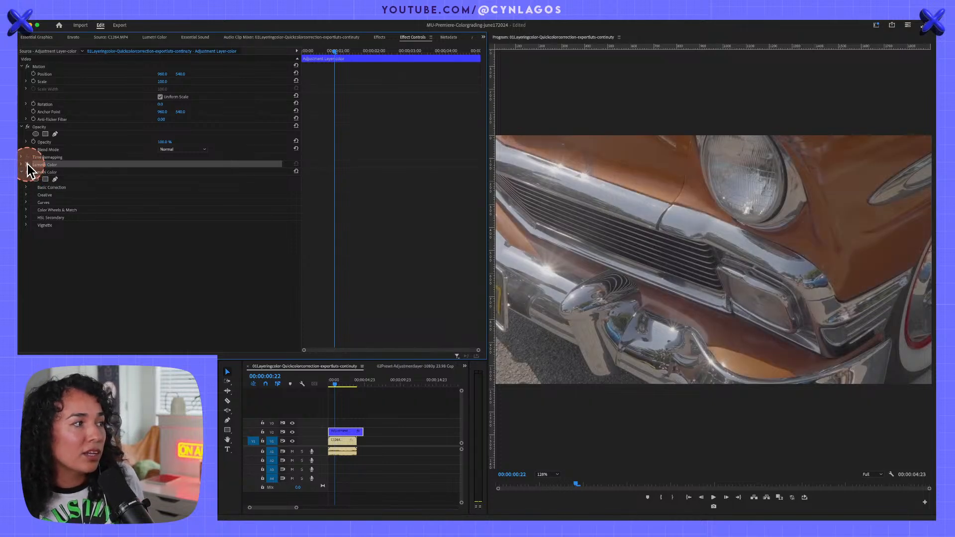
left_click(29, 171)
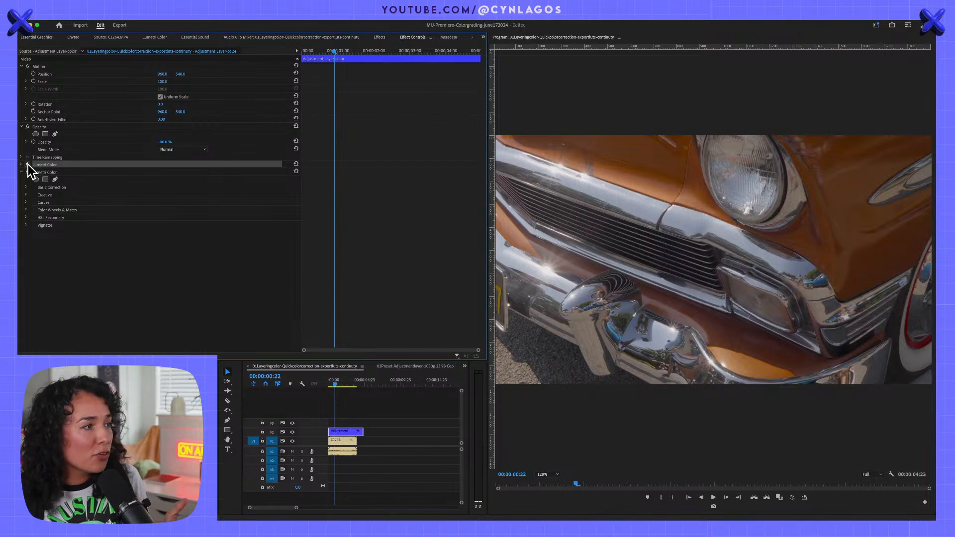
left_click(22, 171)
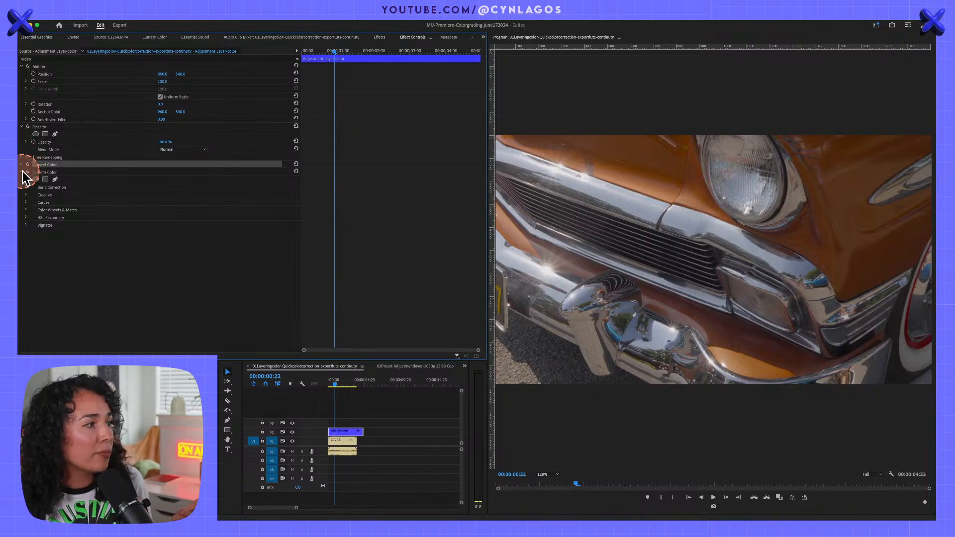
left_click(22, 172)
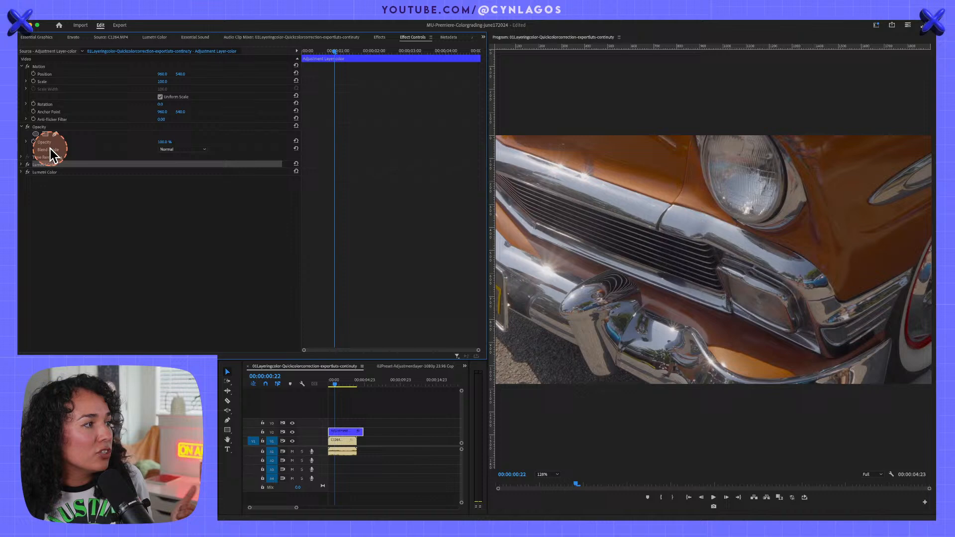
left_click(157, 37)
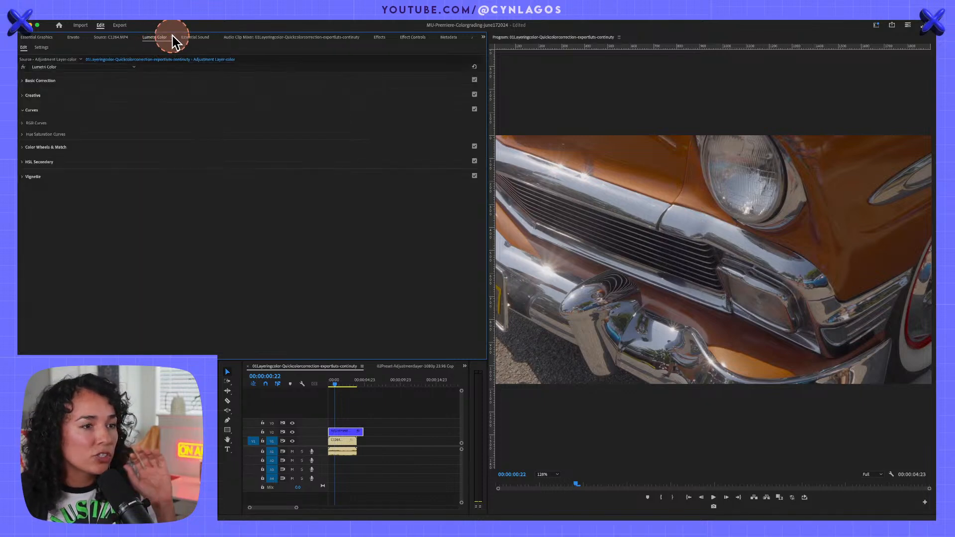
left_click(121, 42)
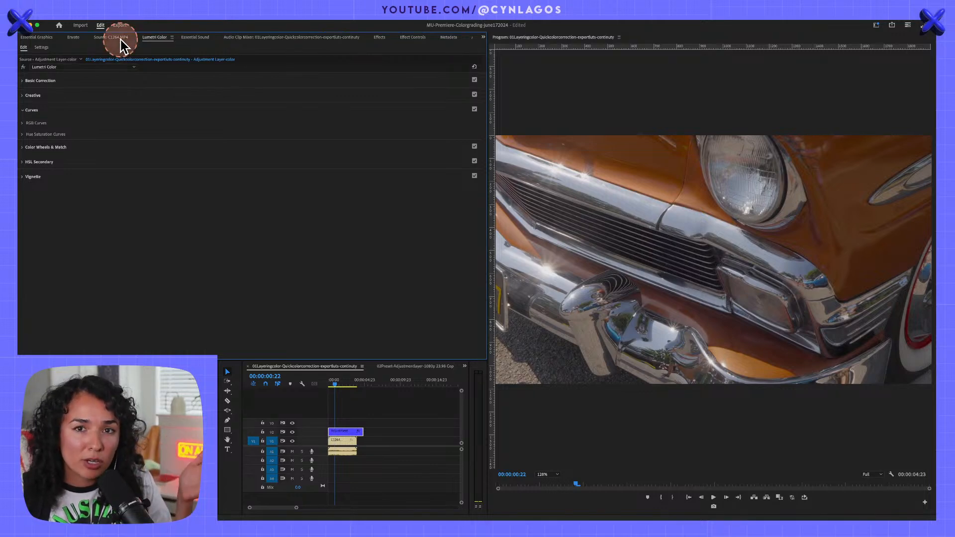
left_click(298, 423)
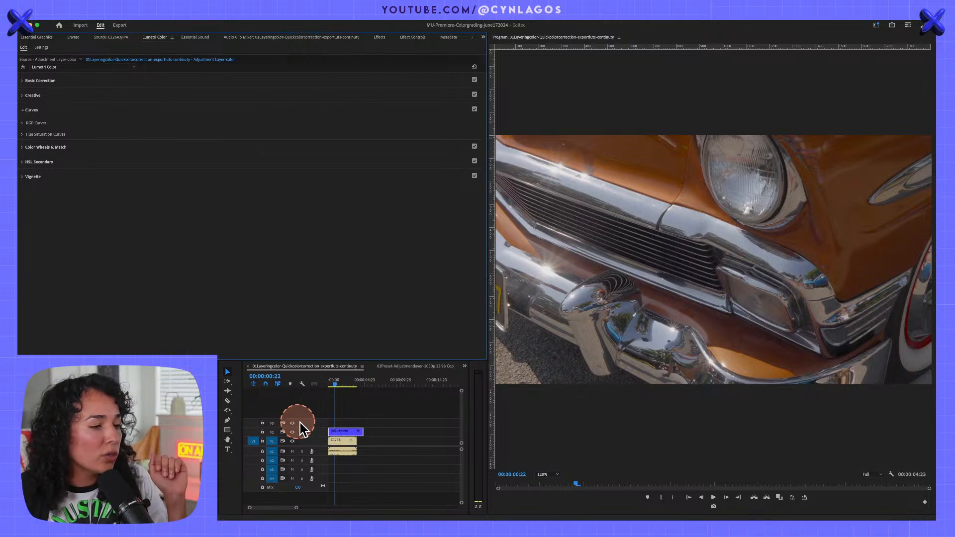
Select the adjustment layer in the sequence and toggle its lower Lumetri Color effect off and back on.
left_click(344, 432)
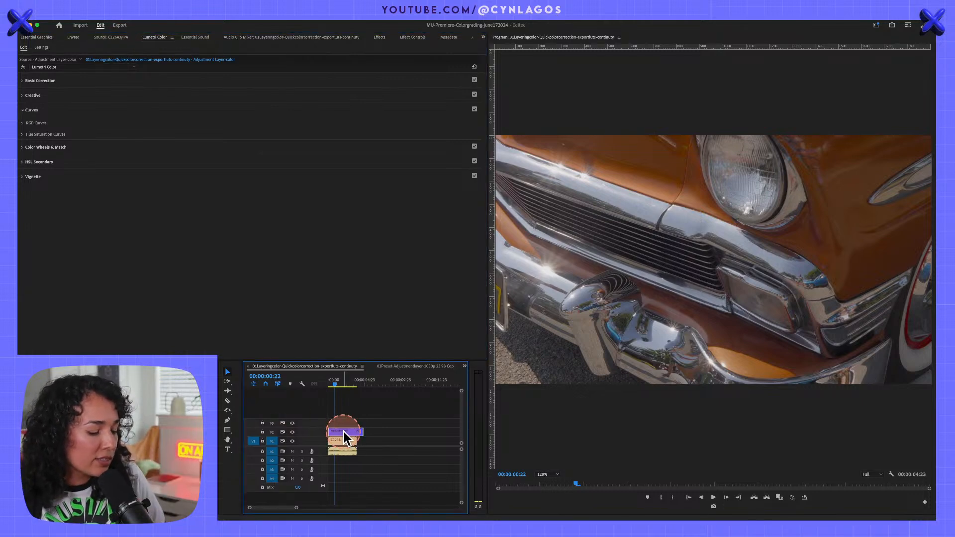
key("shift+5")
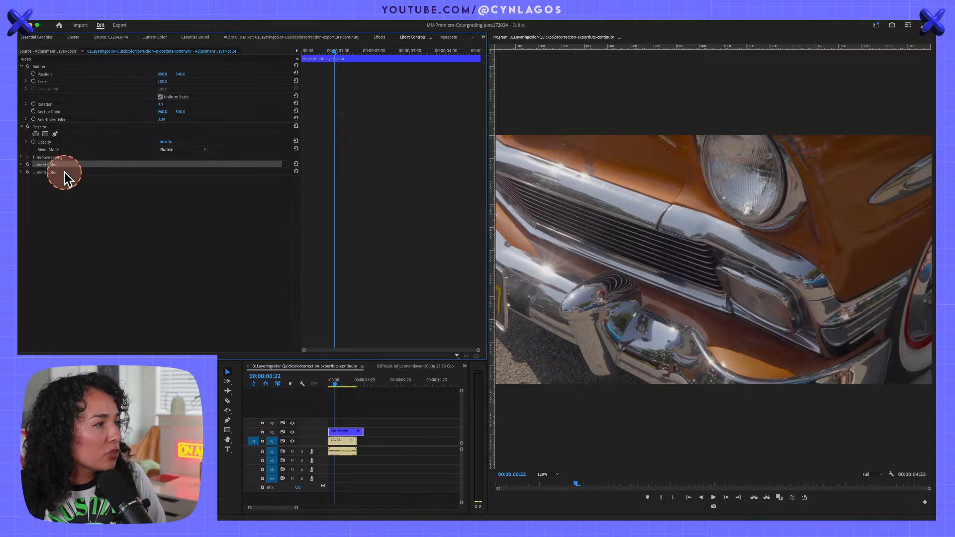
left_click(28, 172)
left_click(28, 172)
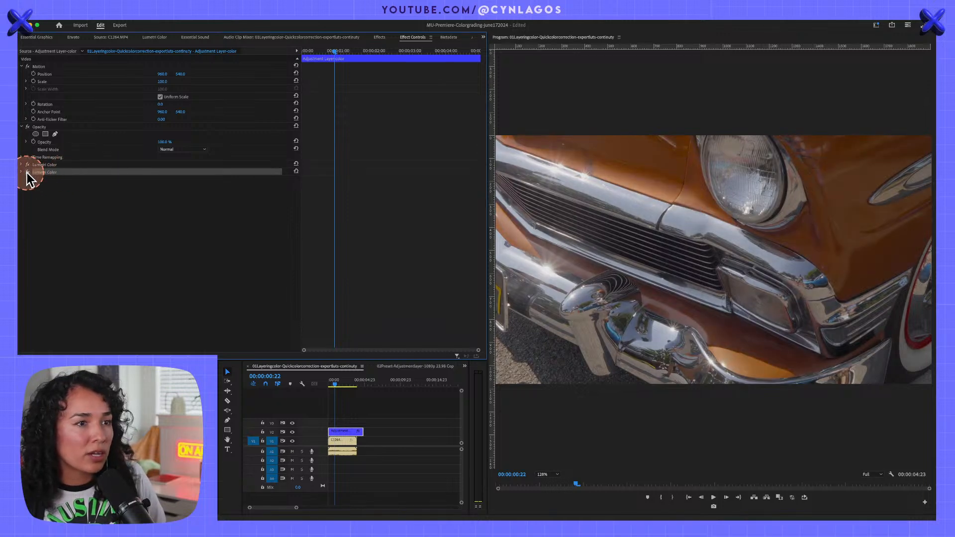
Add a third Lumetri Color effect to the adjustment layer, and view the Input LUT choices without selecting one.
left_click(153, 39)
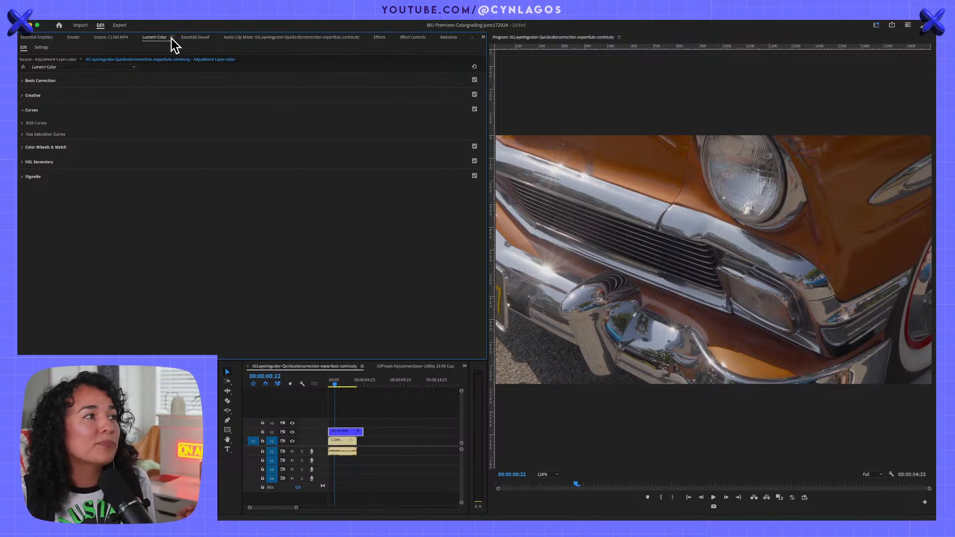
left_click(43, 66)
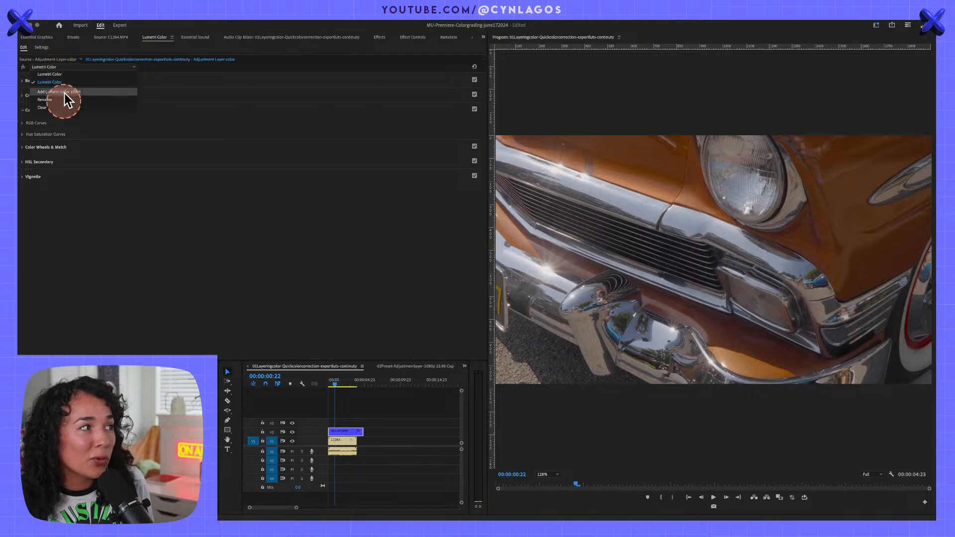
left_click(59, 91)
left_click(68, 90)
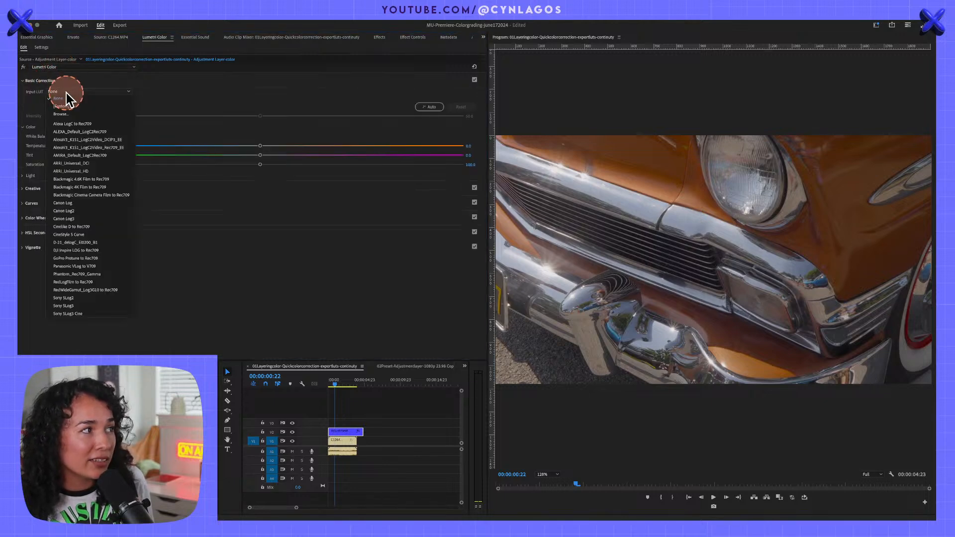
left_click(63, 93)
left_click(29, 81)
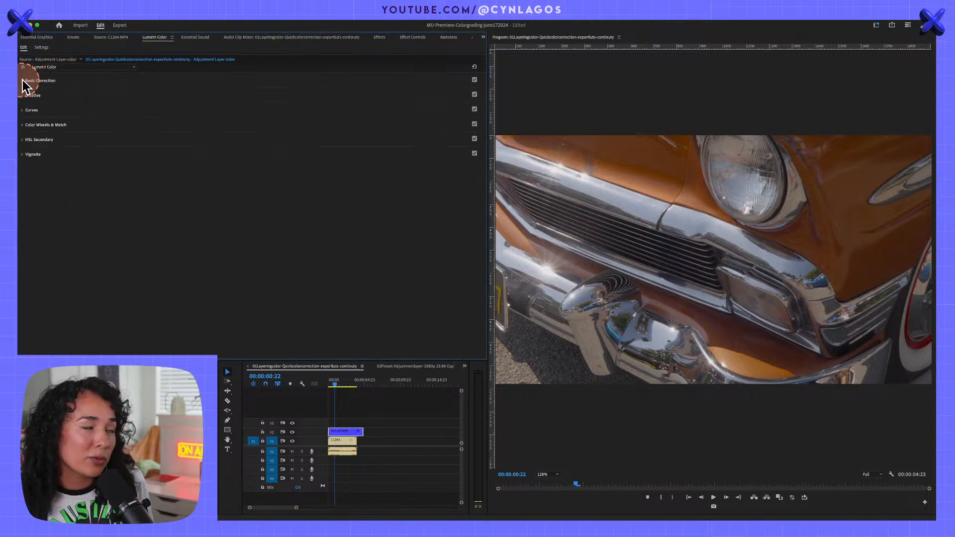
View the Lumetri Color export options such as Export .cube, and show the project's bins and sequences.
left_click(172, 37)
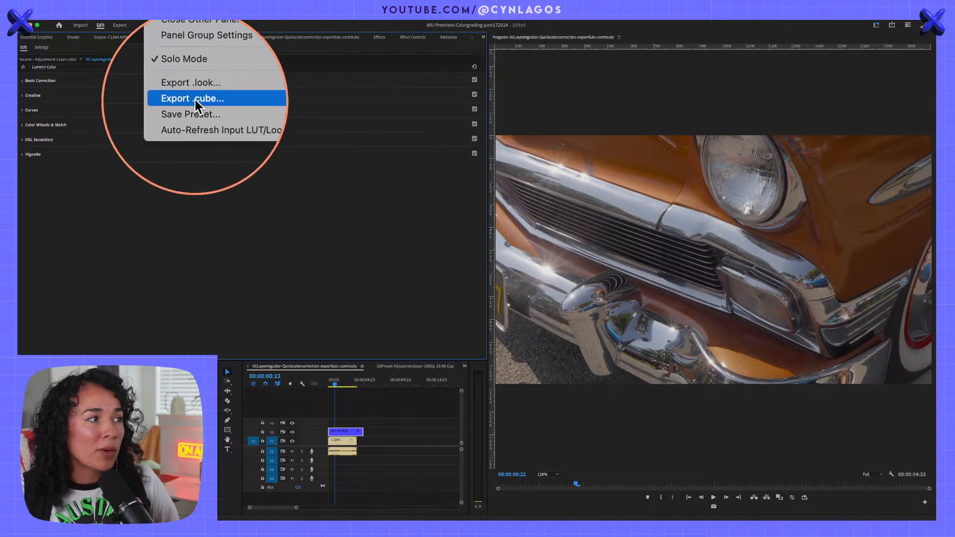
left_click(222, 179)
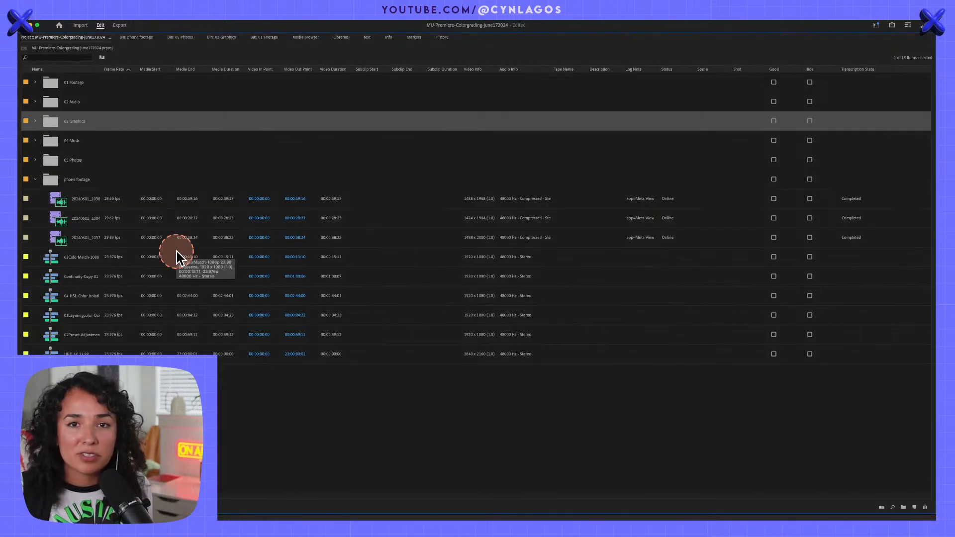
Open the 02Preset-Adjustmentlayer-1080p 23.98 Copy 02 sequence from the project and make it the active timeline.
left_click(51, 258)
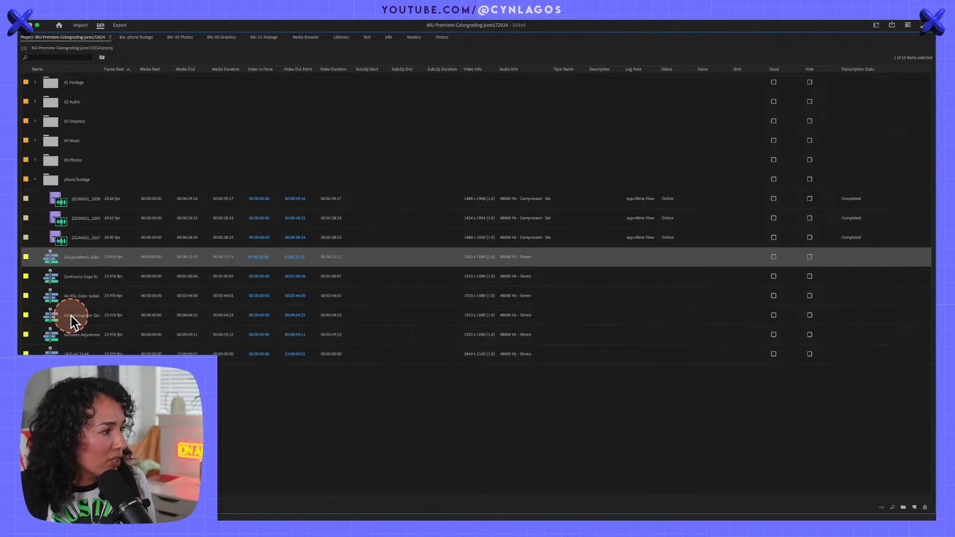
left_click(52, 334)
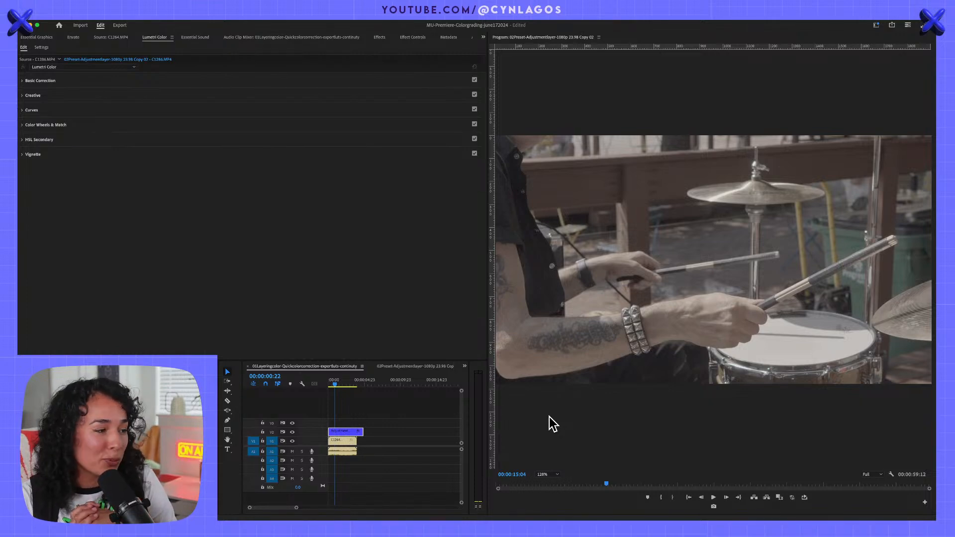
left_click(331, 386)
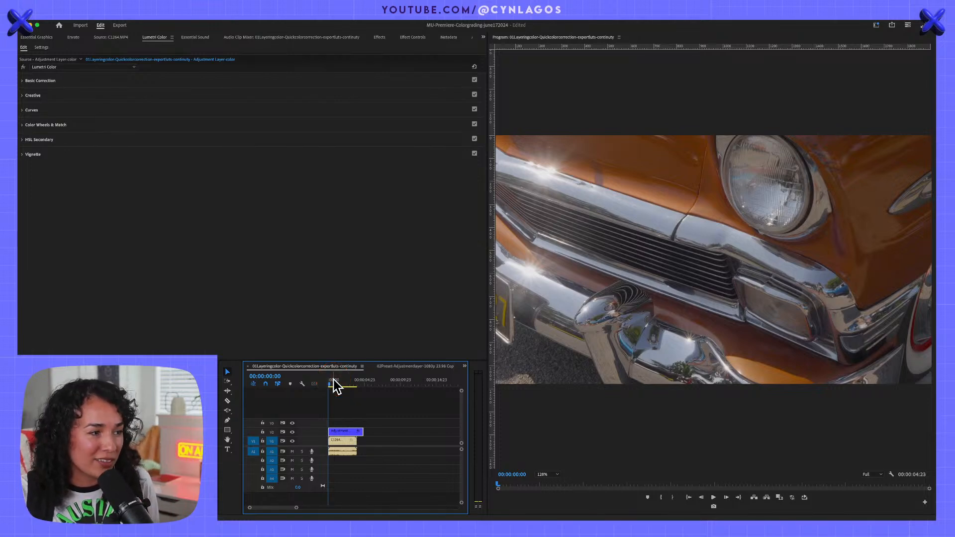
left_click(383, 367)
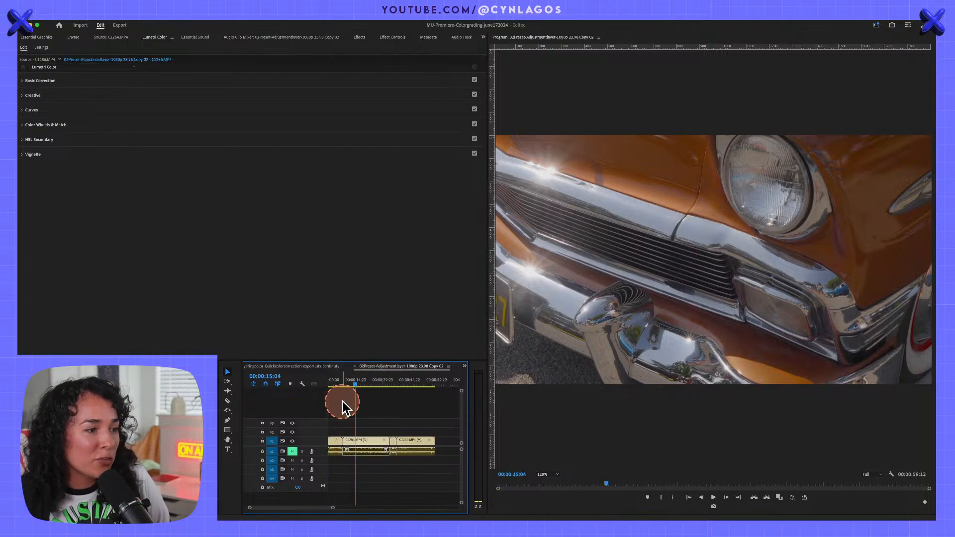
Scrub and play through the sequence's flat guitar and drum clips to review the footage.
left_click_drag(357, 385, 315, 377)
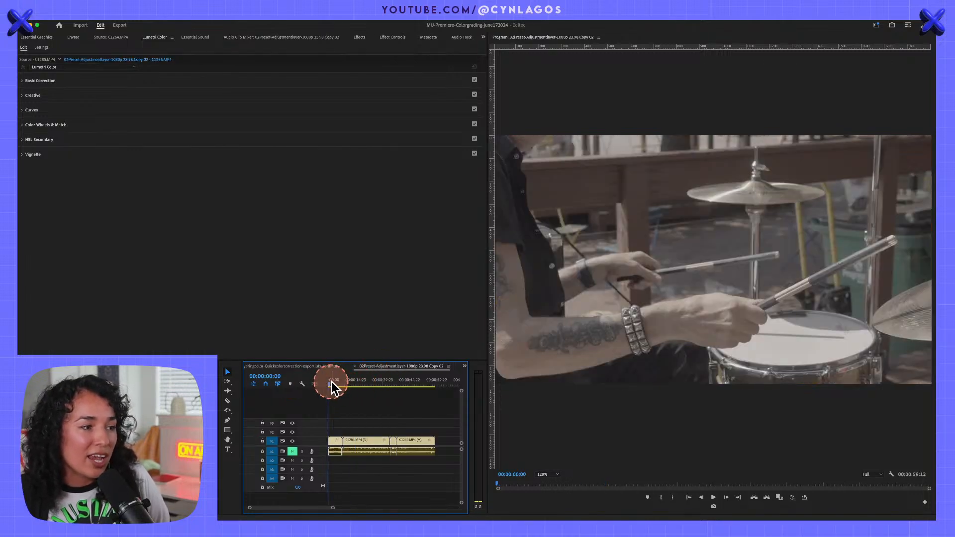
left_click(334, 382)
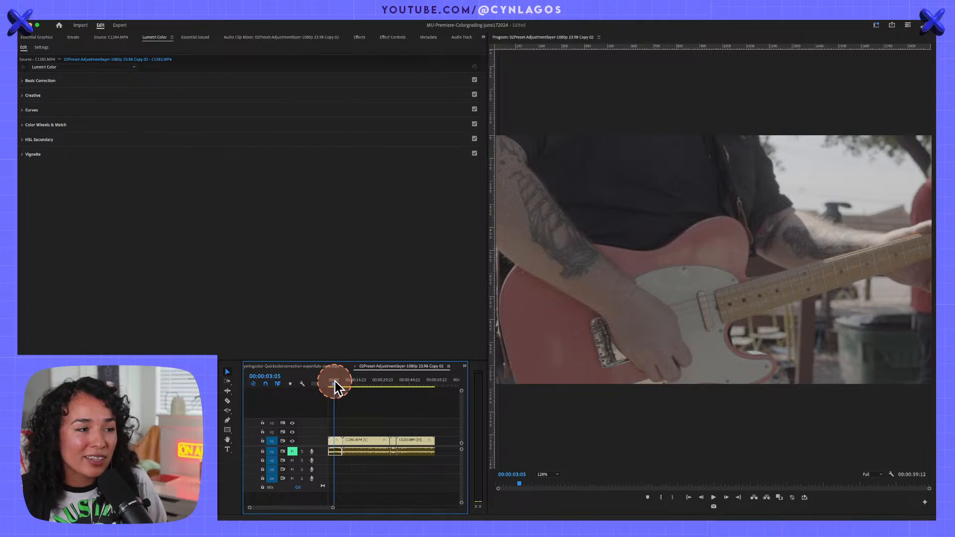
left_click_drag(335, 381, 364, 381)
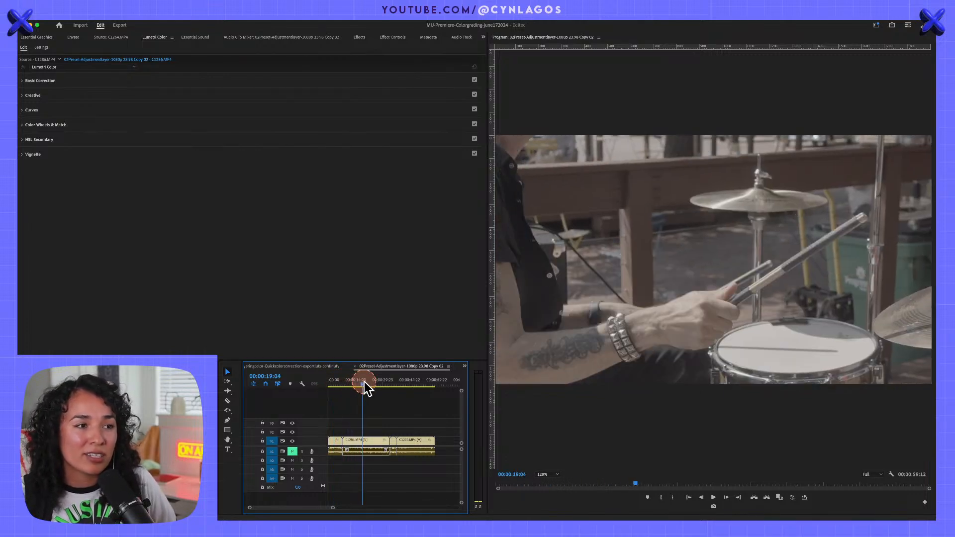
key("space")
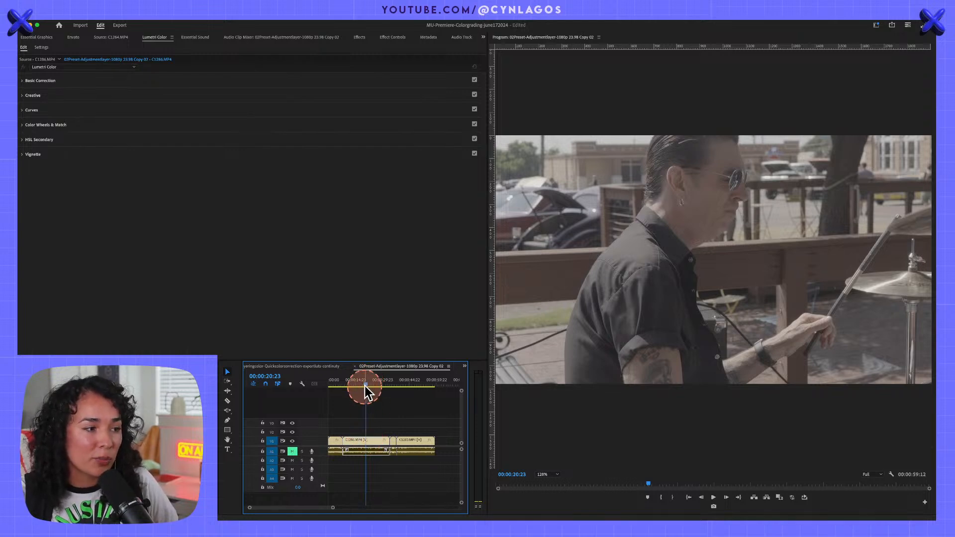
Show the drummer clip's effect controls, try changing its Scale, and undo the change.
left_click_drag(365, 383, 369, 440)
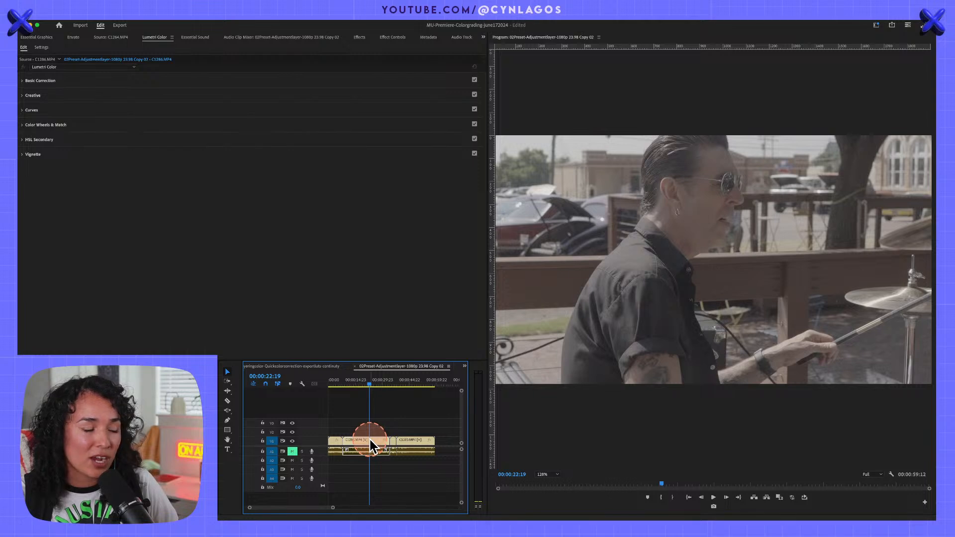
key("shift+5")
left_click(92, 68)
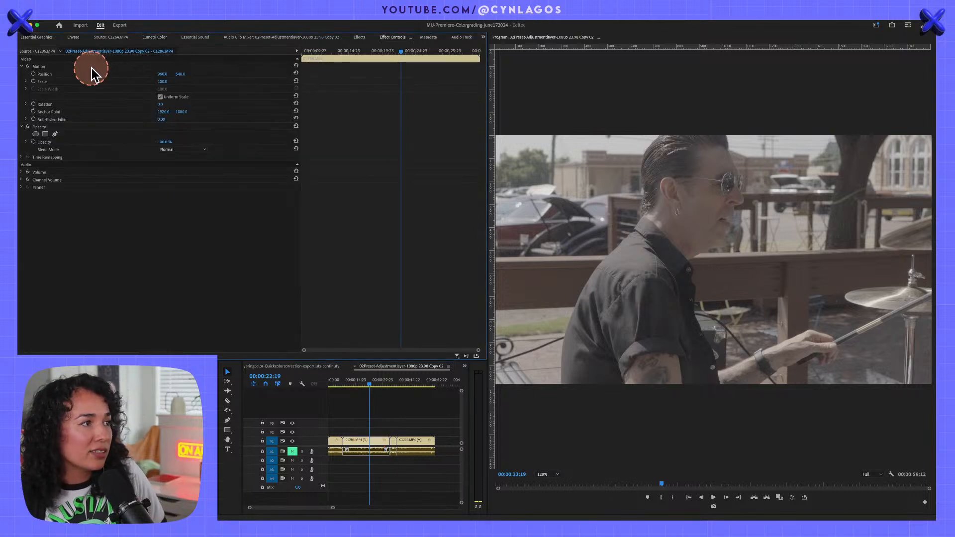
left_click_drag(162, 81, 162, 79)
key("ctrl+z")
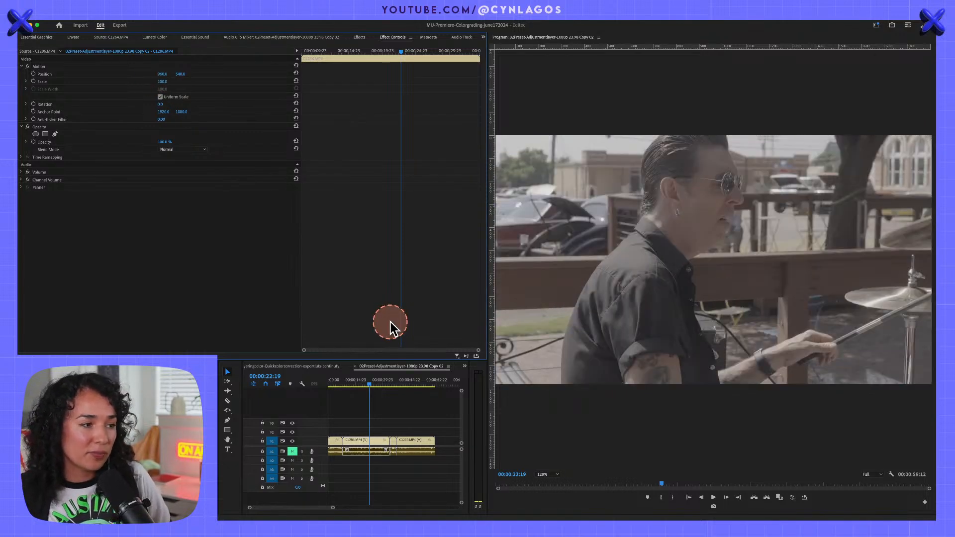
Place the color adjustment layer on V2 at the sequence start and extend it to the end of the last clip.
left_click(337, 381)
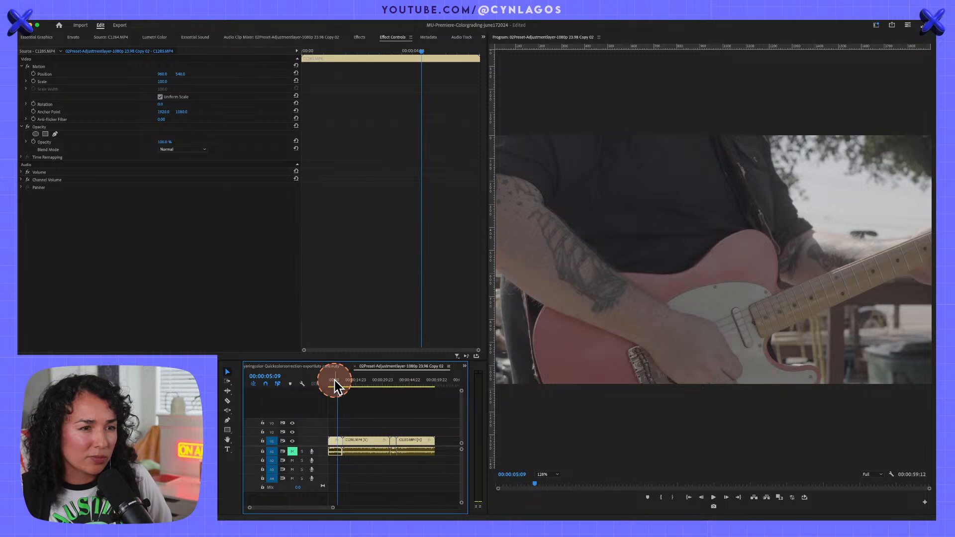
left_click(337, 440)
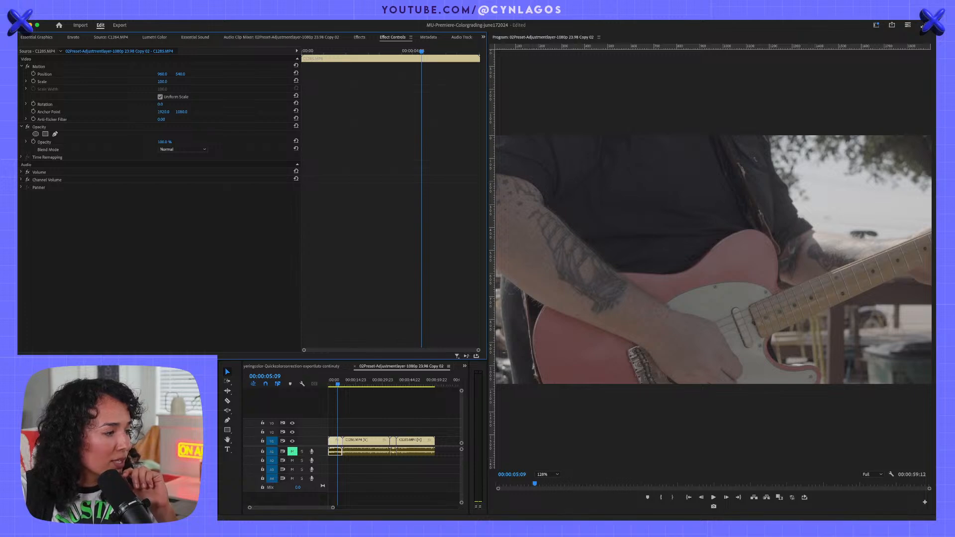
left_click(118, 443)
left_click_drag(118, 443, 329, 434)
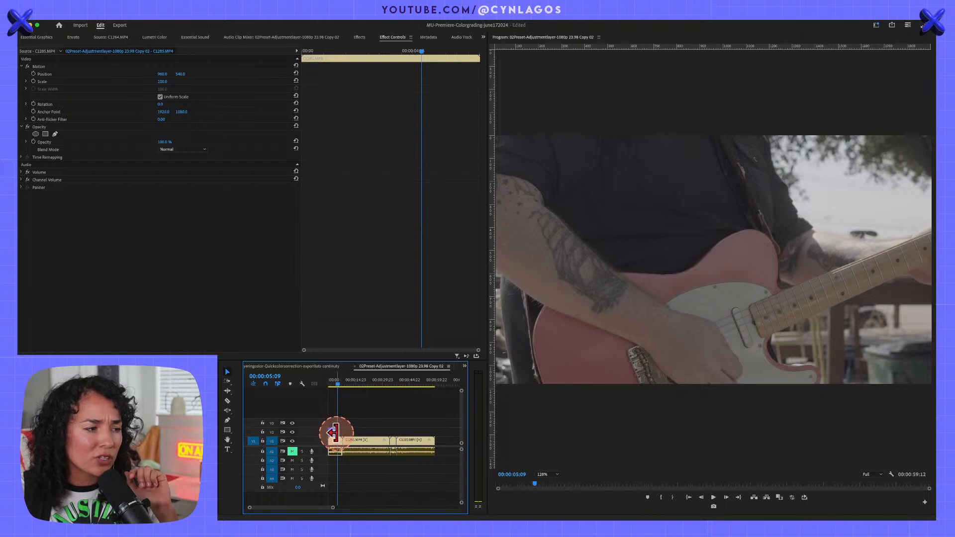
left_click_drag(337, 431, 432, 422)
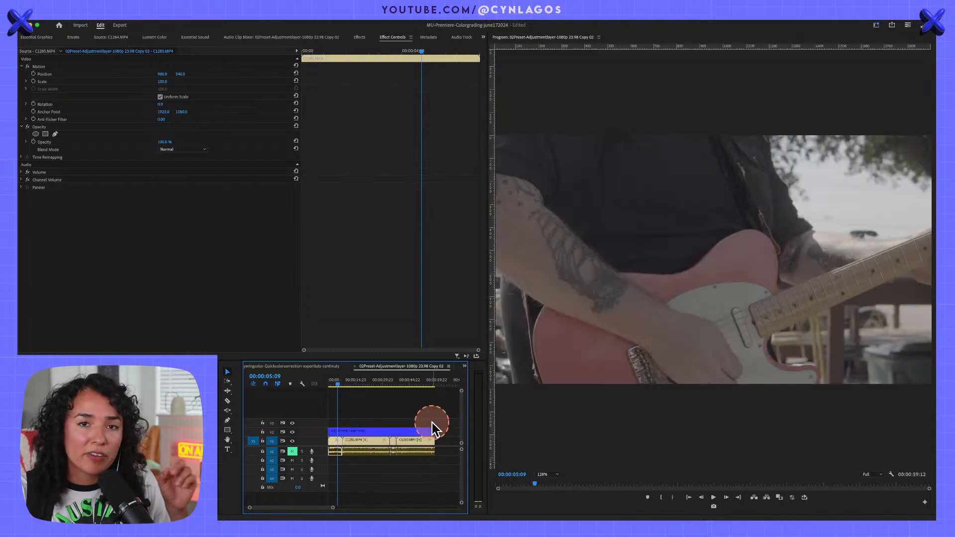
Compare the effects on the new adjustment layer with those on the vintage car sequence's adjustment layer.
left_click(356, 381)
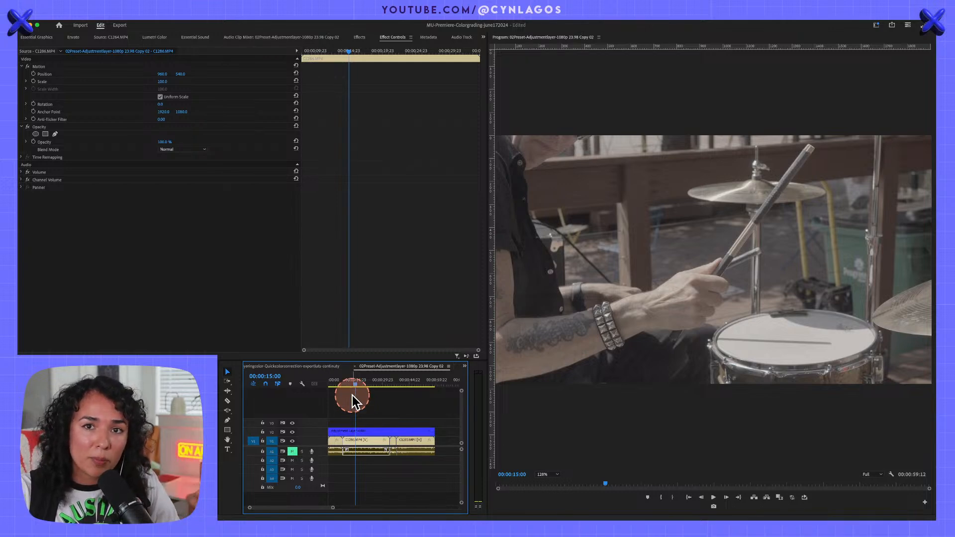
left_click(361, 433)
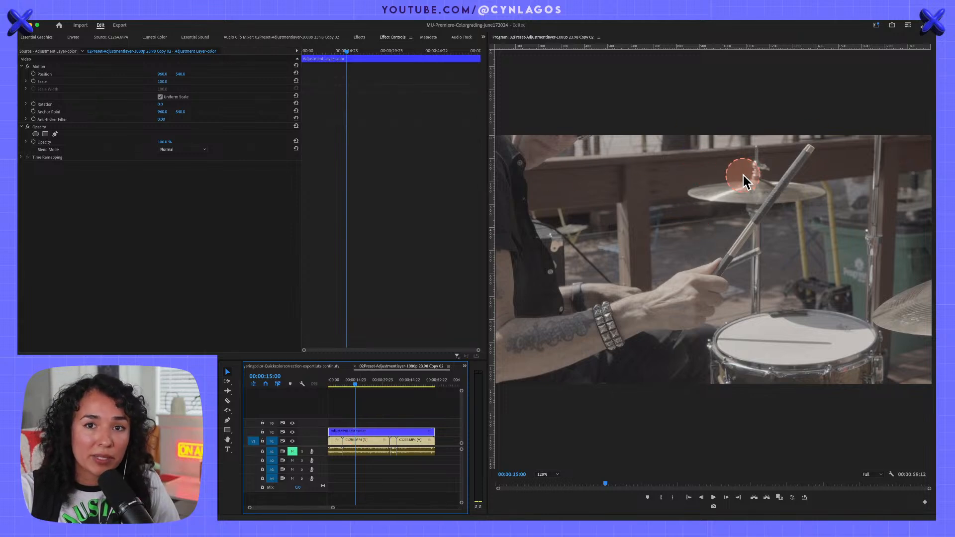
left_click(300, 368)
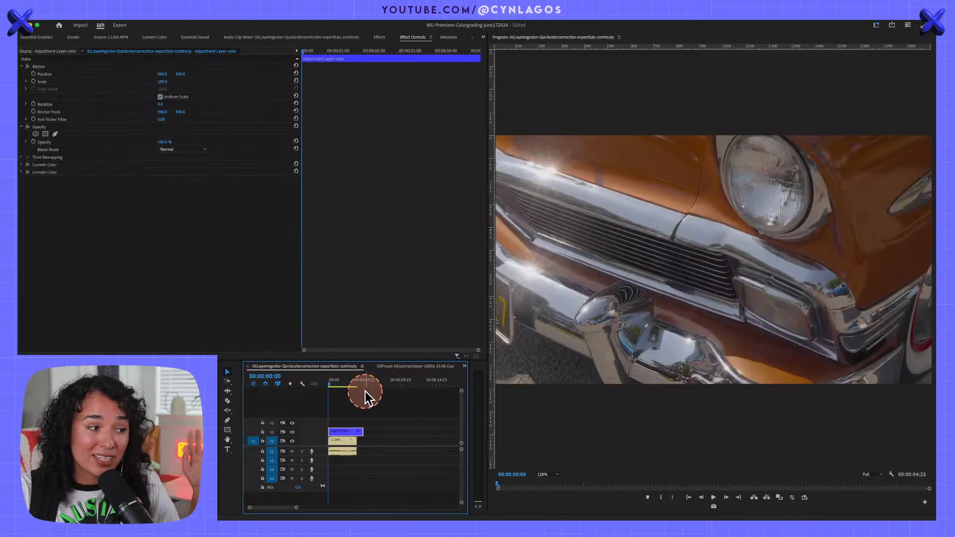
left_click(335, 386)
left_click(346, 432)
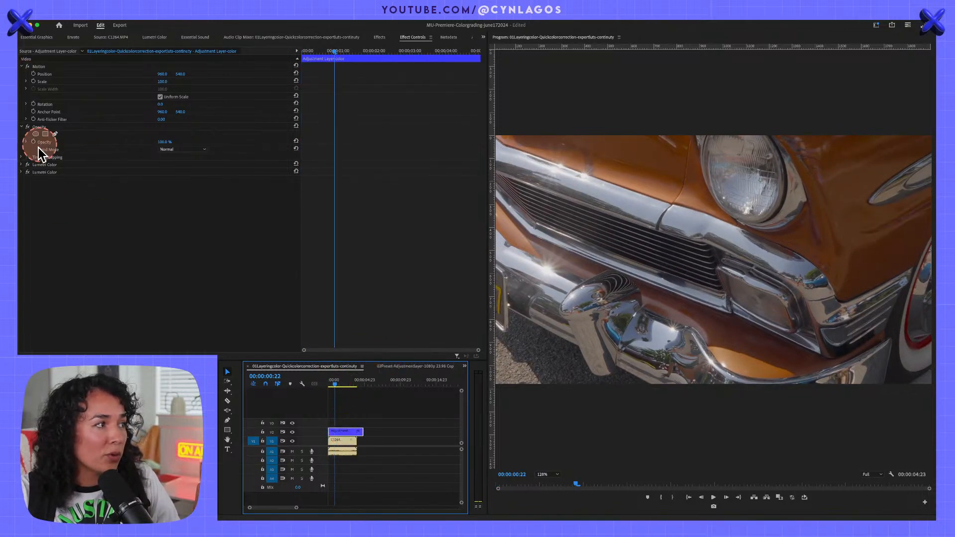
left_click(379, 366)
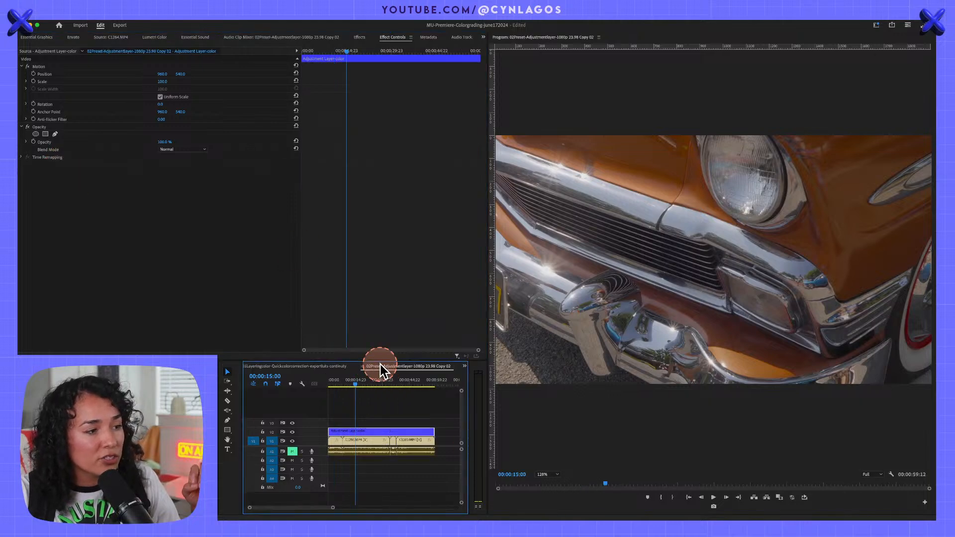
left_click(352, 432)
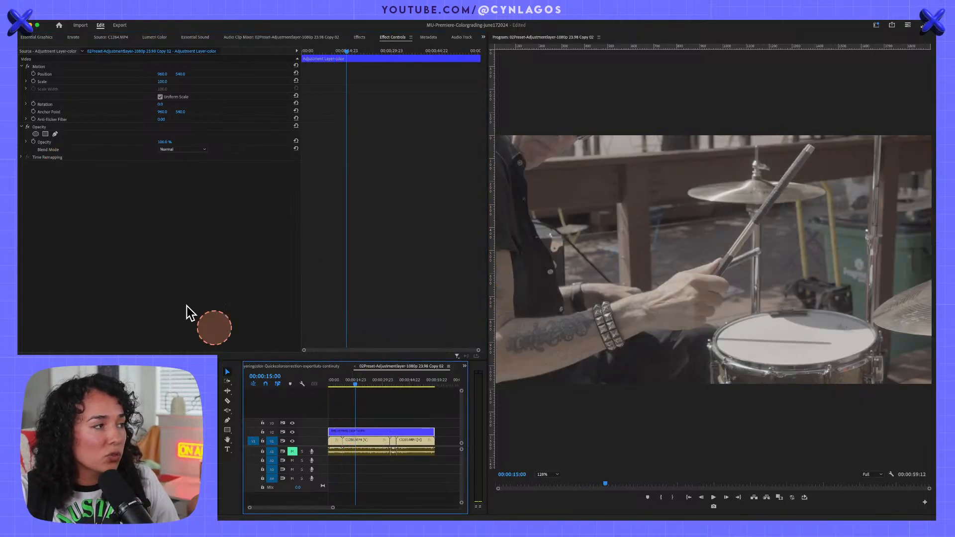
left_click(64, 199)
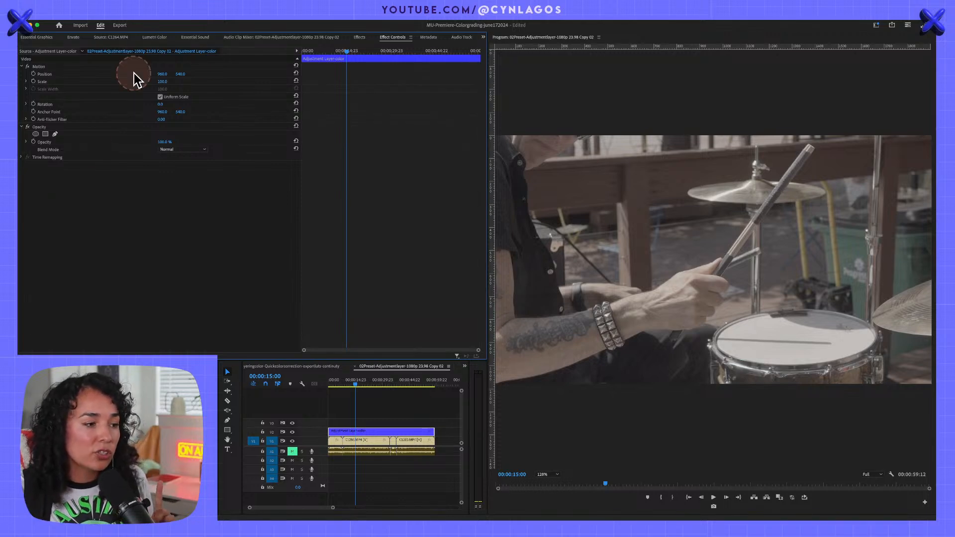
Apply Set to Frame Size to the first guitar clip, beneath the adjustment layer.
left_click(354, 384)
left_click_drag(354, 382, 336, 381)
left_click(339, 440)
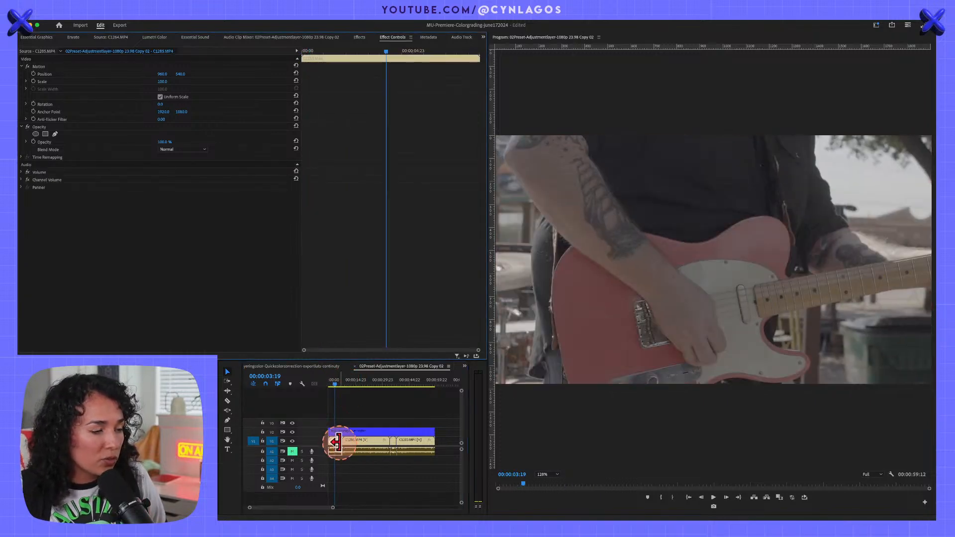
right_click(332, 442)
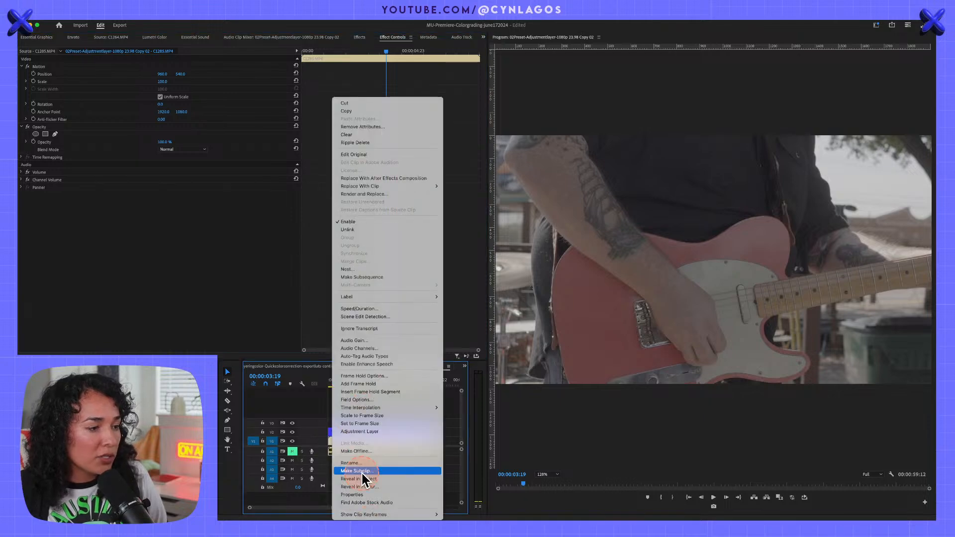
left_click(368, 424)
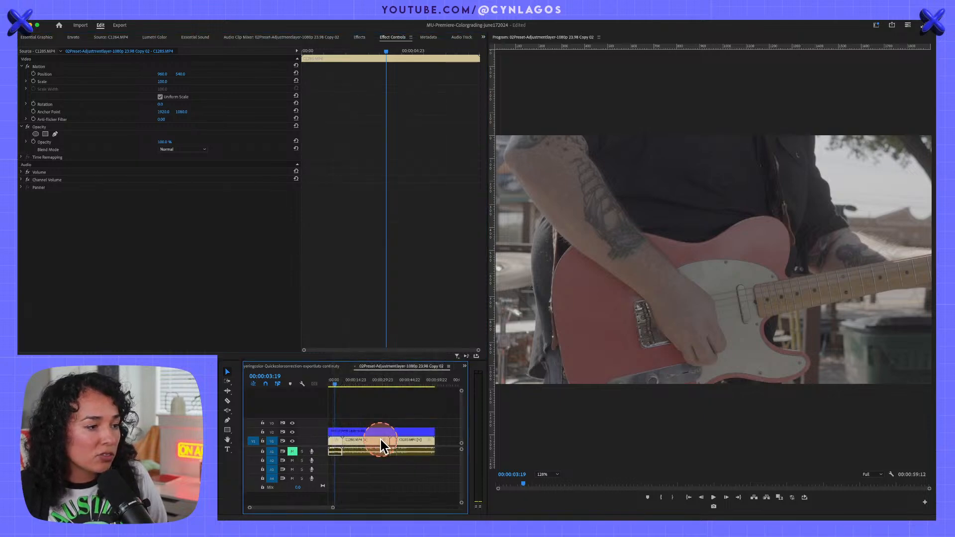
Apply Set to Frame Size to the drummer clip, the last clip, and the short clip between them.
left_click(362, 442)
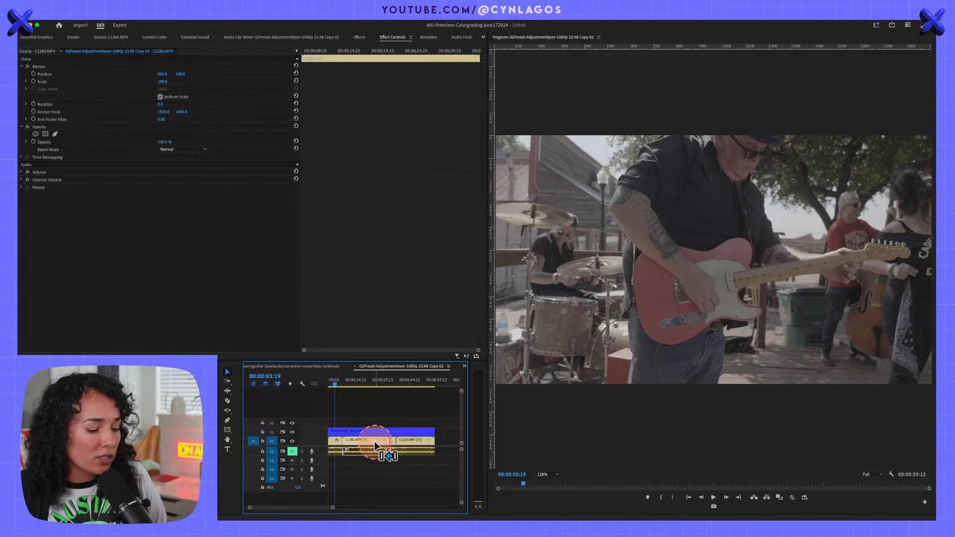
left_click(379, 381)
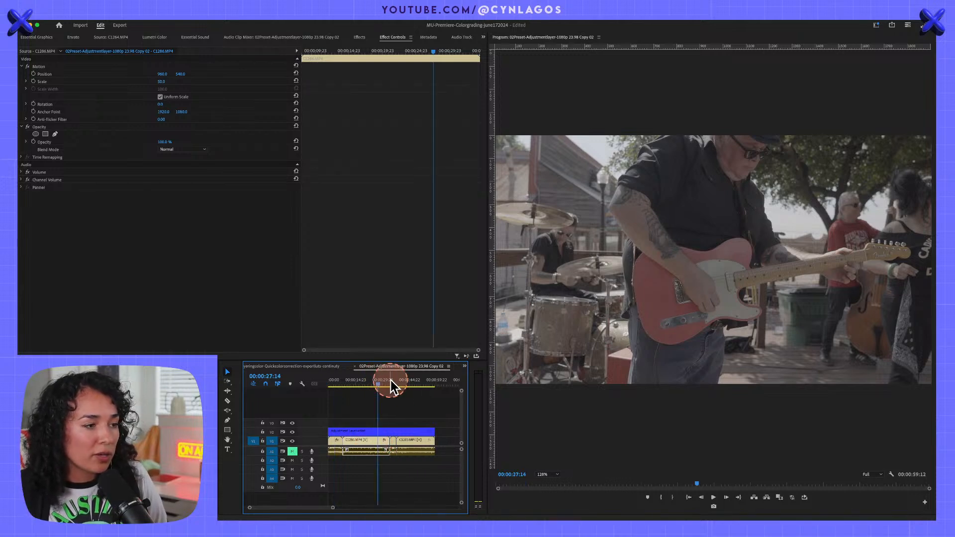
left_click(410, 382)
left_click(410, 443)
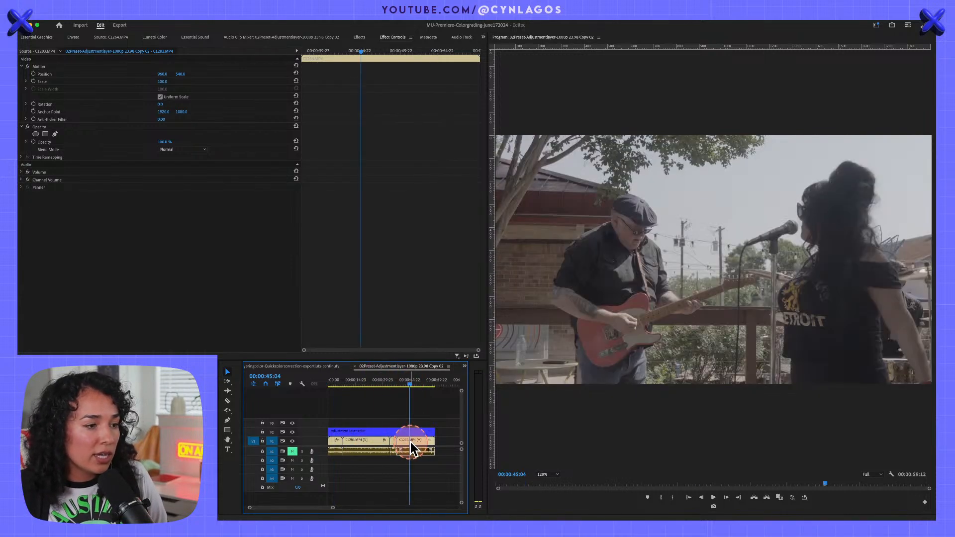
key("shift+s")
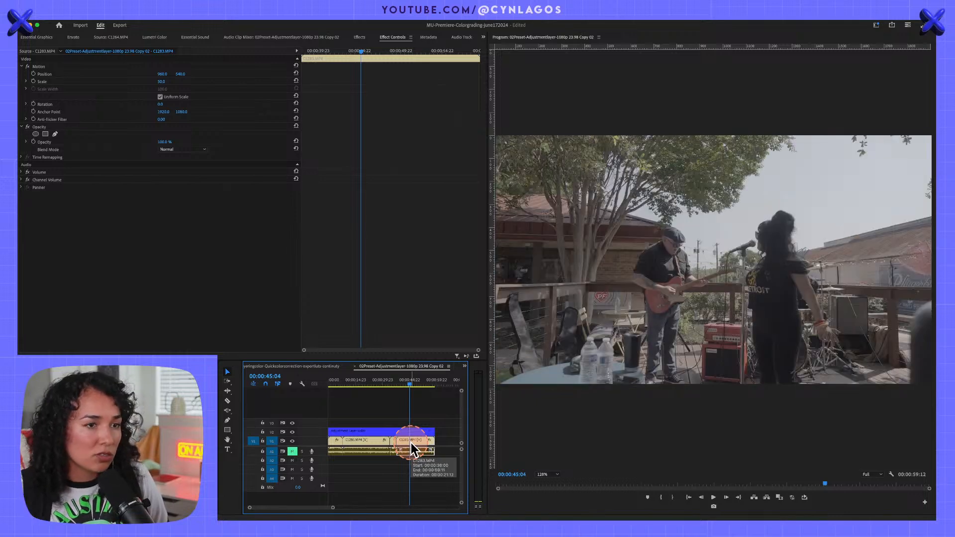
left_click_drag(405, 379, 392, 376)
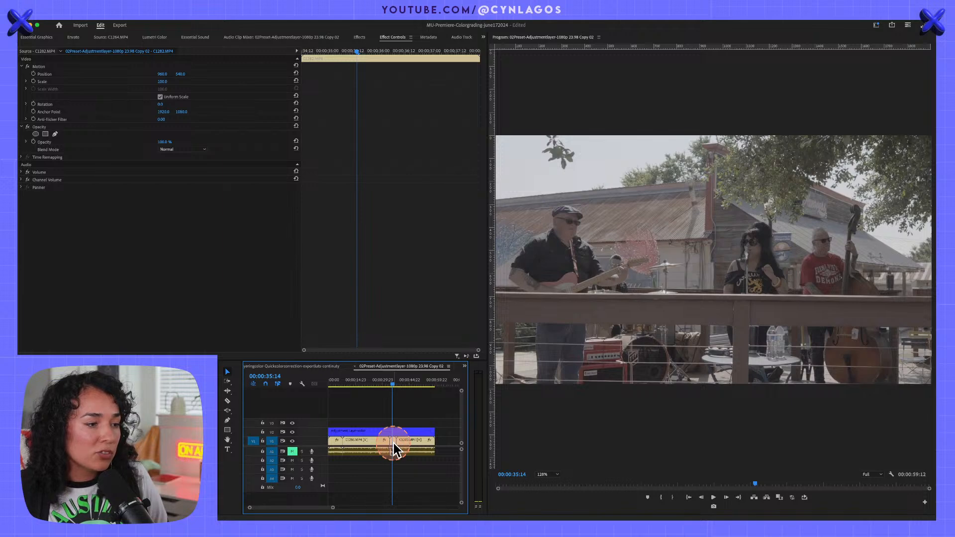
key("shift+s")
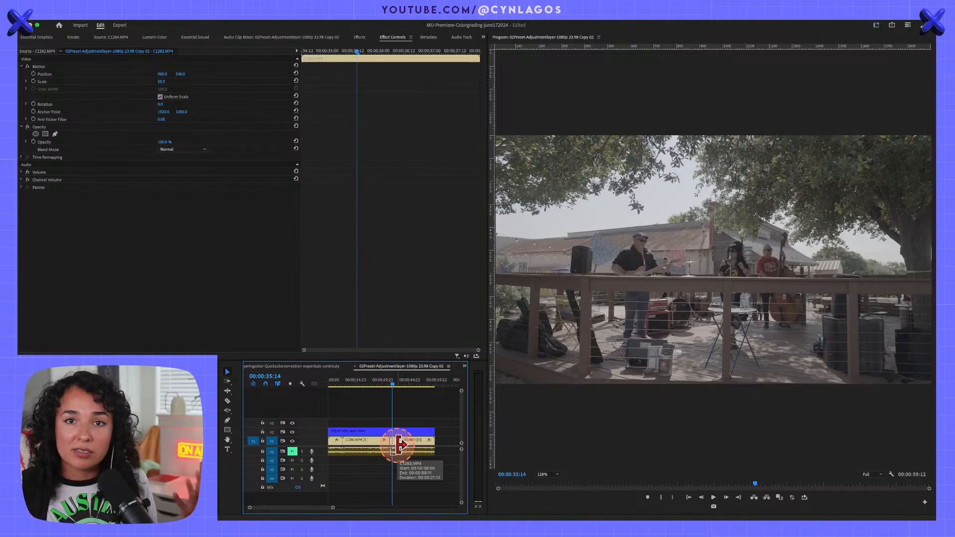
Play back the resized guitar and drummer clips to check their framing.
left_click_drag(405, 384, 335, 389)
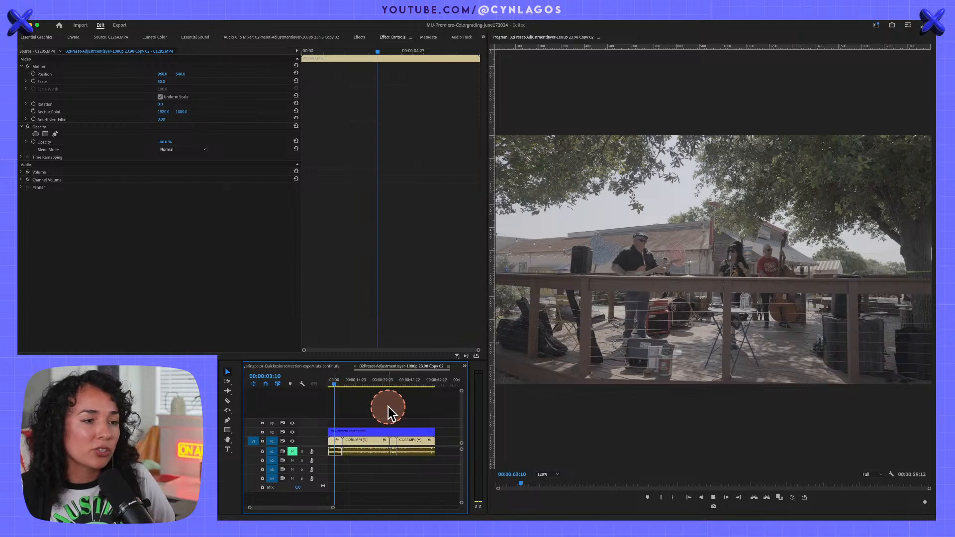
key("space")
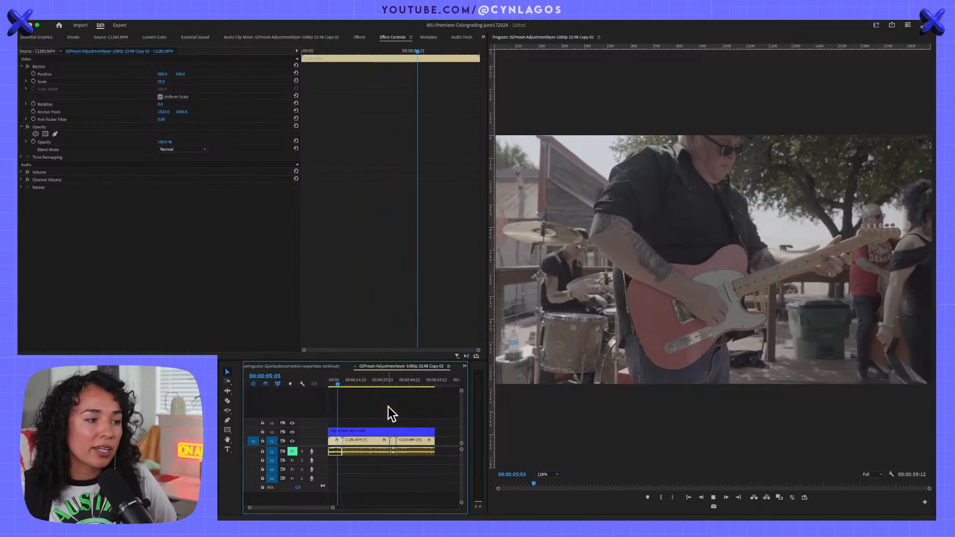
left_click(359, 381)
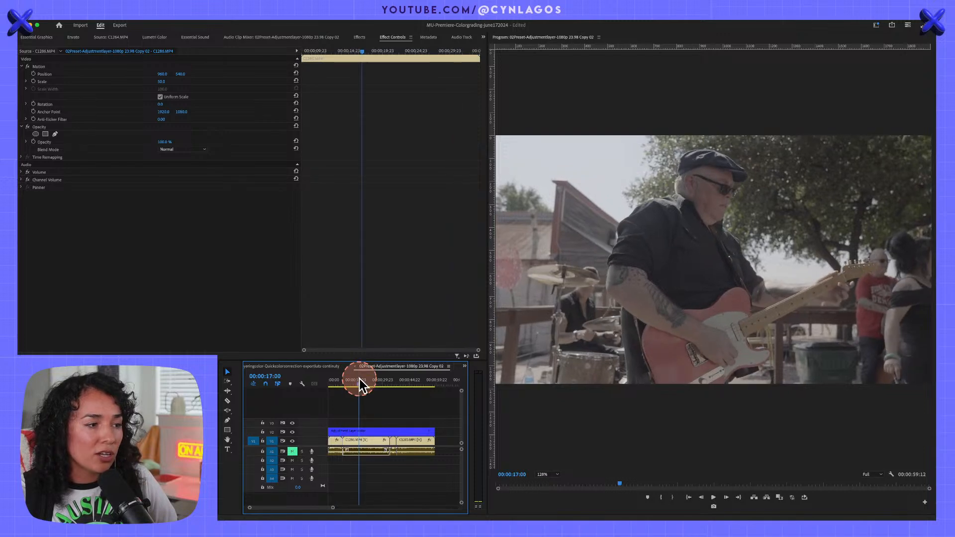
key("space")
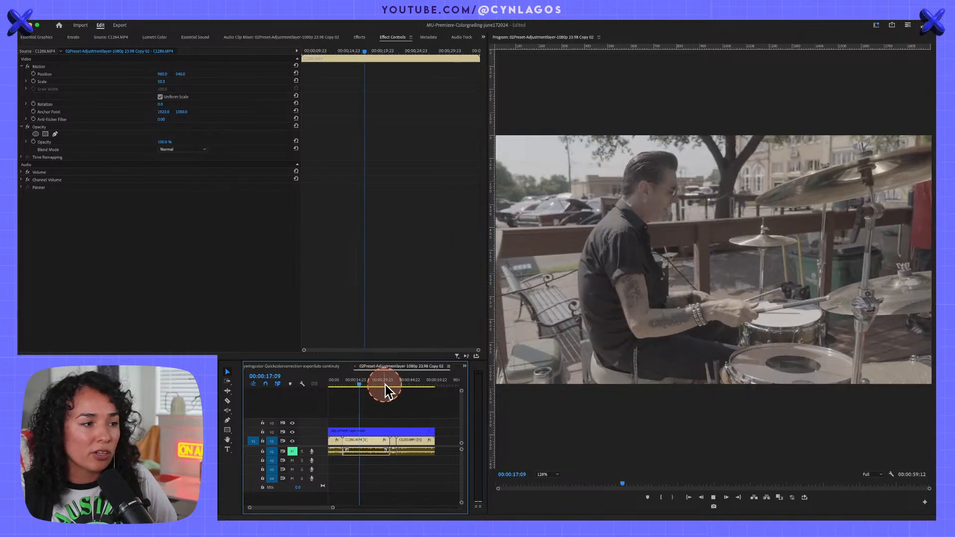
Check the framing of the two remaining band clips, then review the start of the drummer clip around 00:00:12:14.
left_click(394, 382)
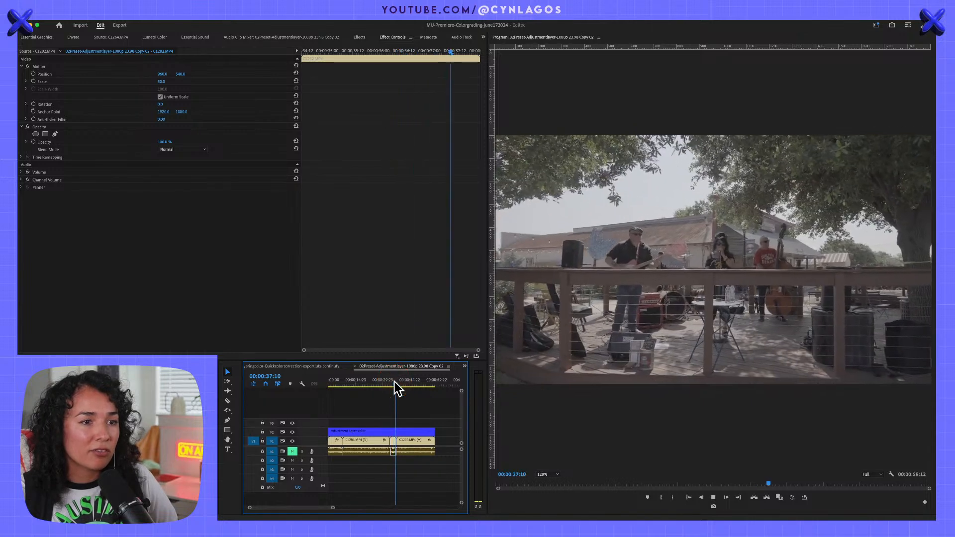
left_click(406, 380)
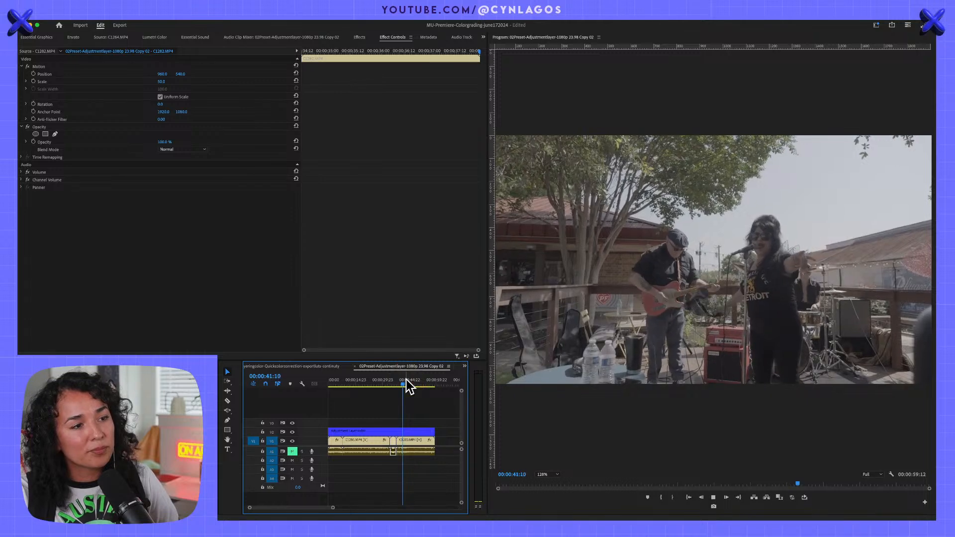
key("space")
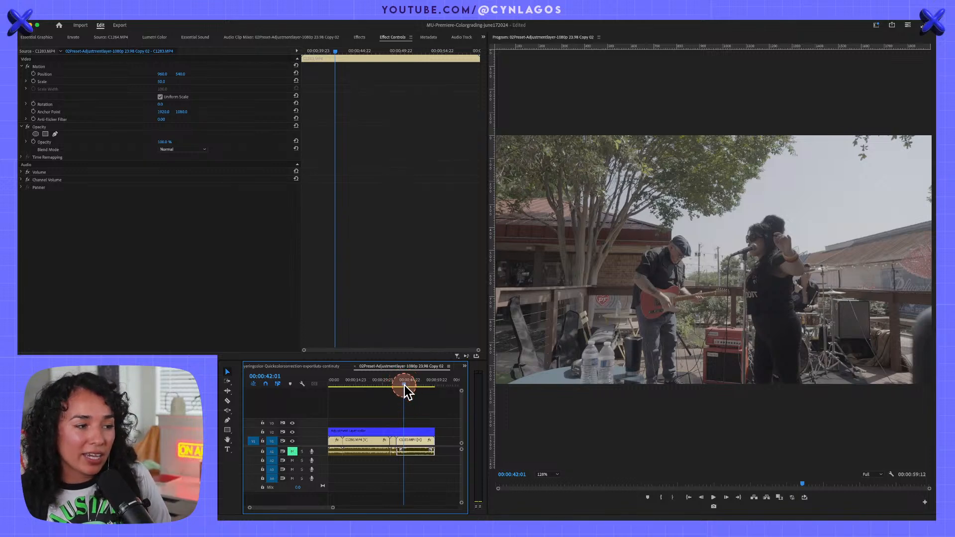
left_click_drag(403, 385, 349, 385)
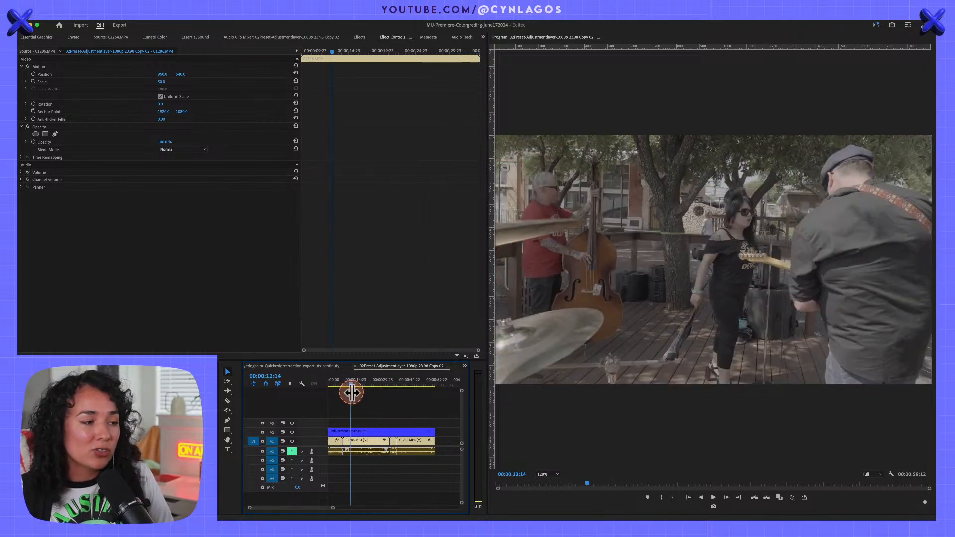
Maximize the timeline with taller video tracks, zoomed so the whole adjustment layer and the clips beneath it fit.
left_click(363, 431)
key("grave")
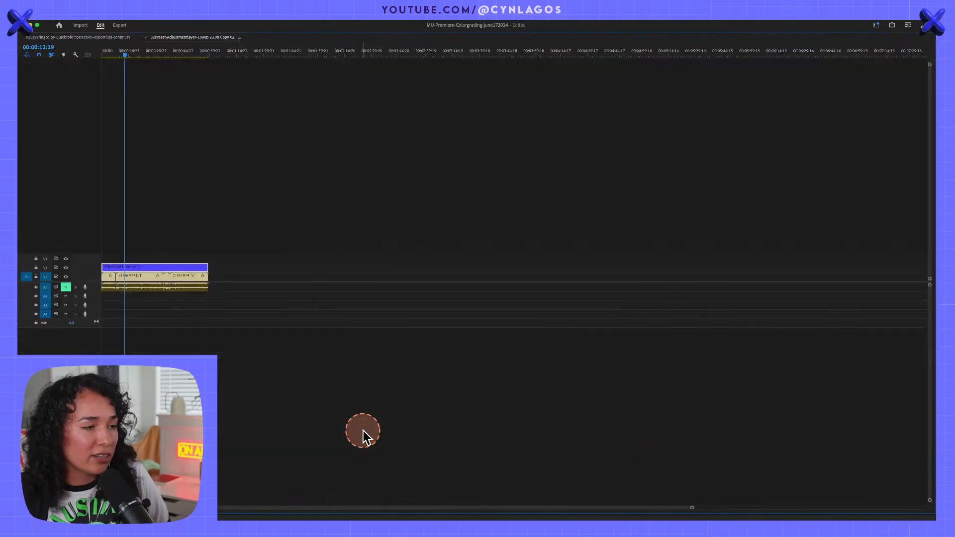
key("super+equal")
key("super+equal")
key("super+equal")
key("super+equal")
key("super+equal")
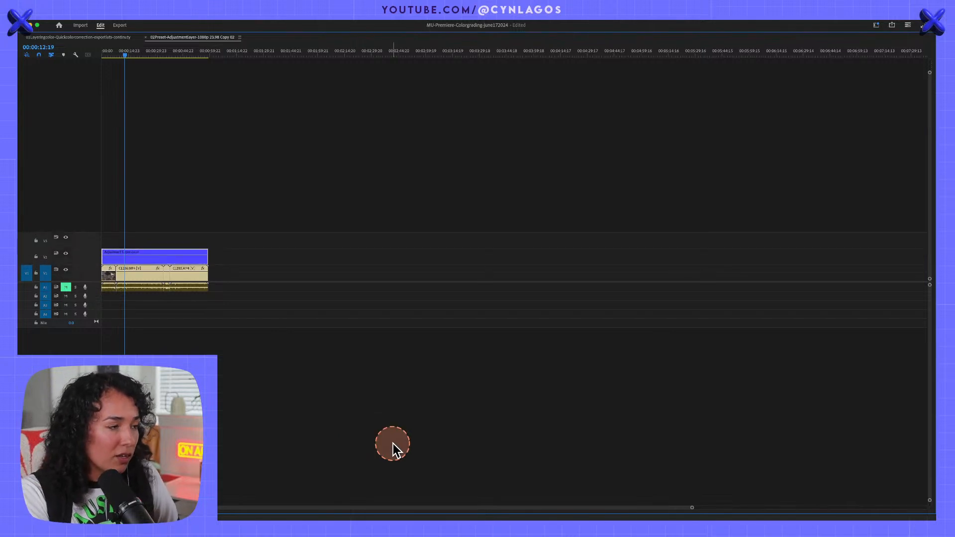
key("equal")
key("equal")
key("equal")
key("super+equal")
key("super+equal")
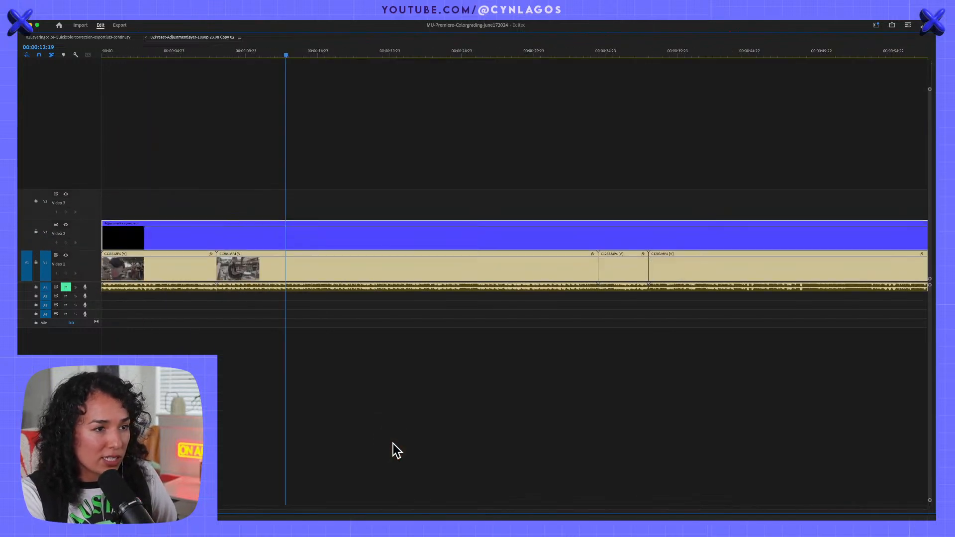
key("minus")
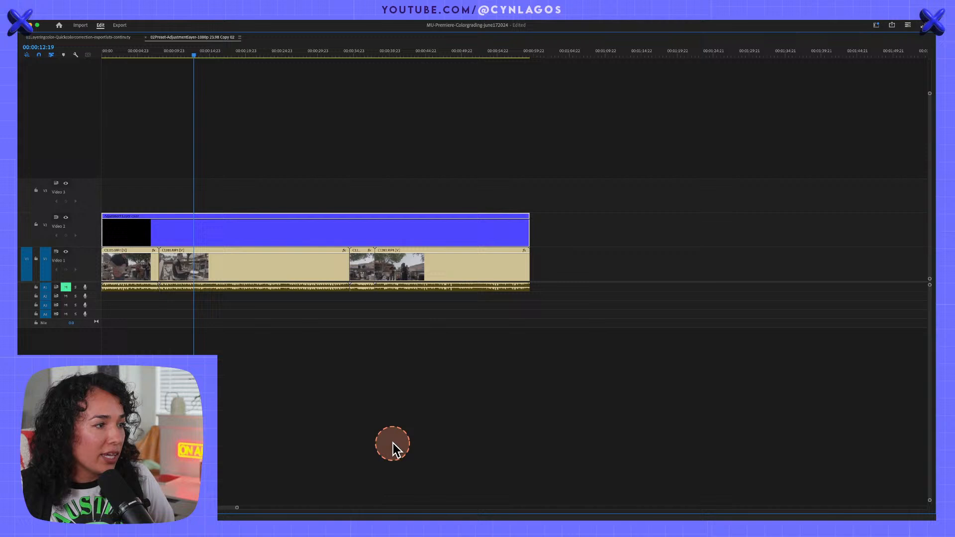
Razor the adjustment layer into short segments about every two seconds, from 00:00:12:19 to near the end of the drummer clip.
key("c")
left_click(195, 226)
key("v")
key("c")
left_click(207, 222)
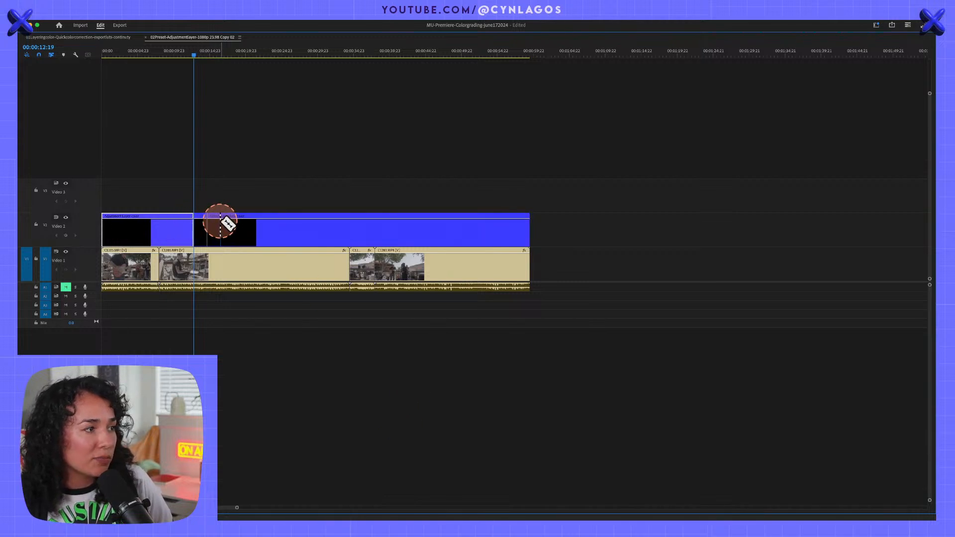
left_click(222, 221)
left_click(236, 219)
left_click(258, 218)
key("super+z")
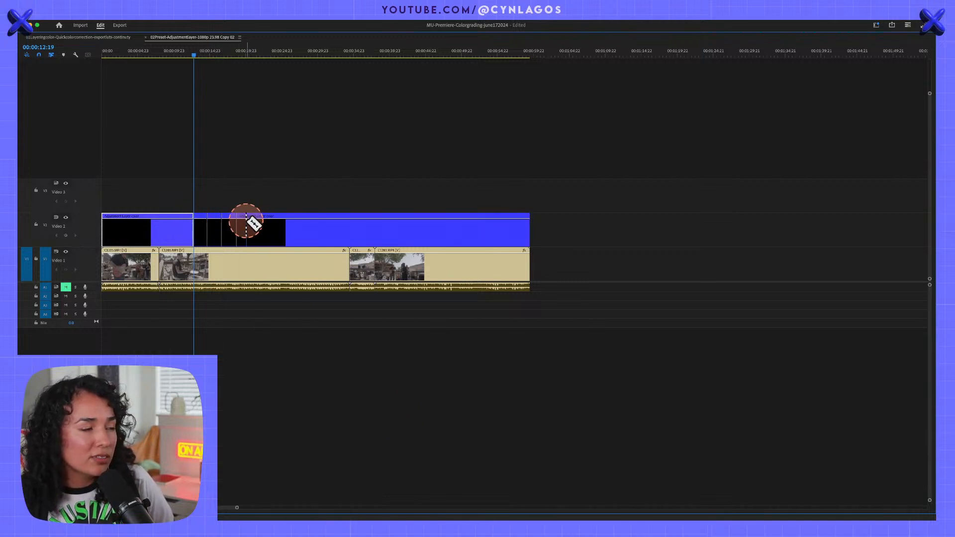
left_click(254, 218)
left_click(267, 218)
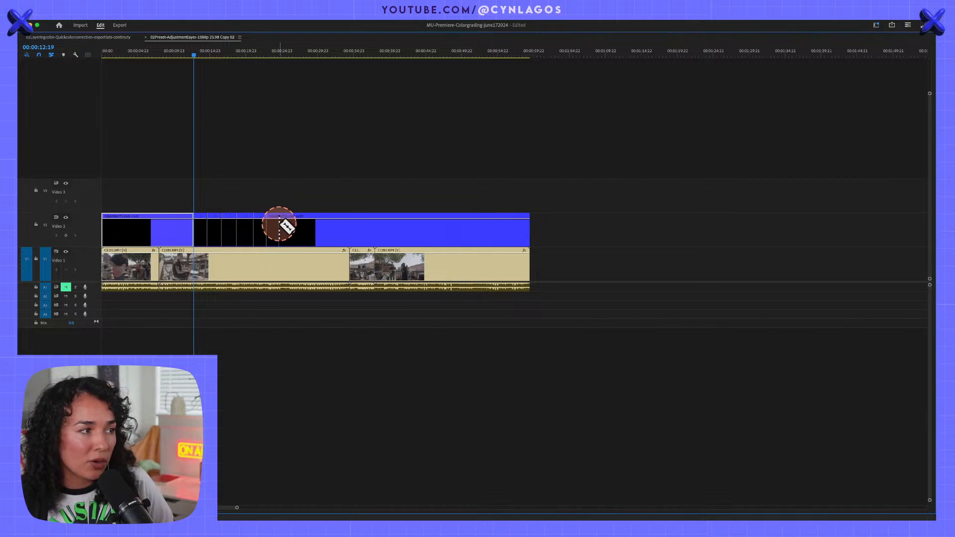
key("super+z")
left_click(273, 221)
left_click(287, 221)
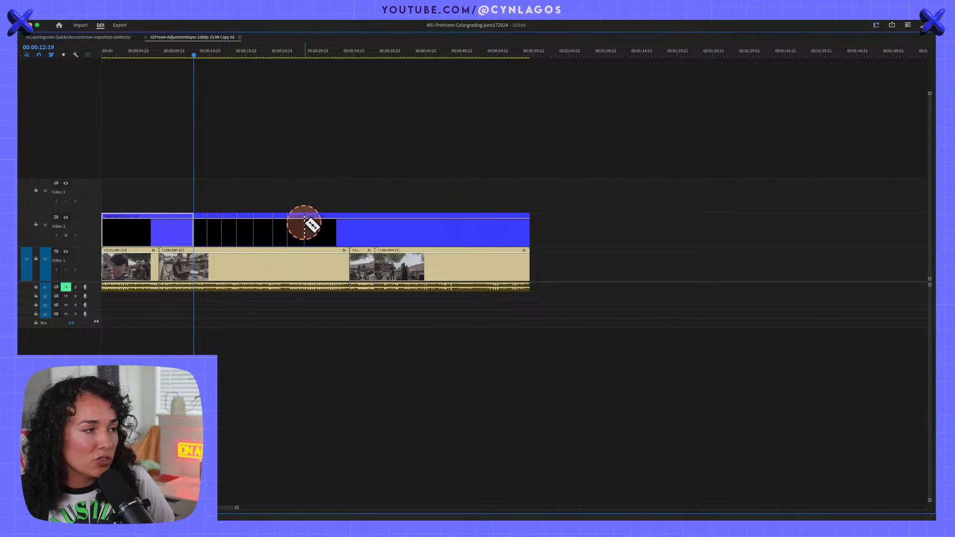
left_click(305, 223)
left_click(322, 223)
left_click(334, 227)
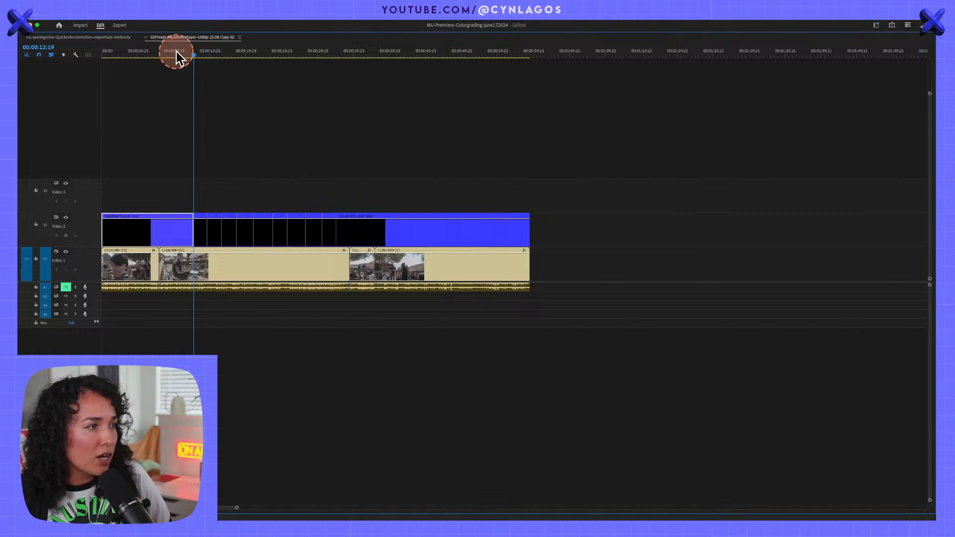
Select the short adjustment layer segment starting just after 00:00:14:07 and restore the multi-panel layout.
left_click(204, 53)
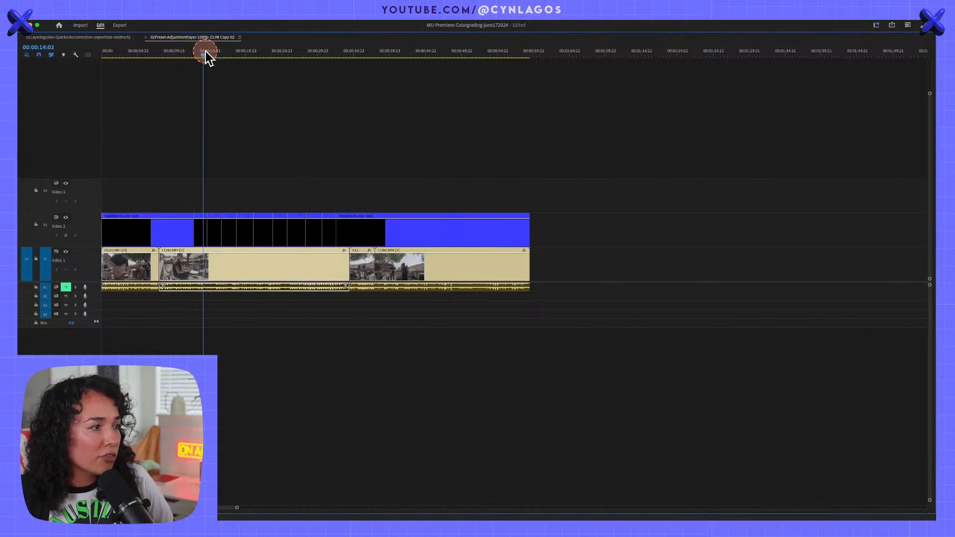
left_click(214, 233)
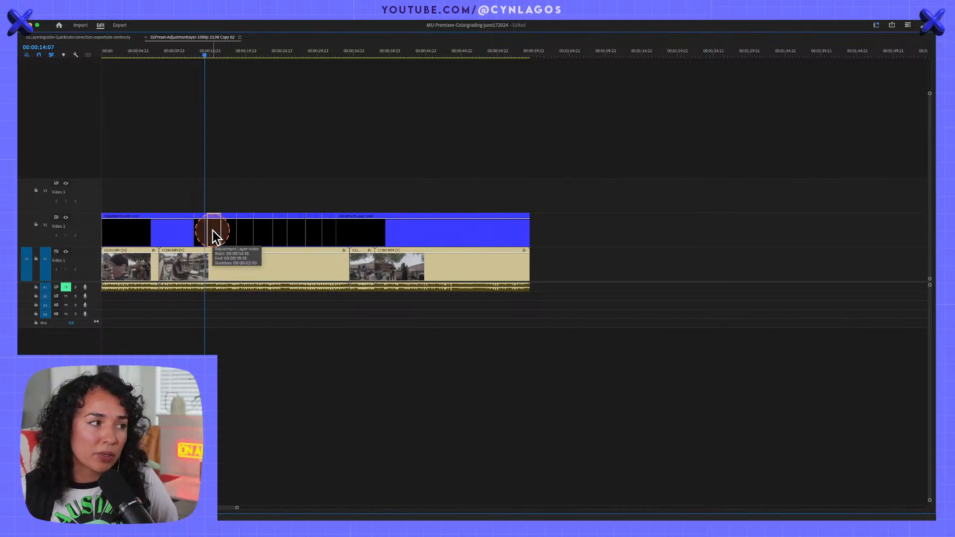
key("grave")
left_click(303, 167)
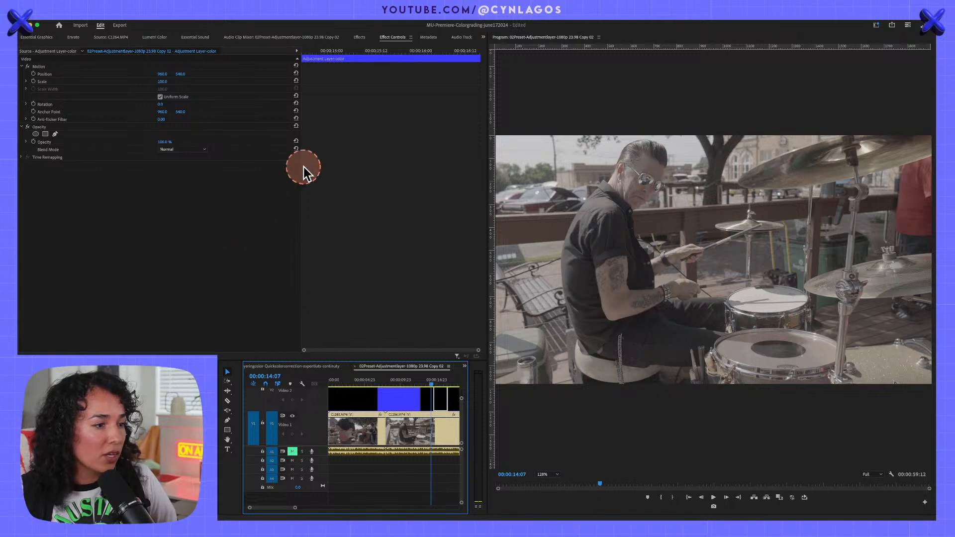
left_click(393, 412)
key("minus")
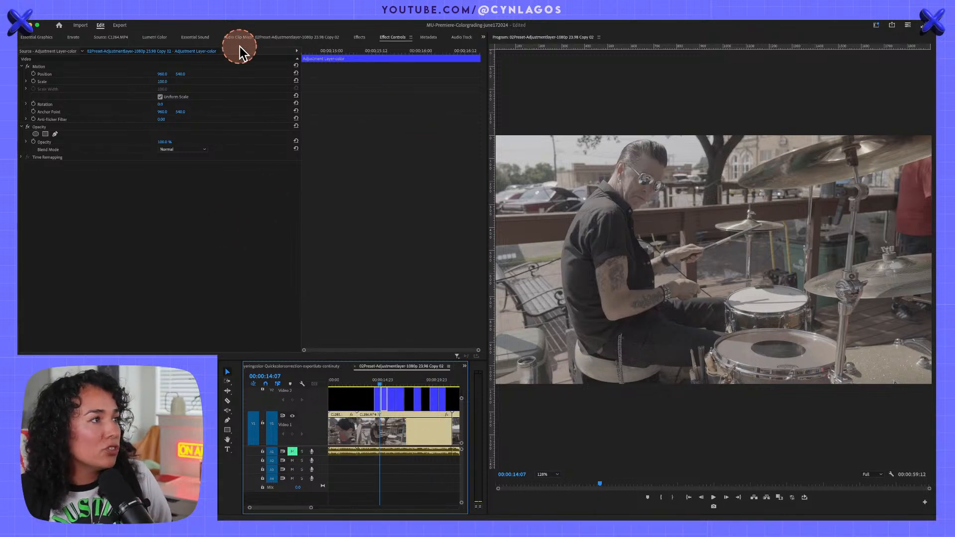
Show the effects library at full size and expand its Lumetri Presets folder.
left_click(482, 38)
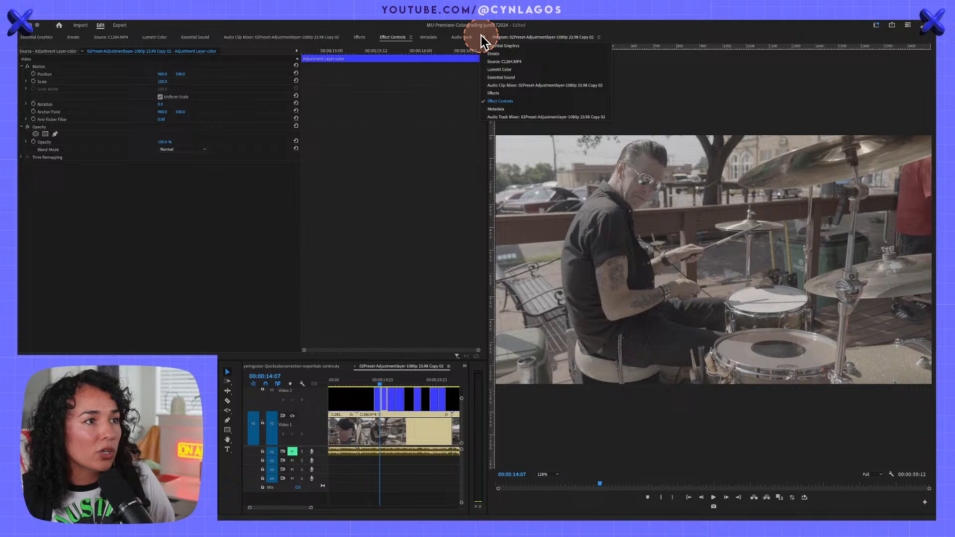
left_click(500, 94)
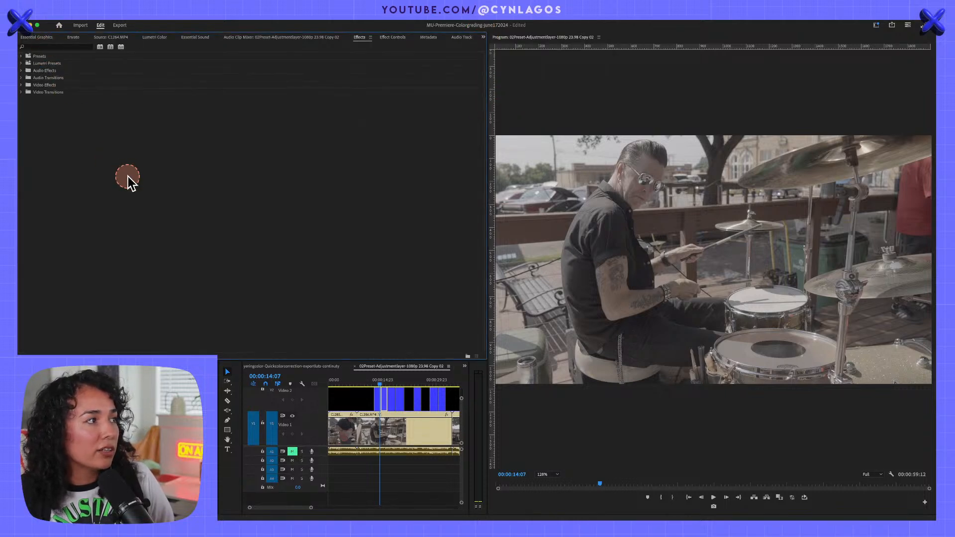
key("grave")
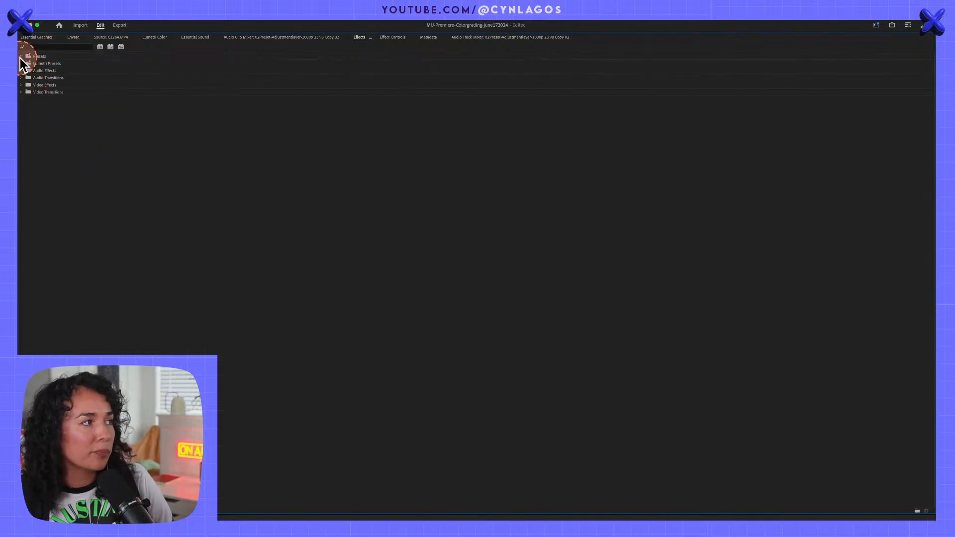
left_click(40, 77)
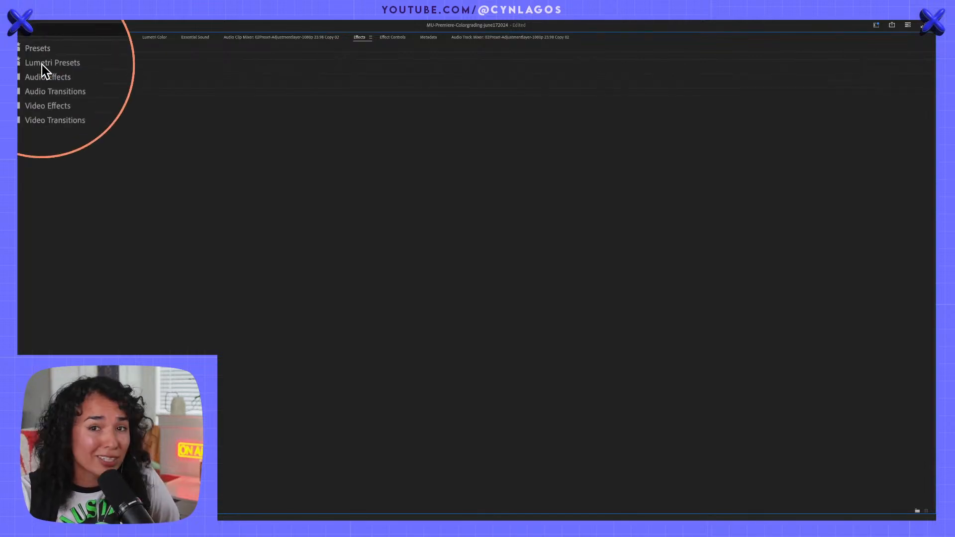
left_click(26, 65)
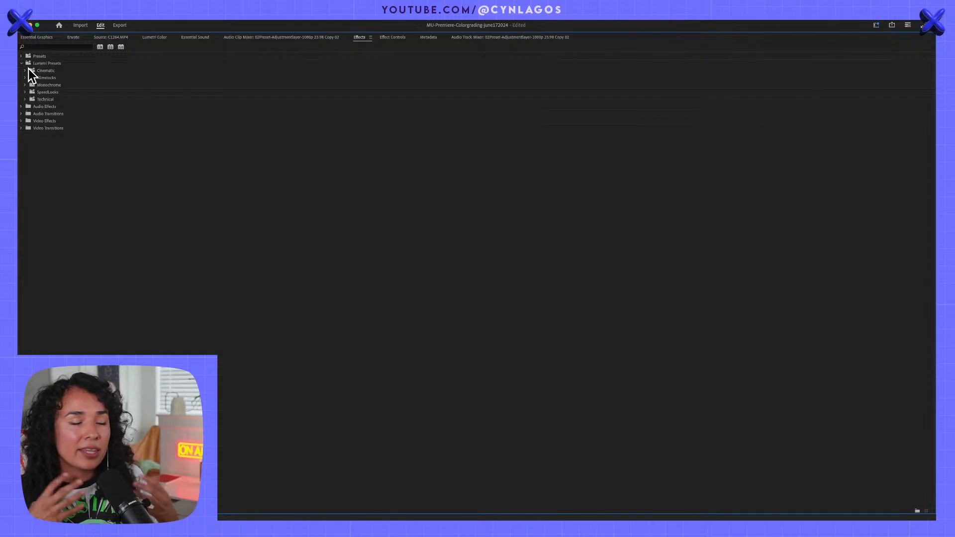
left_click(32, 63)
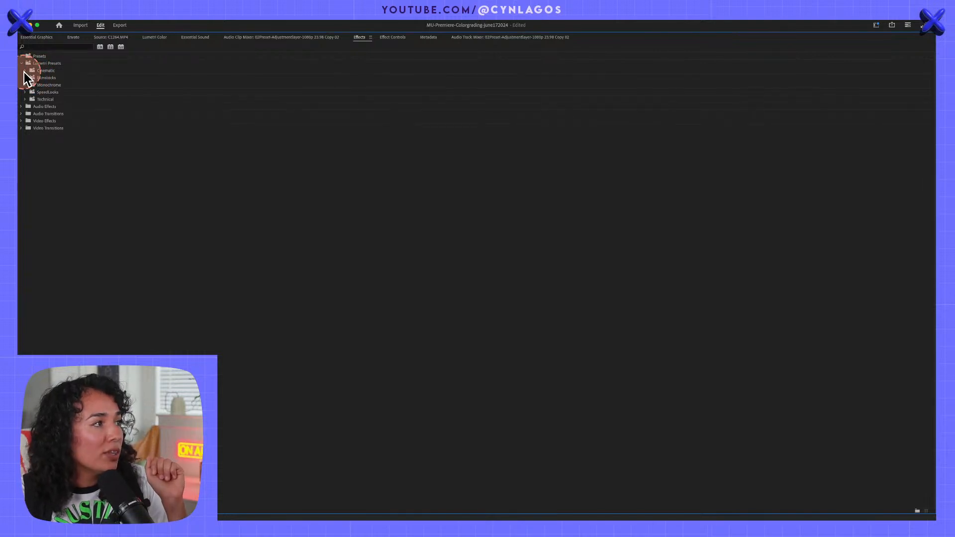
Browse the preset thumbnails in the Cinematic, Filmstocks and Monochrome folders.
left_click(24, 71)
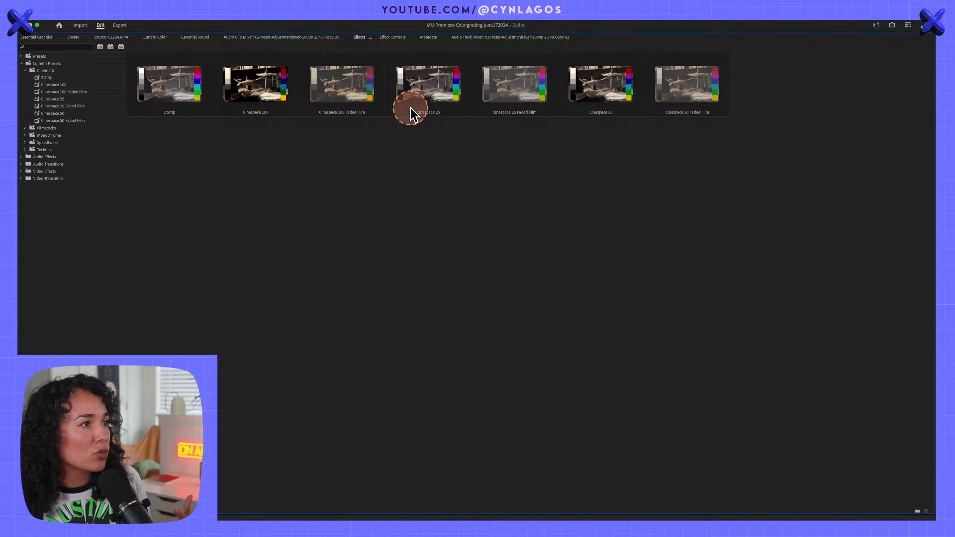
left_click(266, 92)
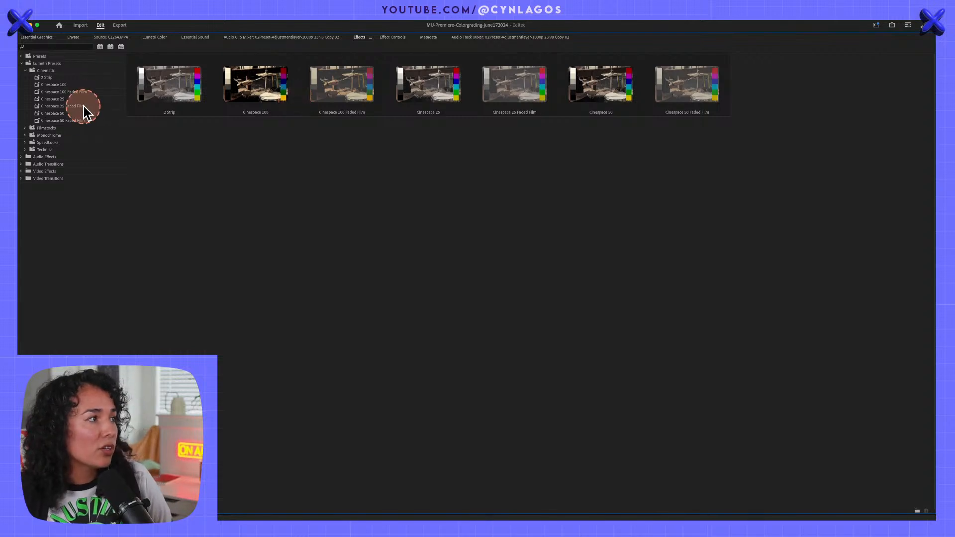
left_click(76, 93)
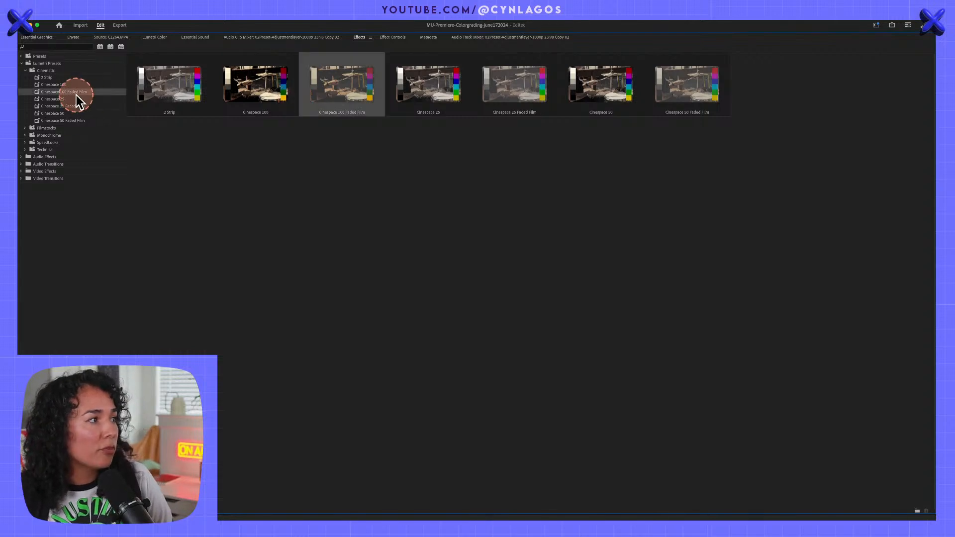
left_click(26, 71)
left_click(25, 78)
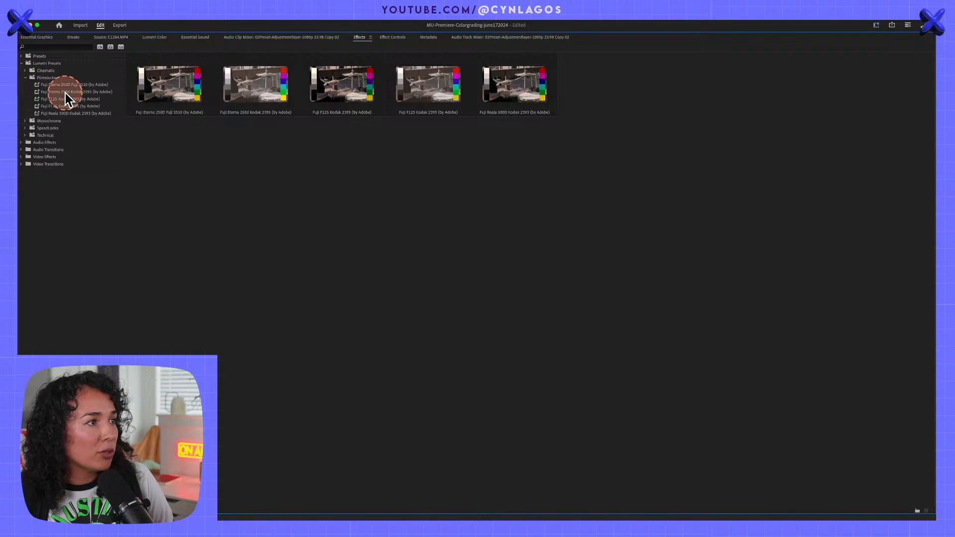
left_click(25, 121)
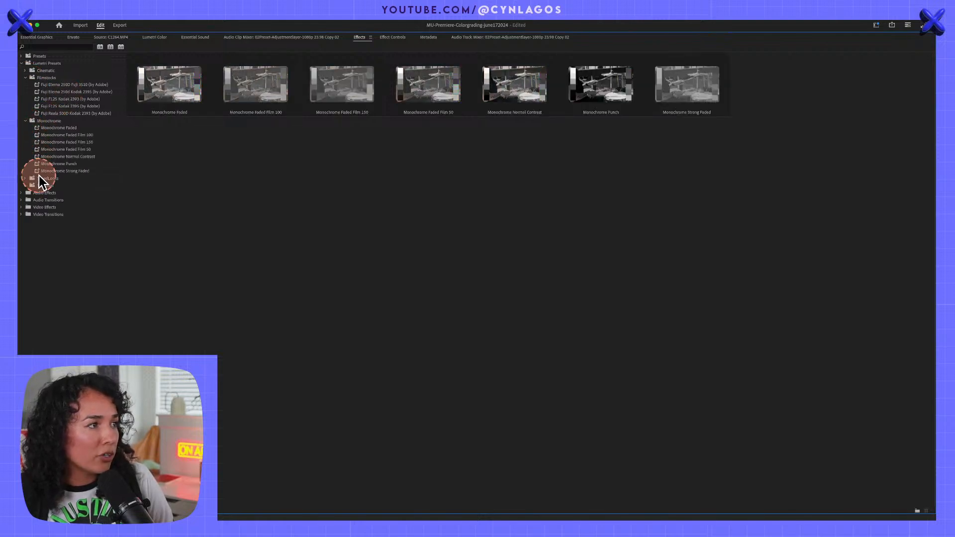
Browse the Technical presets and the SpeedLooks presets for Blackmagic Cinema Camera and Universal.
left_click(26, 178)
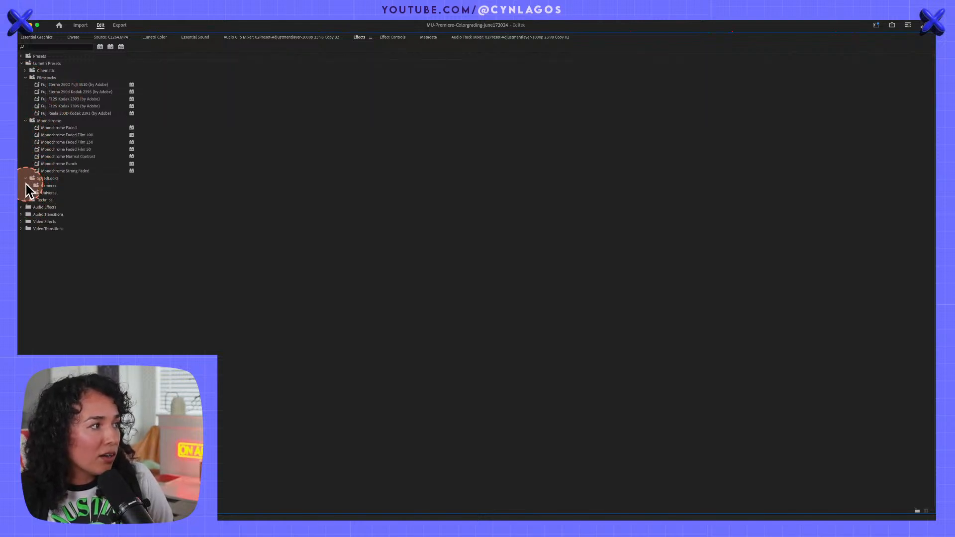
left_click(29, 185)
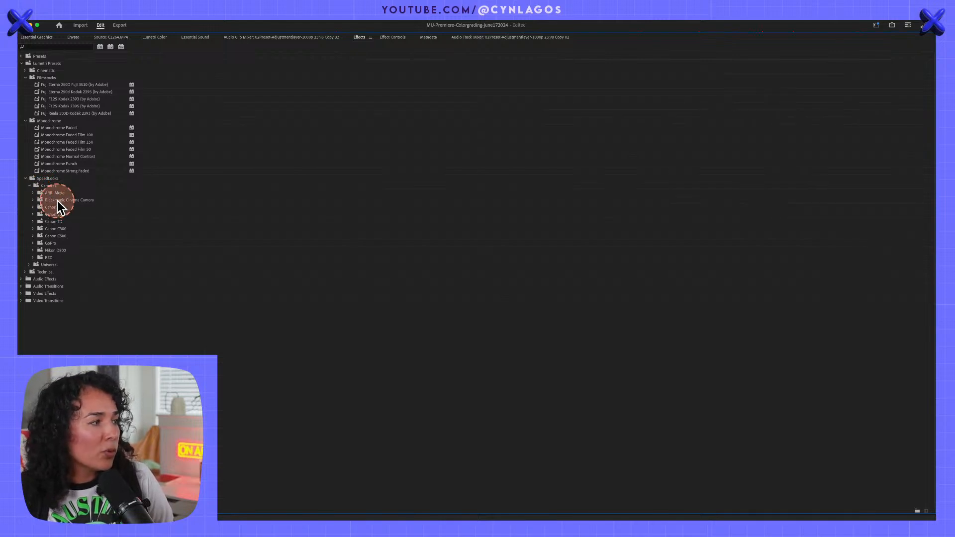
left_click(58, 200)
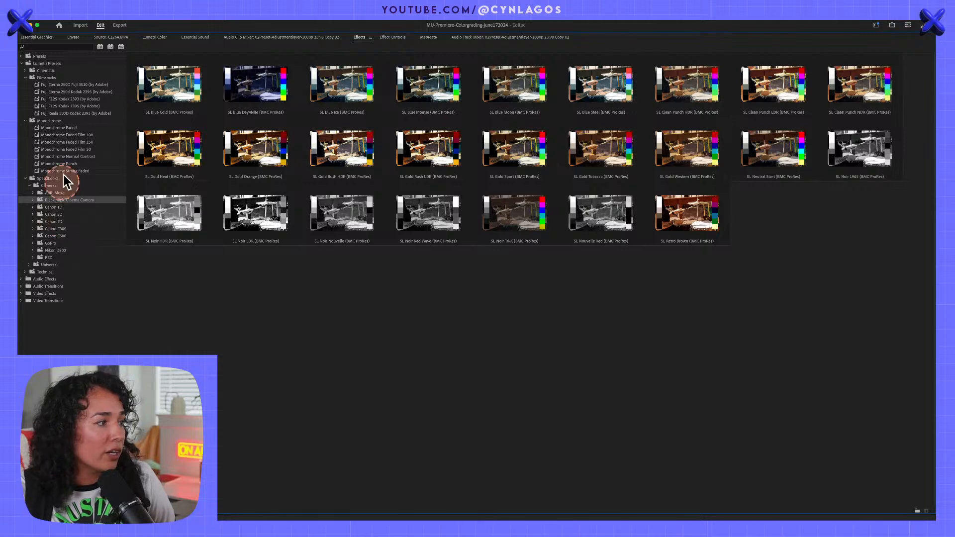
left_click(26, 178)
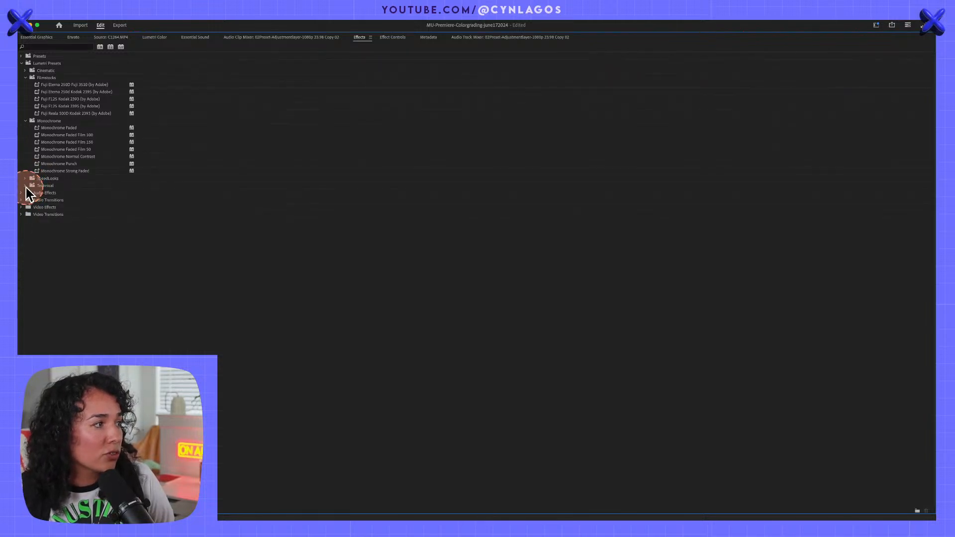
left_click(26, 185)
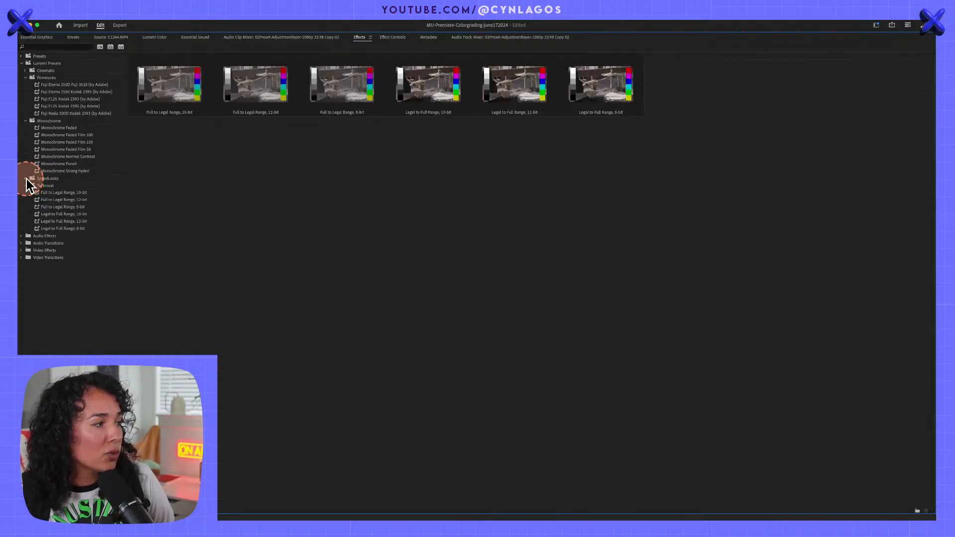
left_click(26, 178)
left_click(31, 266)
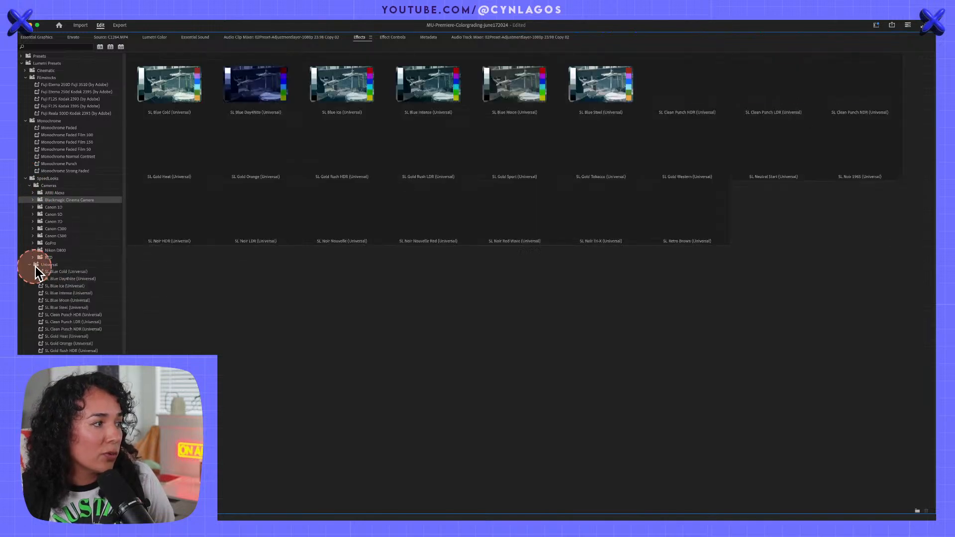
scroll(71, 275, "down", 1)
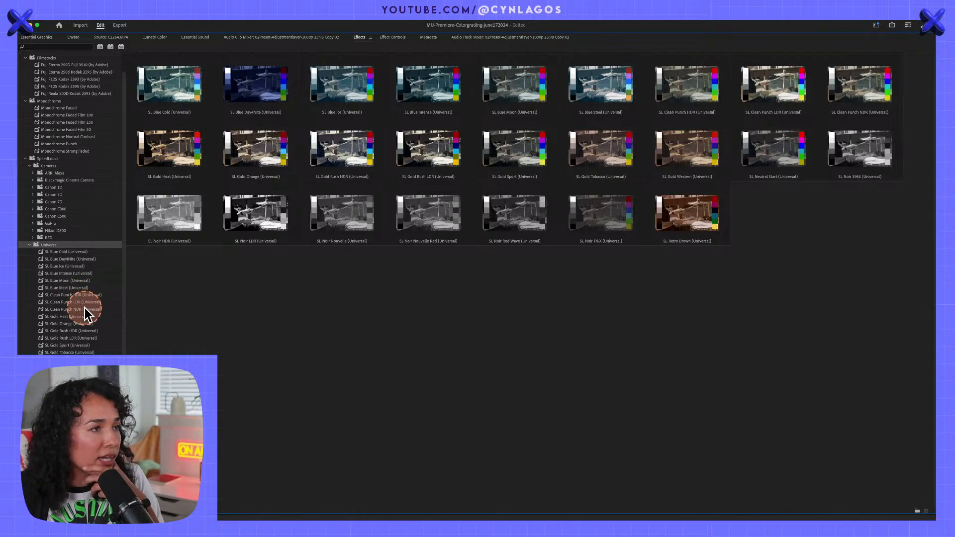
Look over the blue, clean punch and gold presets in the Universal folder and restore the multi-panel layout.
left_click(64, 274)
left_click(65, 266)
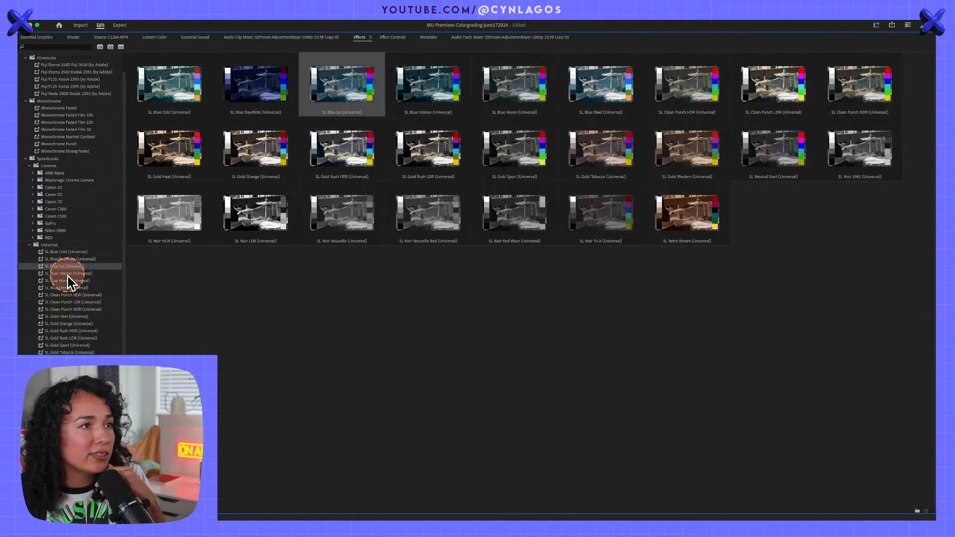
left_click(73, 309)
left_click(71, 338)
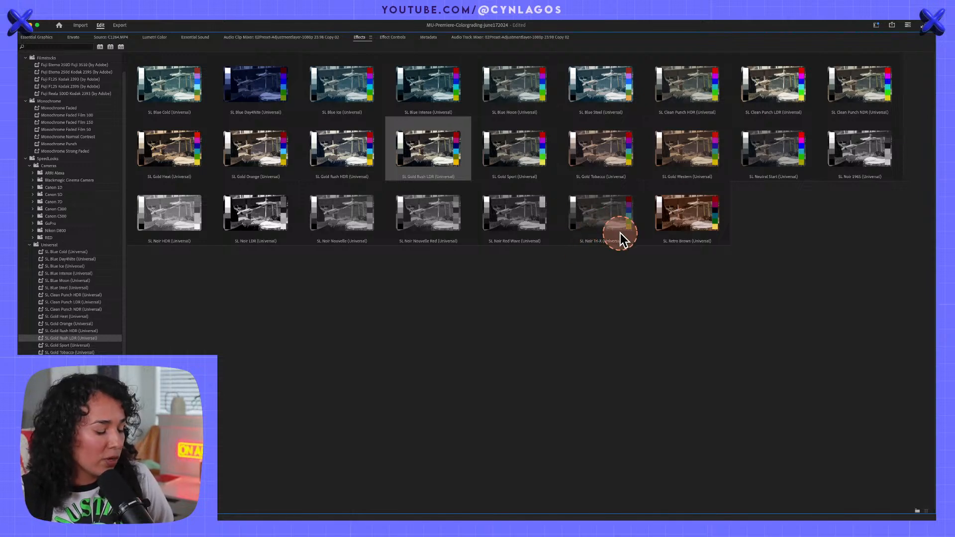
key("grave")
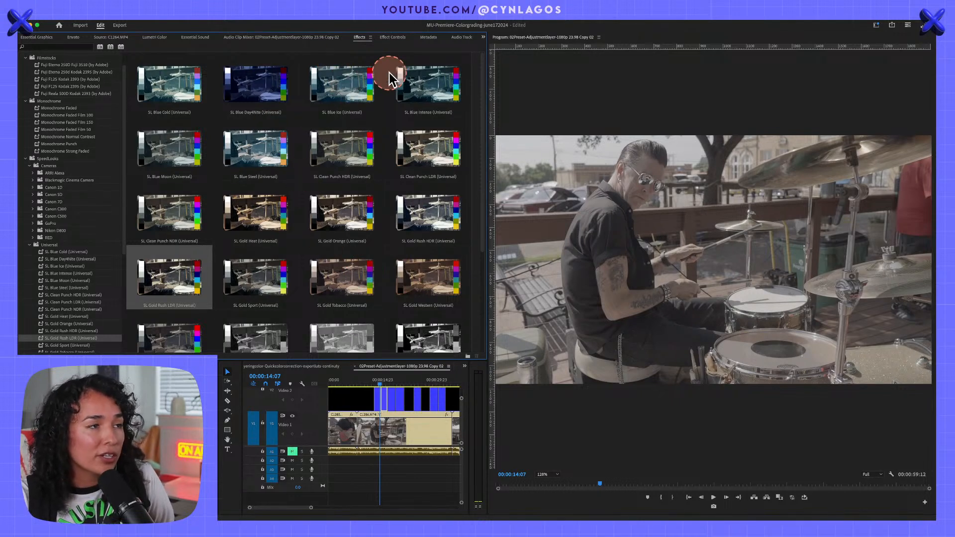
Apply SL Blue Intense (Universal) to the adjustment layer segment at 00:00:14:07 and SL Gold Heat (Universal) to the segment at 00:00:17:02.
left_click_drag(391, 78, 380, 401)
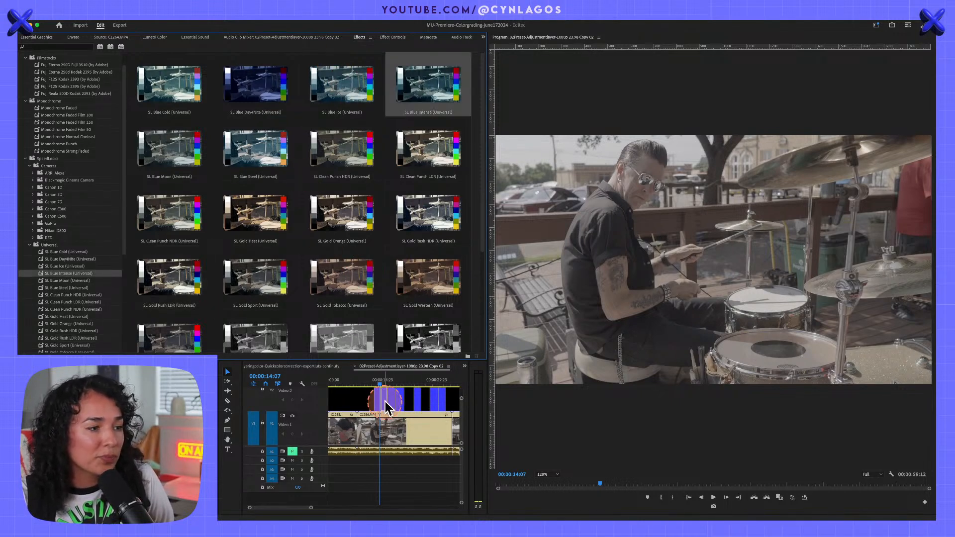
left_click(384, 380)
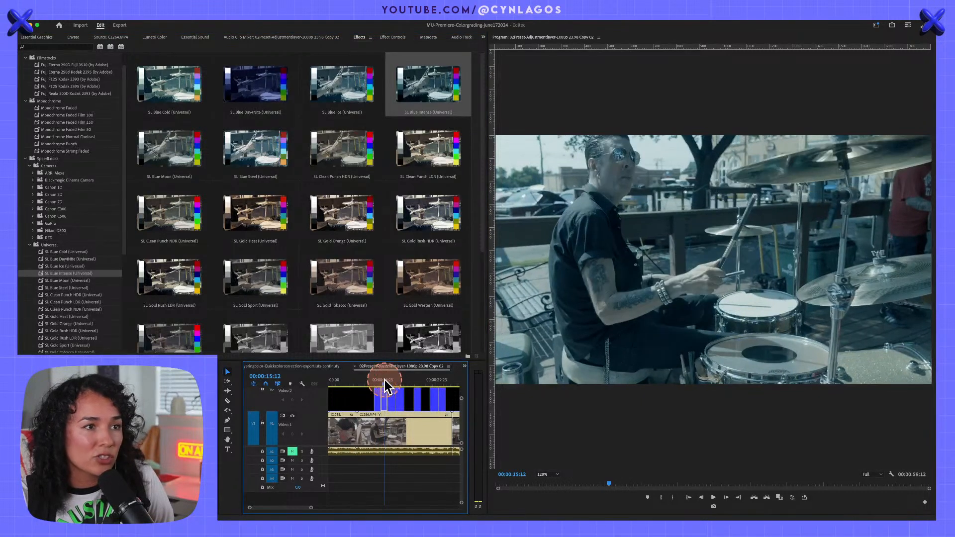
left_click_drag(281, 233, 385, 420)
left_click(391, 380)
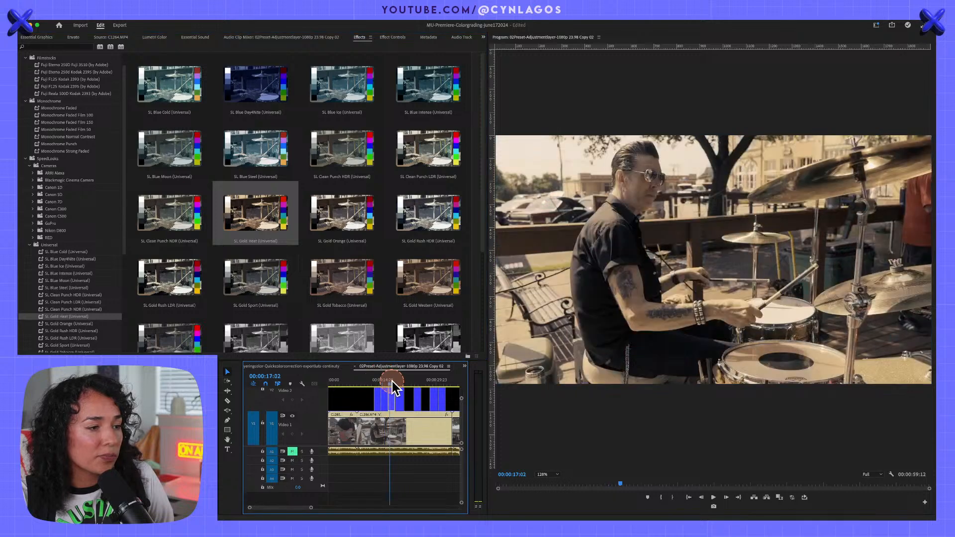
left_click_drag(392, 381, 400, 384)
key("super+z")
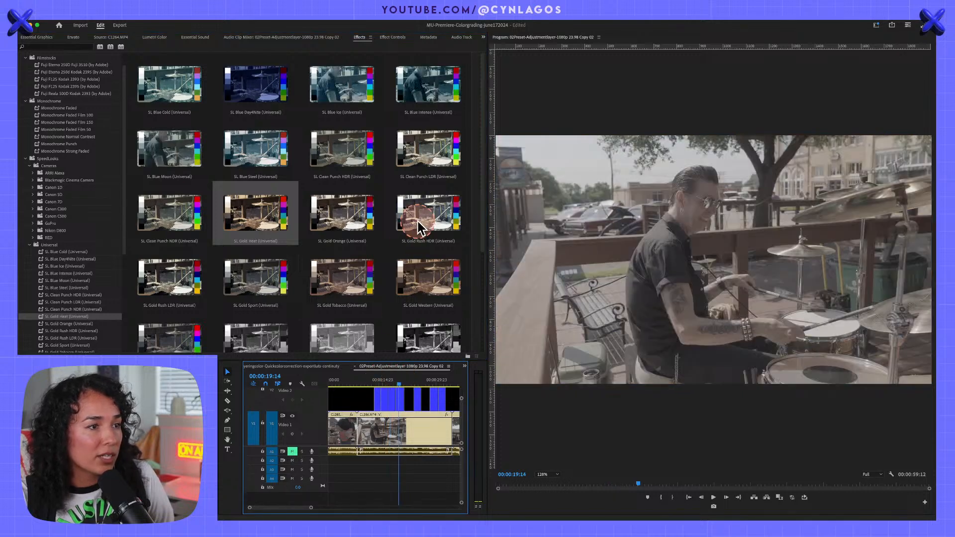
Apply SL Noir LDR (Universal) and SL Retro Brown (Universal) to the two adjustment layer segments following the Gold Heat one.
scroll(422, 234, "down", 5)
left_click_drag(426, 204, 408, 388)
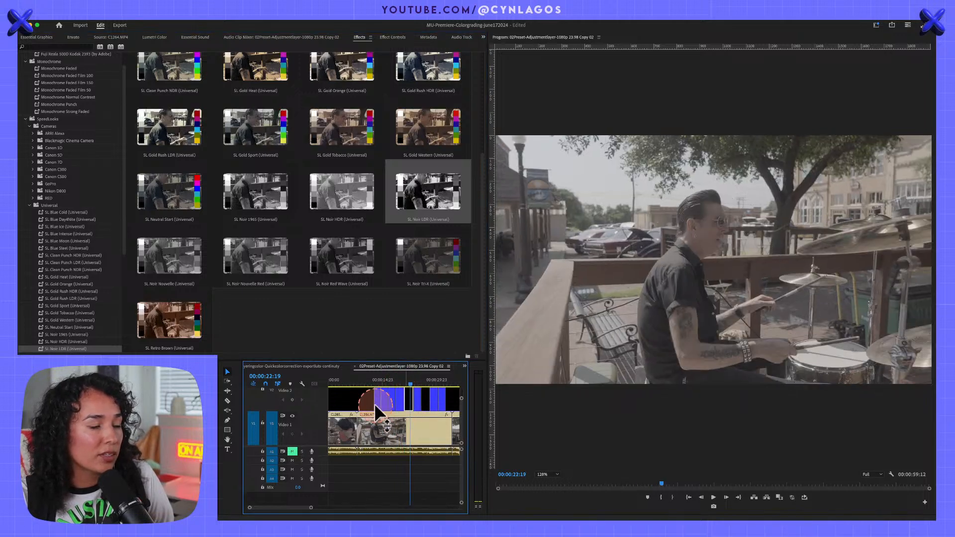
left_click_drag(176, 317, 418, 404)
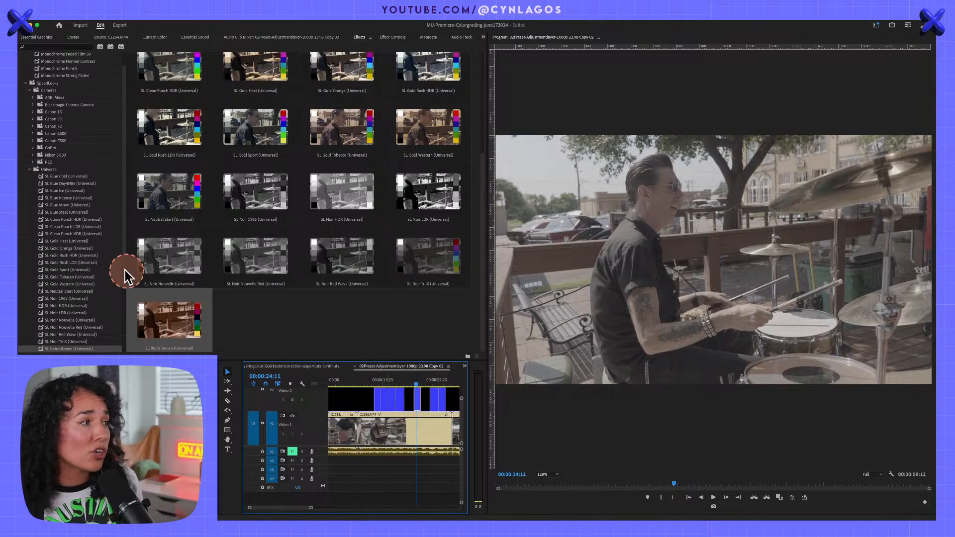
Collapse the Universal presets, expand Blackmagic Cinema Camera and apply SL Blue Cold (BMC ProRes) to the segment at 00:00:24:11.
left_click(31, 170)
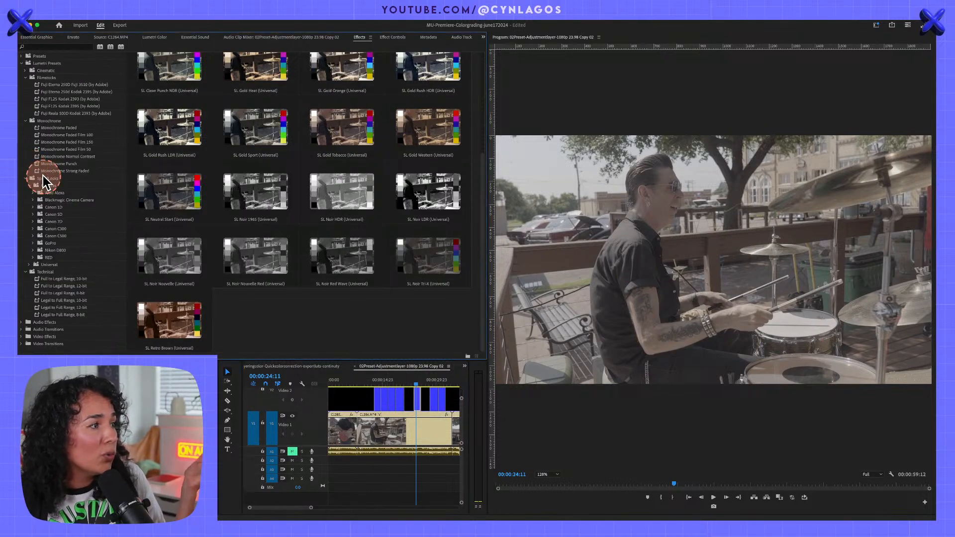
left_click(38, 78)
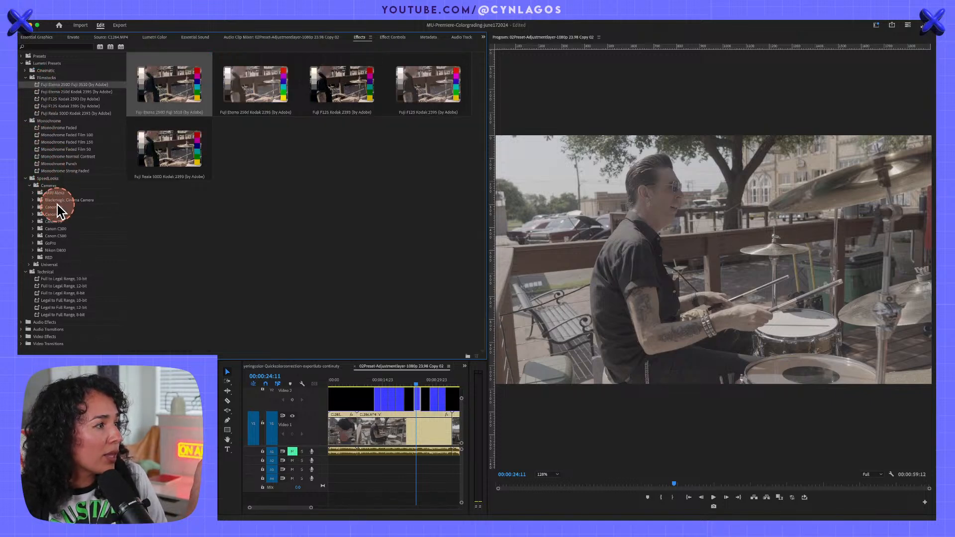
left_click(34, 200)
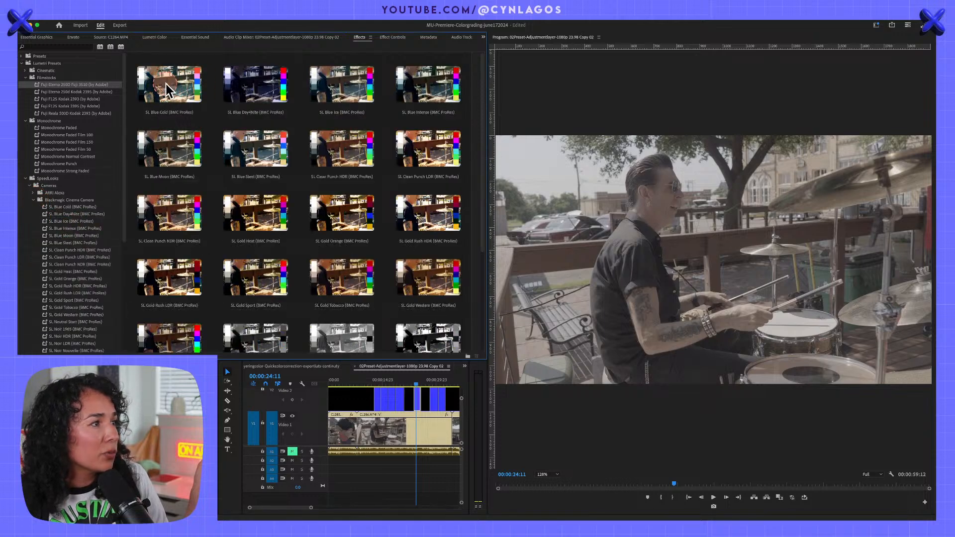
left_click_drag(166, 91, 417, 404)
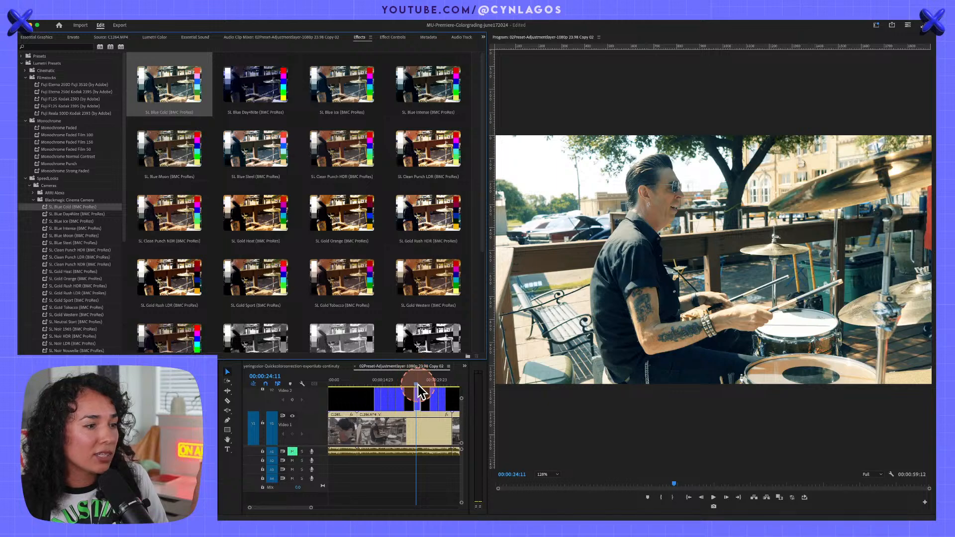
left_click(417, 390)
key("space")
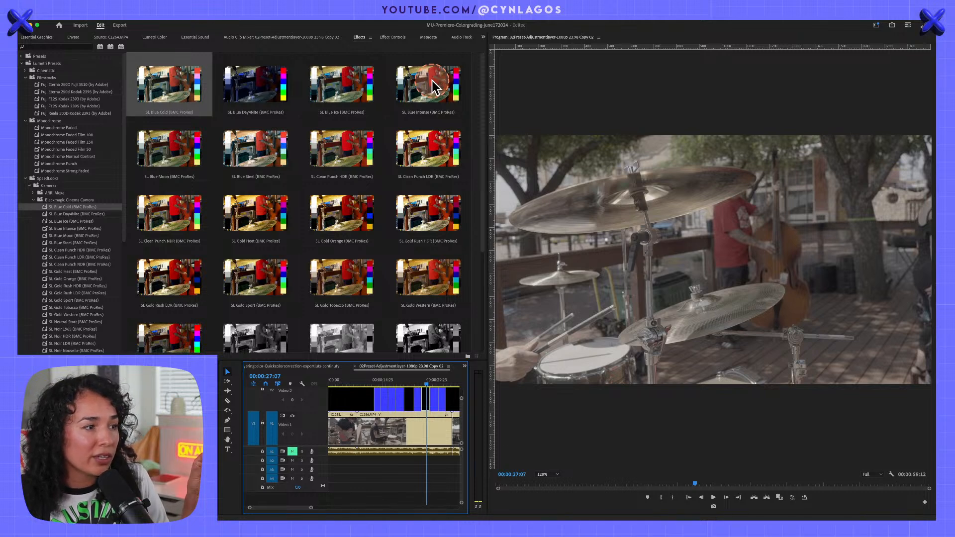
Apply SL Blue Intense, SL Clean Punch HDR and SL Gold Orange (BMC ProRes) to the segments at 00:00:27:07, 00:00:29:09 and 00:00:31:09.
left_click_drag(431, 87, 431, 401)
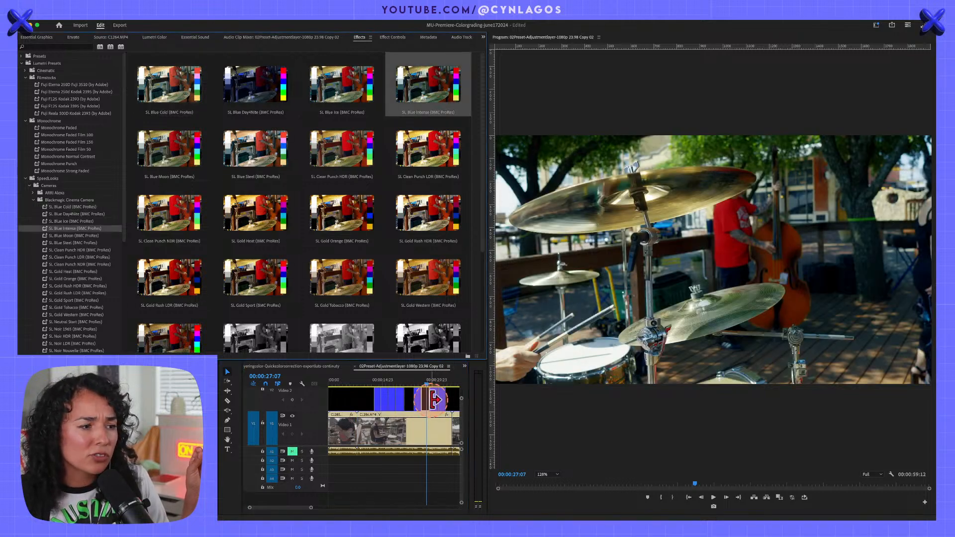
left_click(434, 384)
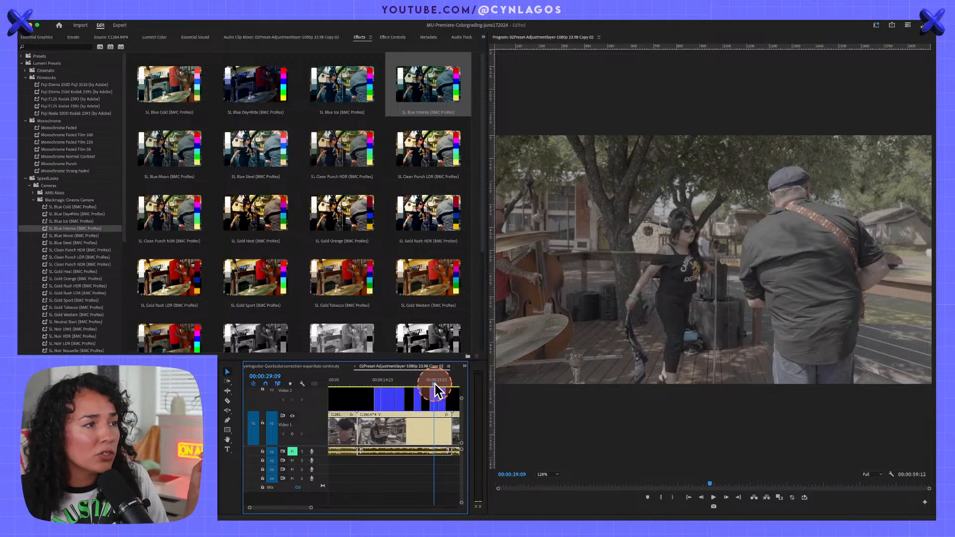
left_click_drag(336, 153, 442, 382)
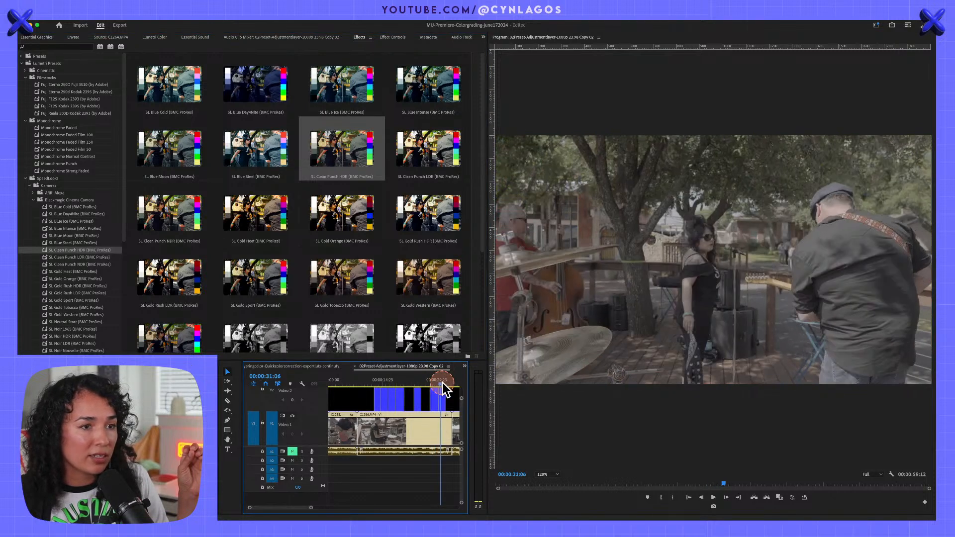
left_click(348, 214)
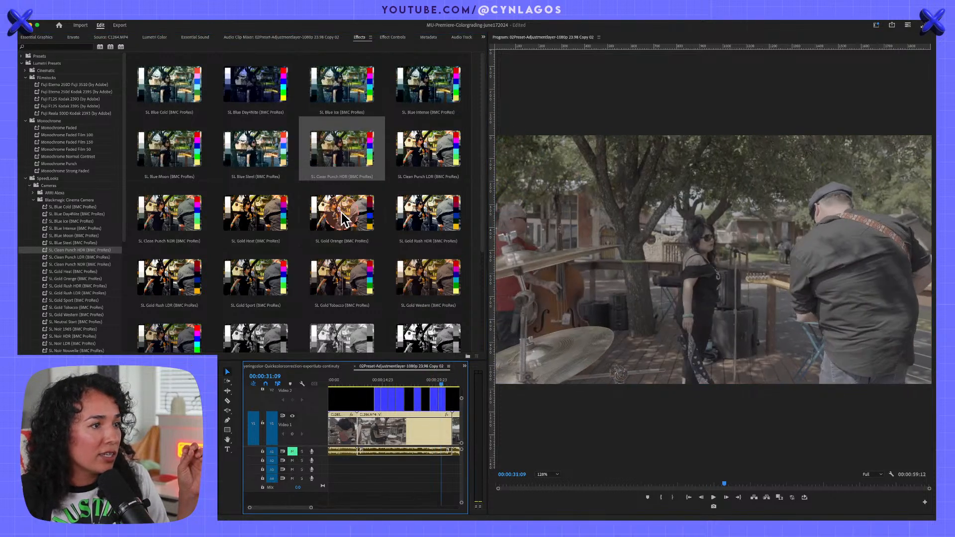
Apply SL Retro Brown (BMC ProRes) to the adjustment layer segment at 00:00:09:19 and preview it up to 00:00:12:05.
left_click_drag(442, 375, 369, 401)
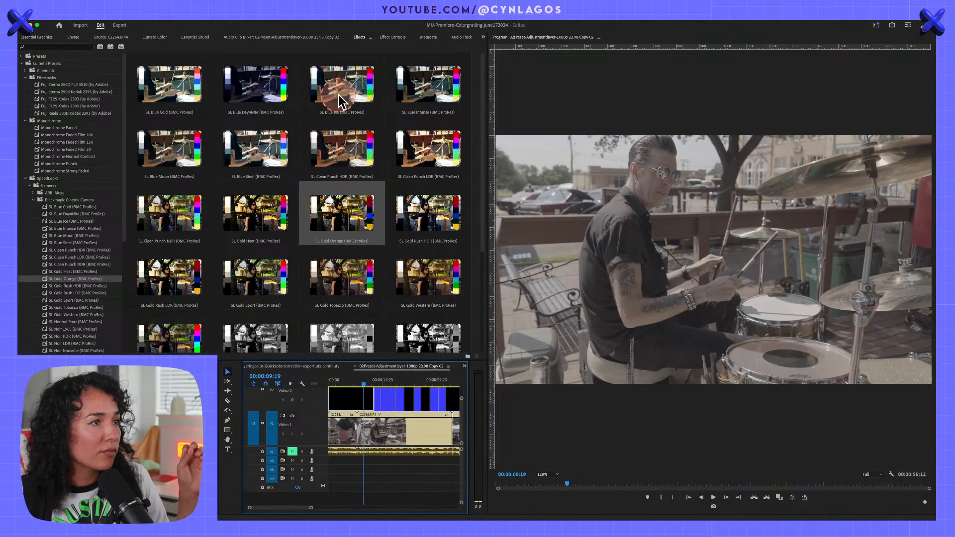
scroll(281, 255, "down", 2)
scroll(281, 255, "down", 2)
left_click_drag(171, 319, 364, 401)
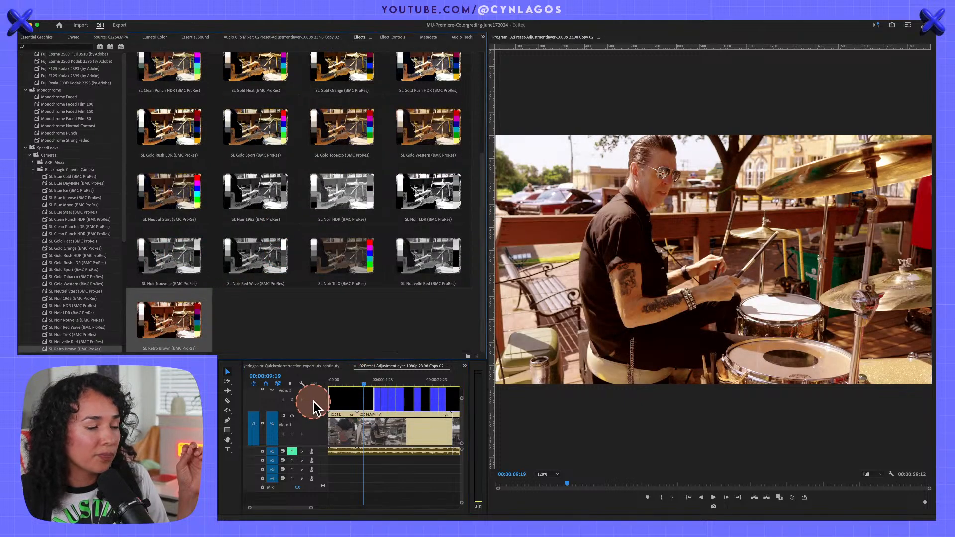
left_click(333, 406)
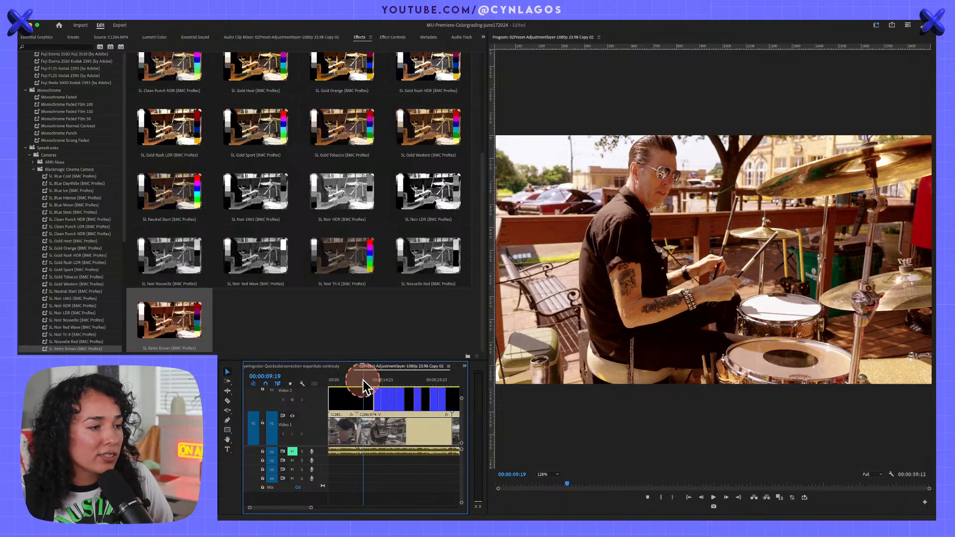
left_click_drag(363, 380, 376, 383)
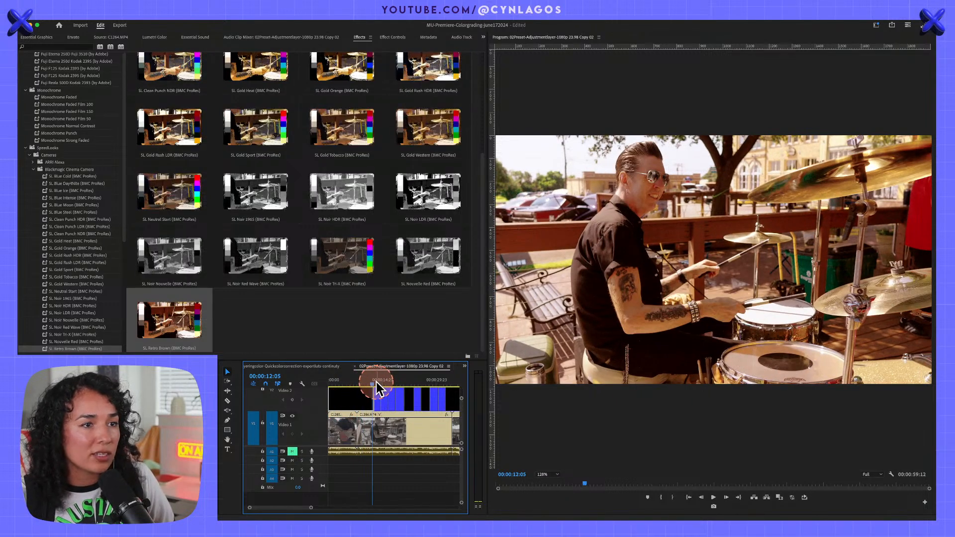
Play the sequence from 00:00:12:05 in an enlarged Program monitor to compare the looks, and restore the multi-panel layout.
left_click(676, 352)
key("grave")
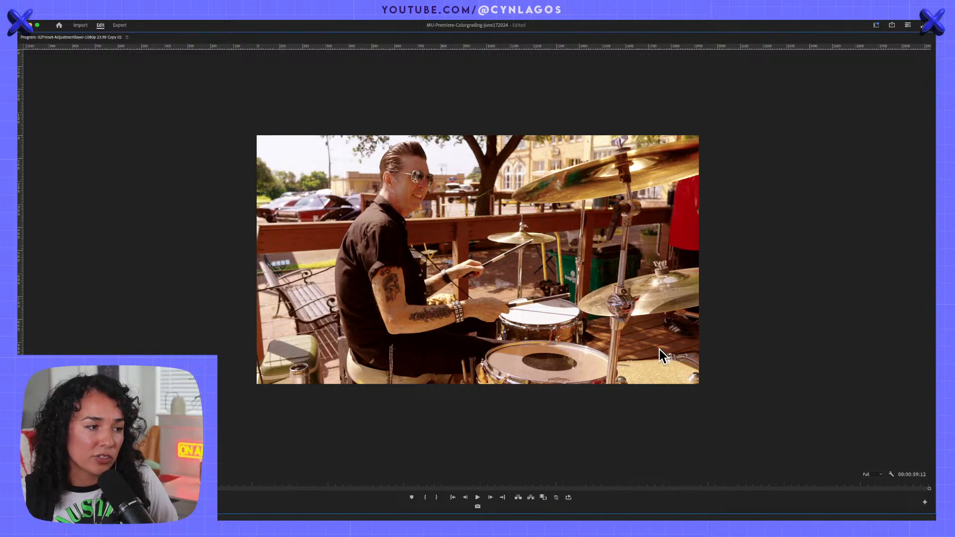
key("space")
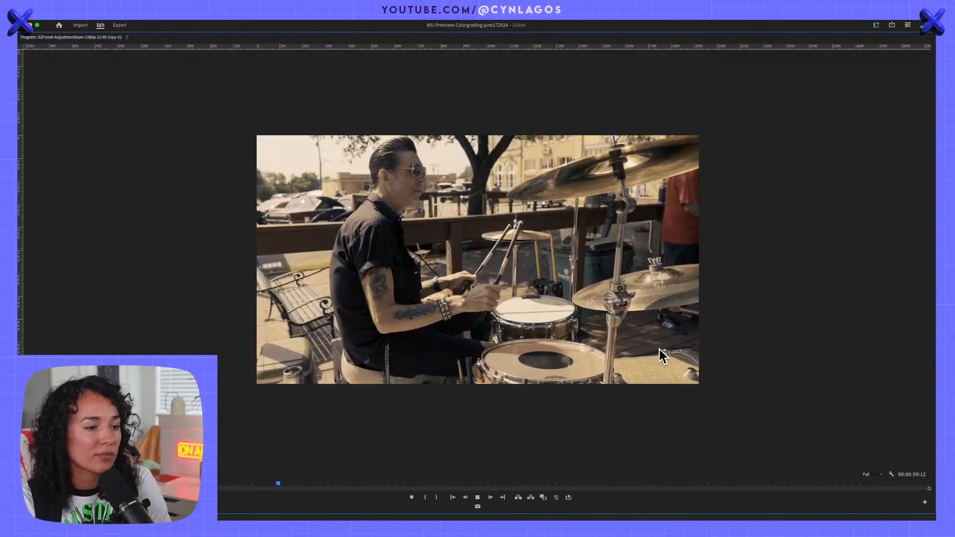
left_click(733, 249)
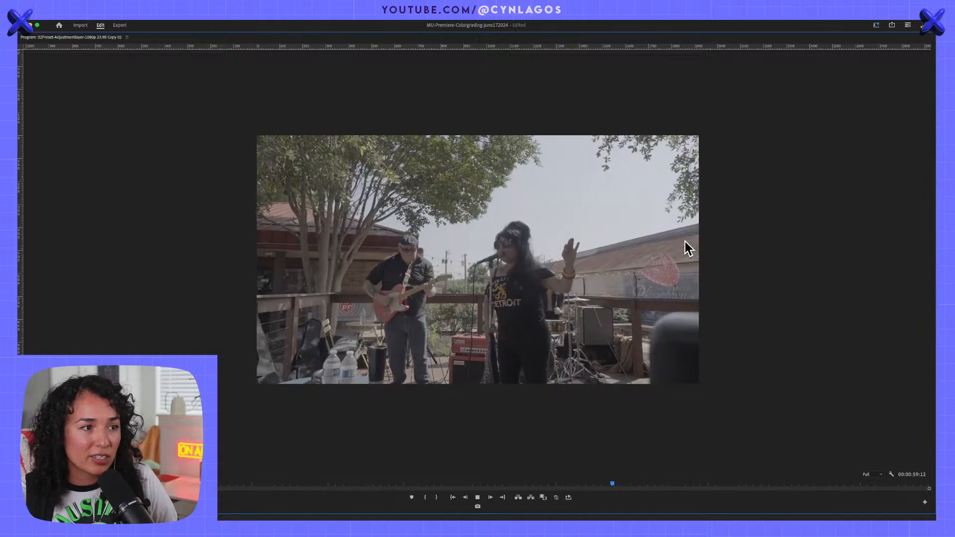
key("space")
key("grave")
left_click(471, 350)
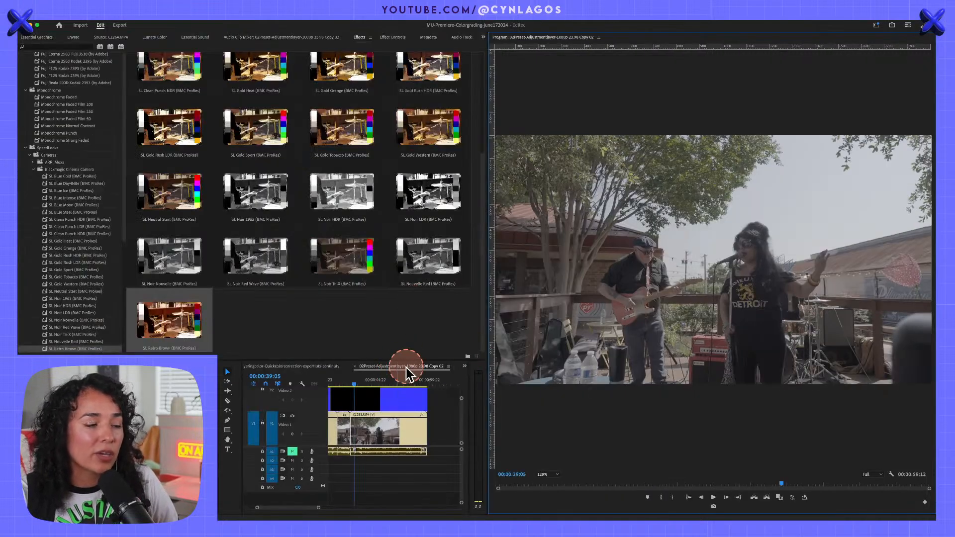
Move the playhead to 00:00:28:21 and show the effect settings of the Video 2 adjustment layer there.
left_click(332, 383)
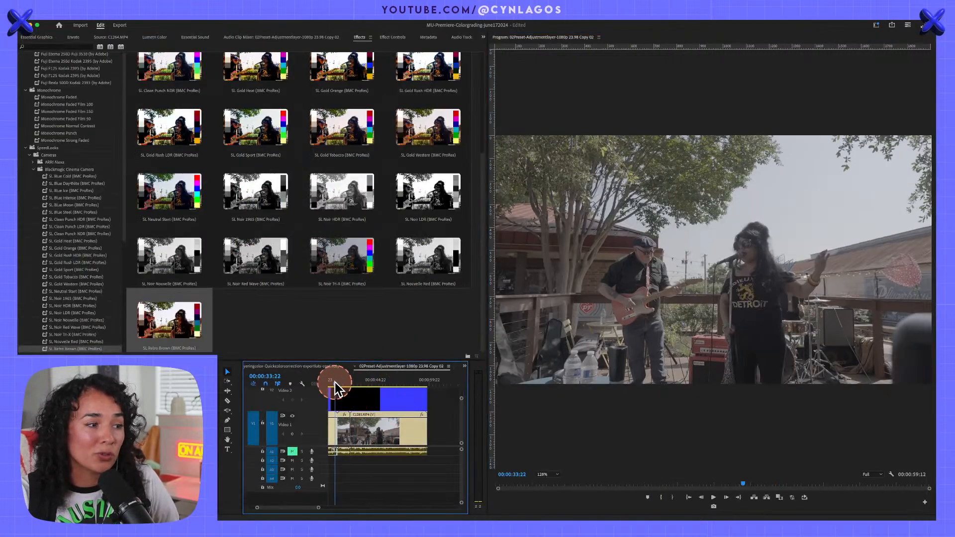
scroll(330, 387, "up", 5)
left_click(403, 387)
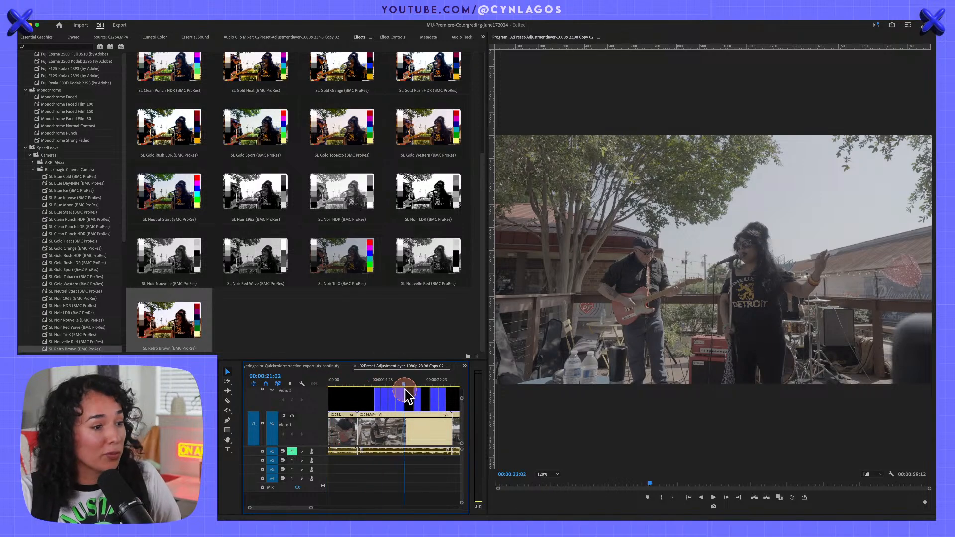
left_click(432, 386)
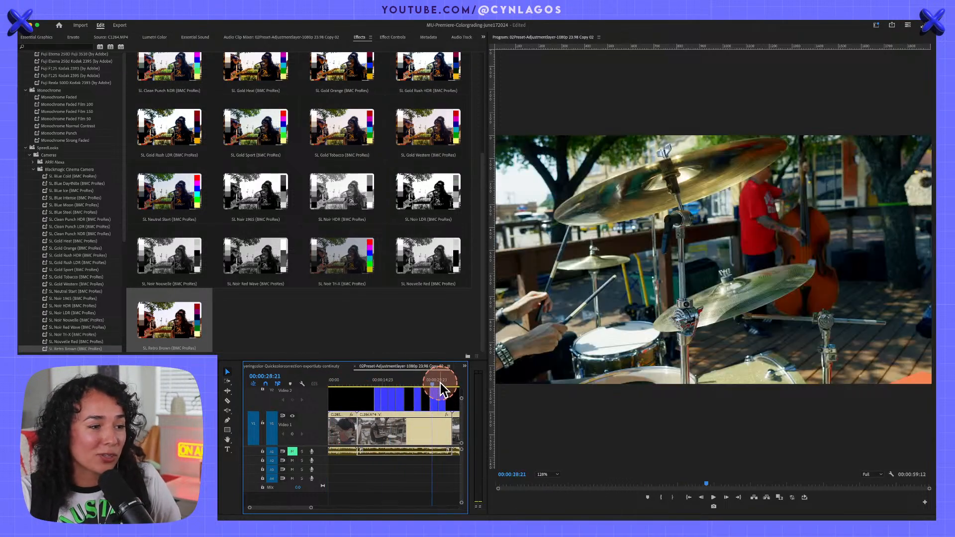
left_click(437, 404)
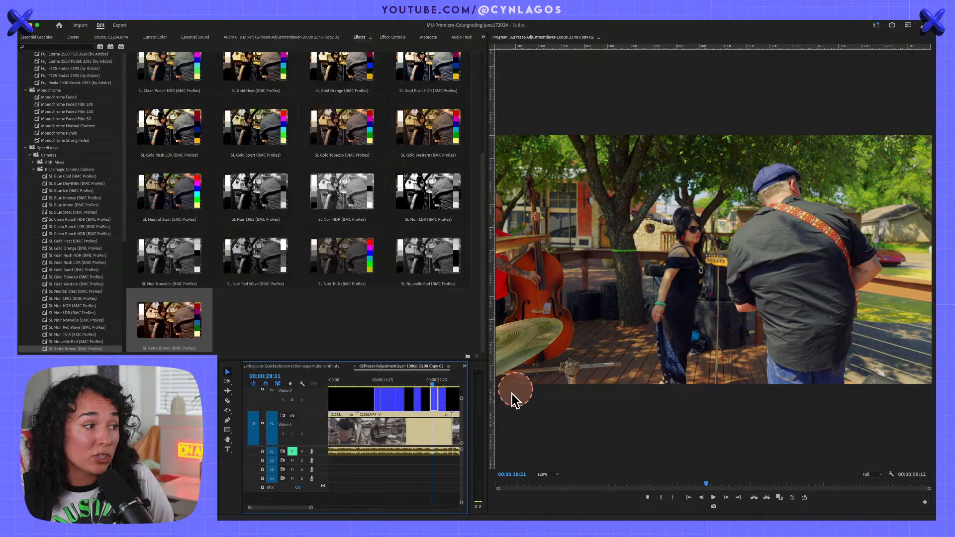
double_click(434, 407)
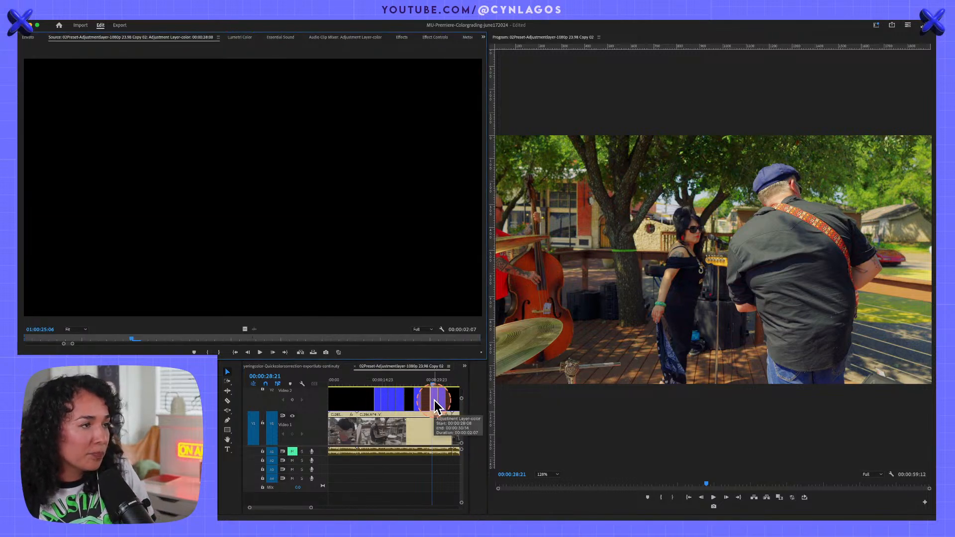
key("shift+4")
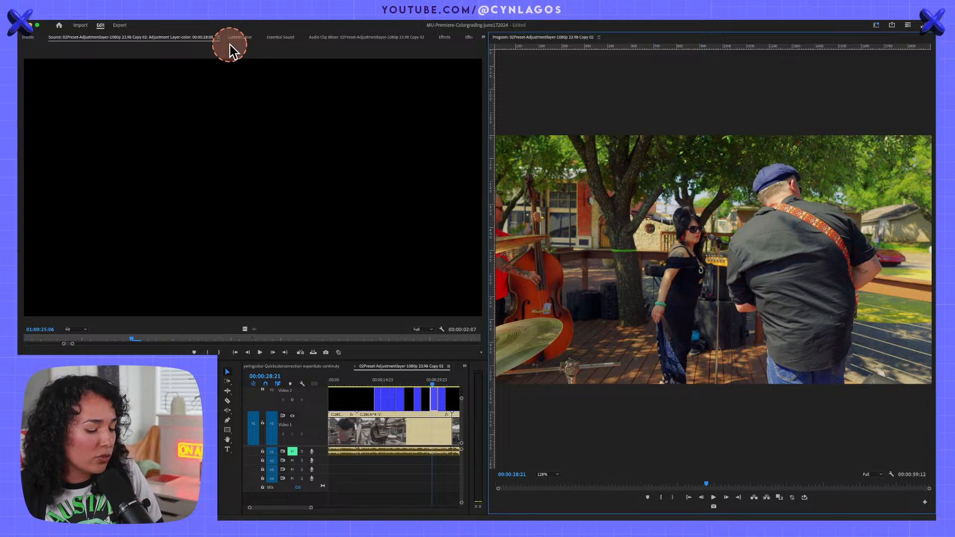
key("shift+5")
Examine the Basic Correction settings of the adjustment layer's SL Clean Punch HDR Lumetri Color effect, including its input LUT, color and light values.
left_click(91, 165)
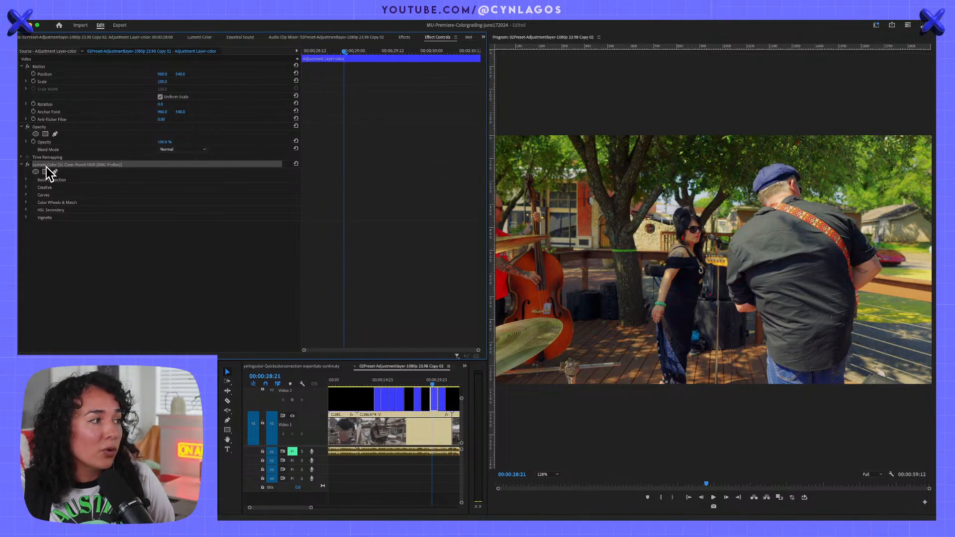
left_click(27, 185)
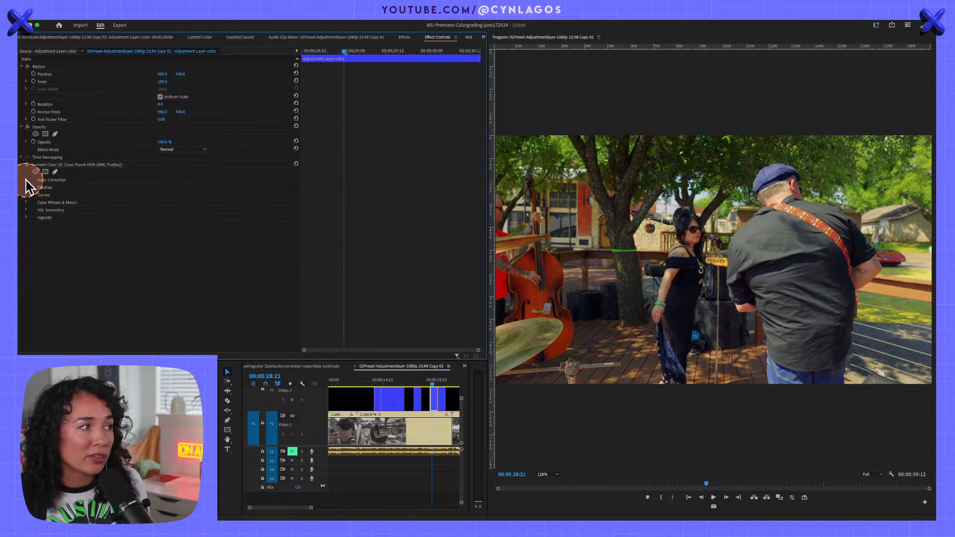
left_click(26, 179)
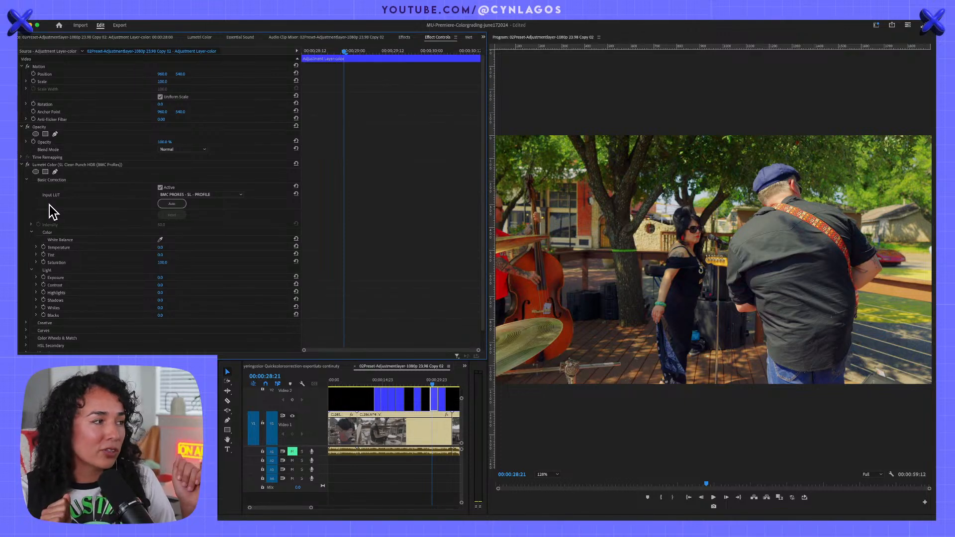
left_click(67, 166)
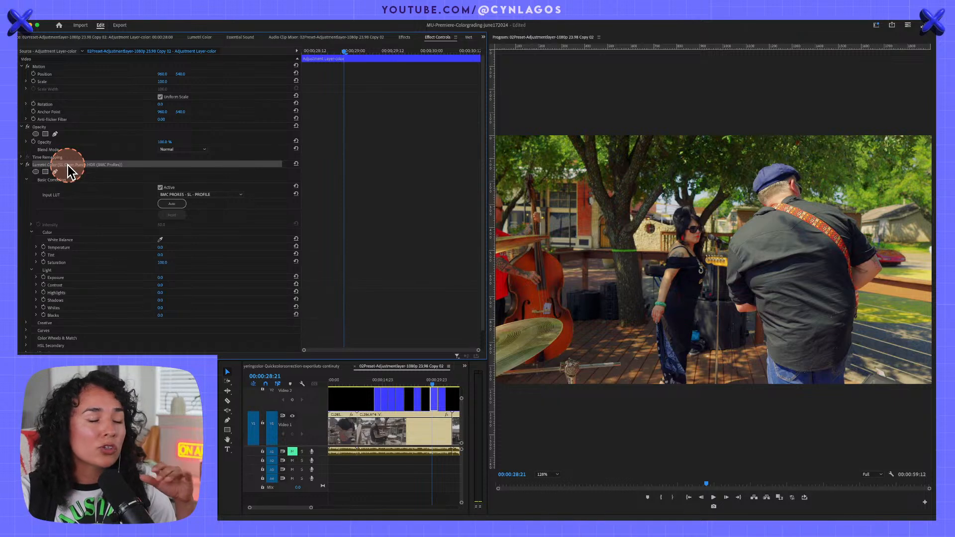
scroll(68, 170, "down", 2)
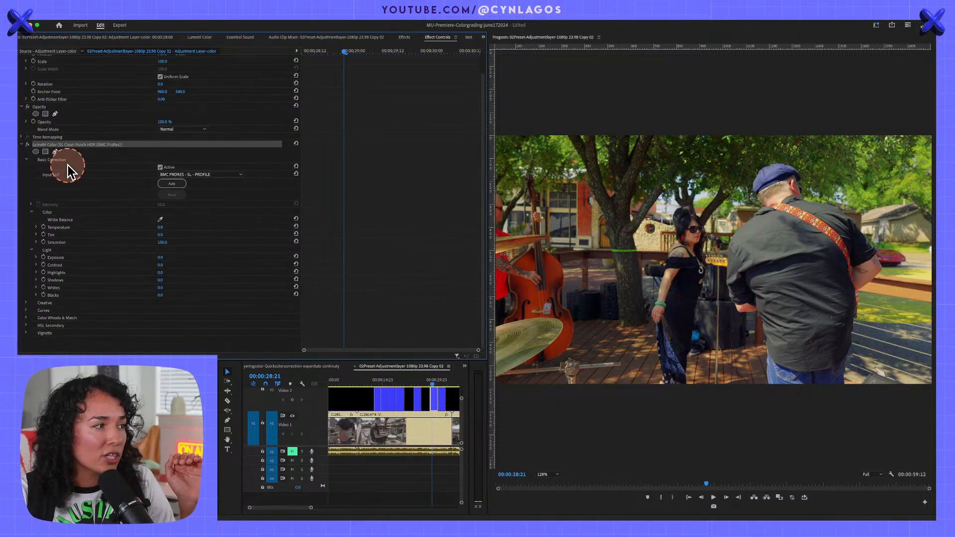
left_click(94, 297)
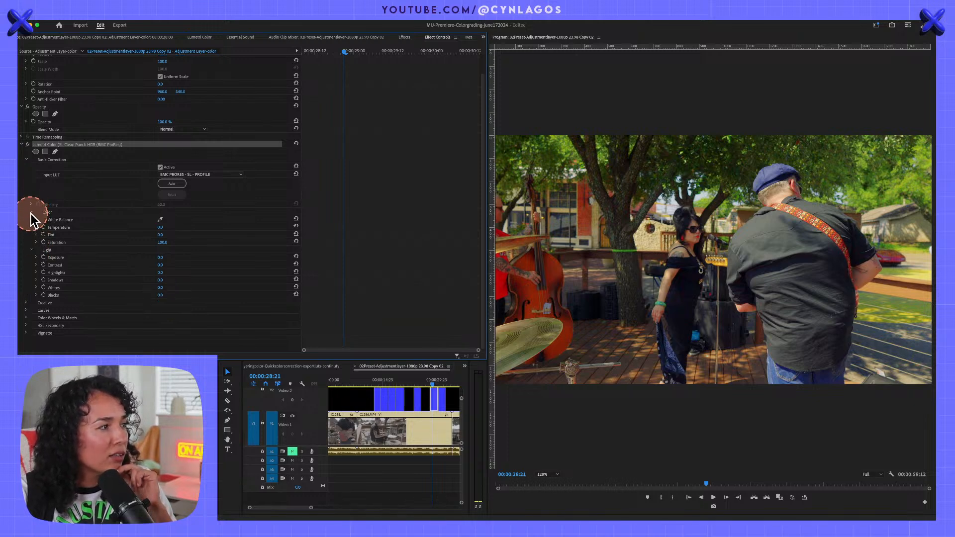
left_click(31, 250)
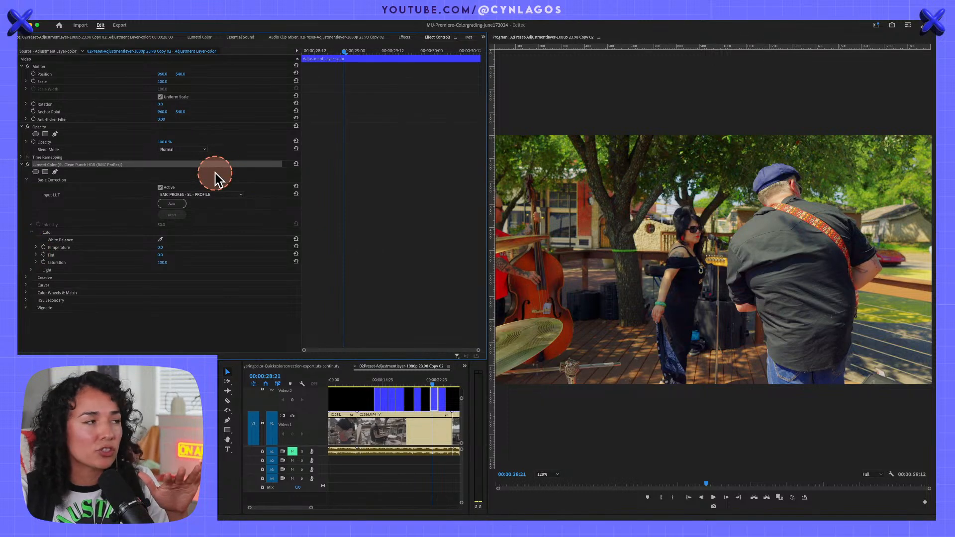
Reduce the intensity of the Clean Punch HDR creative look to about 72 in Lumetri Color.
left_click(205, 38)
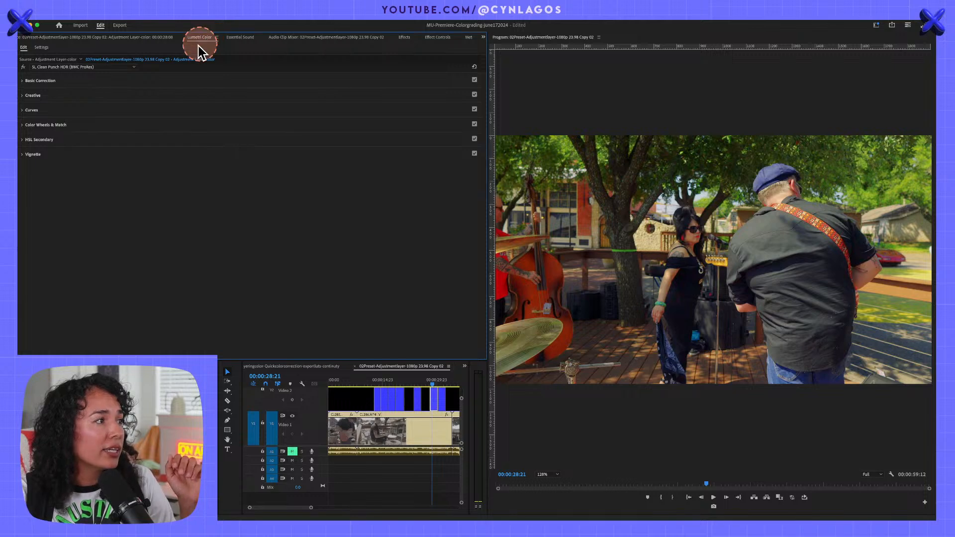
left_click(29, 110)
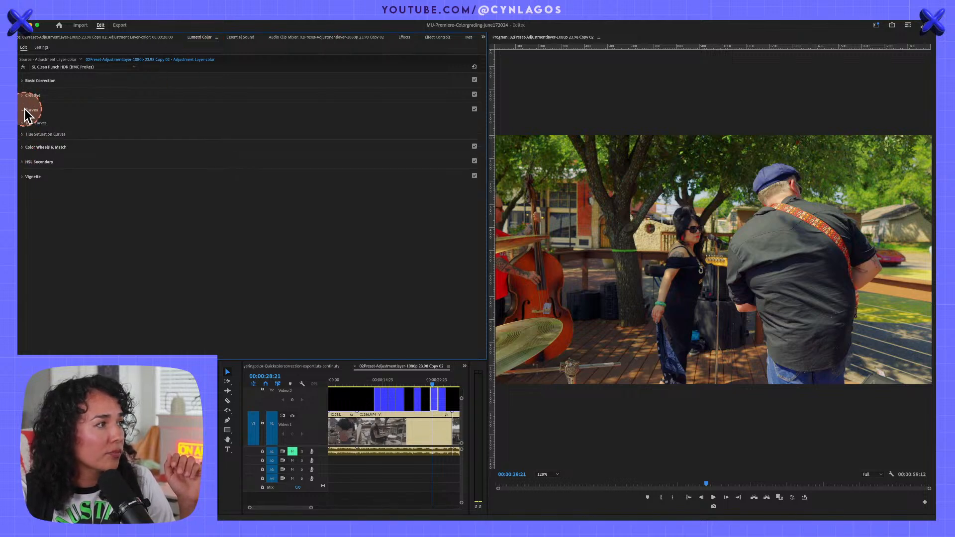
left_click(26, 99)
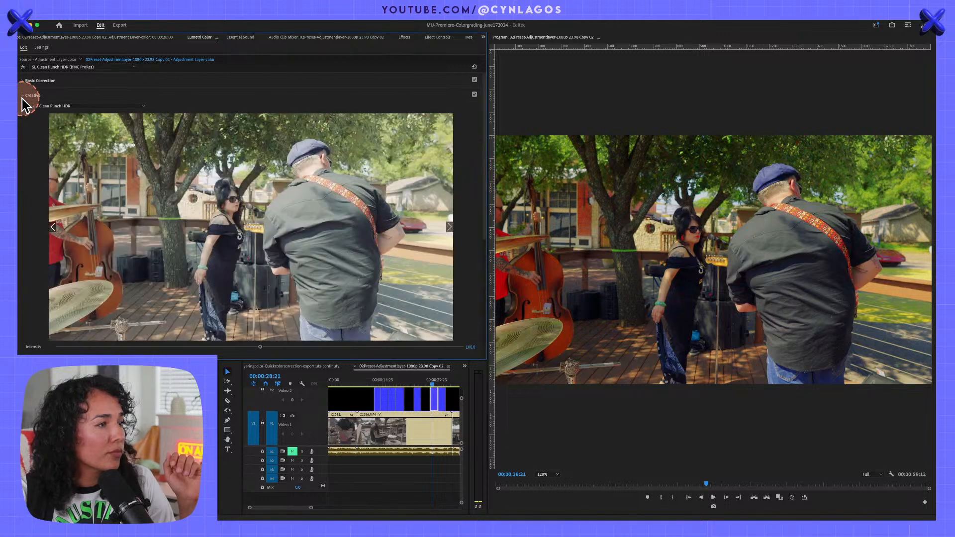
scroll(395, 285, "down", 3)
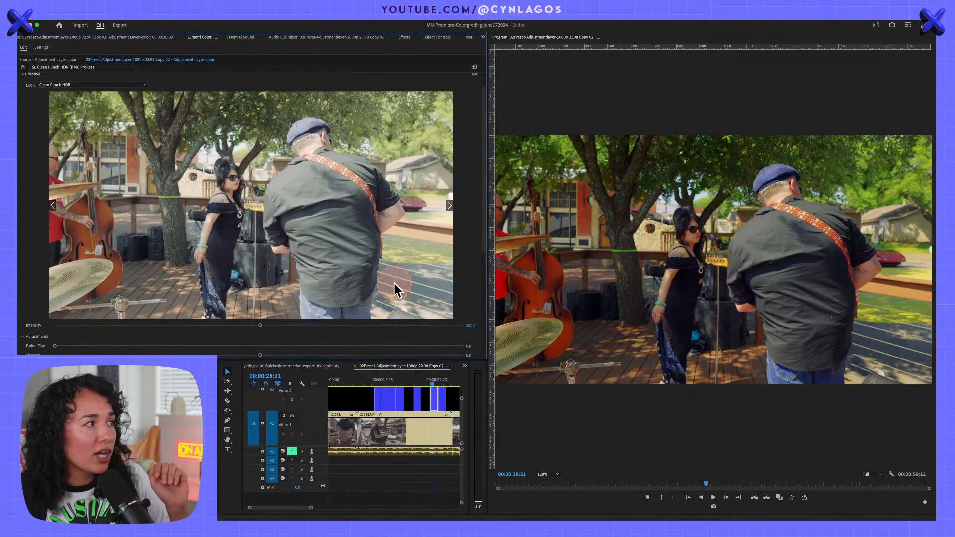
scroll(395, 285, "down", 2)
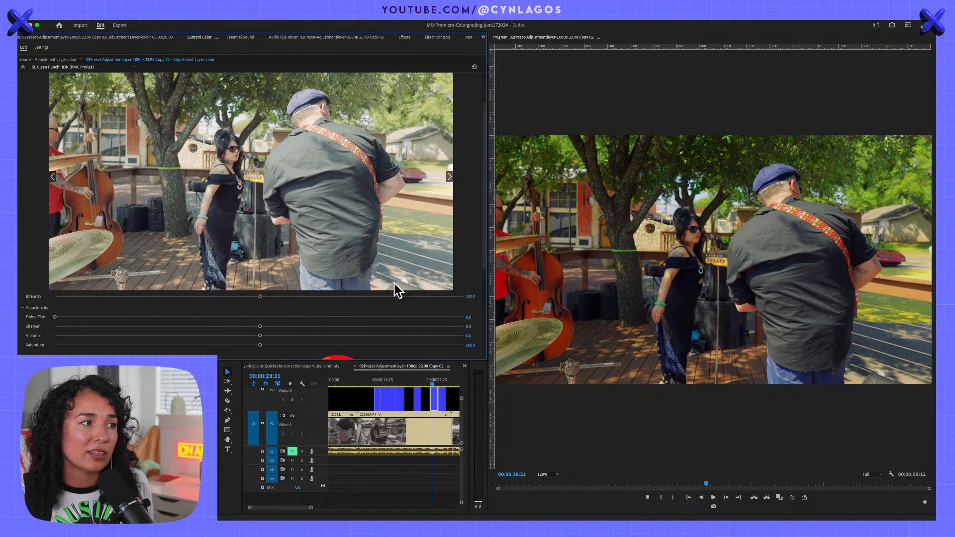
left_click_drag(259, 296, 227, 297)
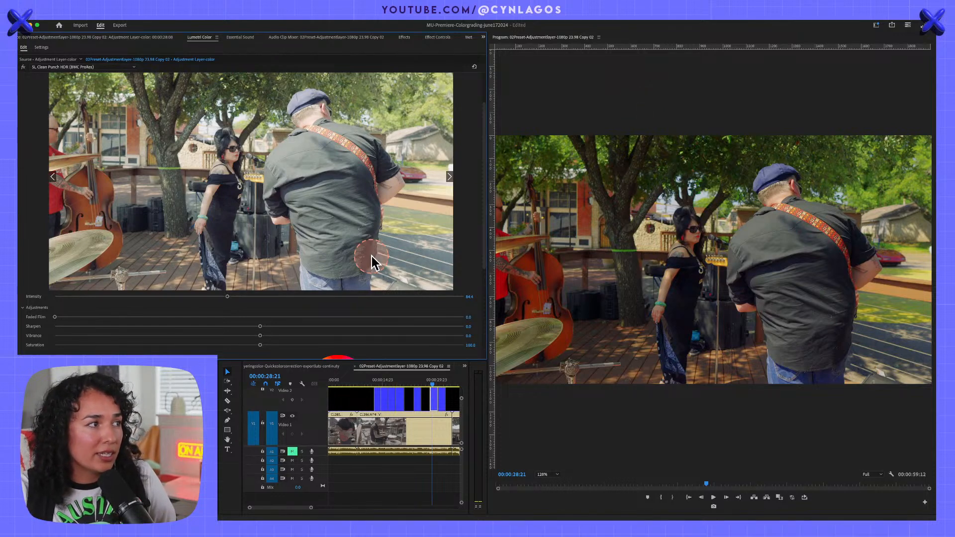
left_click(297, 106)
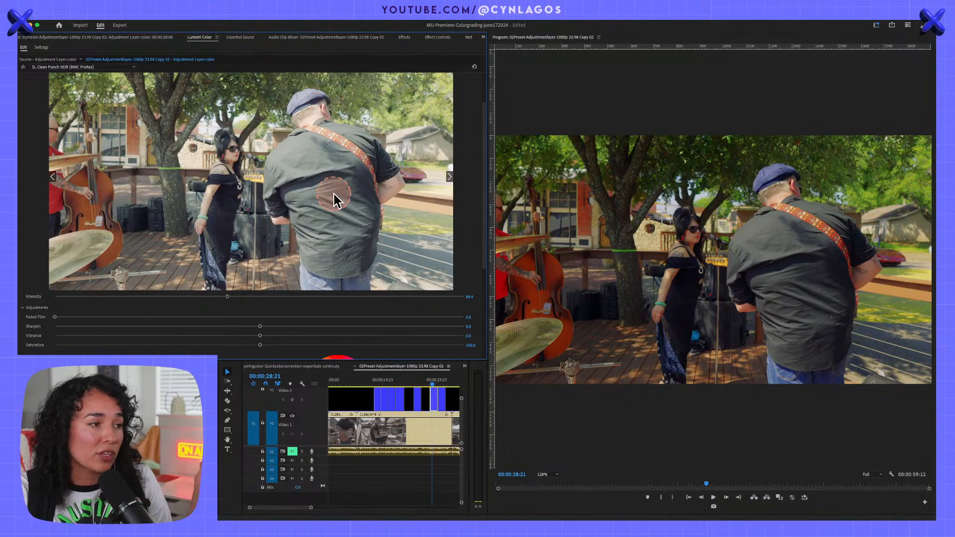
left_click_drag(227, 297, 202, 297)
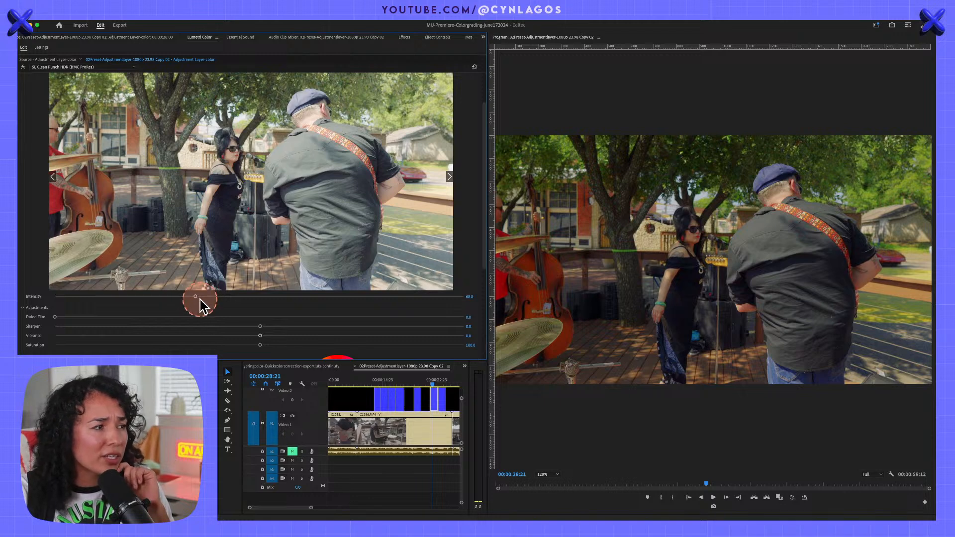
left_click_drag(203, 301, 204, 302)
Anchor the upper part of the white RGB curve and raise its shadow area slightly above the diagonal.
scroll(204, 306, "down", 6)
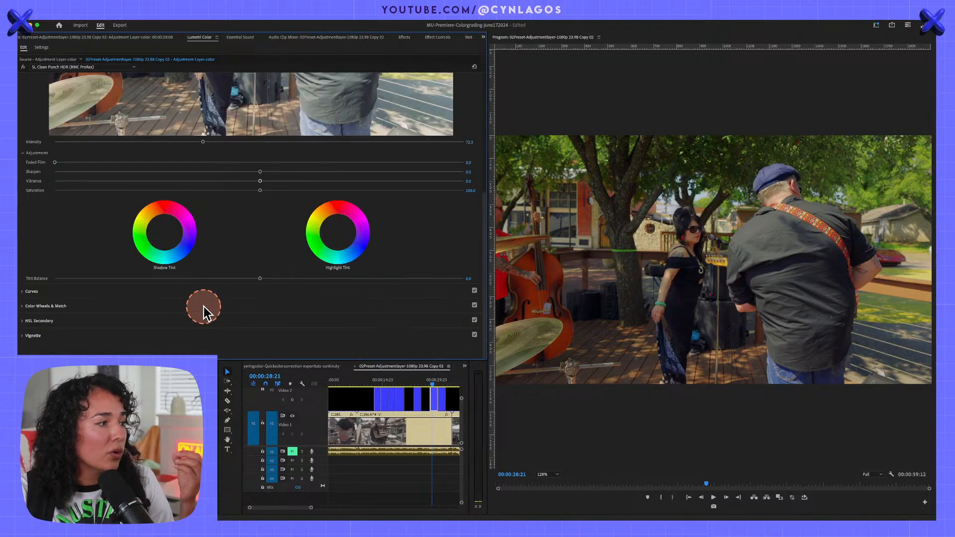
left_click(28, 291)
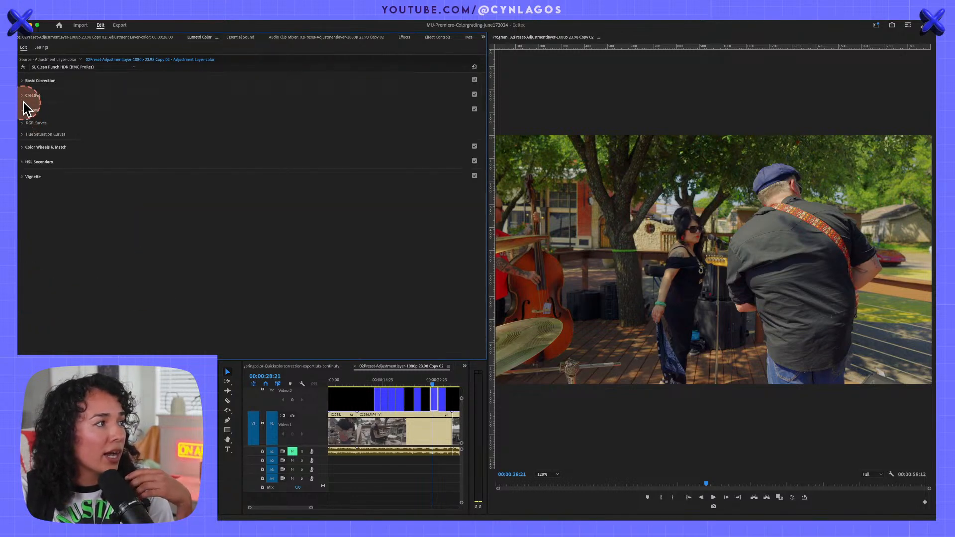
left_click(24, 122)
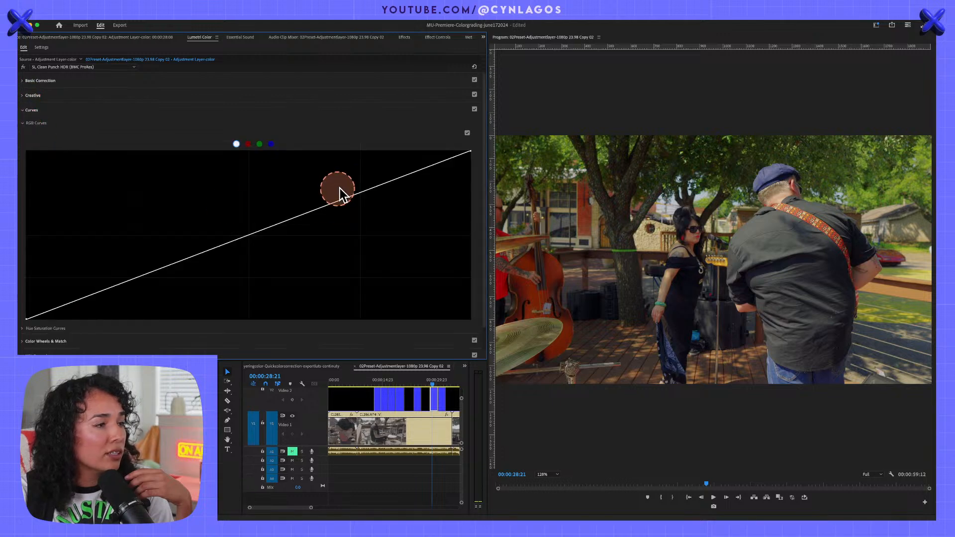
left_click(360, 196)
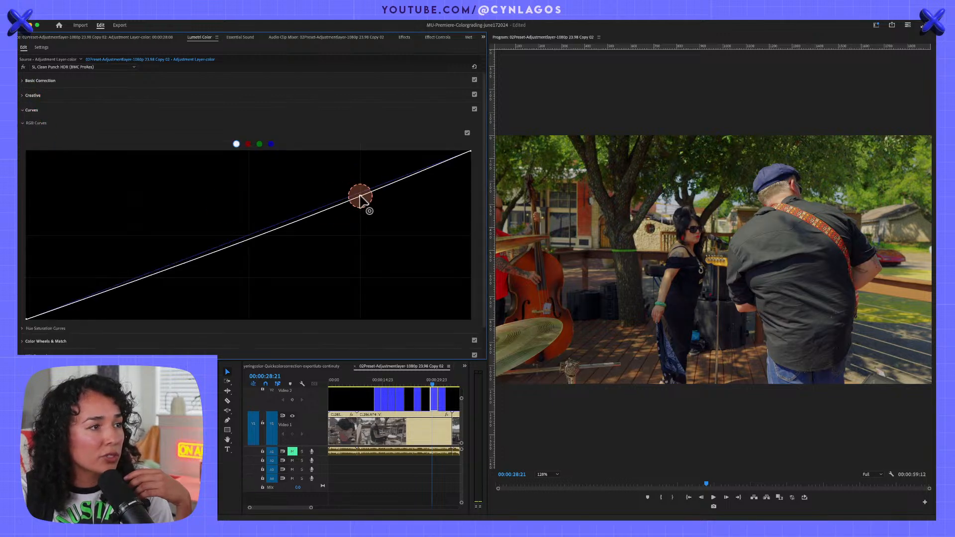
left_click_drag(209, 263, 195, 250)
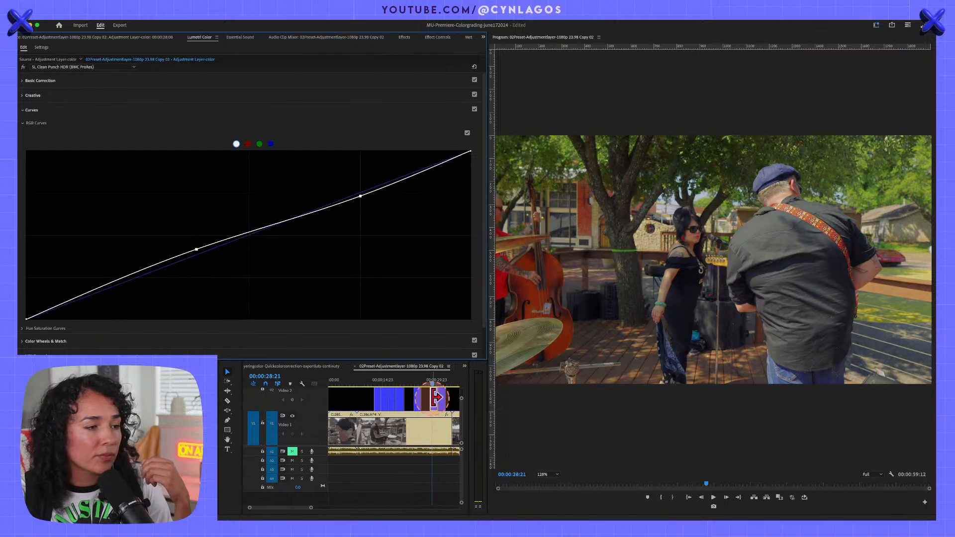
Change the label color of the adjustment layer at the playhead to the yellow lemons.
left_click(432, 399)
left_click(432, 400)
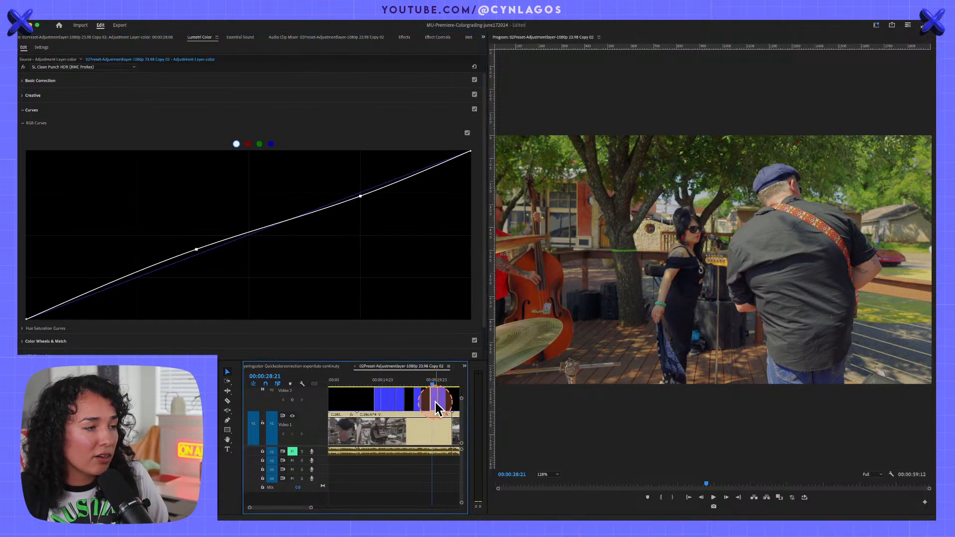
right_click(435, 398)
mouse_move(449, 361)
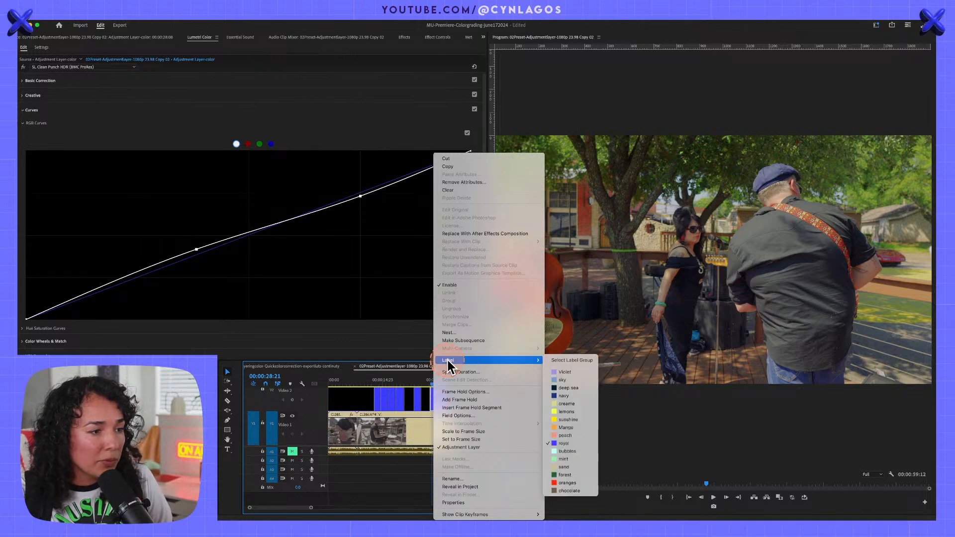
left_click(566, 412)
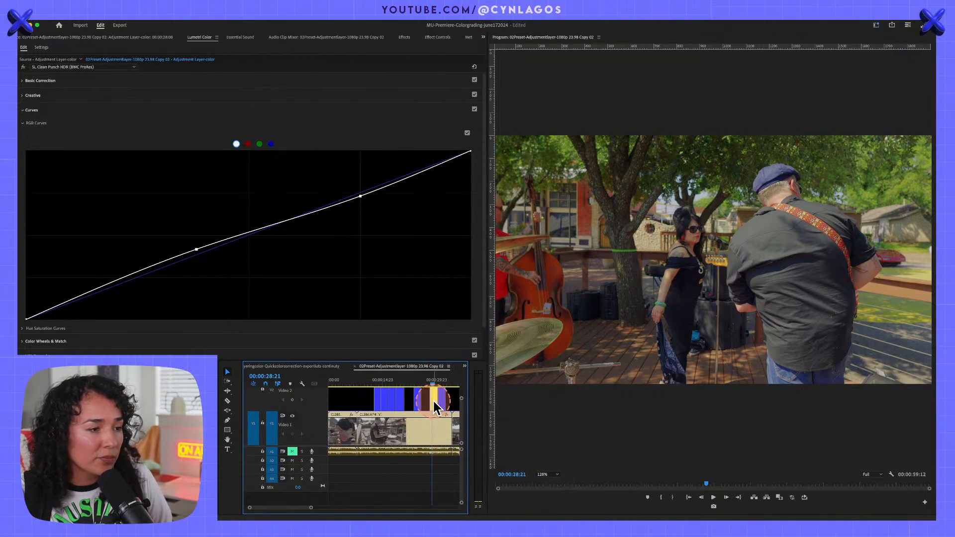
Delete the last adjustment layer on Video 2 and place the yellow-labelled layer over the final clip, extending to its end.
key("grave")
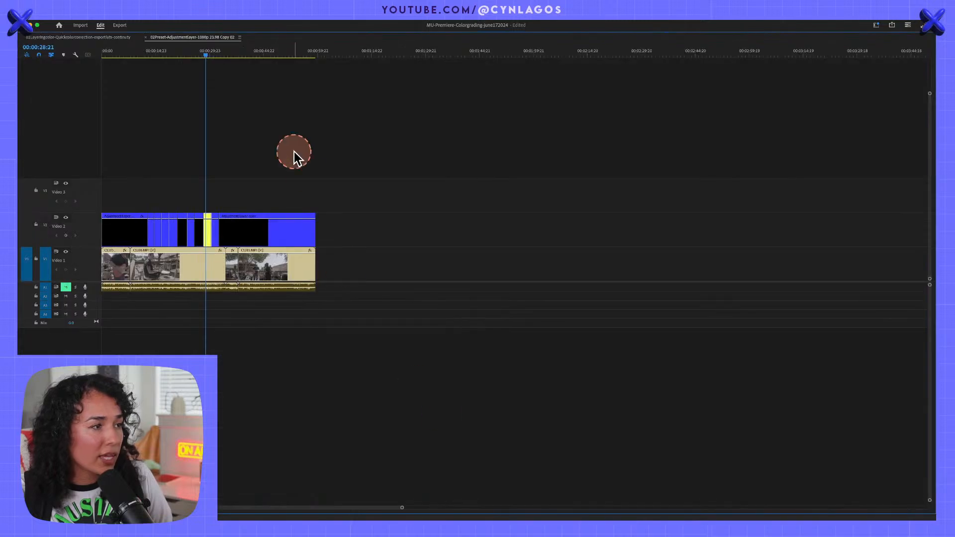
left_click(249, 233)
key("Delete")
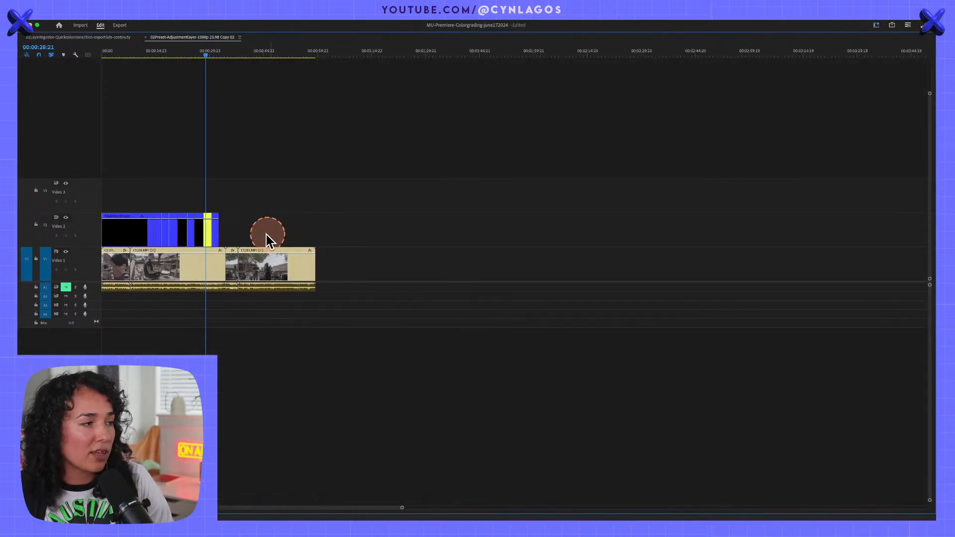
left_click_drag(208, 238, 314, 236)
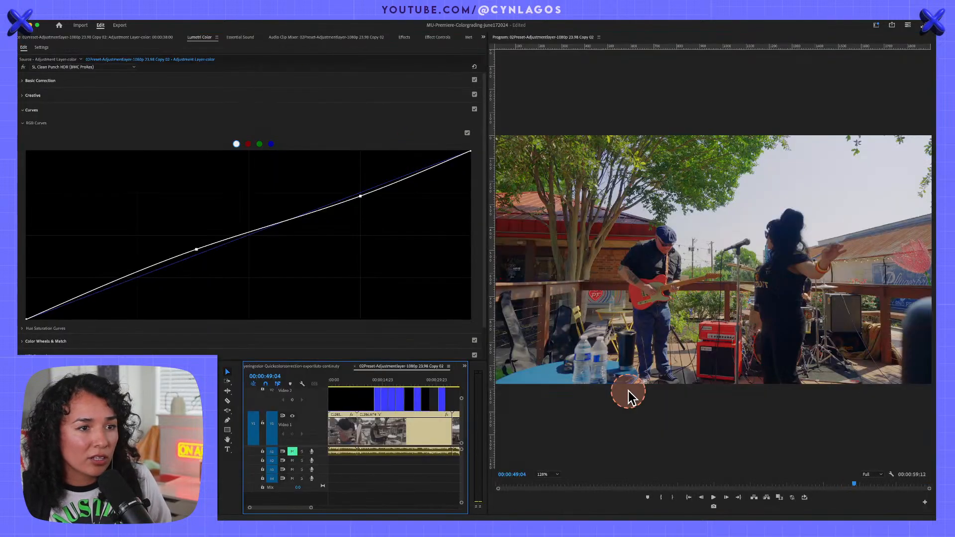
Toggle the Video 2 track output off and on to compare the final clip with and without the grade.
key("minus")
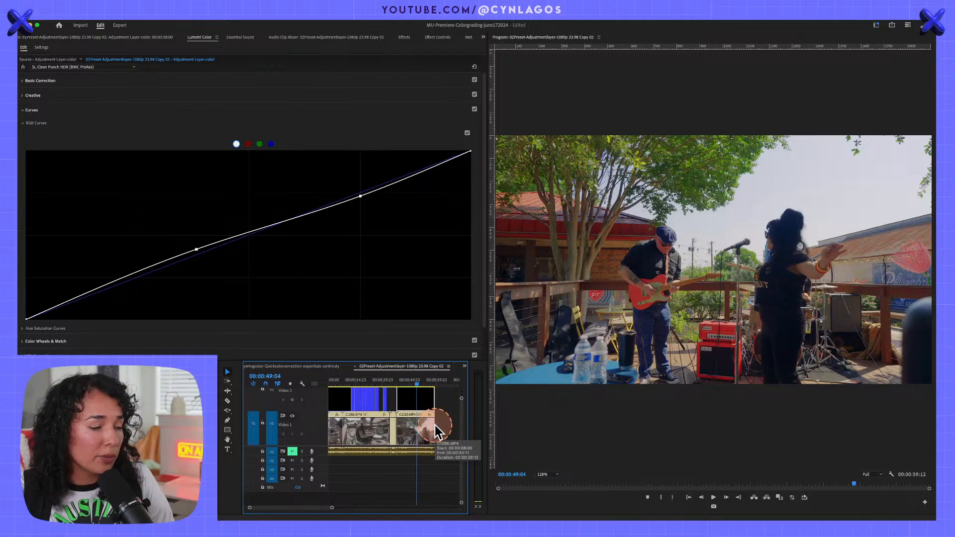
scroll(293, 406, "up", 3)
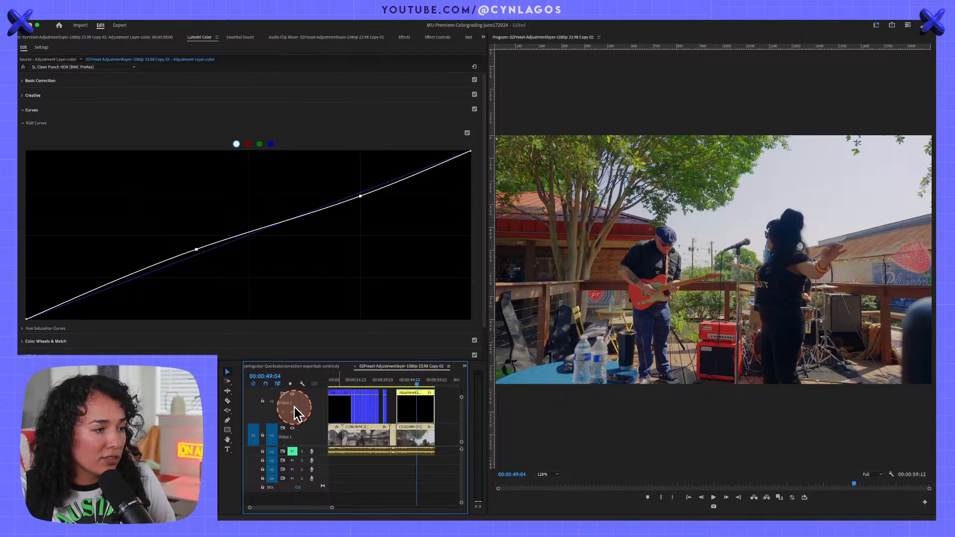
left_click(293, 406)
left_click(293, 406)
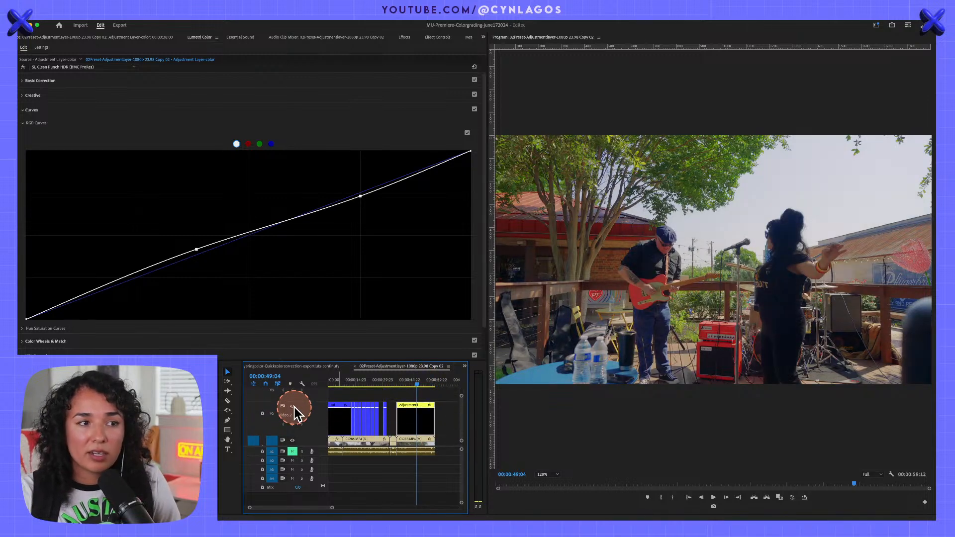
Play back the final clip with the yellow-labelled layer's grade applied.
left_click(410, 384)
key("space")
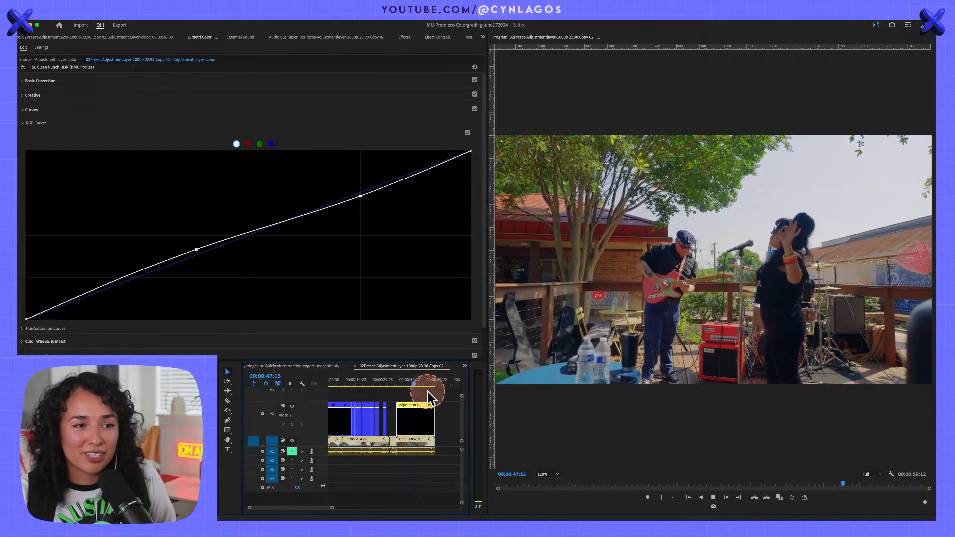
key("space")
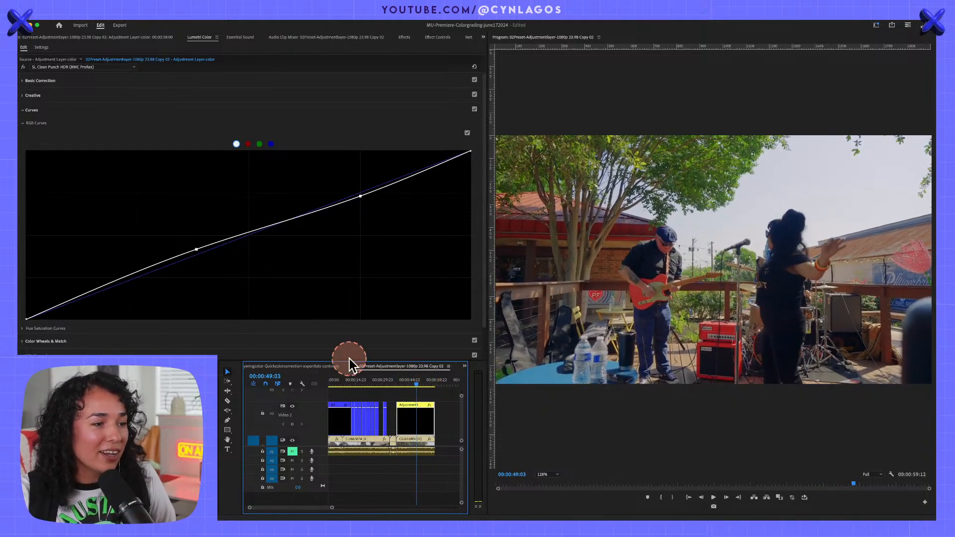
Move the yellow-labelled adjustment layer beyond the end of the final clip and place the SL Blue Intense adjustment layer over that clip.
left_click(376, 385)
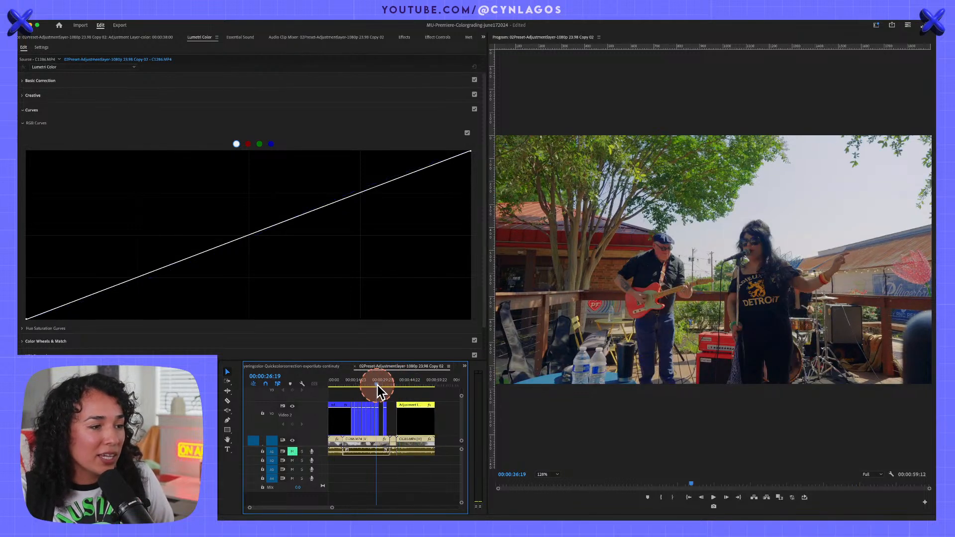
left_click(380, 422)
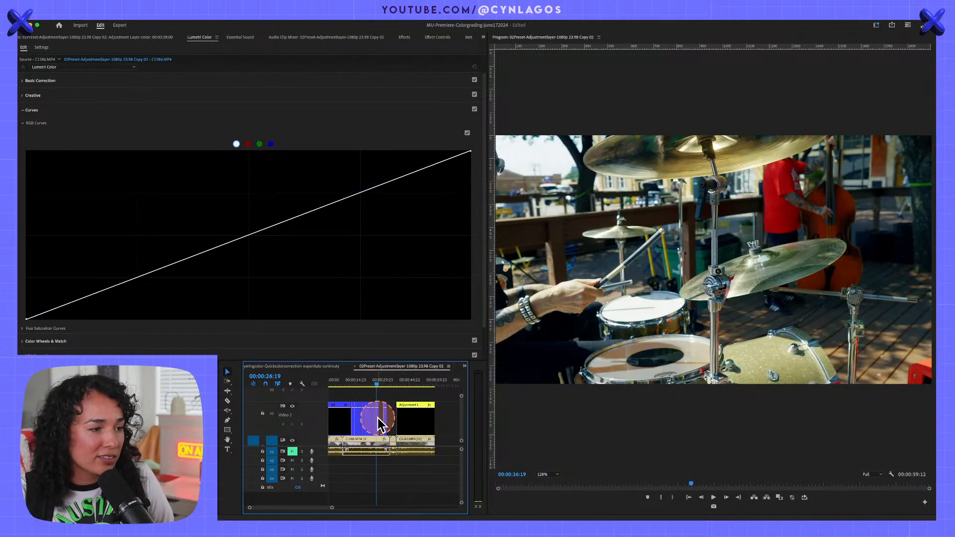
left_click_drag(407, 418, 444, 423)
left_click(357, 421)
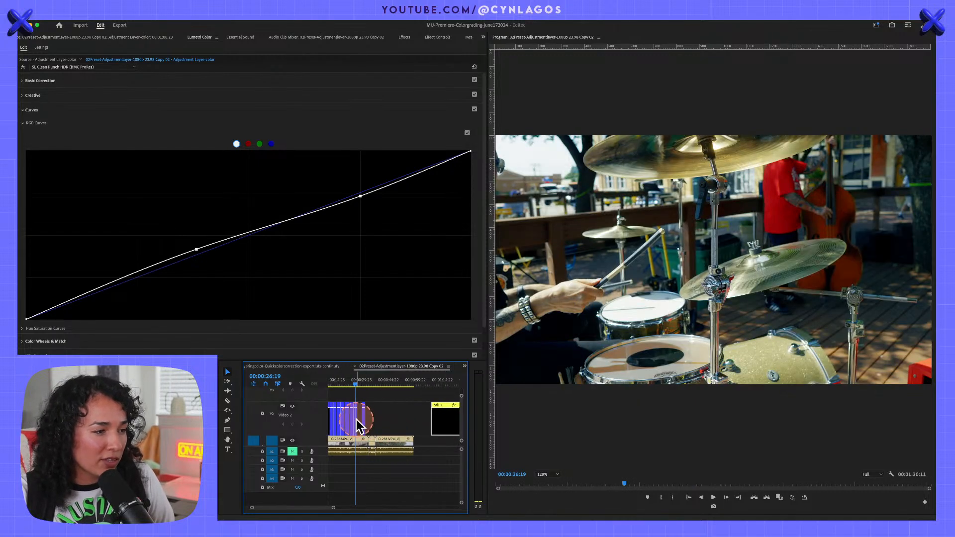
left_click_drag(358, 424, 413, 430)
Play back the final clip with the SL Blue Intense look.
left_click(392, 380)
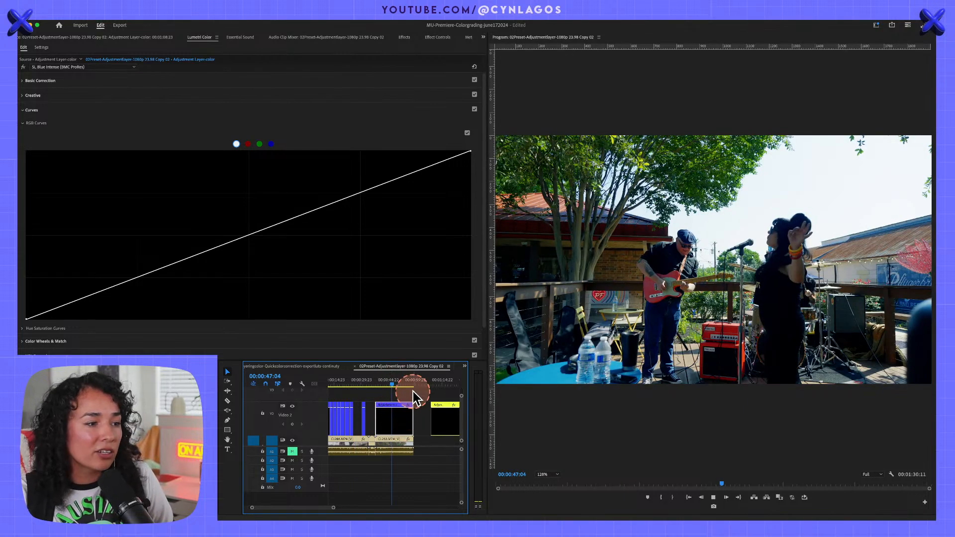
key("space")
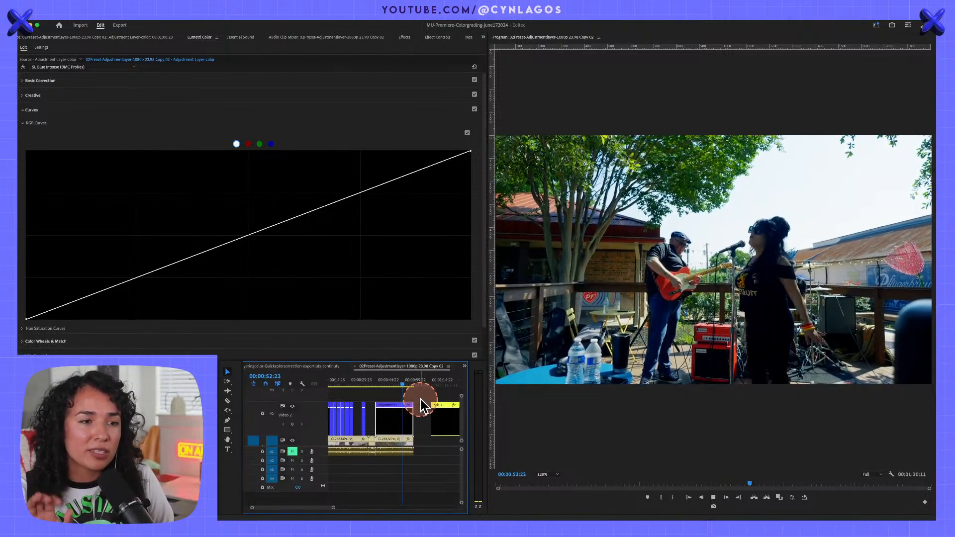
key("space")
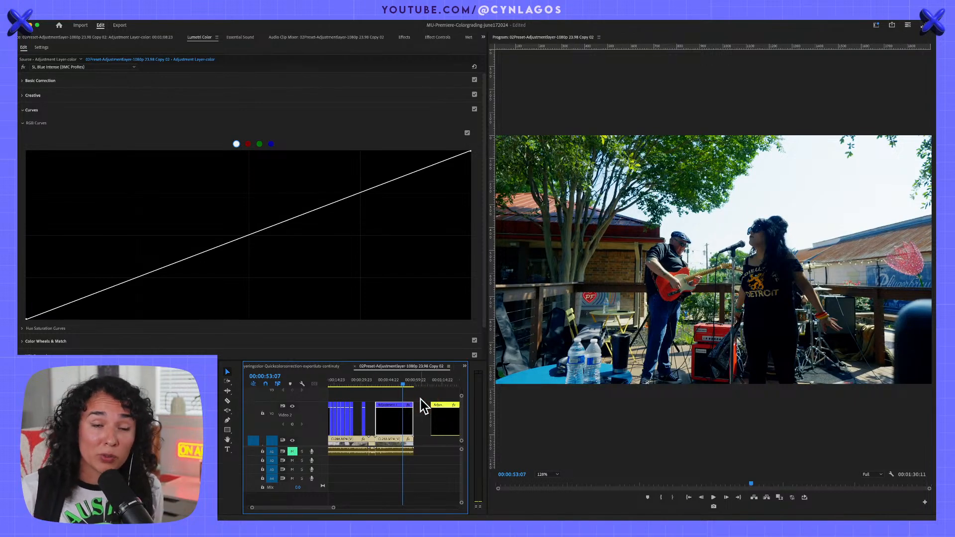
In Color Wheels & Match, tint the layer's shadows slightly toward orange-red, brighten them, and play back the final clip.
left_click(23, 123)
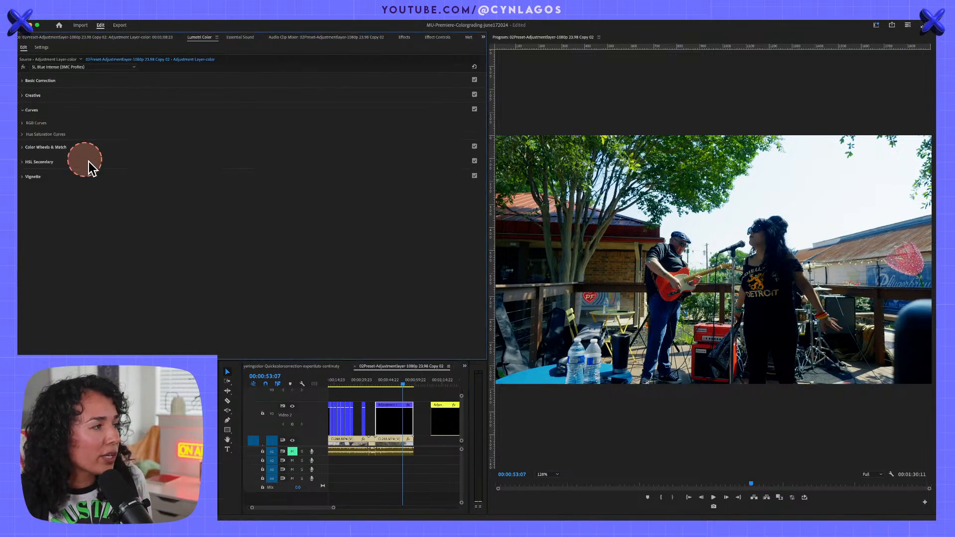
left_click(20, 146)
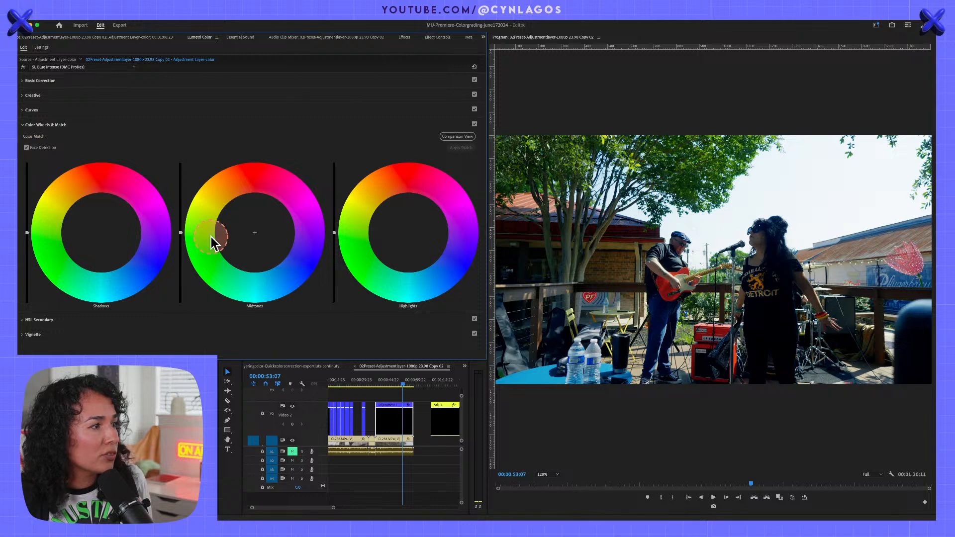
left_click(43, 152)
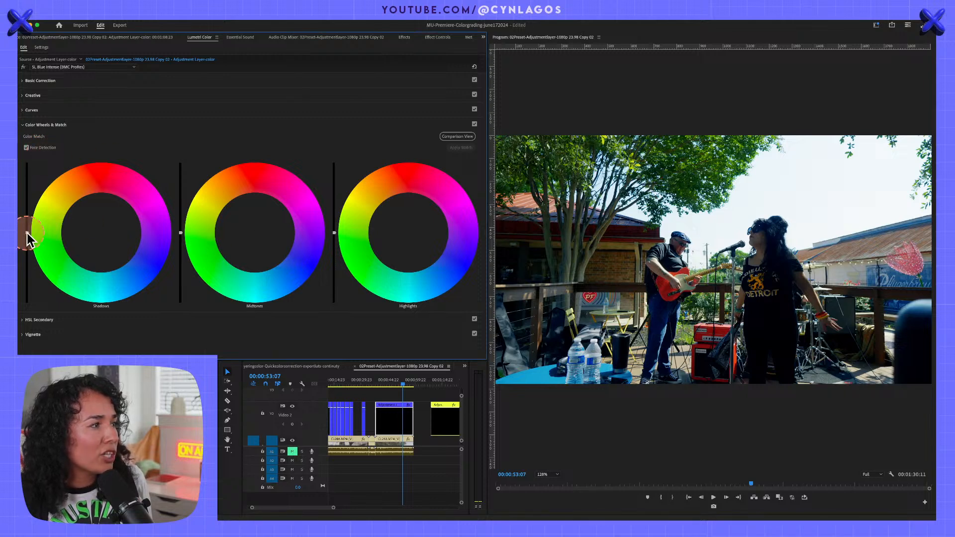
left_click_drag(103, 231, 94, 213)
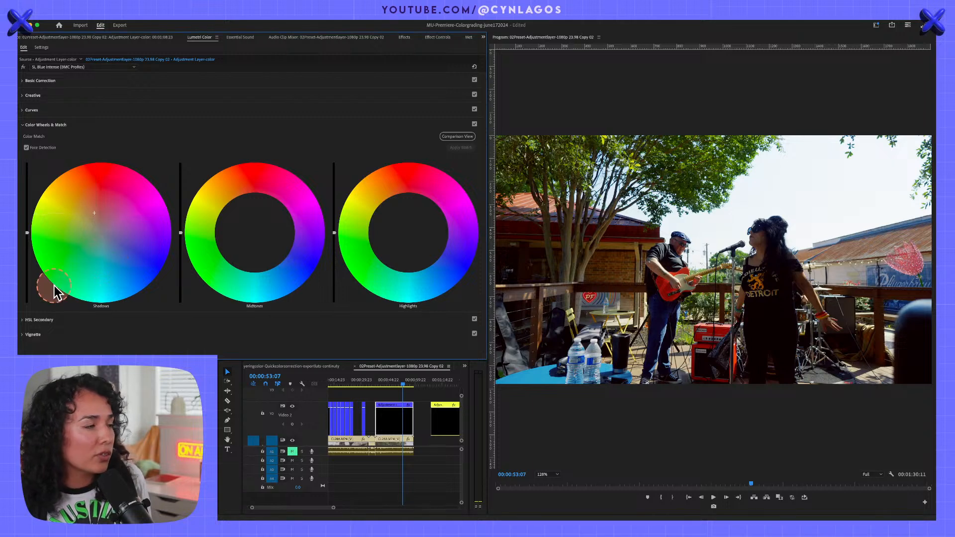
left_click_drag(28, 233, 28, 232)
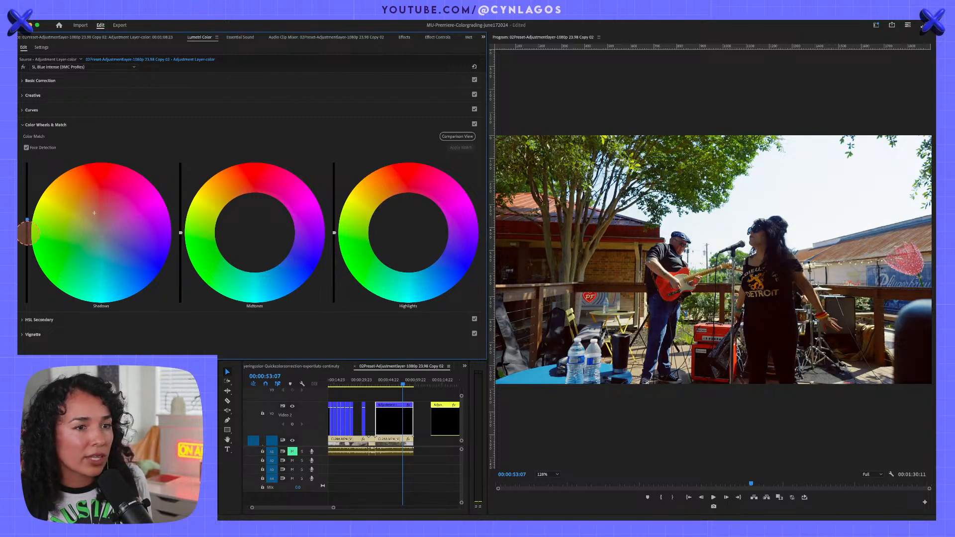
left_click(385, 383)
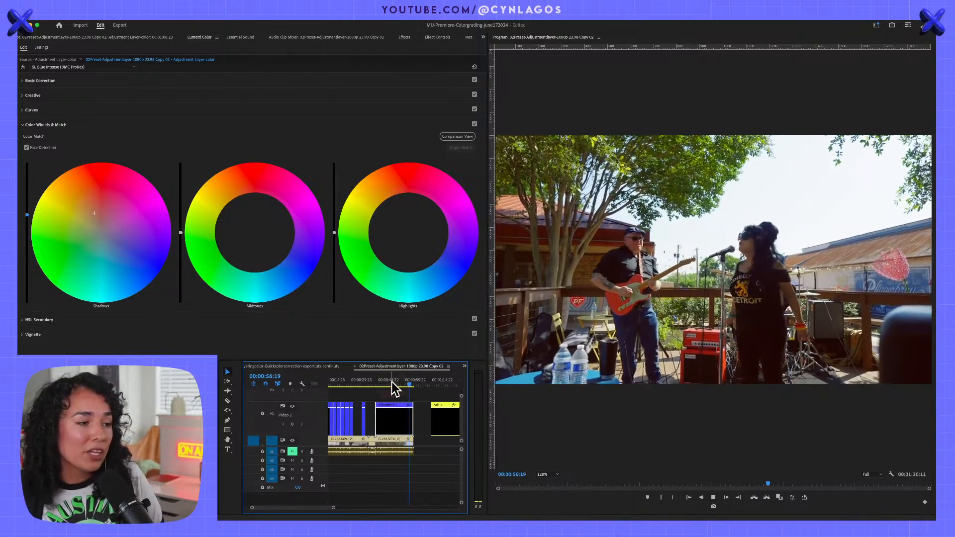
left_click(419, 385)
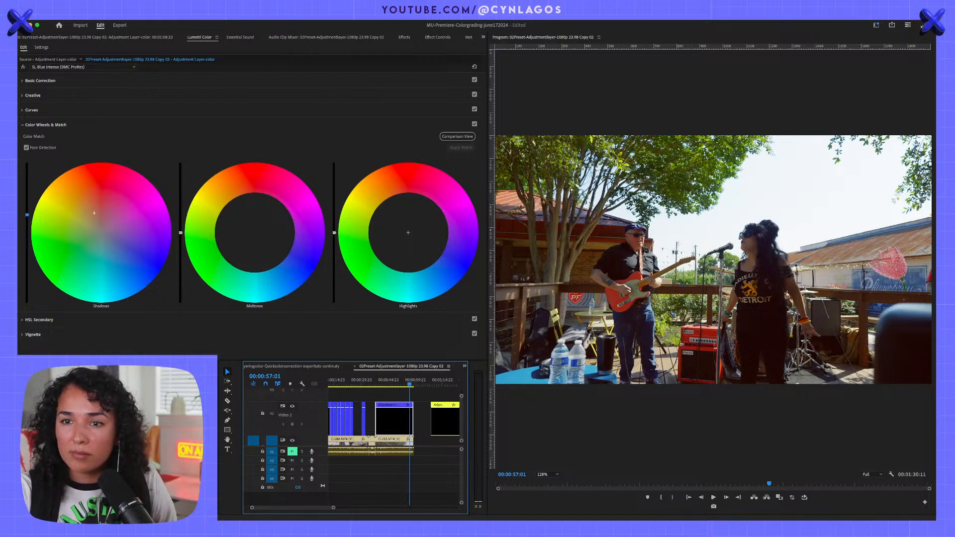
Switch to Adobe Lightroom.
key("super+Tab")
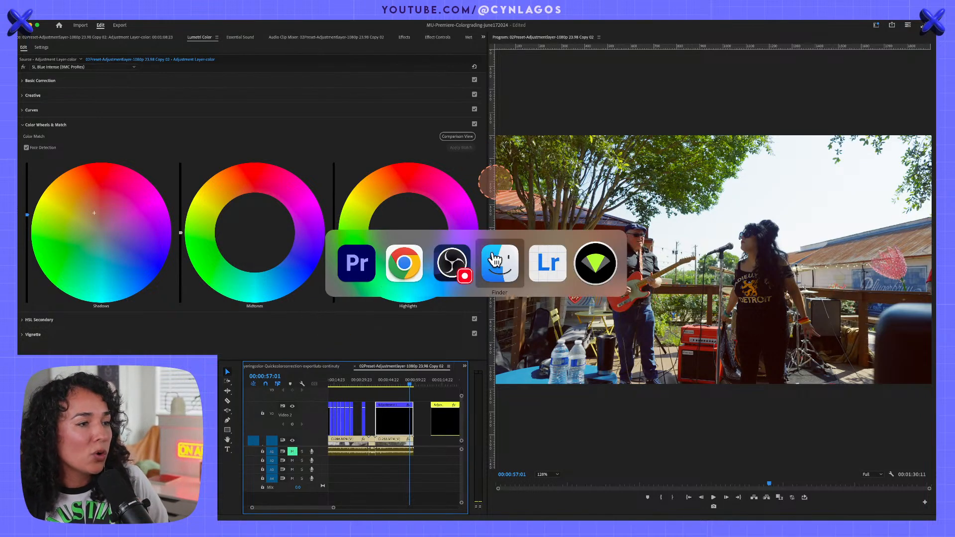
left_click(536, 277)
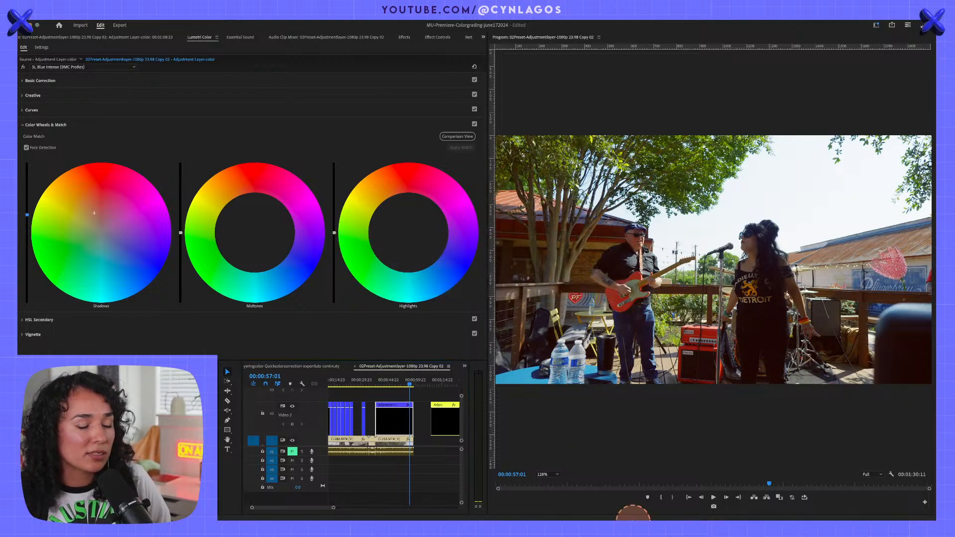
left_click(649, 505)
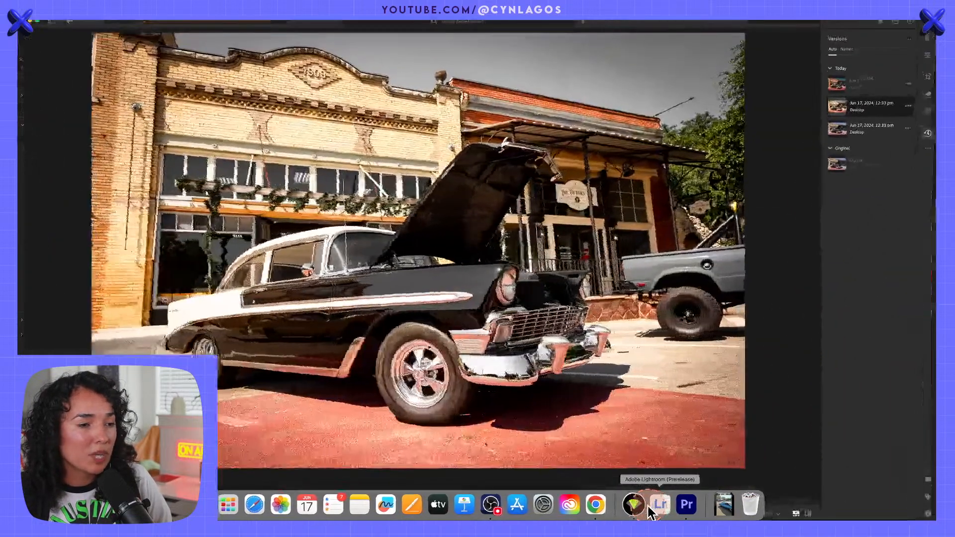
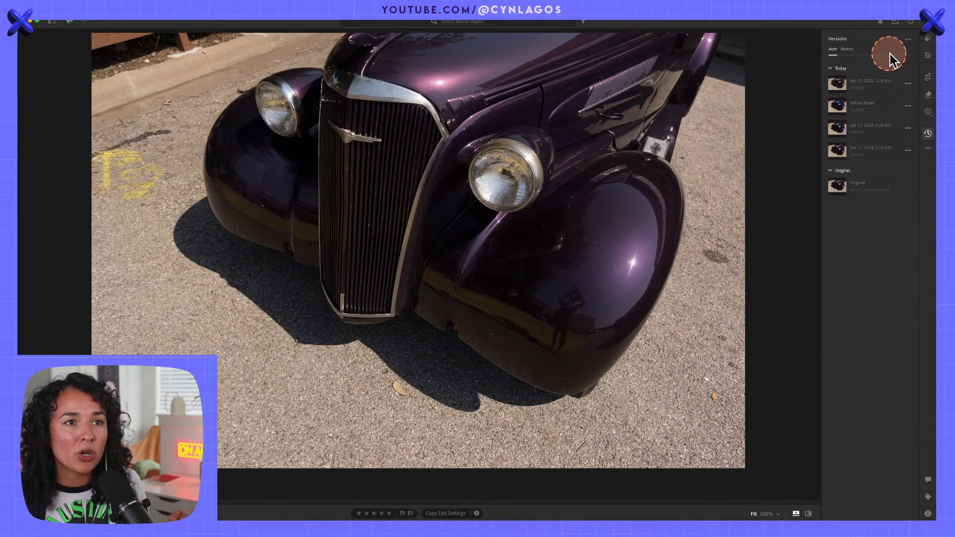
Show the Edit controls and Presets for the purple car photo, and browse the Recommended presets.
left_click(926, 51)
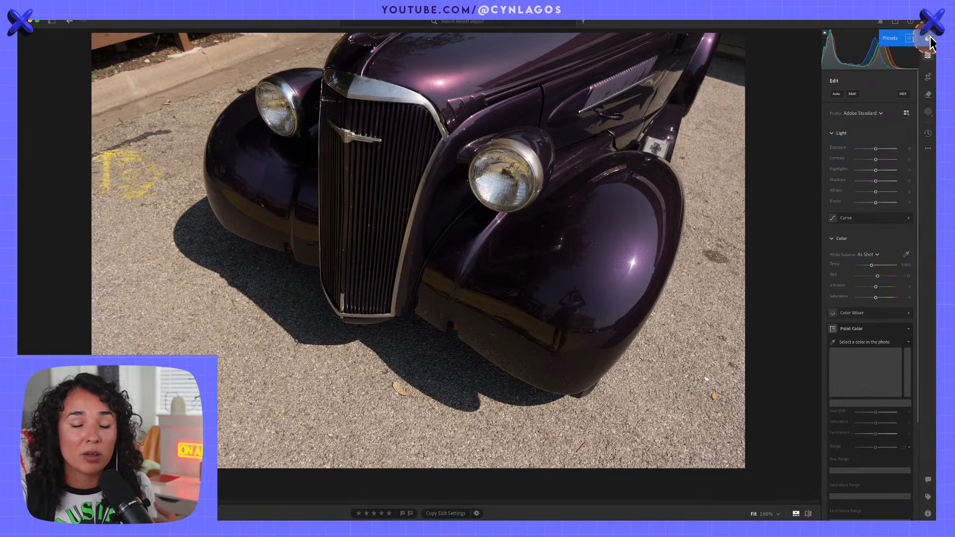
left_click(927, 40)
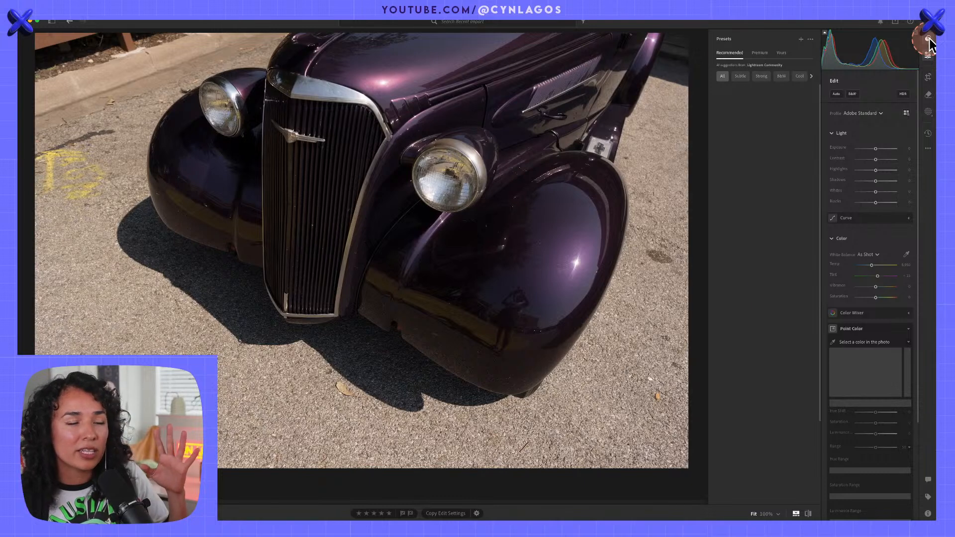
left_click(739, 49)
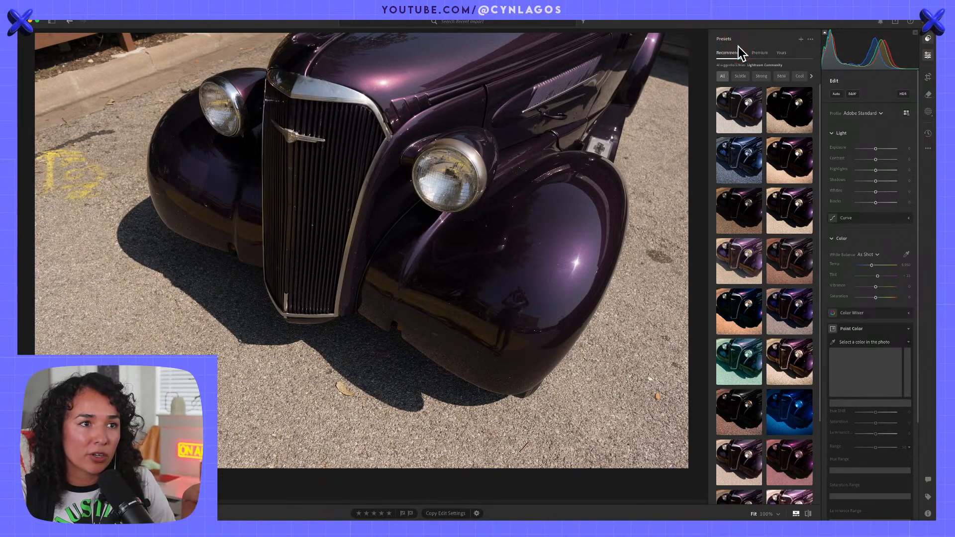
left_click(751, 51)
left_click(730, 46)
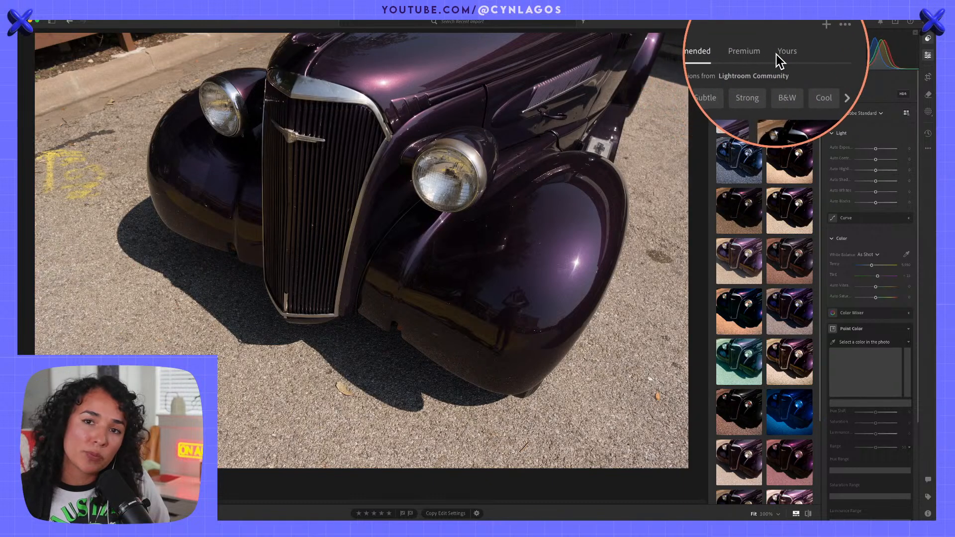
left_click(767, 53)
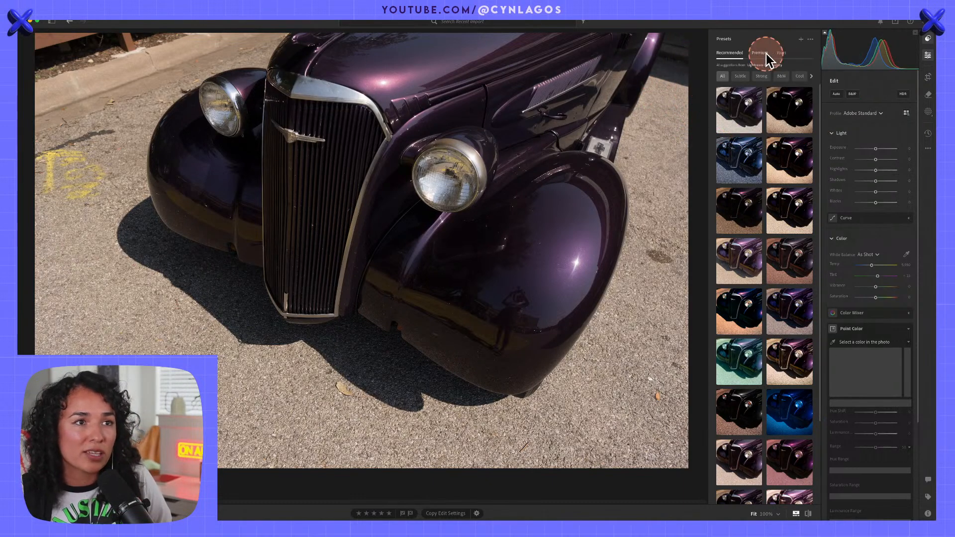
left_click(732, 53)
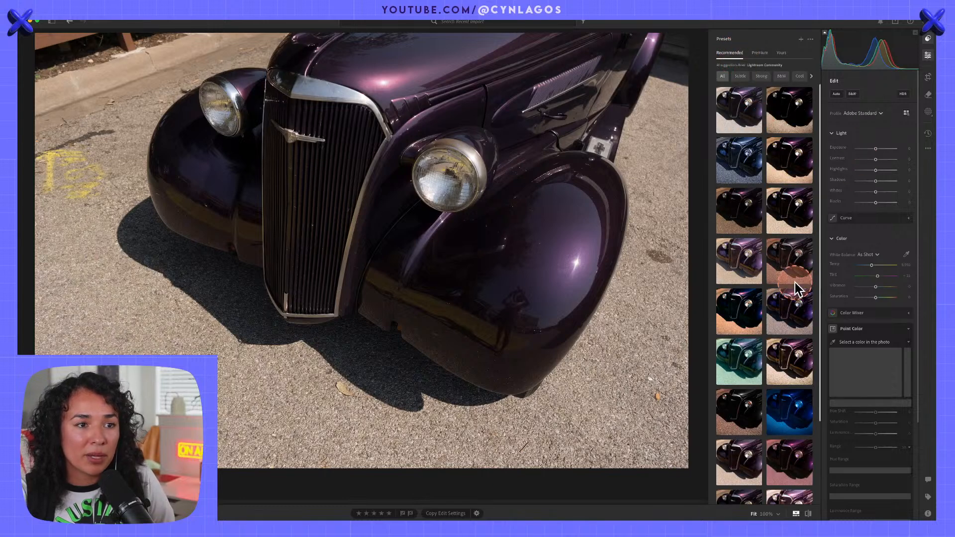
scroll(787, 339, "down", 1)
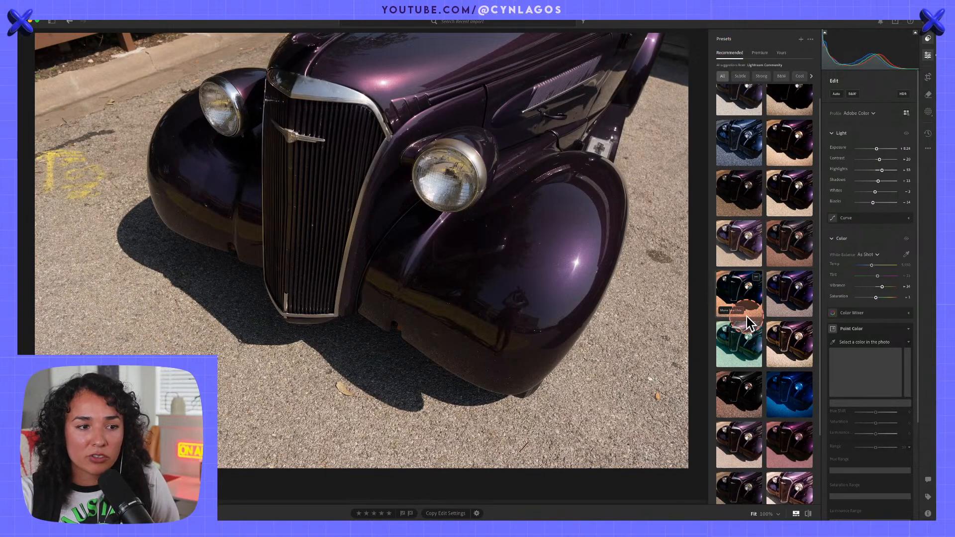
Go to the photo of the black-and-white classic car with its hood open and reset its edits to the original.
key("Right")
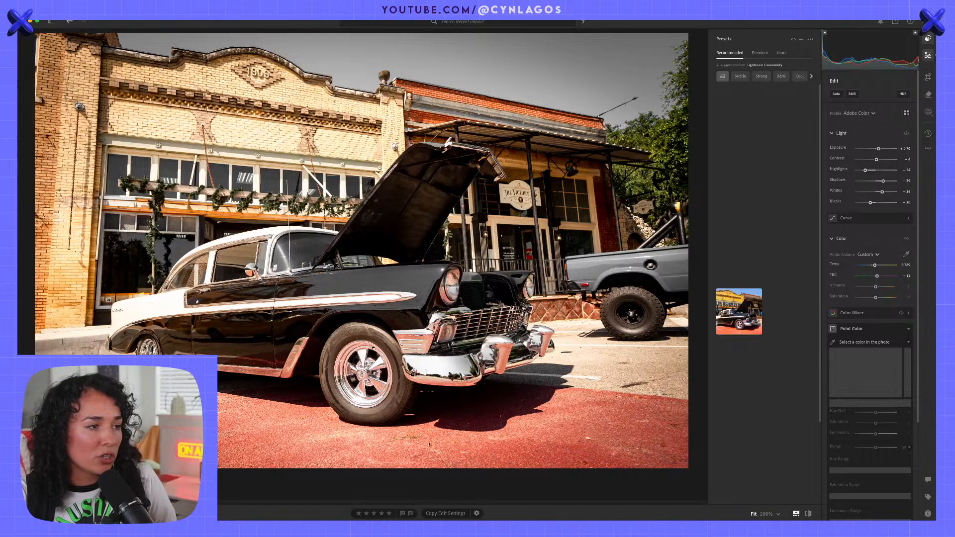
right_click(76, 246)
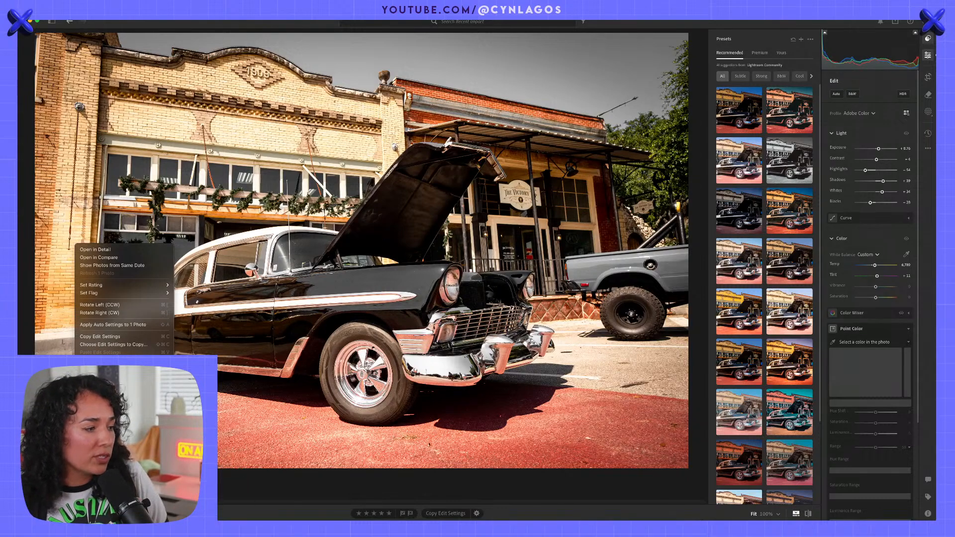
left_click(96, 360)
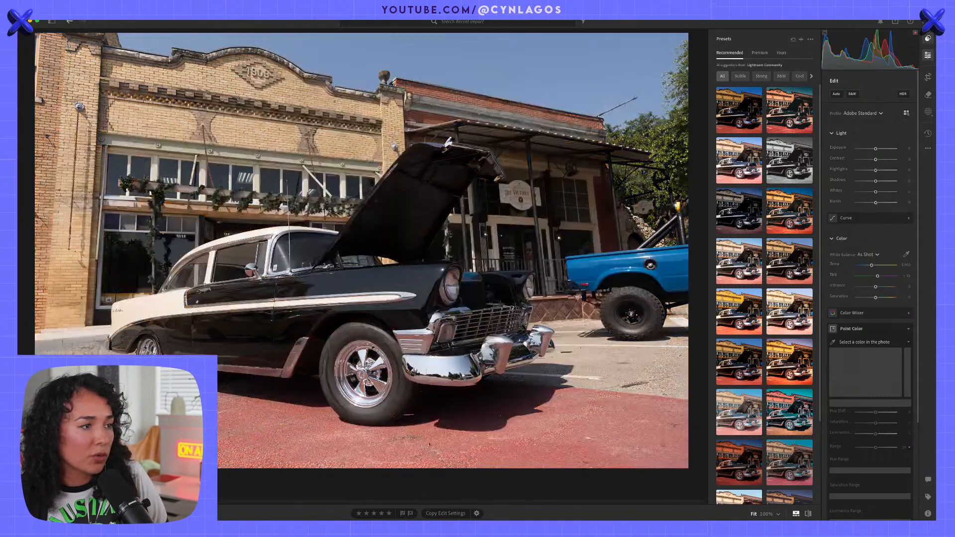
Try the first two recommended color presets and the black-and-white preset below them on the classic car photo.
left_click(752, 117)
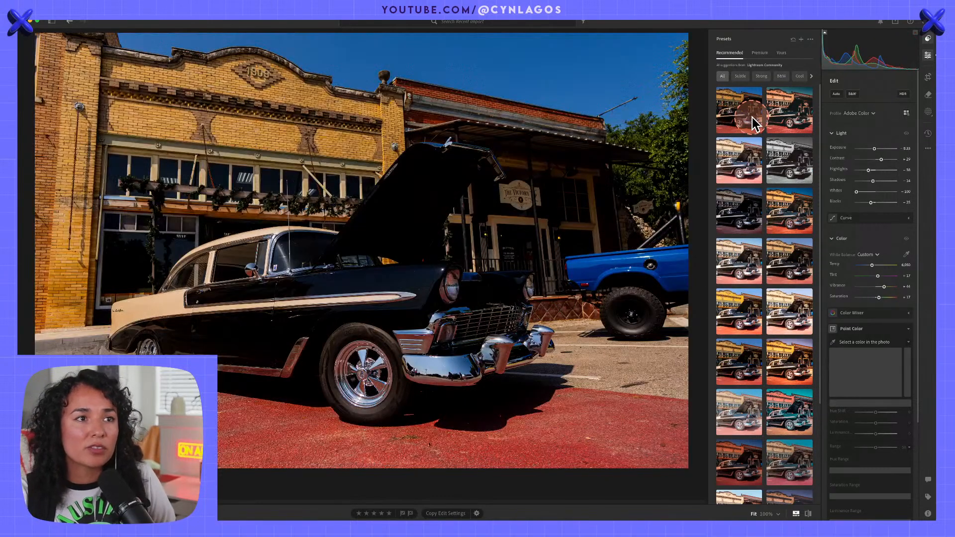
left_click(785, 114)
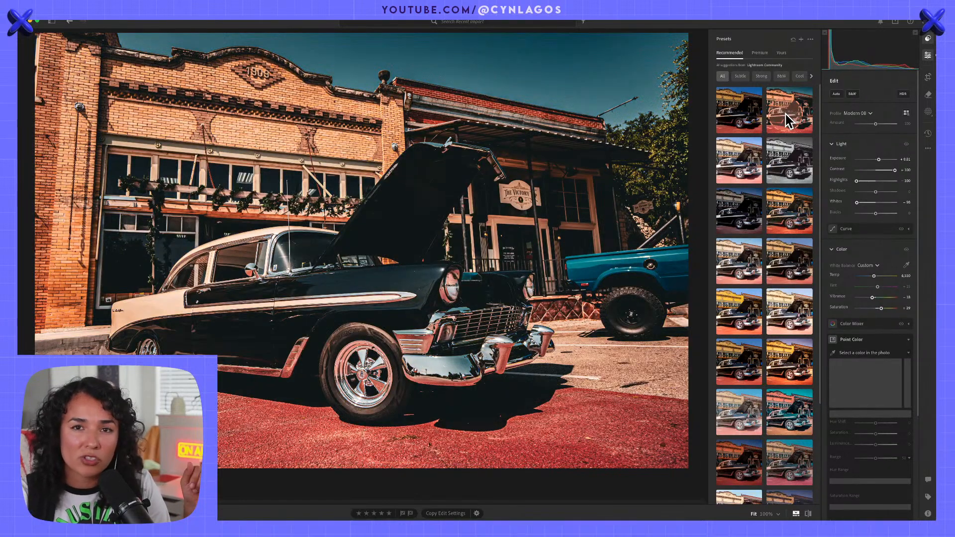
left_click(768, 167)
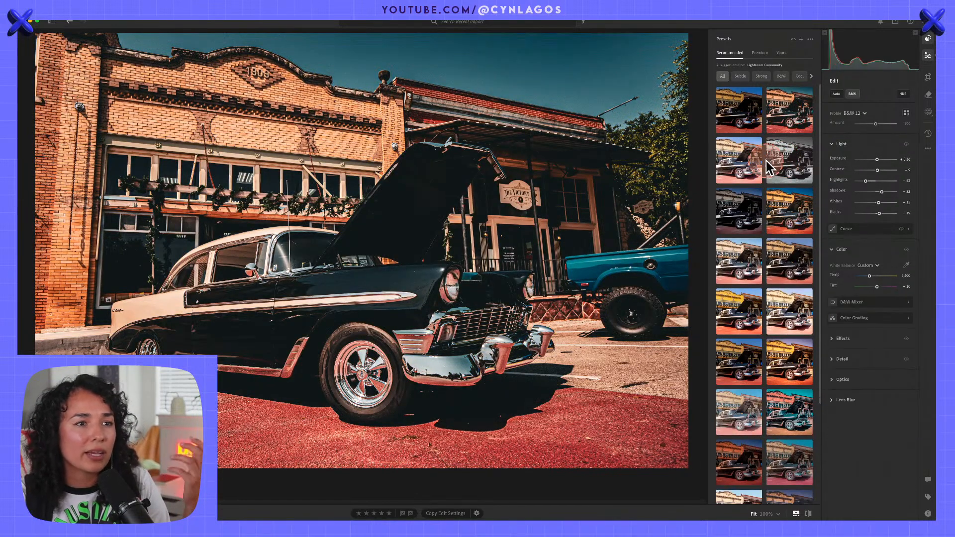
Filter the recommended presets by Dark and apply the second suggestion to the classic car photo.
scroll(714, 351, "down", 2)
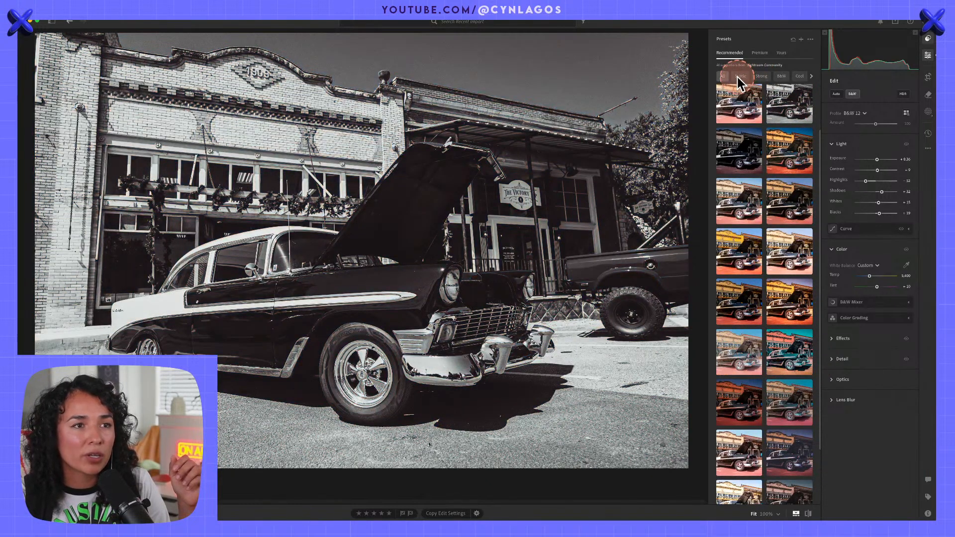
left_click(811, 75)
left_click(780, 77)
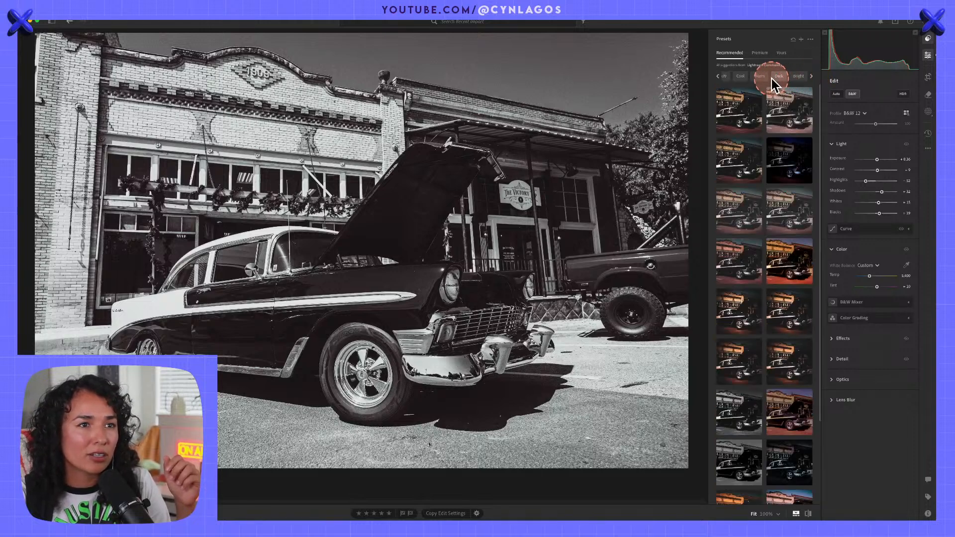
left_click(792, 114)
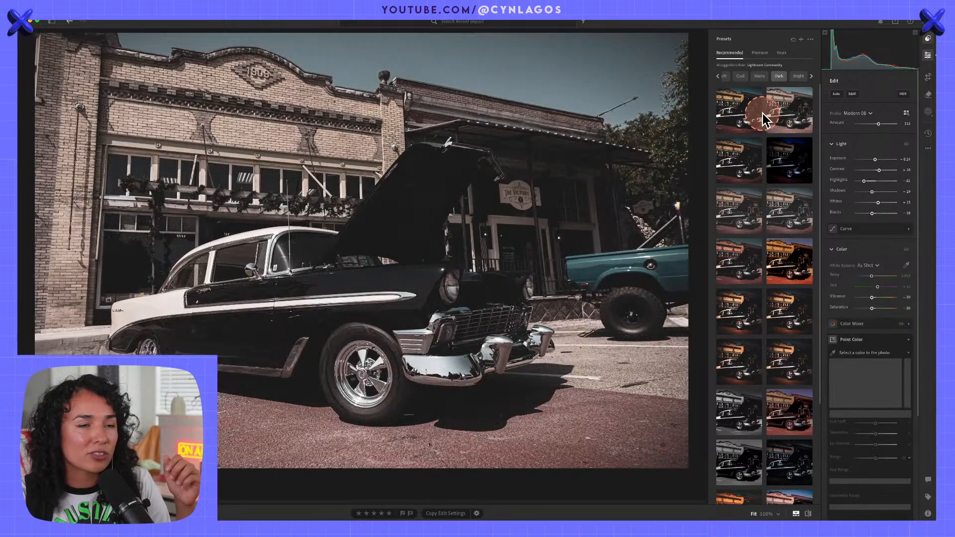
Apply the dark, warm orange preset in the second column of the fourth row to the classic car photo.
left_click(793, 218)
left_click(791, 261)
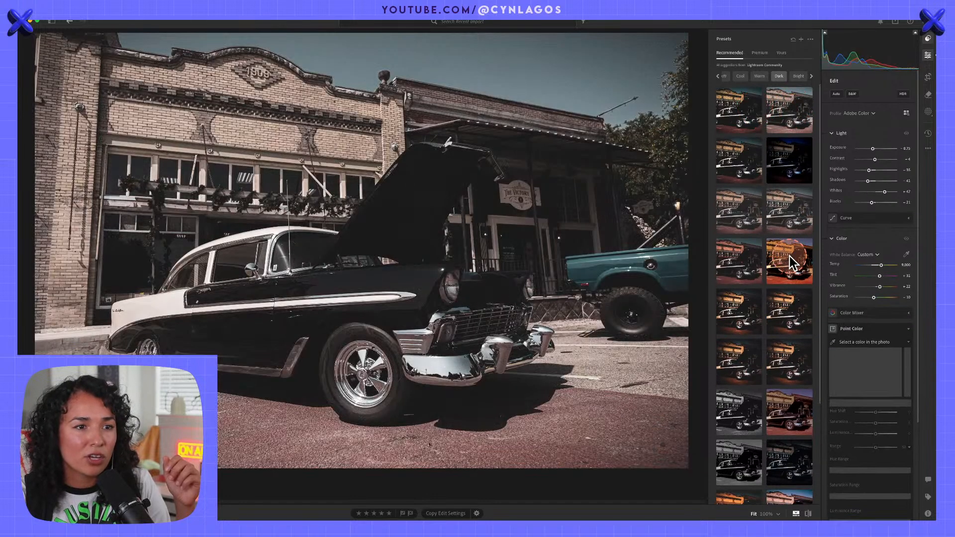
scroll(793, 298, "down", 1)
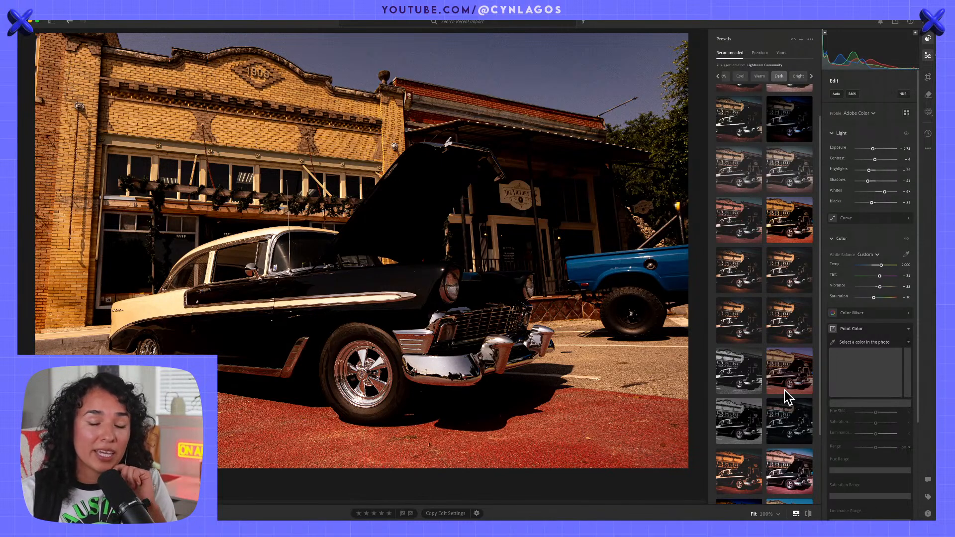
Export the edited classic car photo as a JPG into the image reference folder.
left_click(895, 22)
left_click(844, 80)
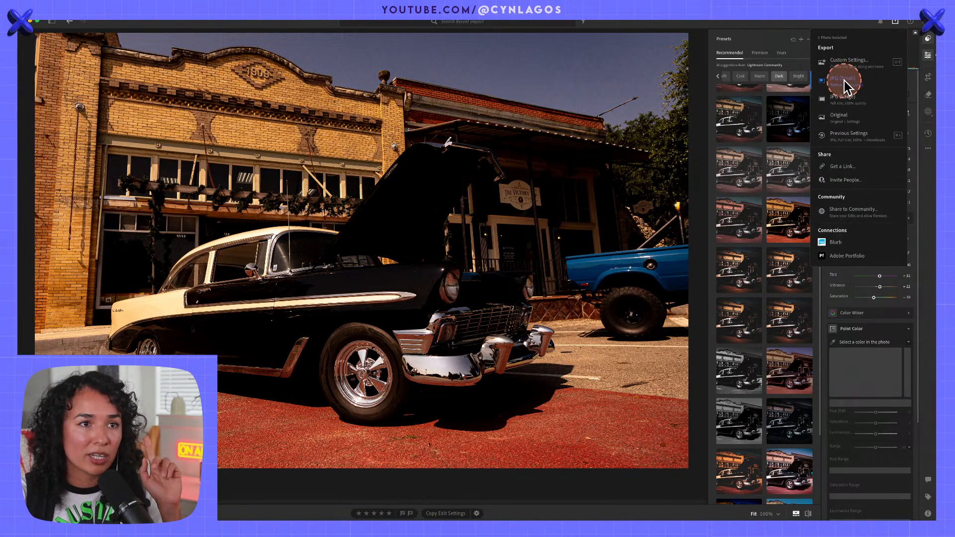
left_click(844, 81)
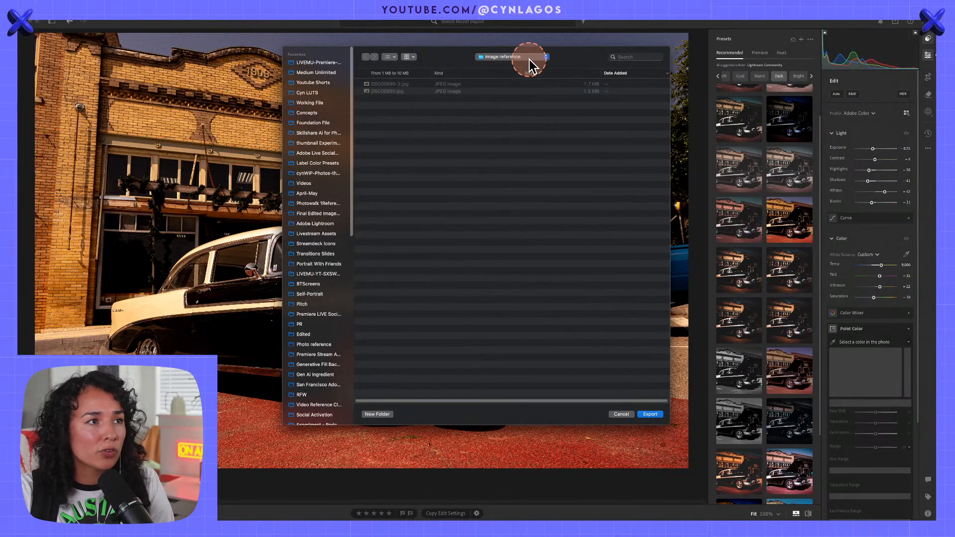
left_click(650, 414)
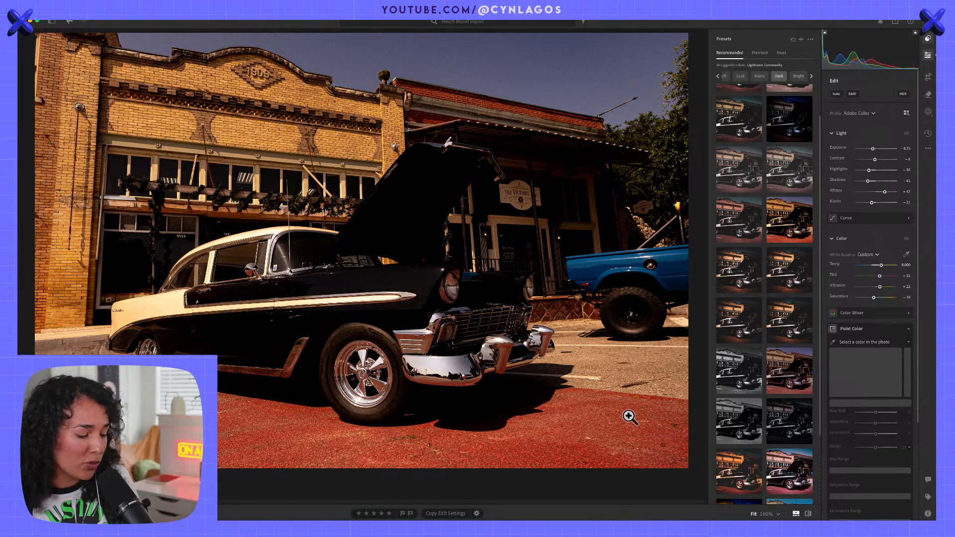
Switch to Premiere Pro, open the 03ColorMatch-1080p 23.98 sequence, and place the playhead over the car photo at its start.
key("super+Tab")
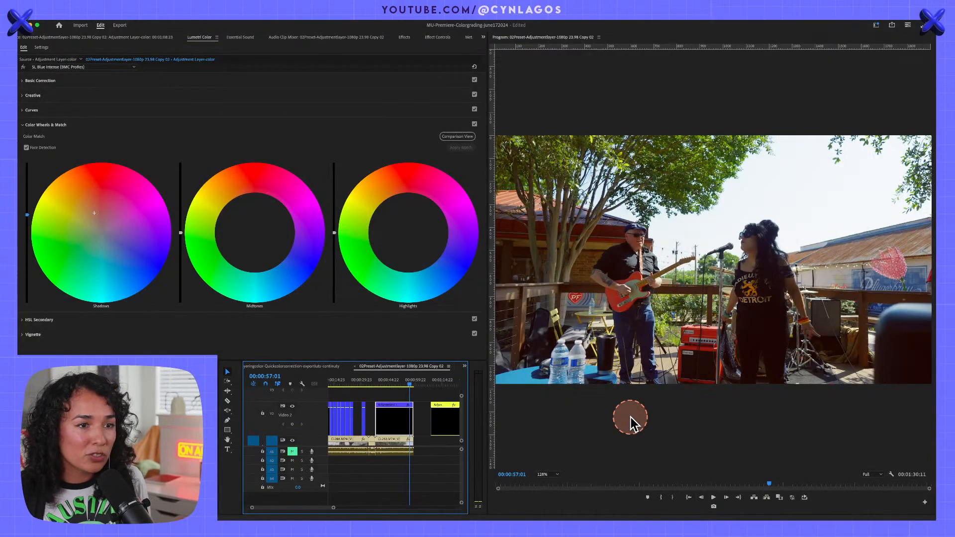
left_click(361, 368)
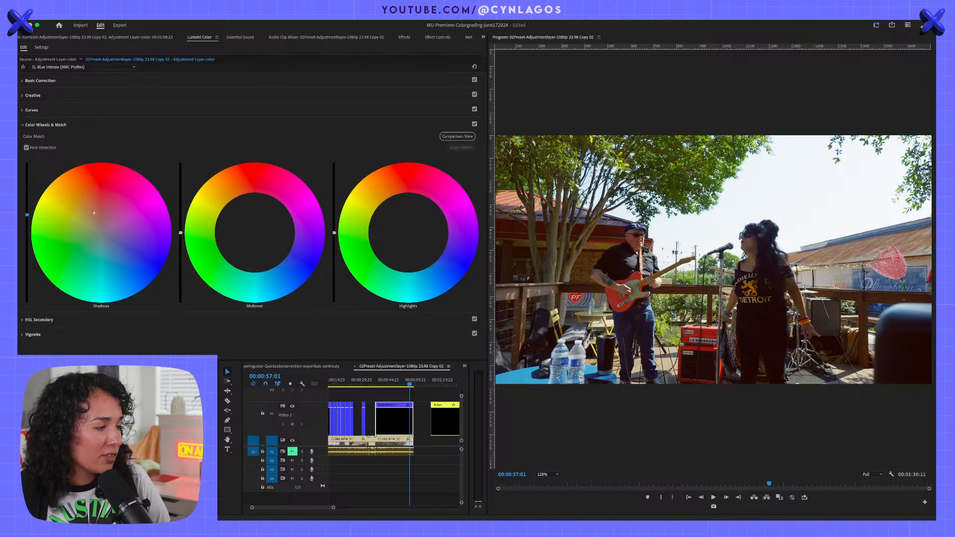
double_click(118, 437)
left_click_drag(348, 381, 327, 380)
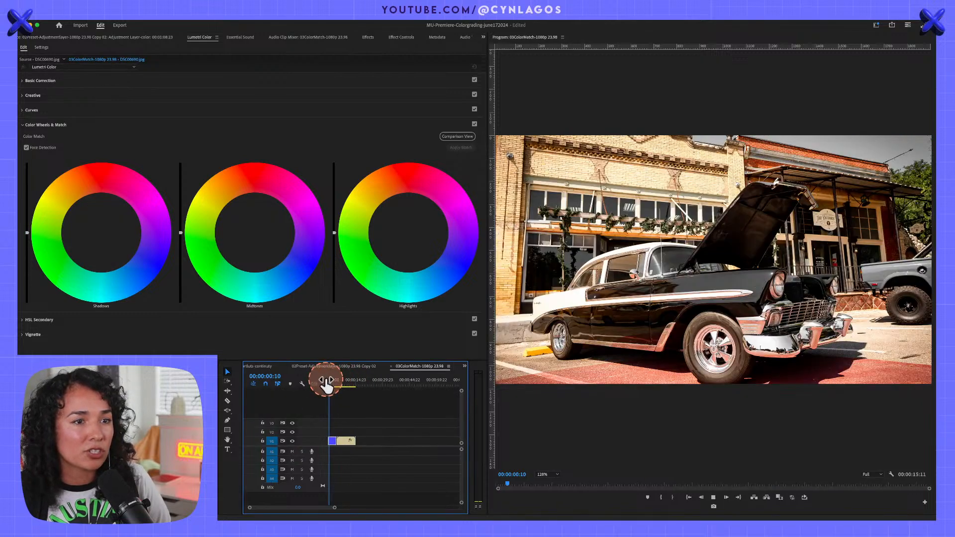
left_click(336, 440)
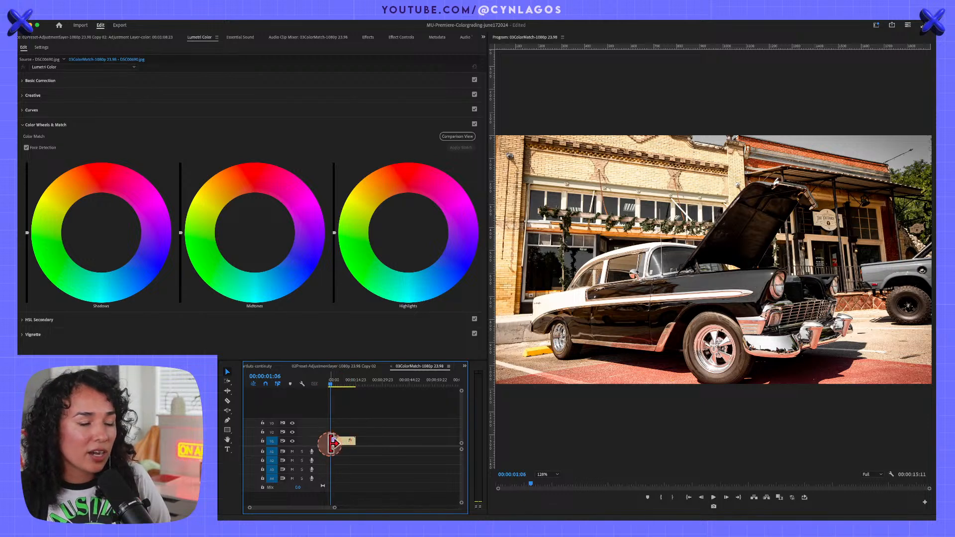
left_click(326, 441)
left_click(332, 388)
left_click(332, 440)
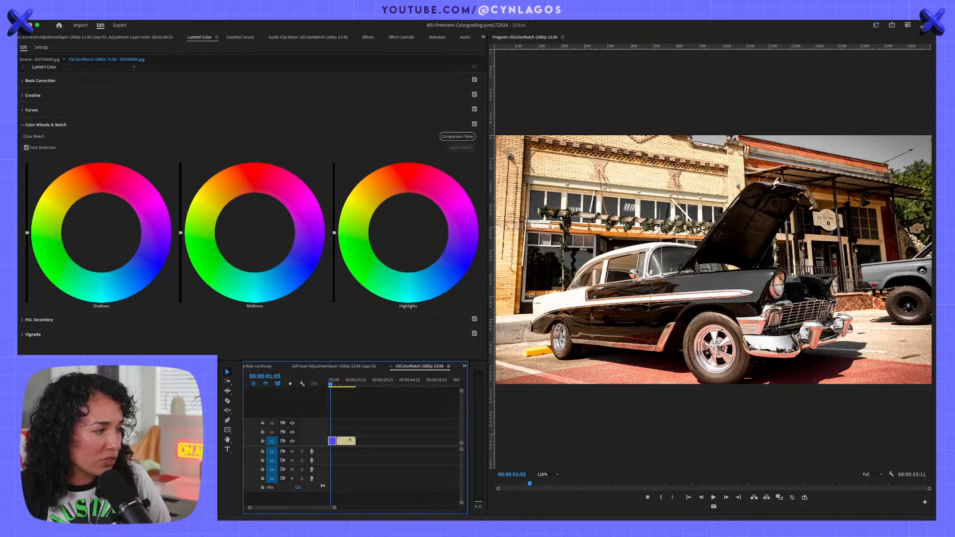
left_click(119, 443)
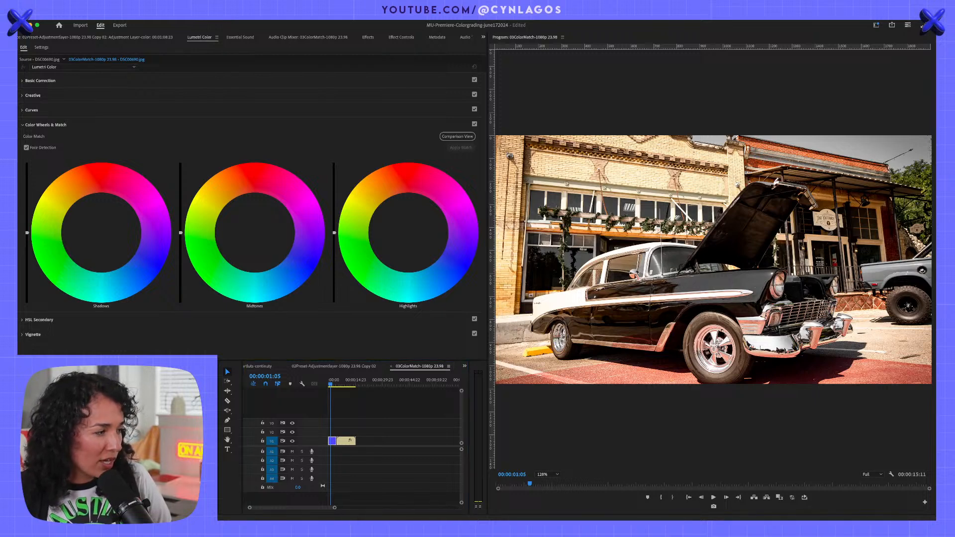
Preview and import DSC00690-3.jpg from the image reference folder into the project.
key("super+i")
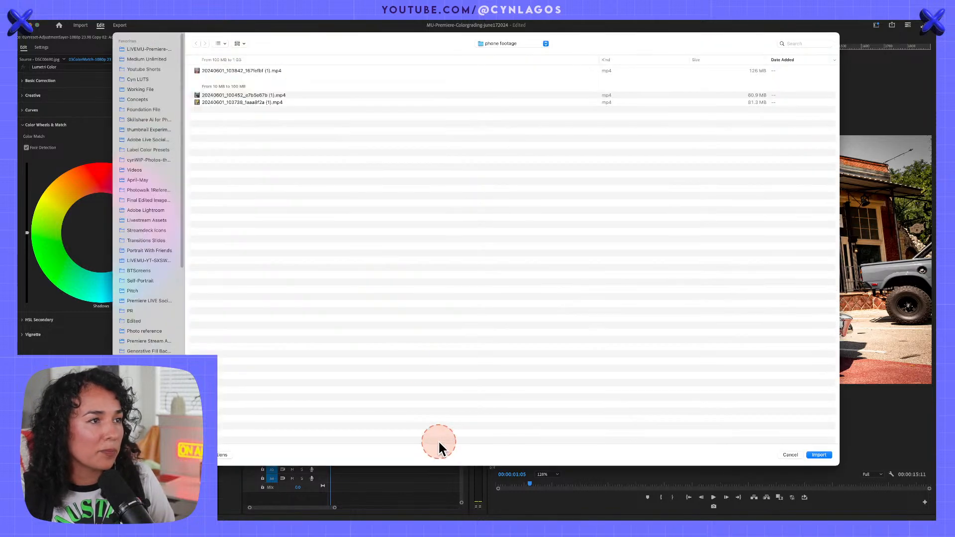
left_click(288, 103)
left_click(491, 43)
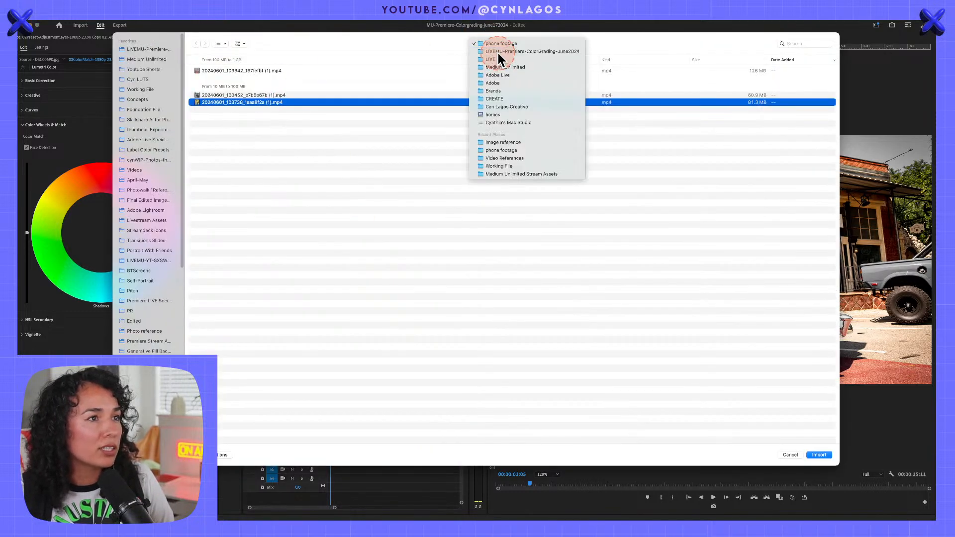
left_click(497, 50)
left_click(237, 78)
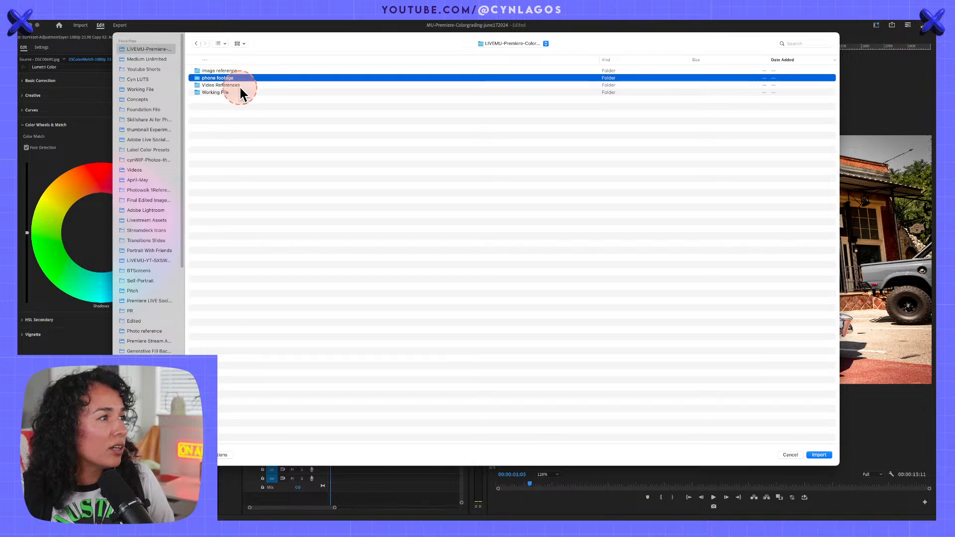
double_click(238, 70)
left_click(235, 74)
key("space")
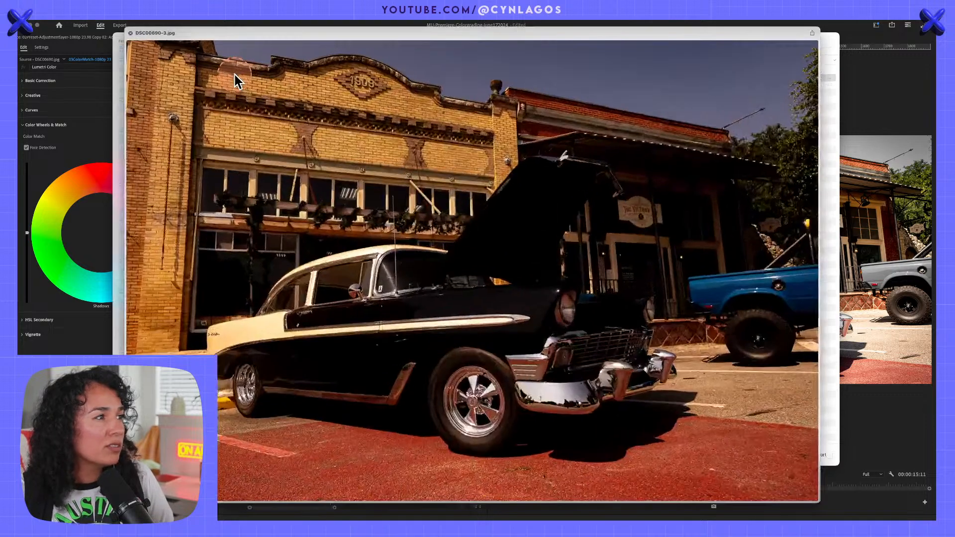
key("space")
double_click(234, 73)
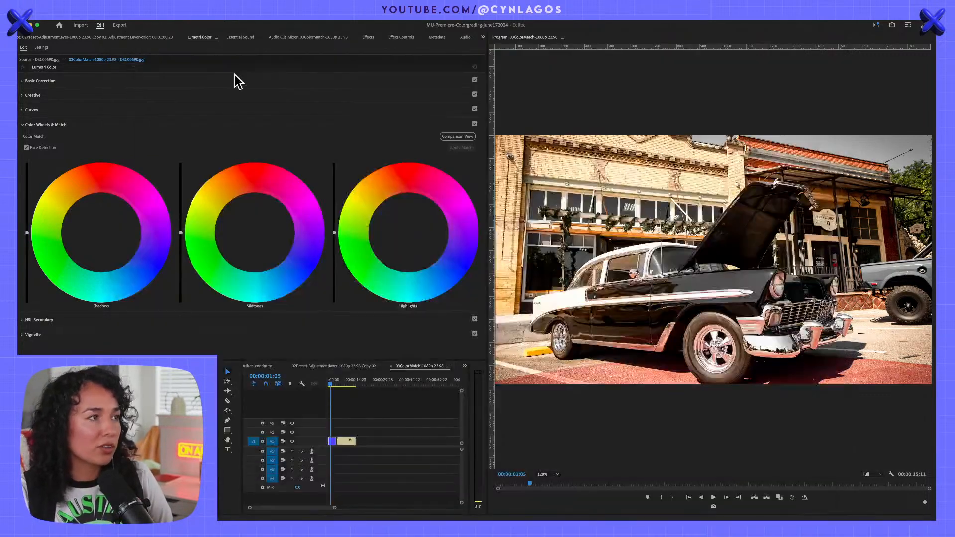
Replace the photo at the start of the sequence with the imported DSC00690-3.jpg, and preview the red car clip after it.
left_click_drag(149, 428, 332, 442)
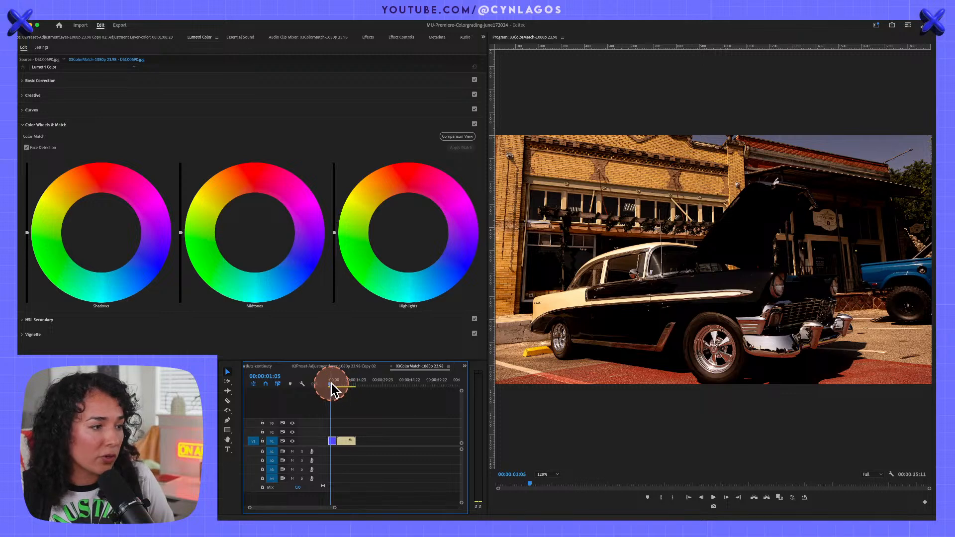
left_click_drag(332, 390, 343, 391)
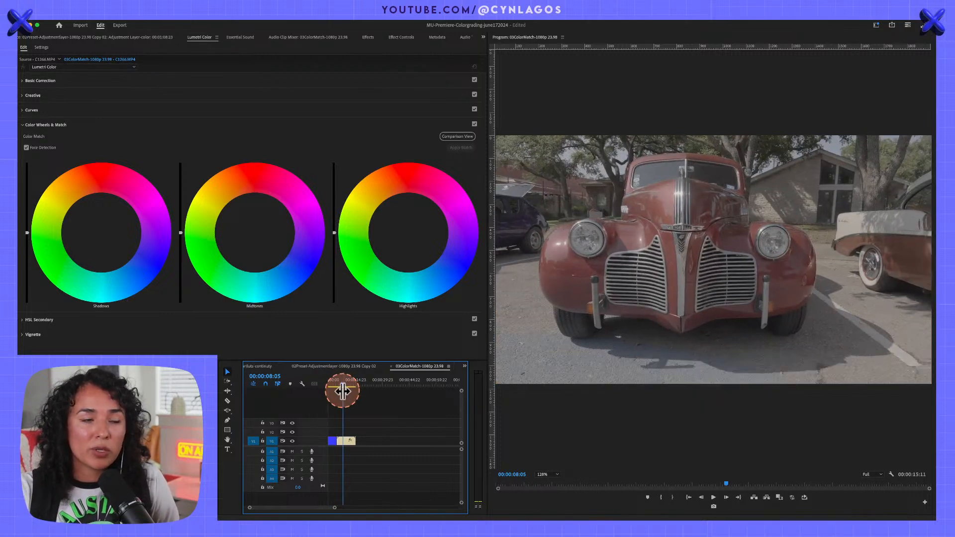
key("space")
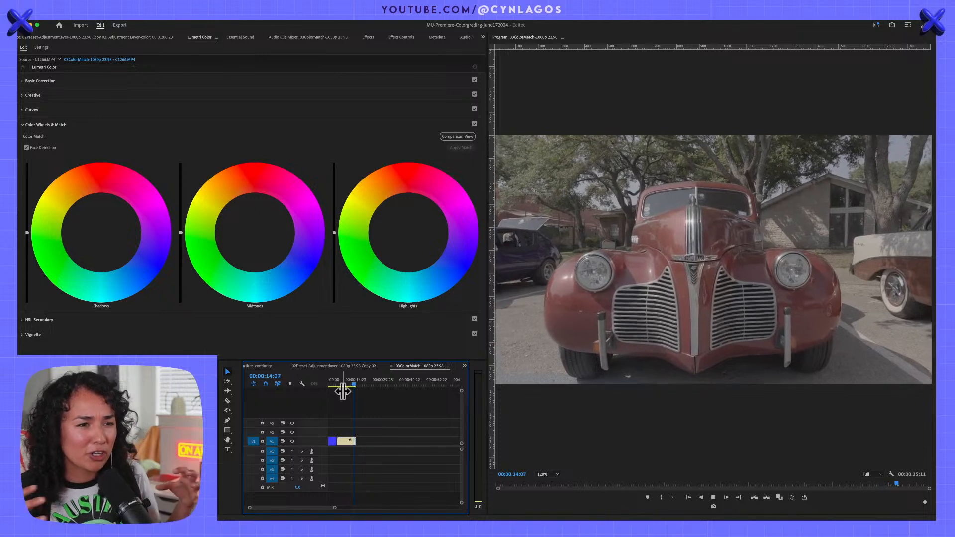
left_click_drag(355, 380, 330, 377)
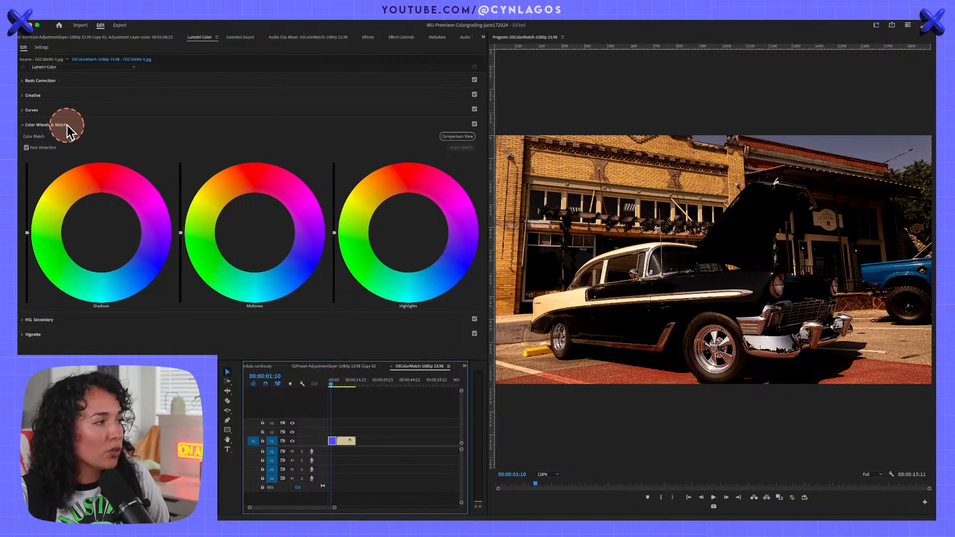
Turn on Comparison View, put the playhead on the red car clip, and move the reference frame within the classic car photo.
left_click(457, 136)
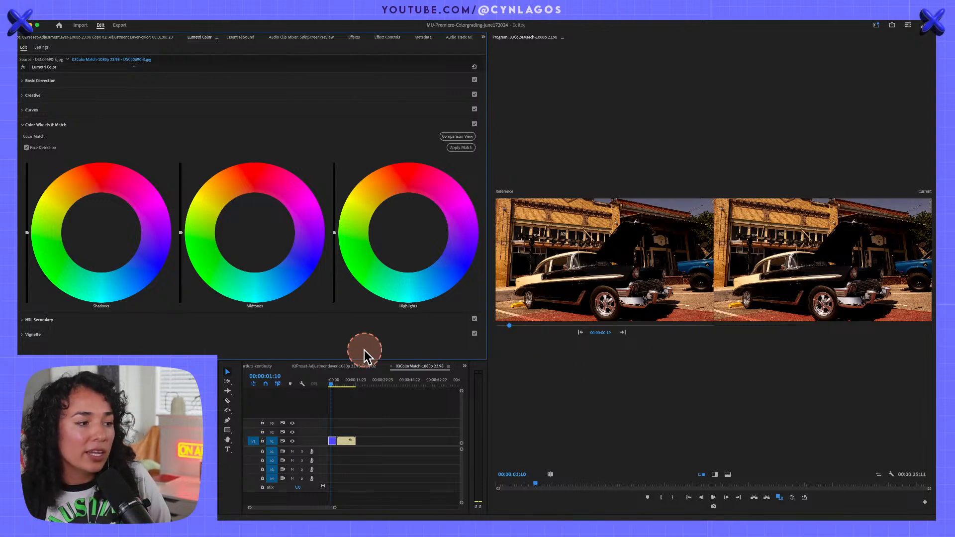
left_click_drag(334, 387, 355, 387)
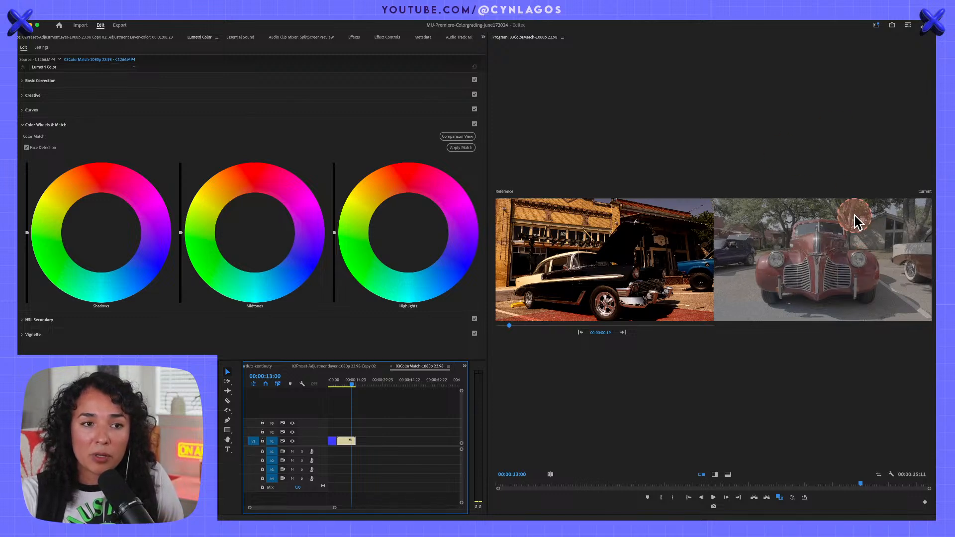
mouse_move(349, 383)
left_mouse_down()
mouse_move(332, 387)
mouse_move(352, 387)
left_mouse_up()
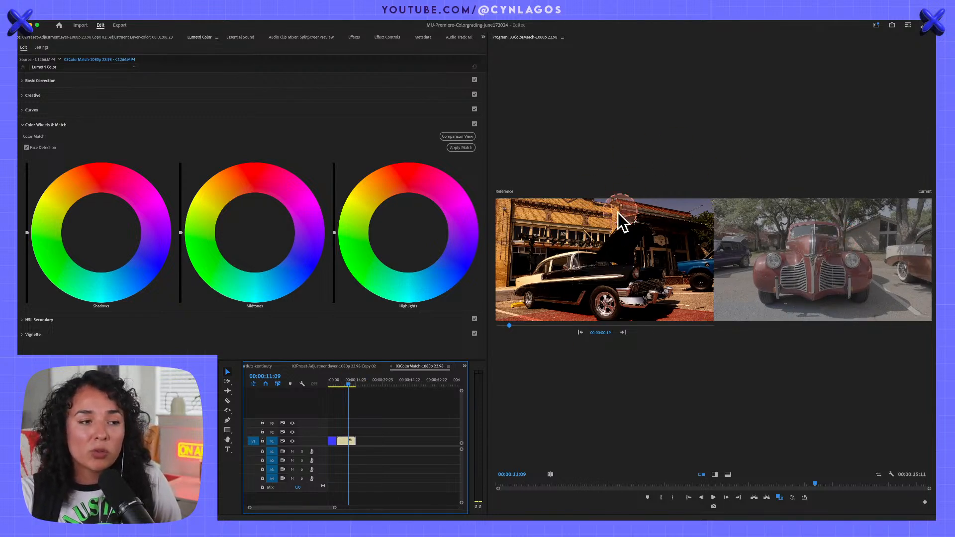
left_click_drag(509, 325, 542, 325)
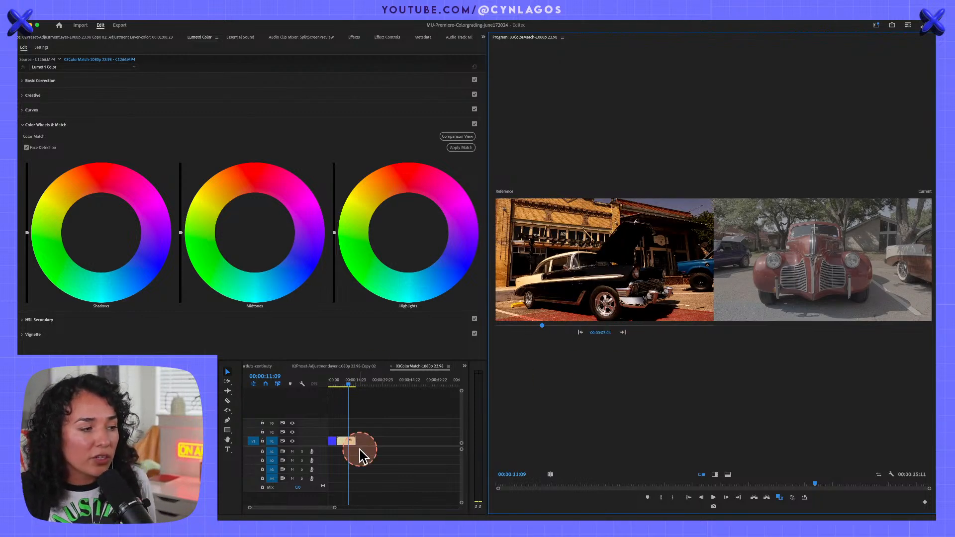
Check the photo's timecode in the sequence, return the playhead to the red car clip, and set the reference frame to 00:00:02:10.
left_click(276, 377)
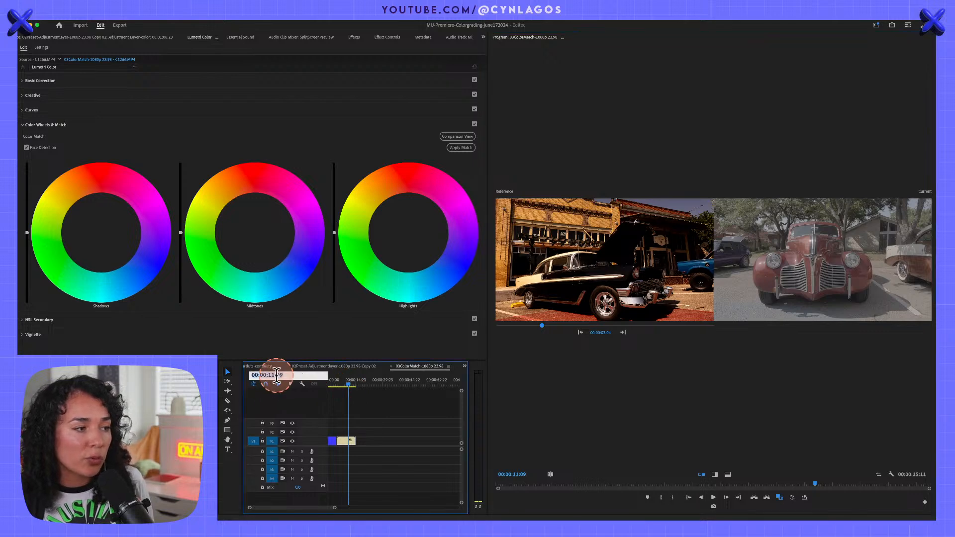
left_click(334, 382)
left_click(334, 383)
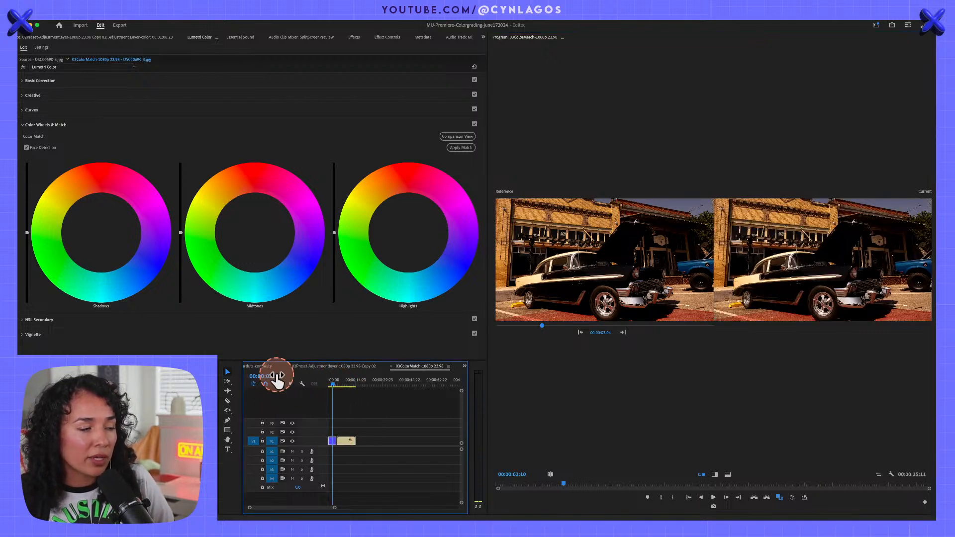
left_click(275, 378)
key("super+space")
left_click(280, 375)
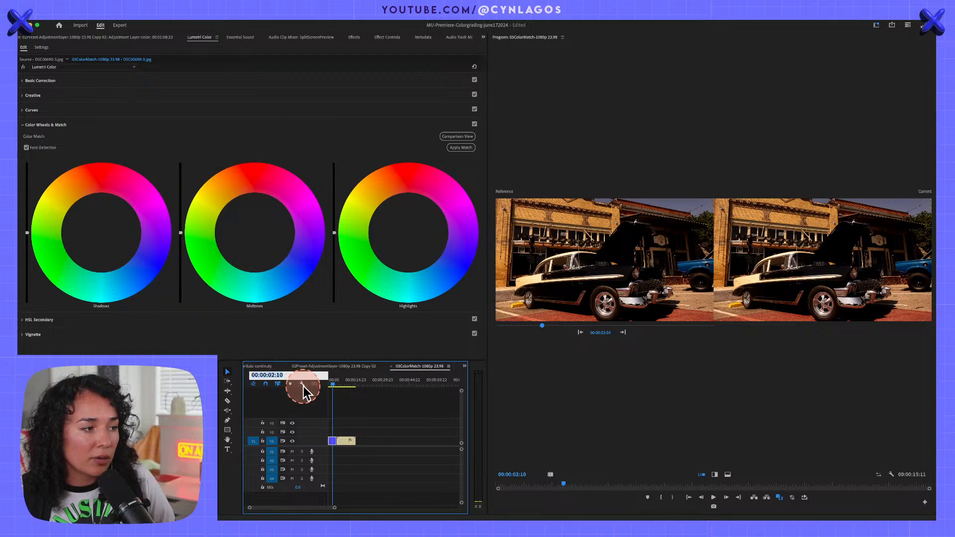
left_click(350, 382)
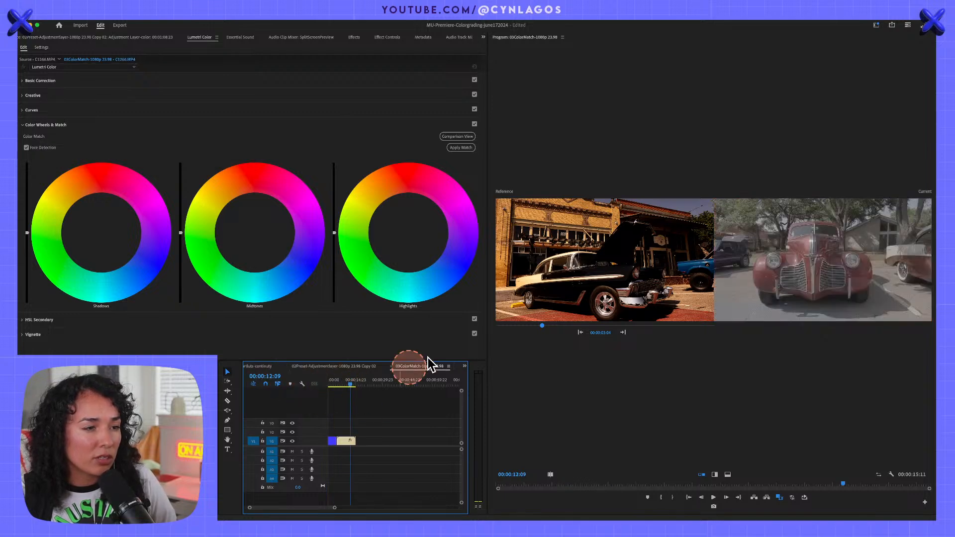
left_click(604, 333)
type("210")
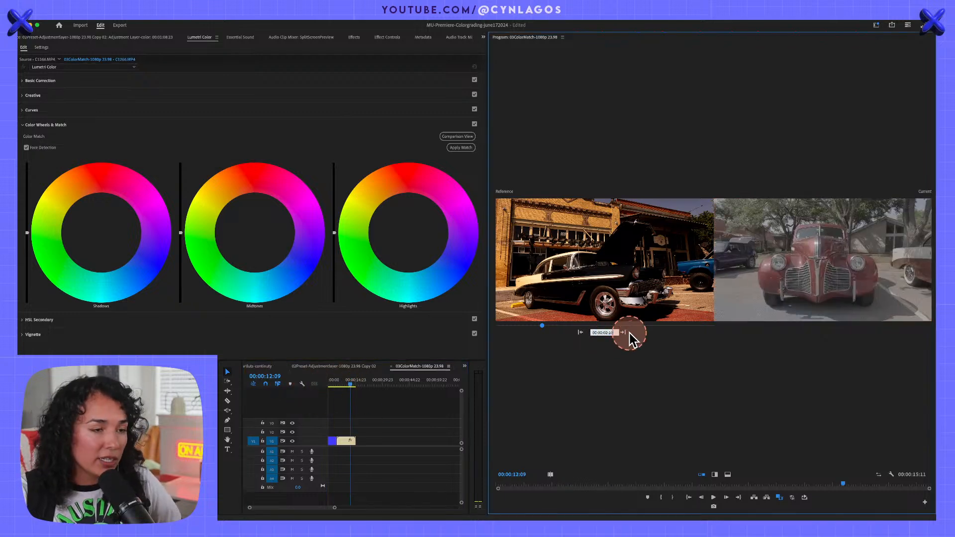
key("Return")
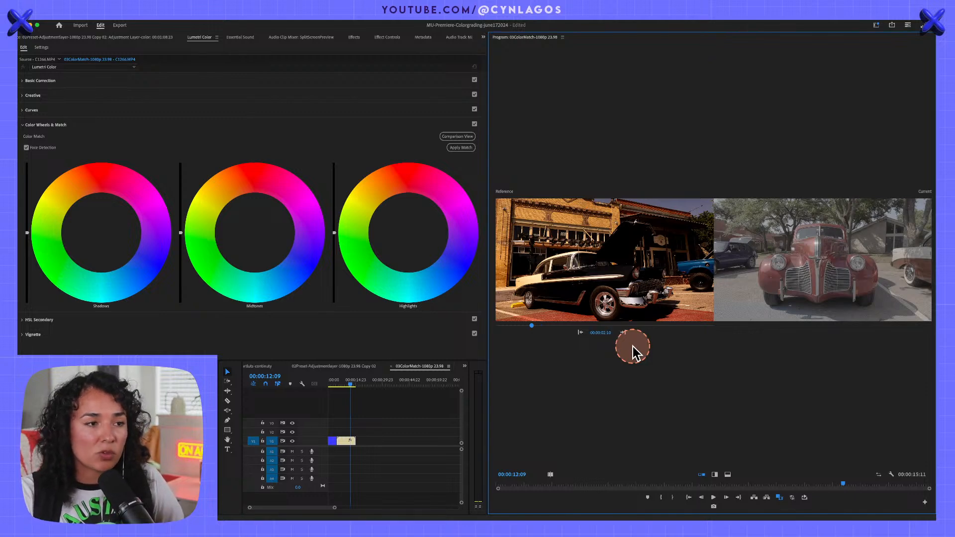
left_click(633, 346)
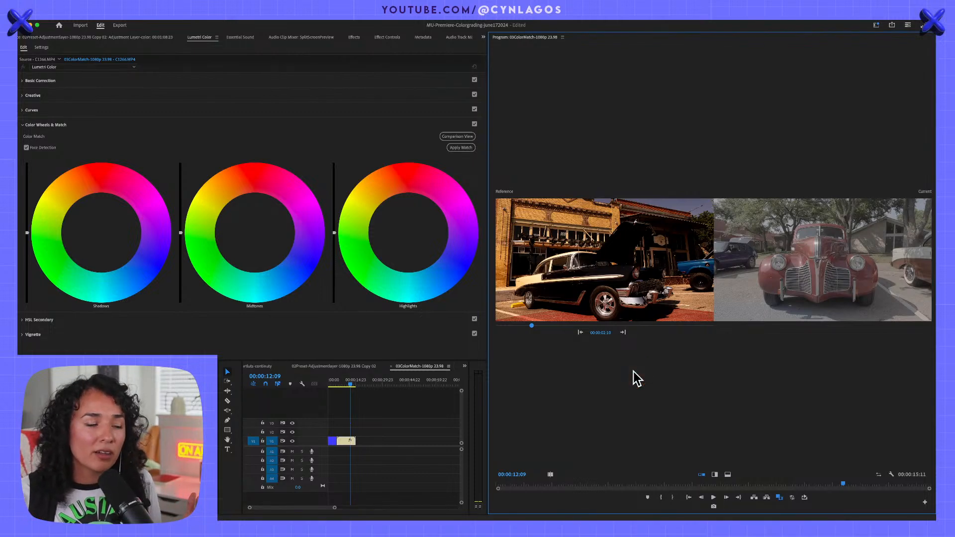
Move the playhead to 00:00:07:14 on the red car clip and maximize the Lumetri Color panel.
left_click(515, 199)
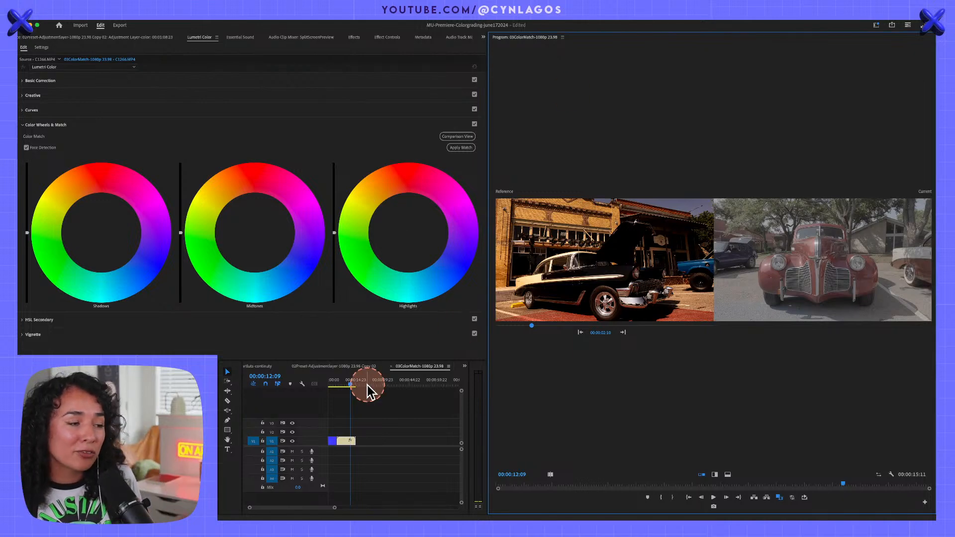
mouse_move(352, 384)
left_mouse_down()
mouse_move(336, 383)
mouse_move(344, 382)
left_mouse_up()
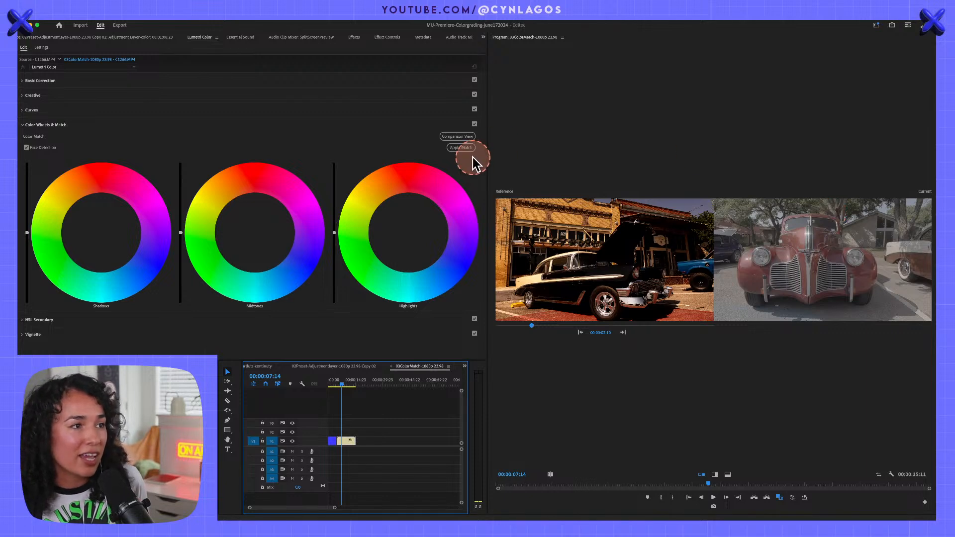
left_click(219, 141)
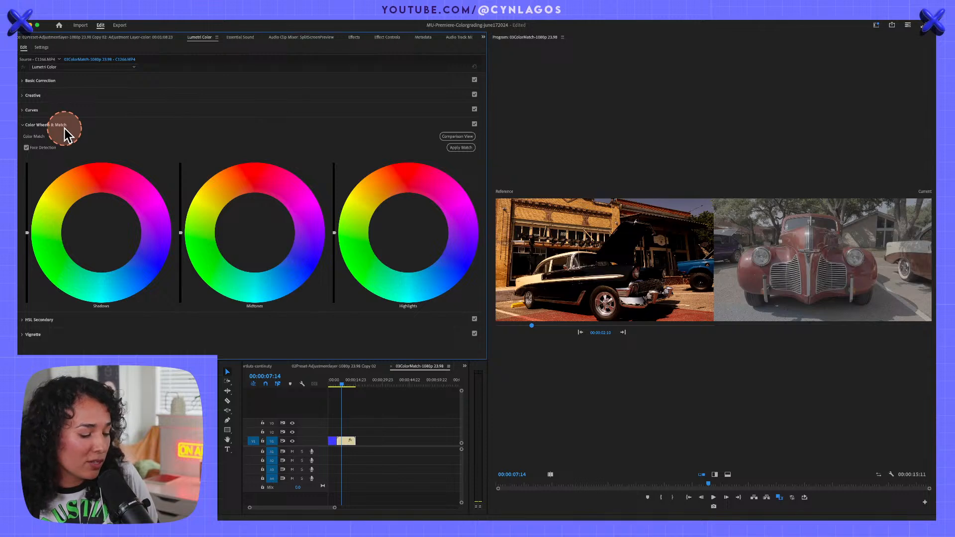
key("grave")
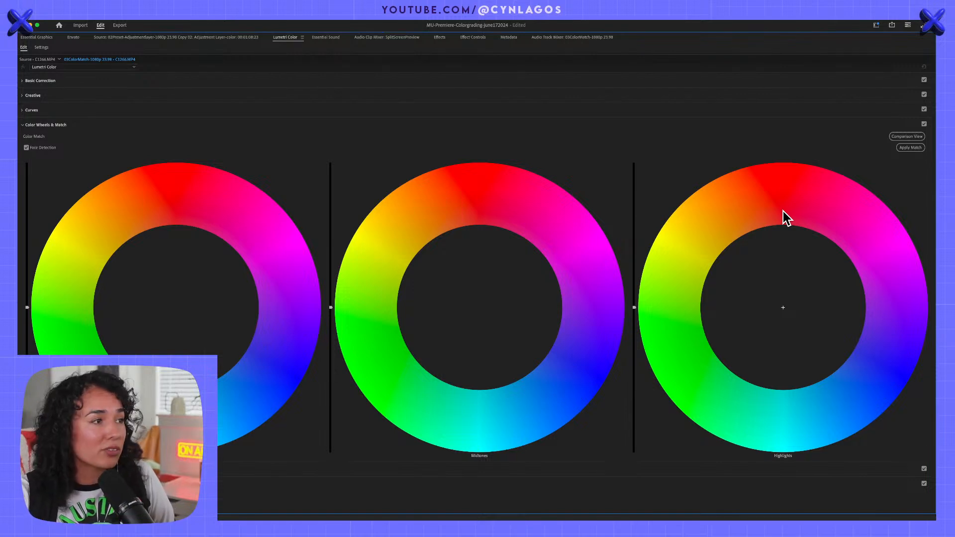
Restore the Lumetri Color panel to normal size, apply the color match to the red car clip, and turn off Comparison View.
key("grave")
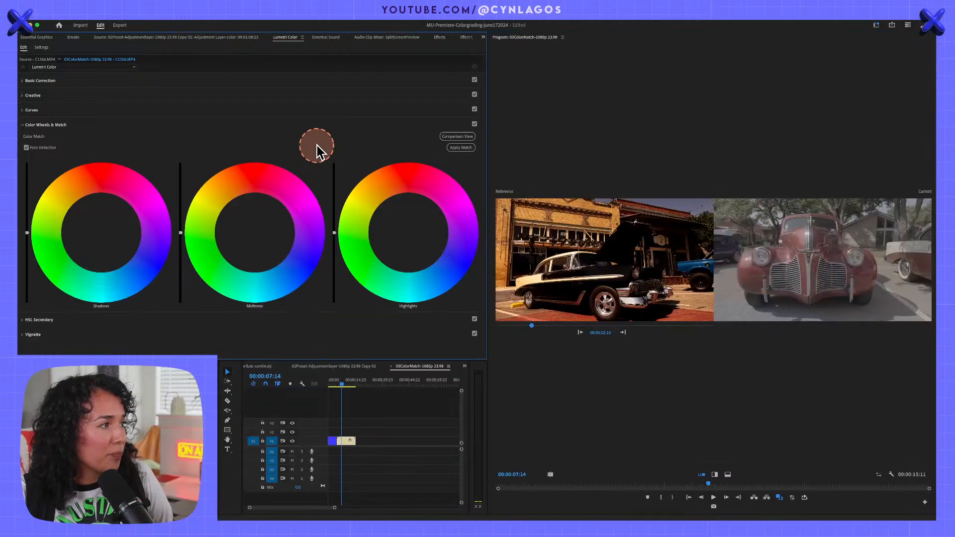
left_click(466, 148)
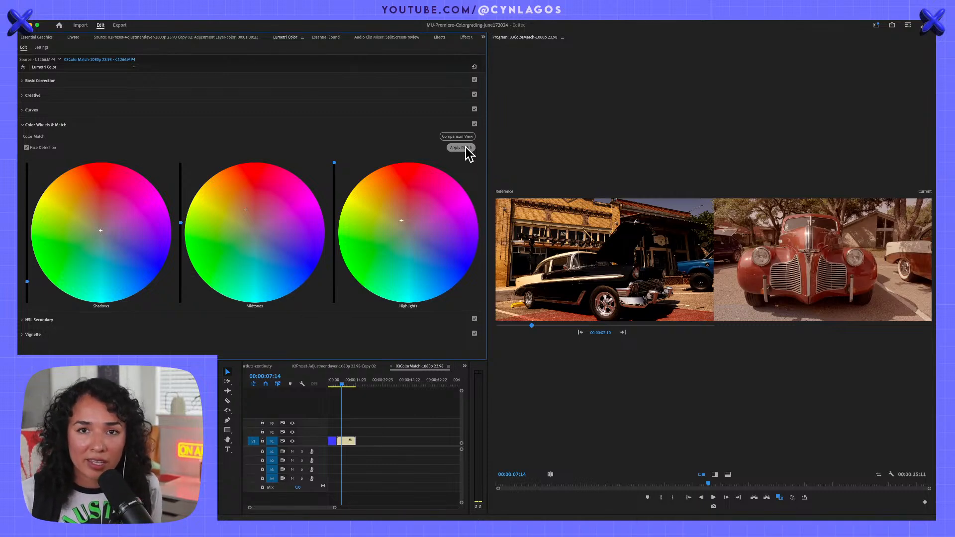
left_click(843, 265)
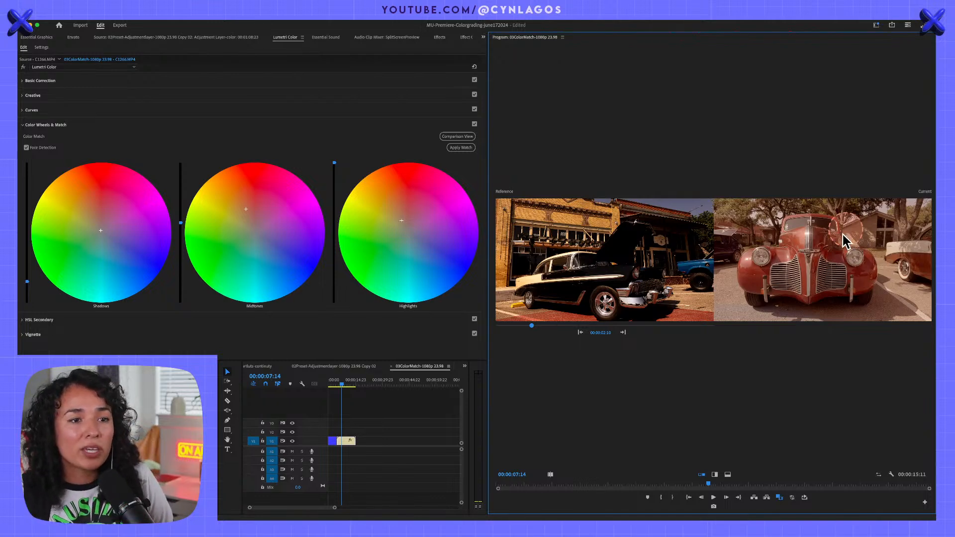
left_click(459, 137)
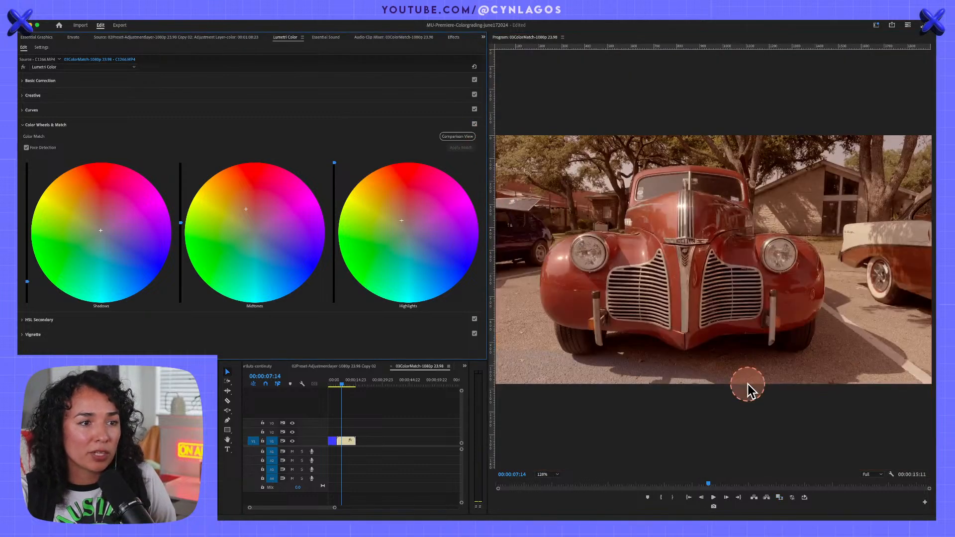
Try lowering the Highlights luminance on the red car clip's color wheels, and return it to the maximum.
left_click(346, 442)
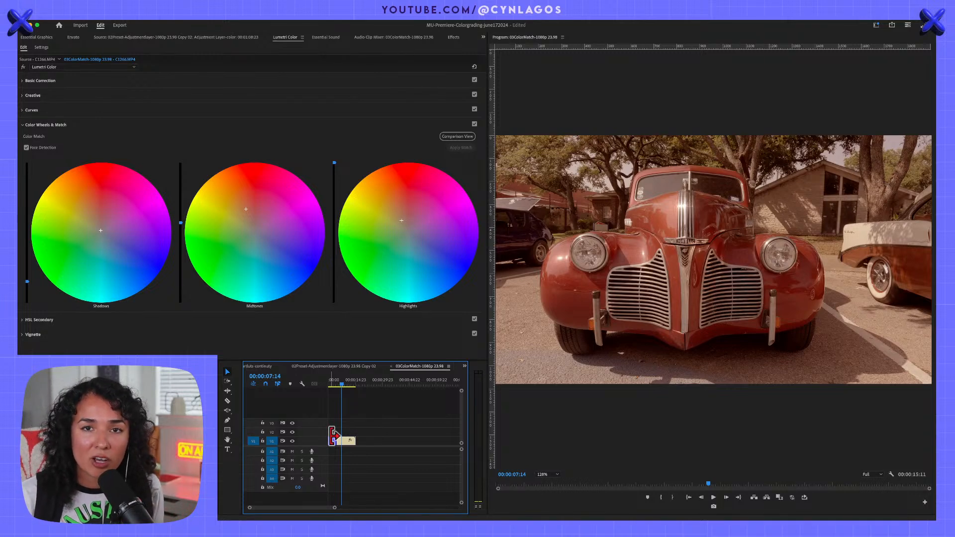
left_click(332, 436)
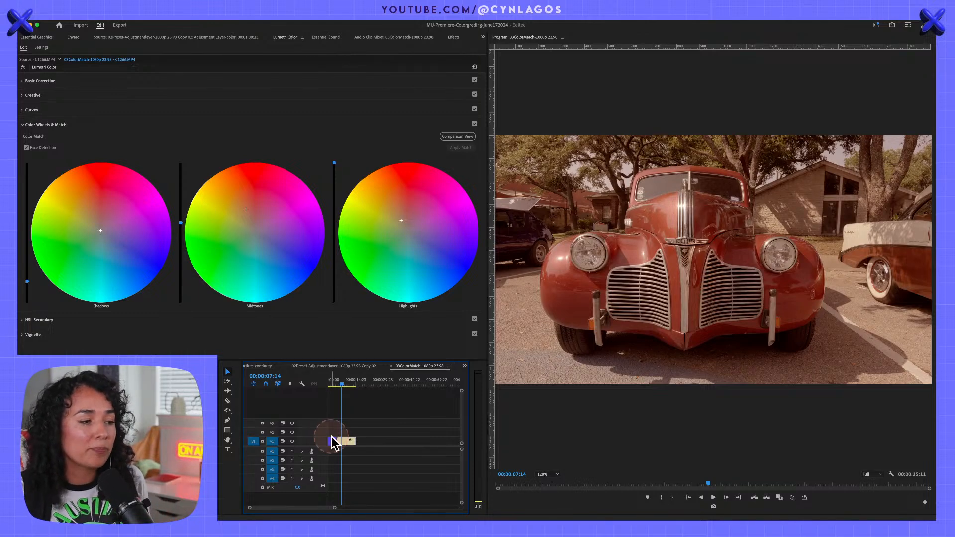
left_click(345, 440)
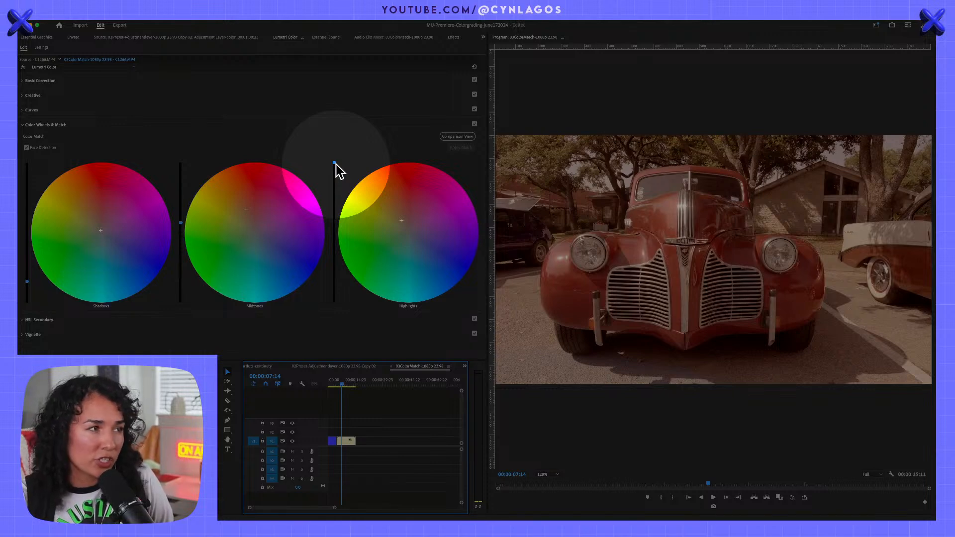
left_click(335, 163)
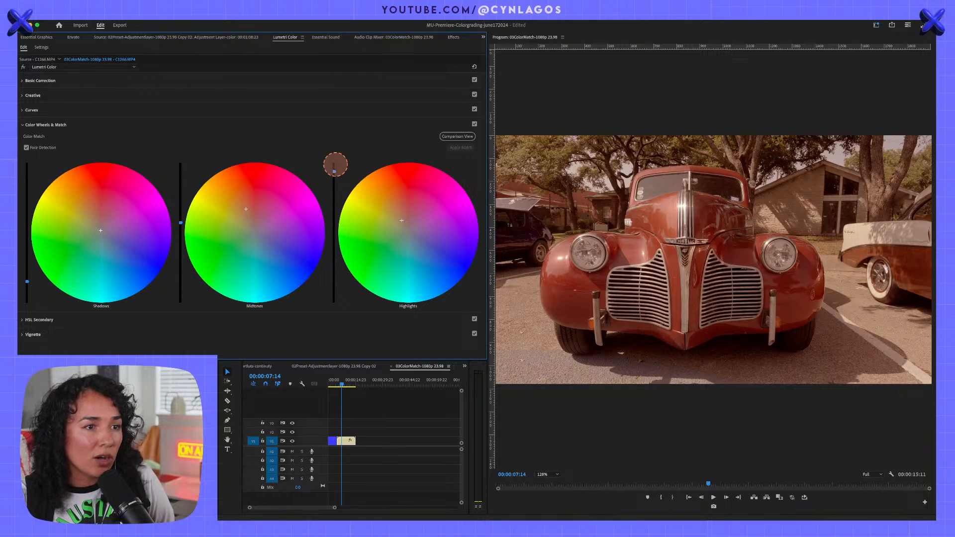
double_click(334, 164)
left_click_drag(334, 237, 334, 288)
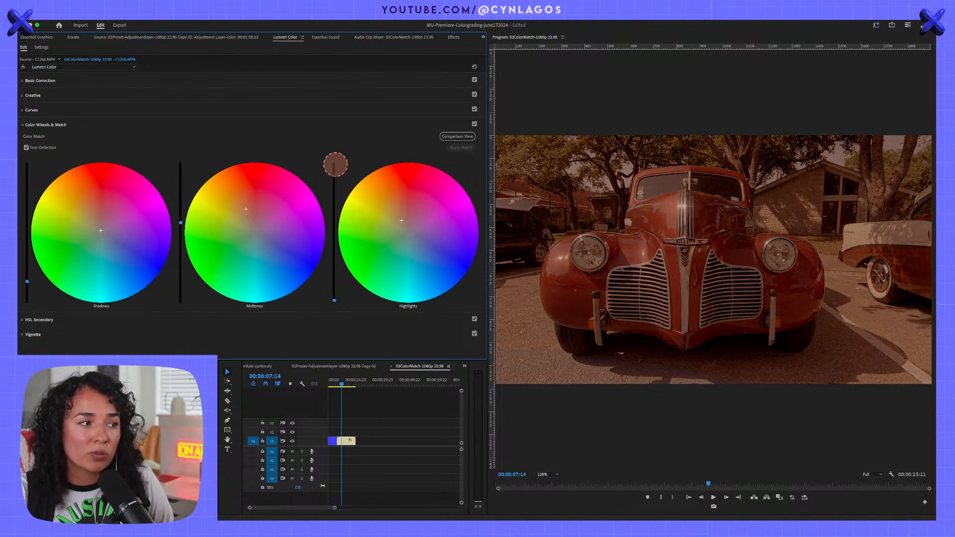
left_click_drag(334, 300, 334, 163)
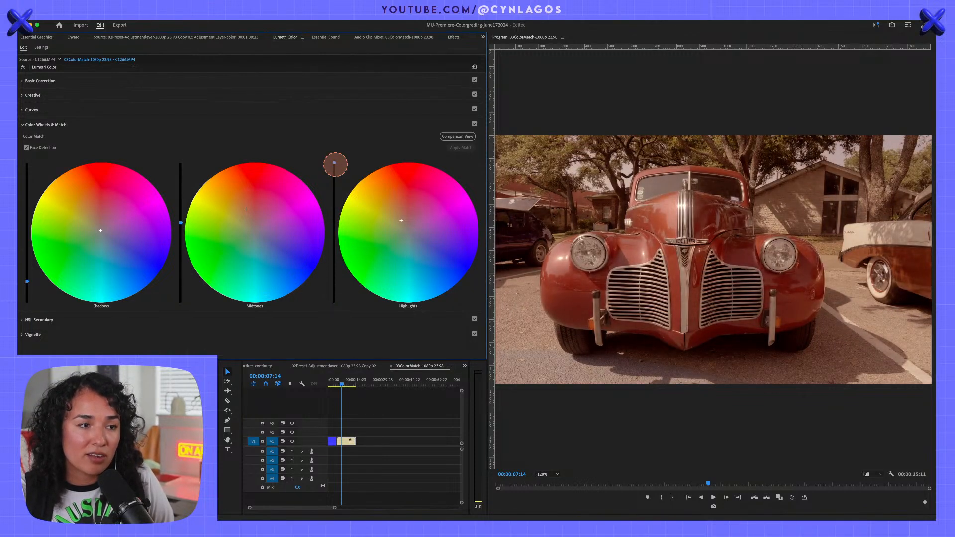
mouse_move(334, 174)
left_mouse_down()
mouse_move(334, 188)
mouse_move(334, 163)
left_mouse_up()
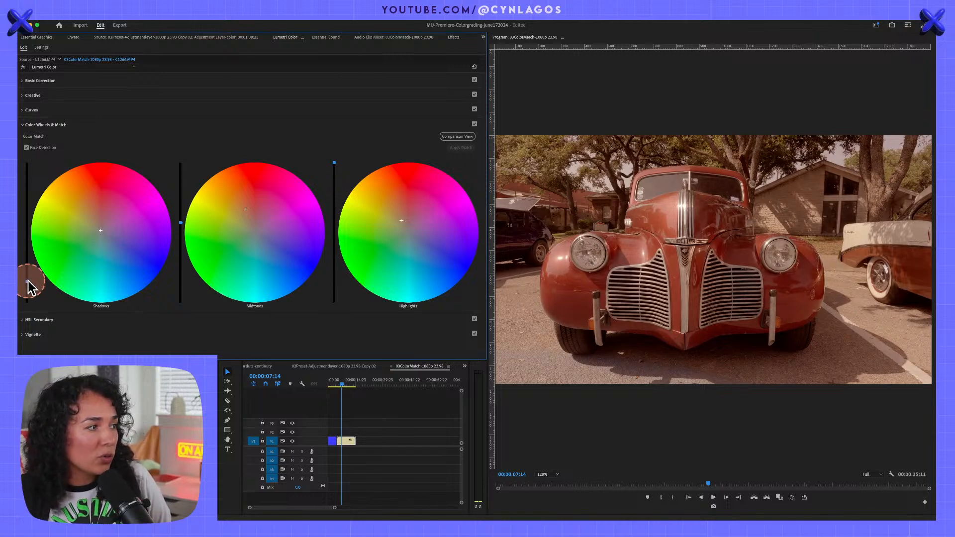
Try darker and lighter luminance levels for the Shadows wheel, and undo the change.
left_click_drag(27, 282, 27, 294)
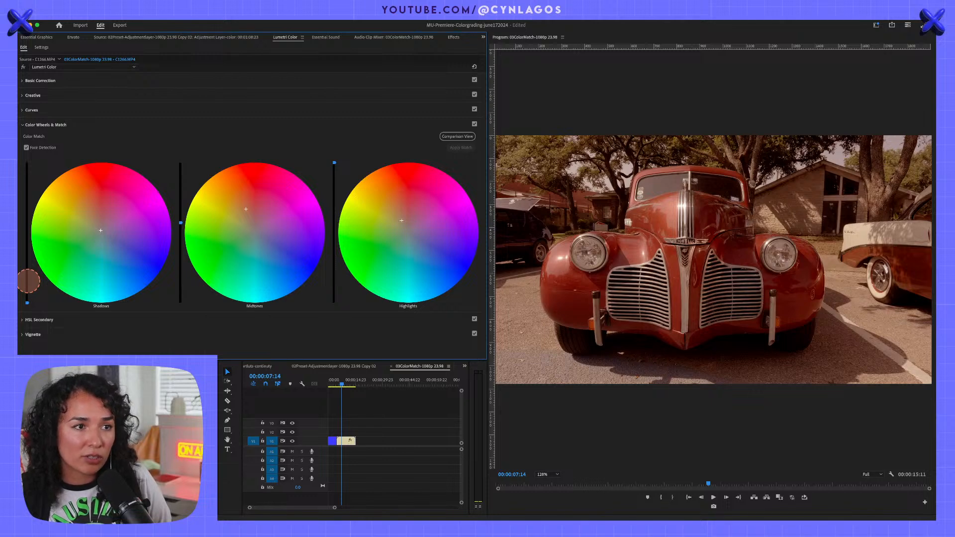
left_click_drag(28, 303, 27, 257)
key("super+z")
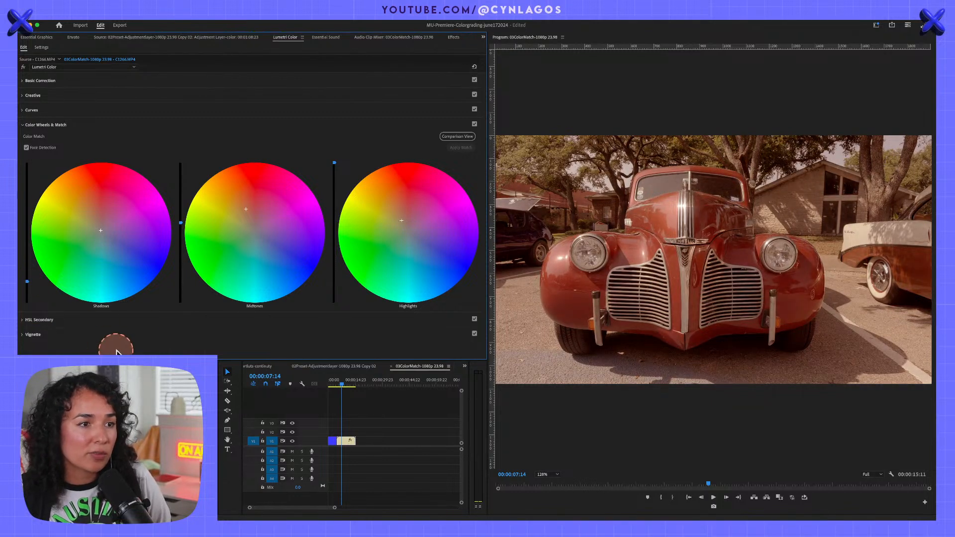
Darken the Midtones and Shadows slightly, and tint the Shadows wheel a little toward blue-violet.
mouse_move(182, 224)
left_mouse_down()
mouse_move(182, 246)
mouse_move(182, 237)
left_mouse_up()
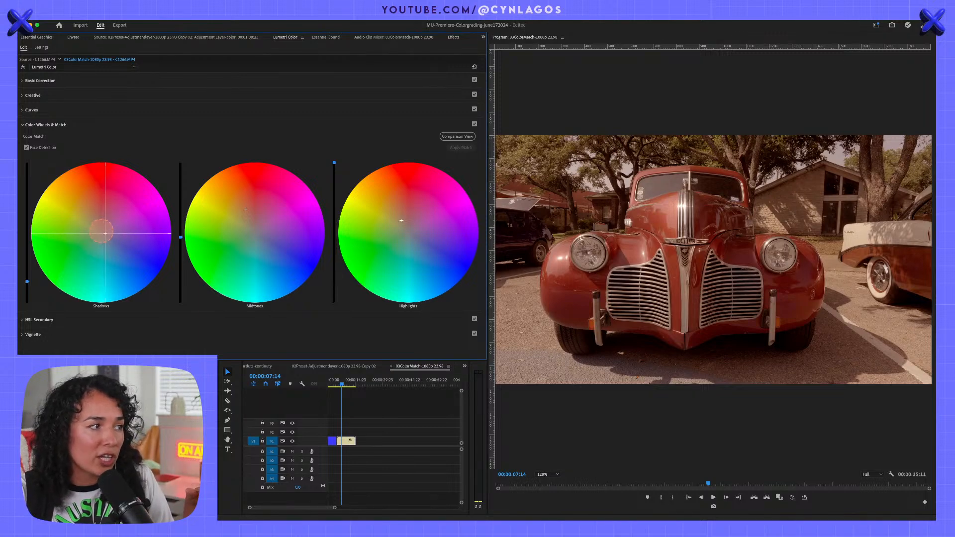
left_click_drag(105, 233, 114, 237)
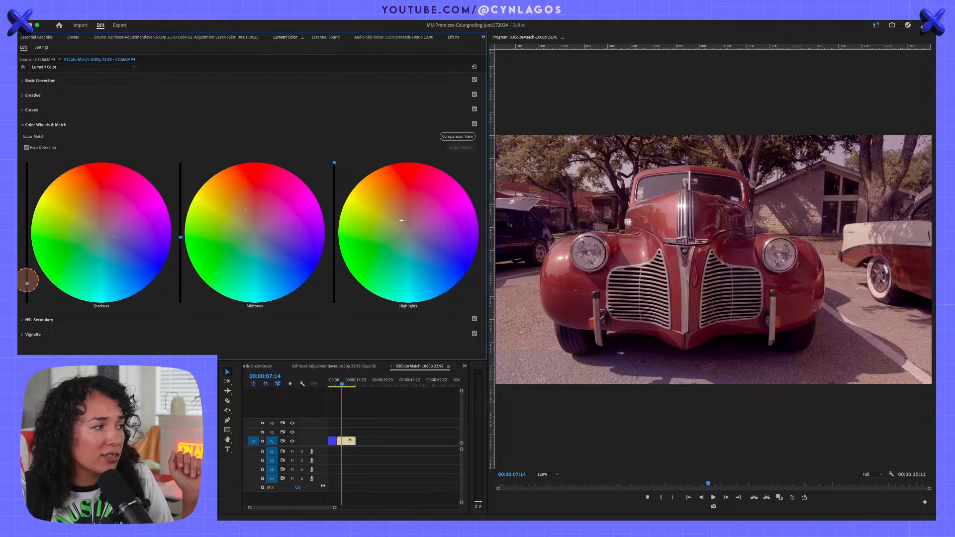
left_click_drag(27, 283, 27, 295)
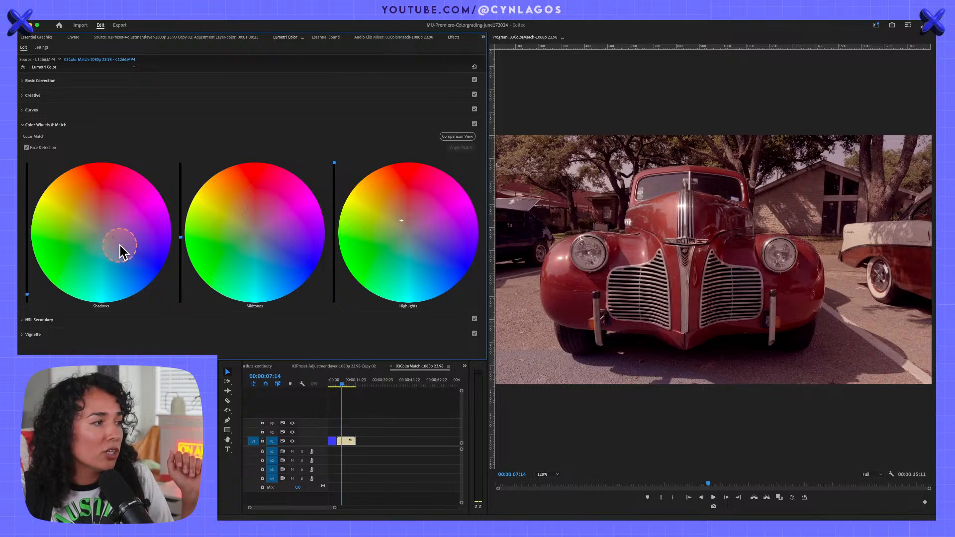
left_click_drag(113, 239, 113, 239)
Compare the red car clip with its Lumetri Color effect switched off and on in Effect Controls, and play back the graded clip.
left_click(345, 442)
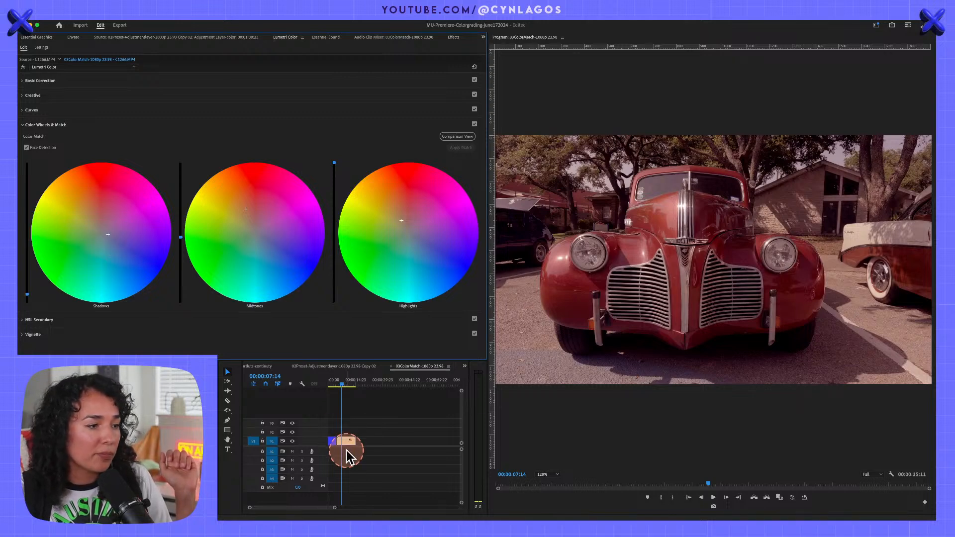
key("shift+5")
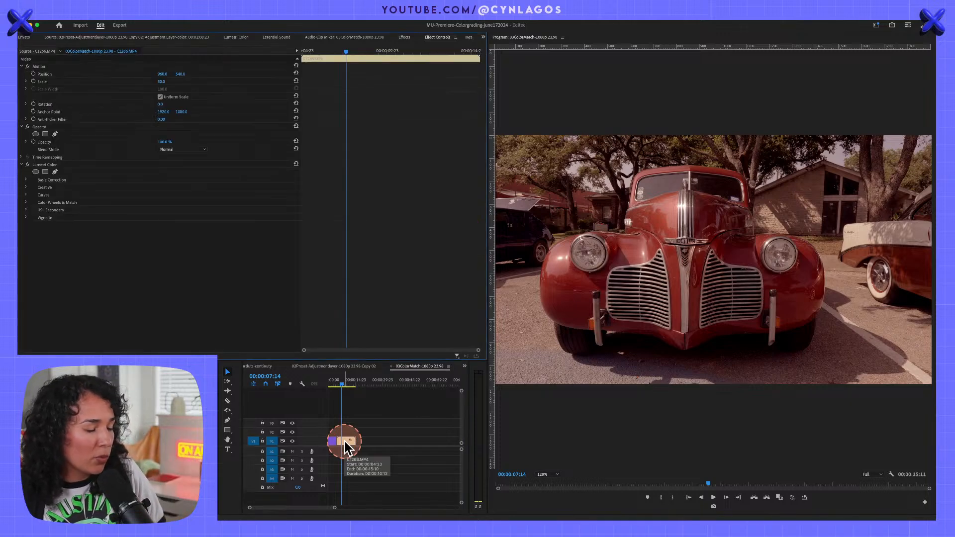
left_click(27, 165)
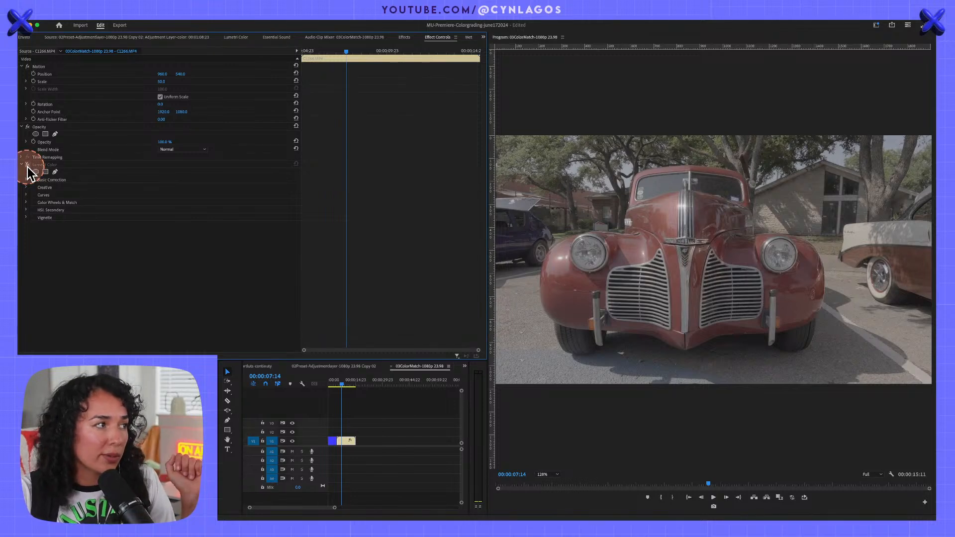
left_click(27, 165)
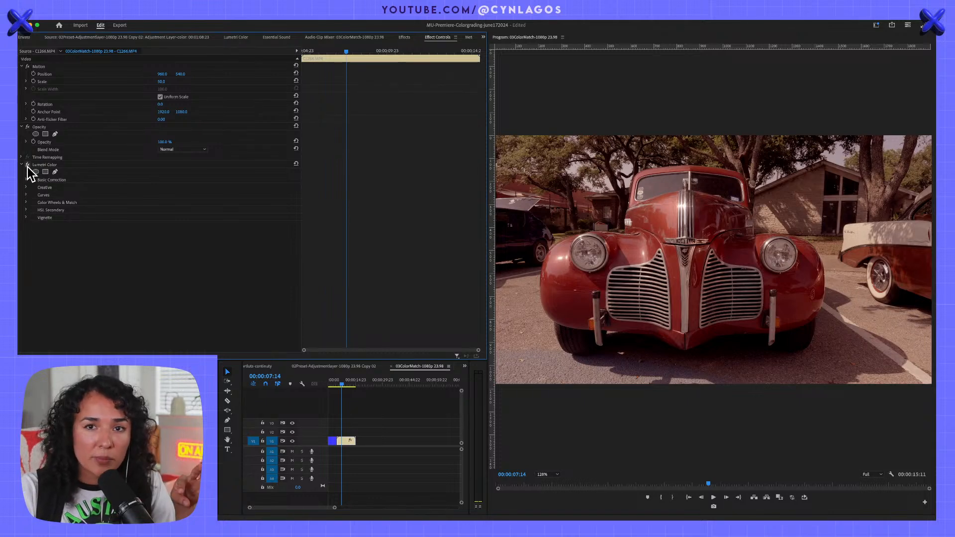
left_click(27, 165)
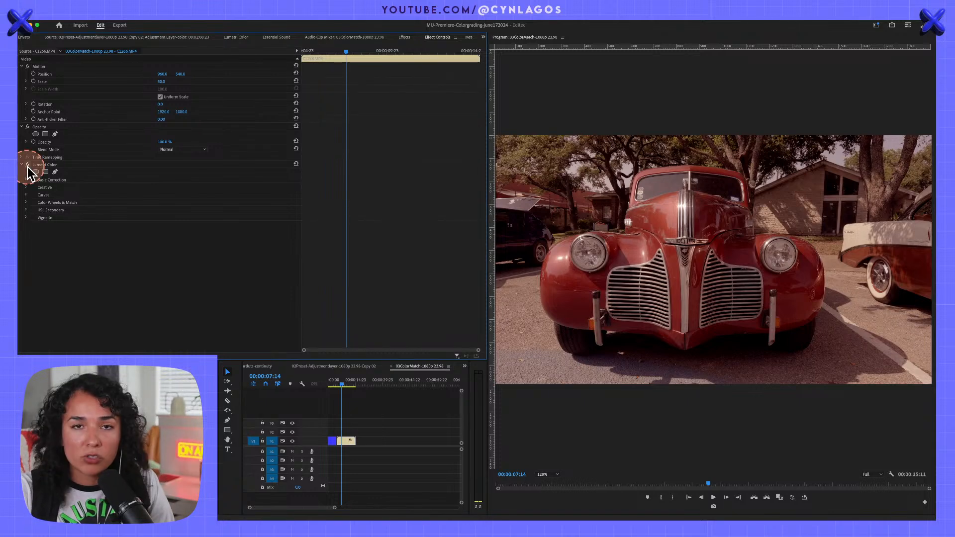
left_click(27, 165)
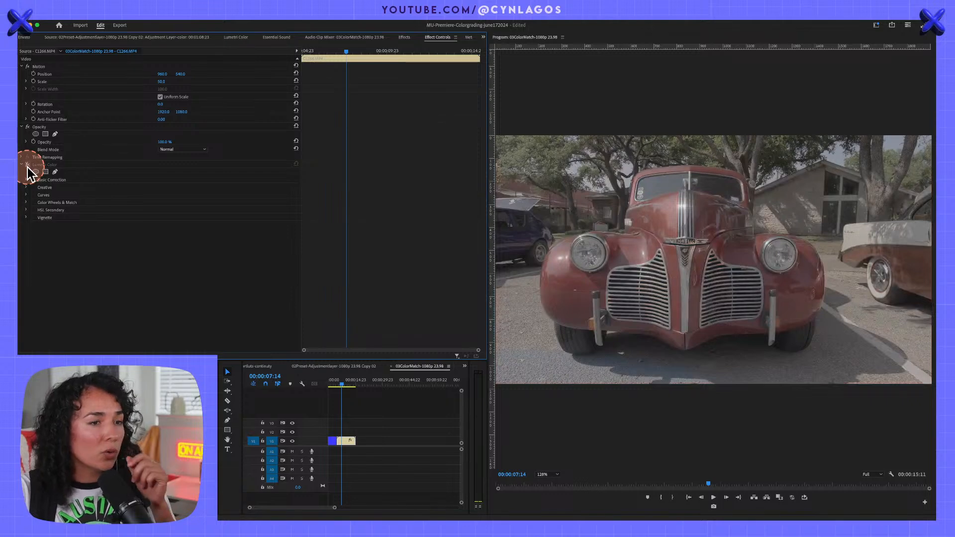
left_click(28, 165)
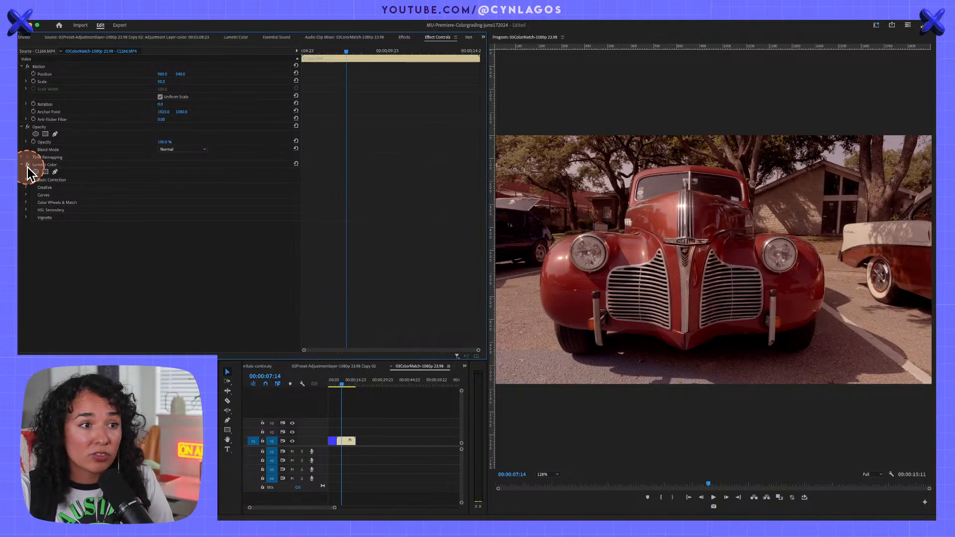
left_click(28, 165)
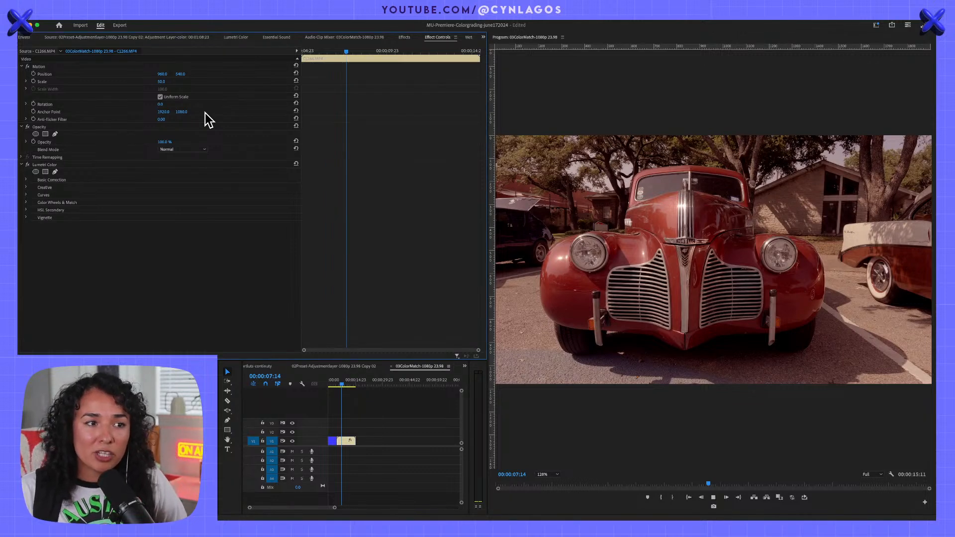
key("space")
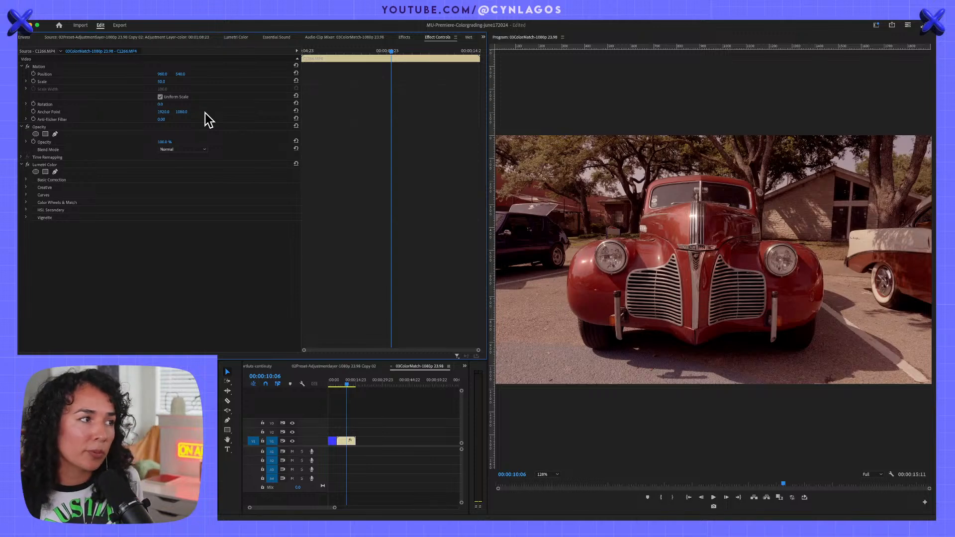
Add a second Lumetri Color effect to the red car clip.
left_click(69, 164)
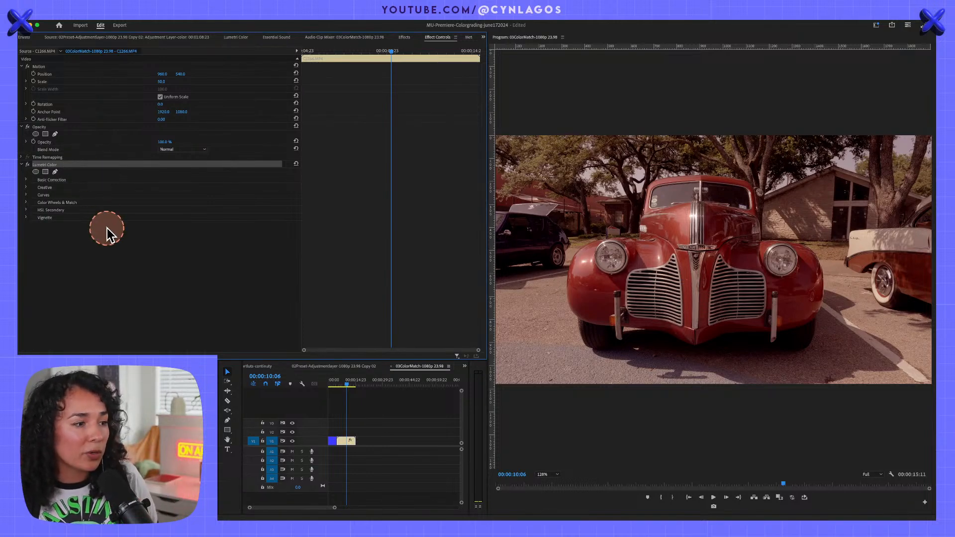
left_click(159, 283)
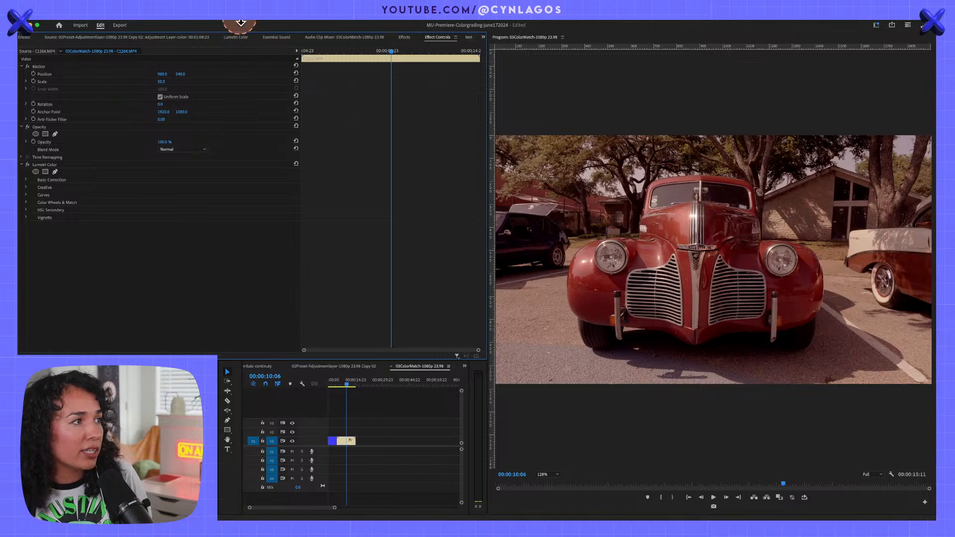
left_click(244, 39)
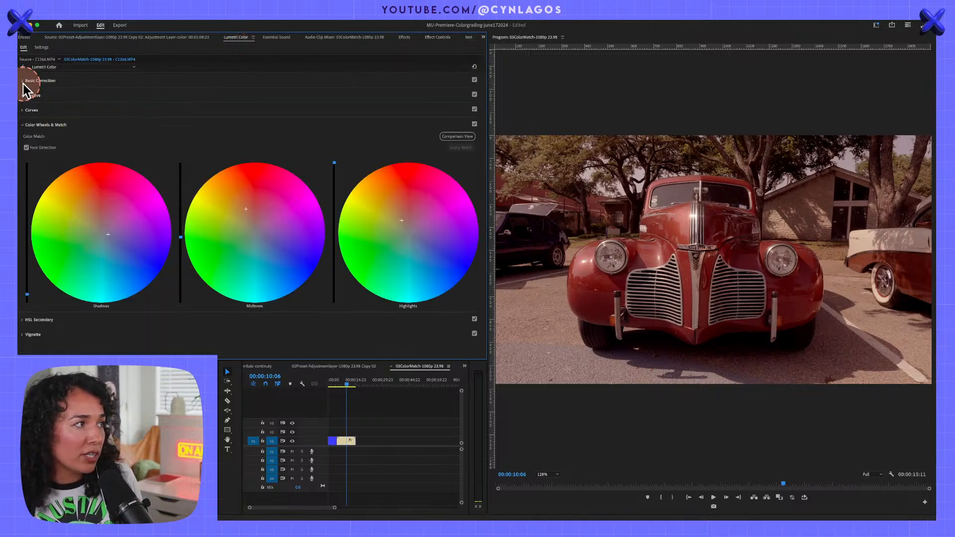
left_click(48, 68)
left_click(64, 90)
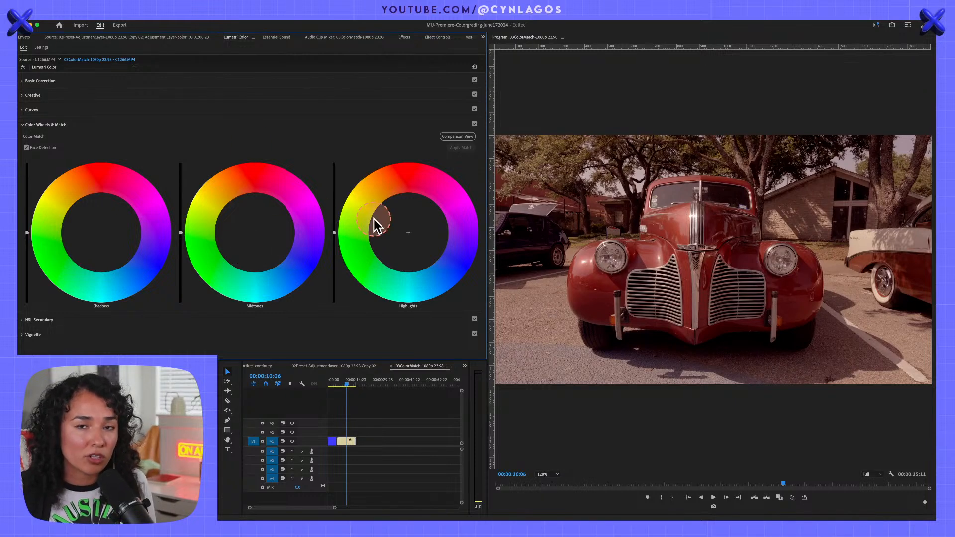
Expand HSL Secondary for the new Lumetri Color effect, and maximize the panel to examine its key, refine and correction controls.
left_click(29, 320)
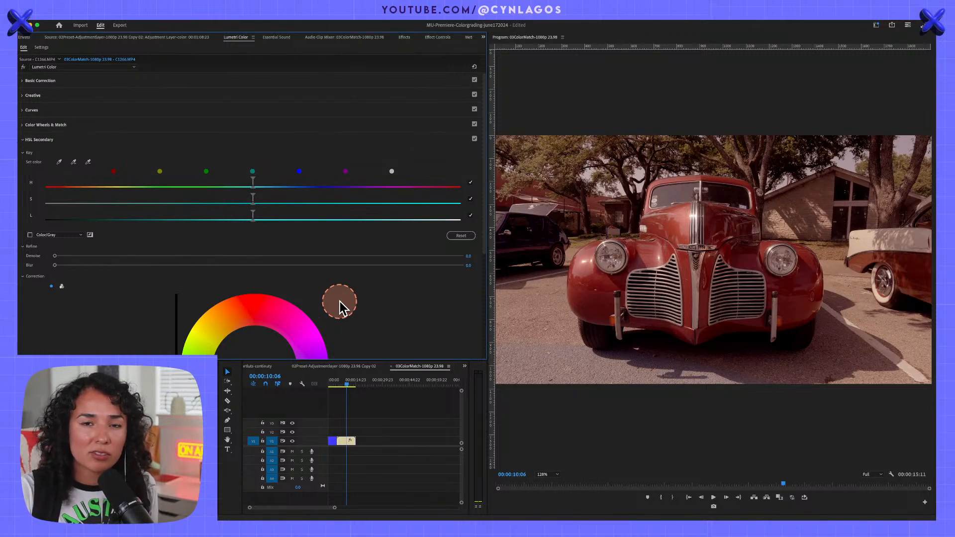
scroll(340, 303, "down", 5)
scroll(342, 308, "up", 3)
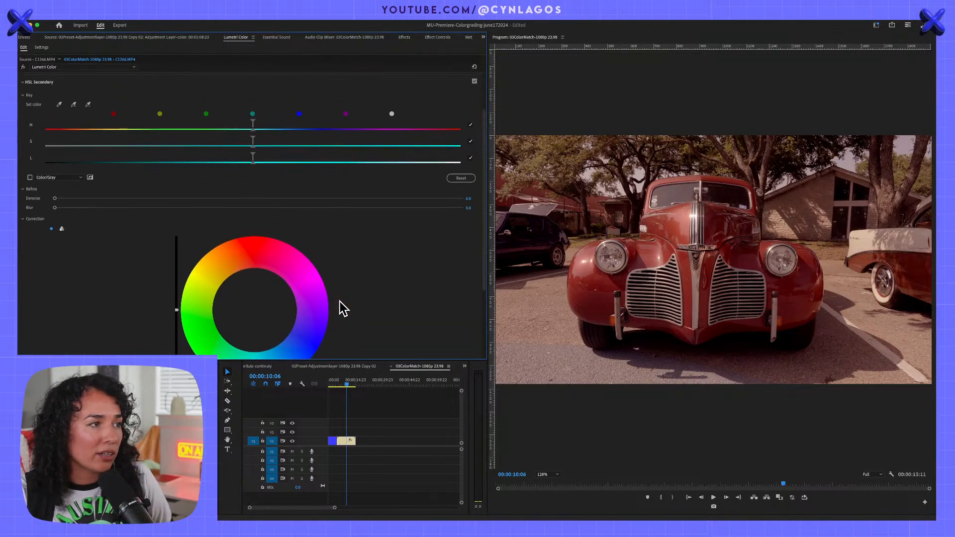
key("grave")
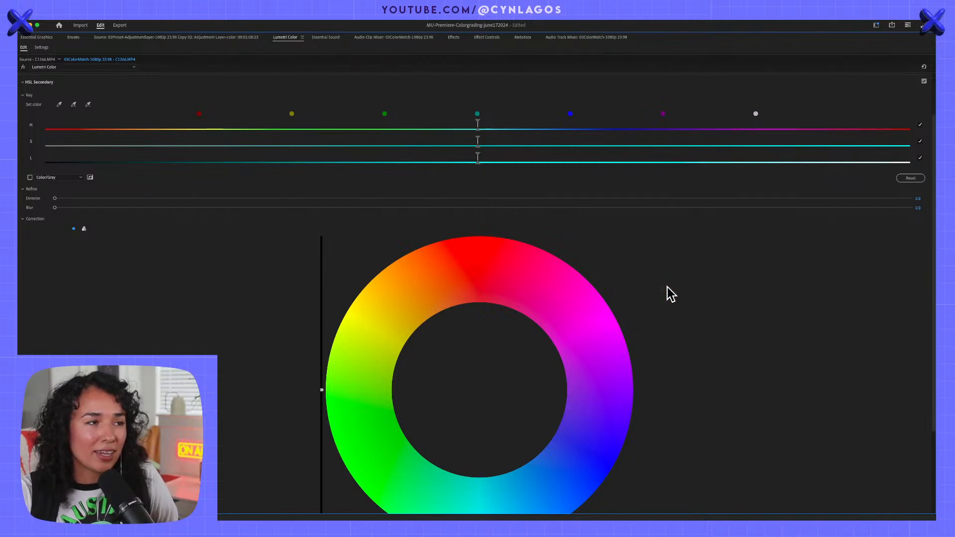
scroll(671, 293, "up", 3)
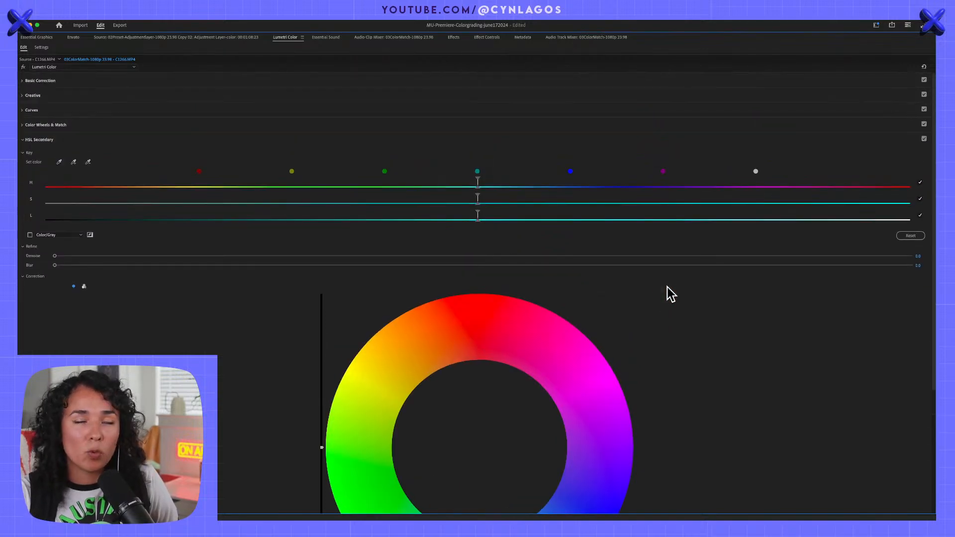
Switch to Lightroom, bring up the purple classic car photo with its Edit controls, and collapse the Light section.
key("super+Tab")
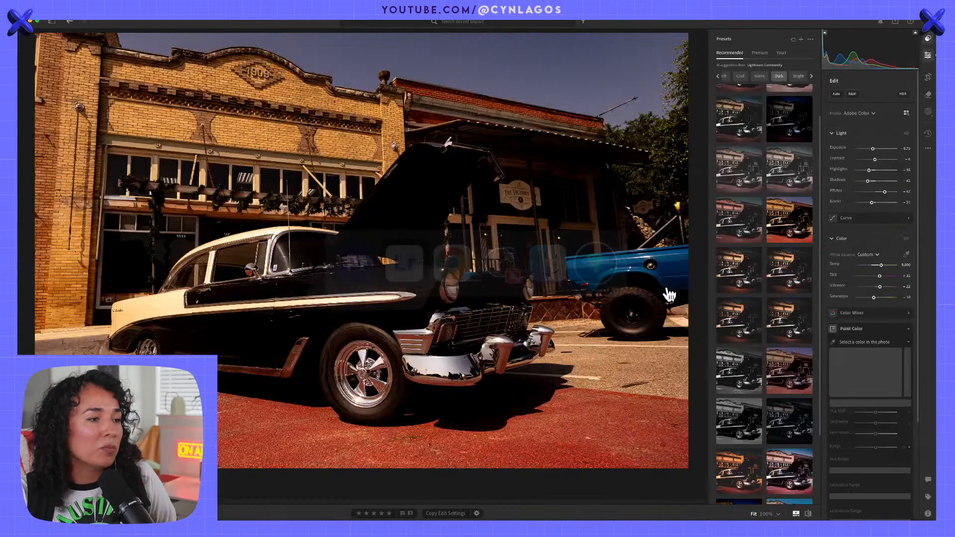
left_click(886, 104)
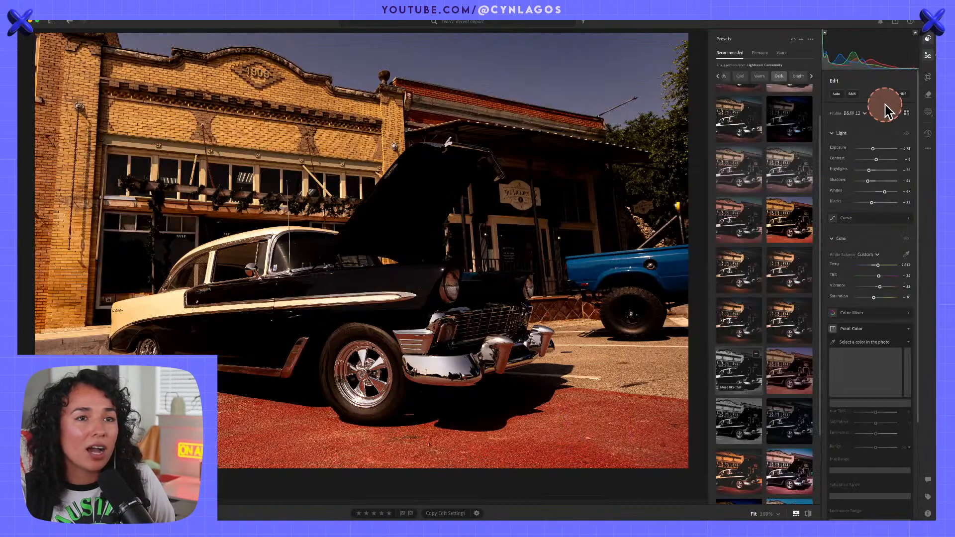
left_click(928, 56)
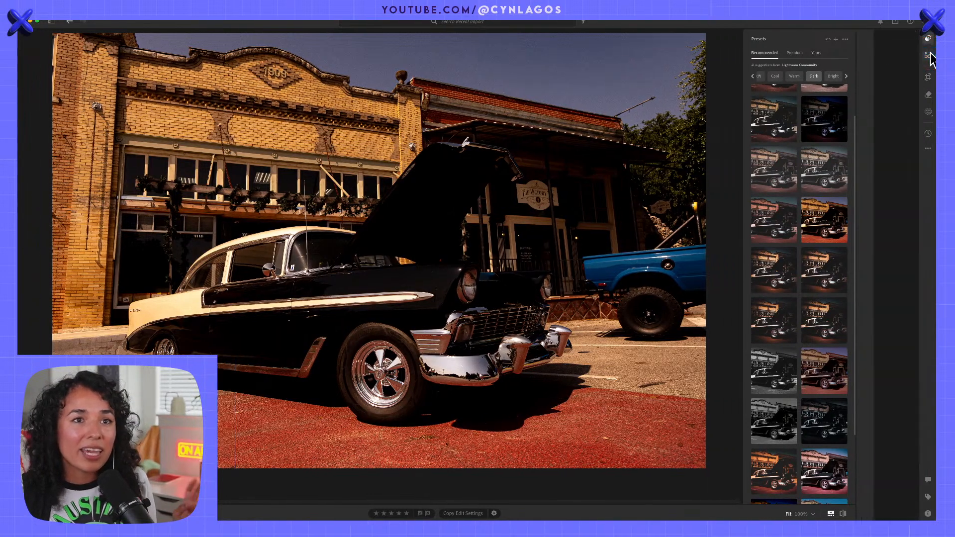
left_click(928, 55)
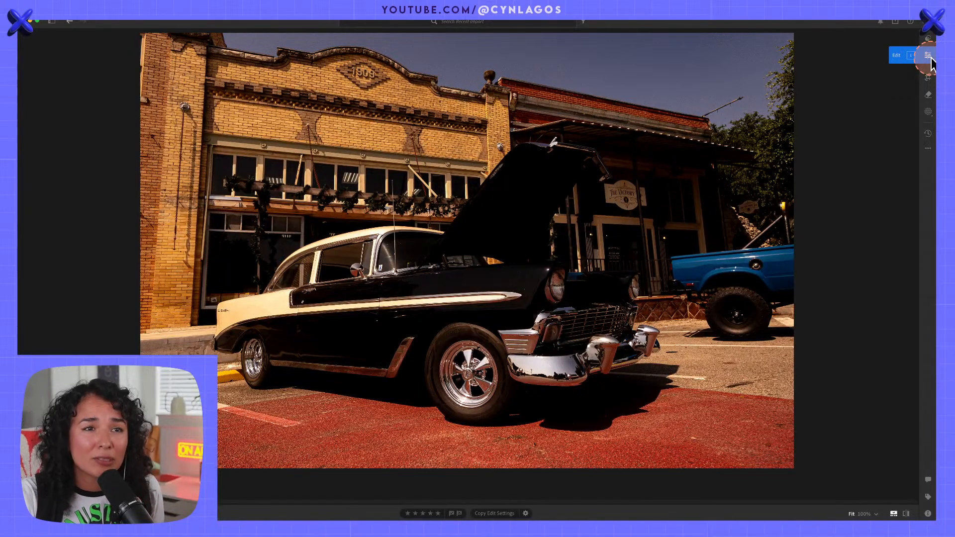
left_click(928, 55)
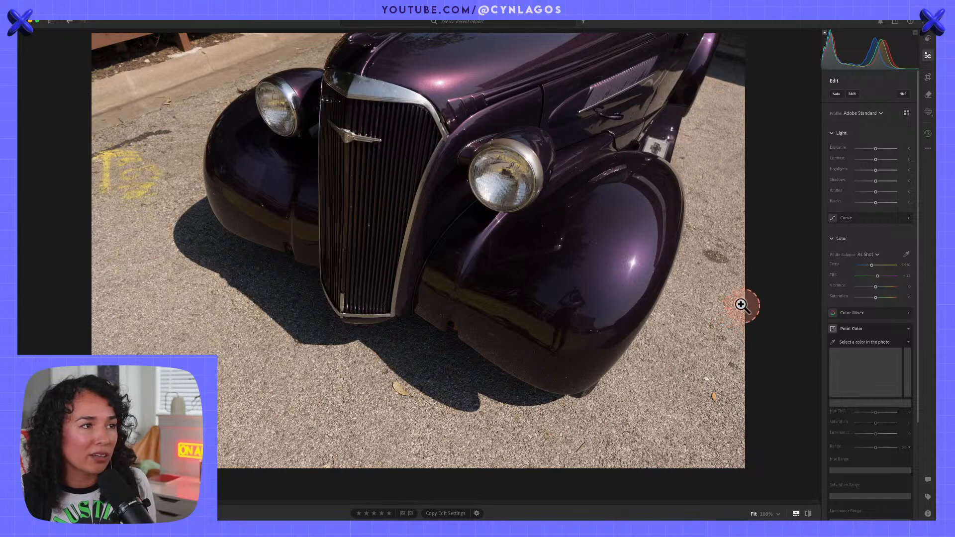
left_click(840, 133)
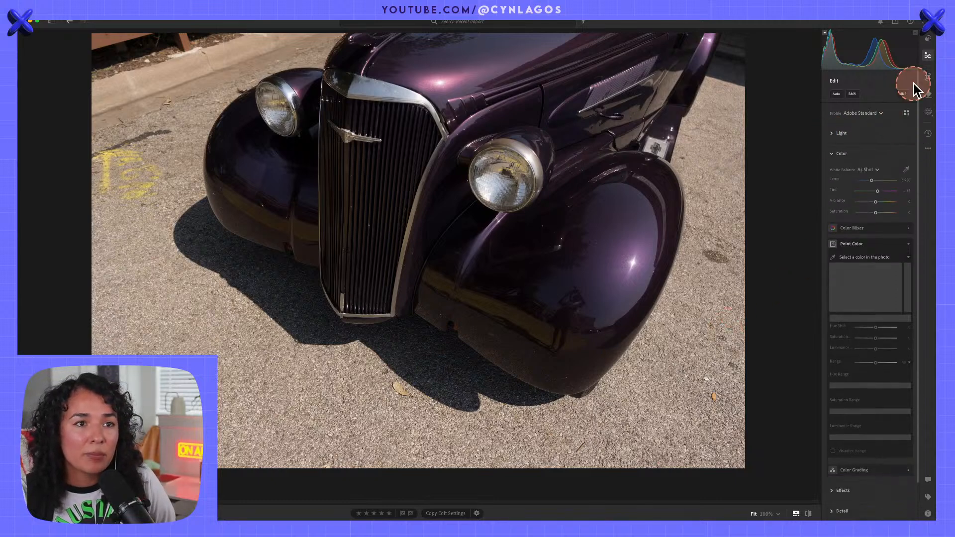
Create a Color Range mask on the purple car photo by sampling the purple paint on the hood.
left_click(928, 112)
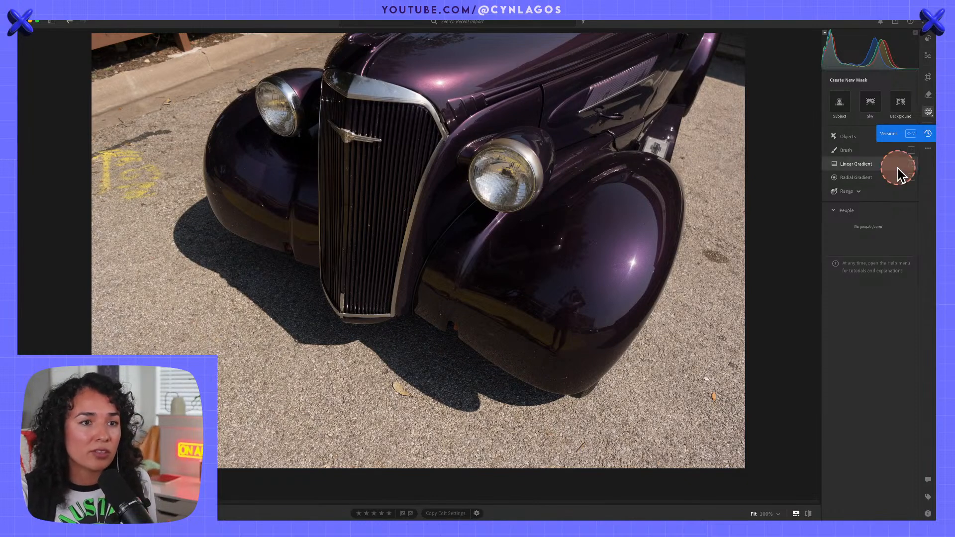
left_click(859, 192)
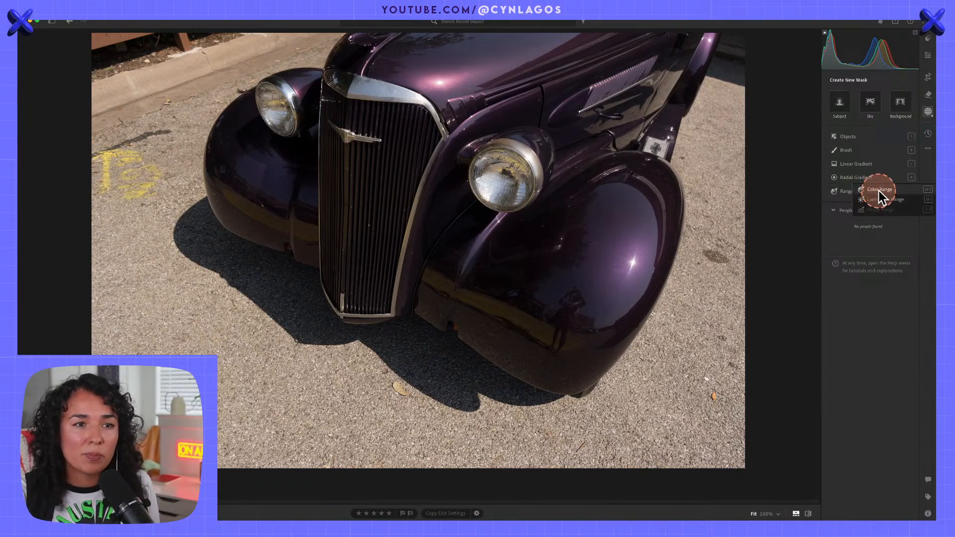
left_click(879, 192)
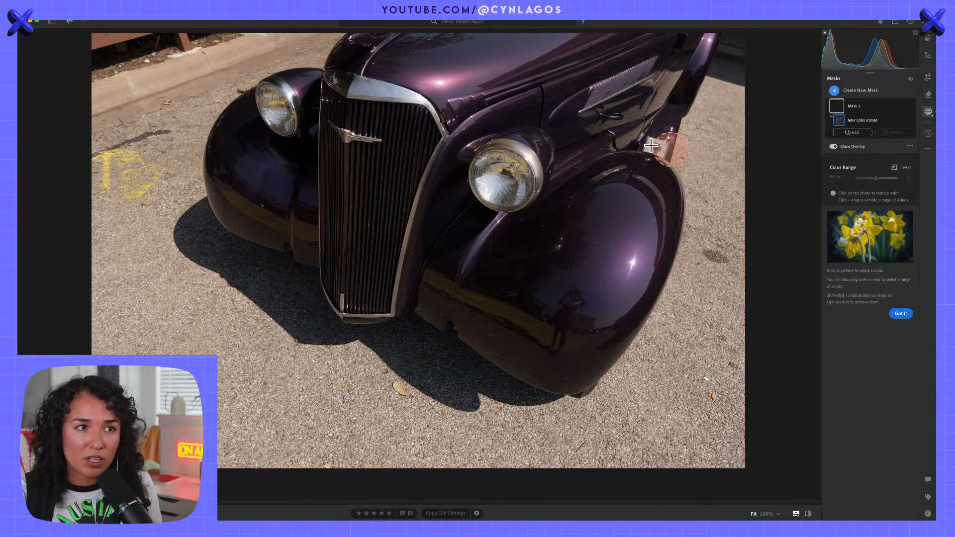
left_click(463, 73)
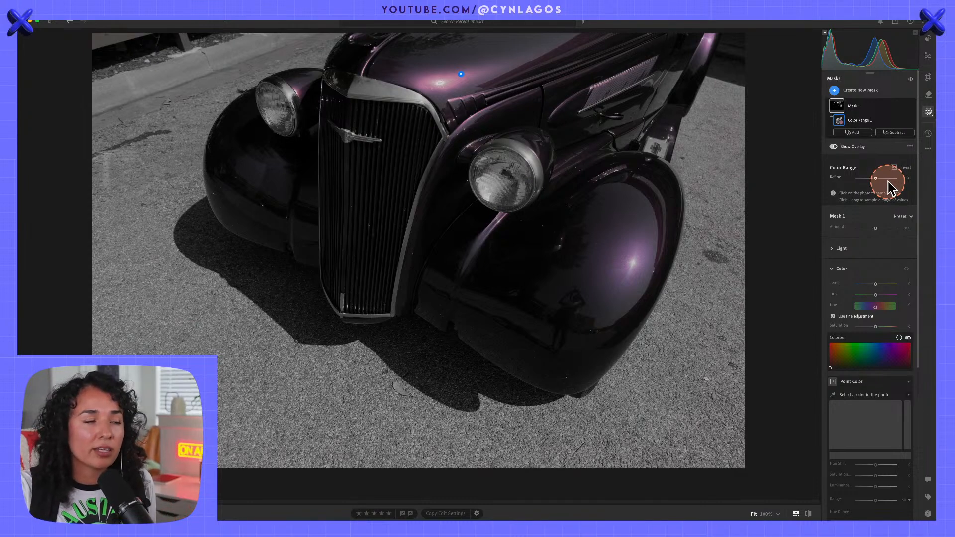
Resample the Color Range mask over a small area of the hood's purple paint, and collapse Mask 1.
left_click(691, 282)
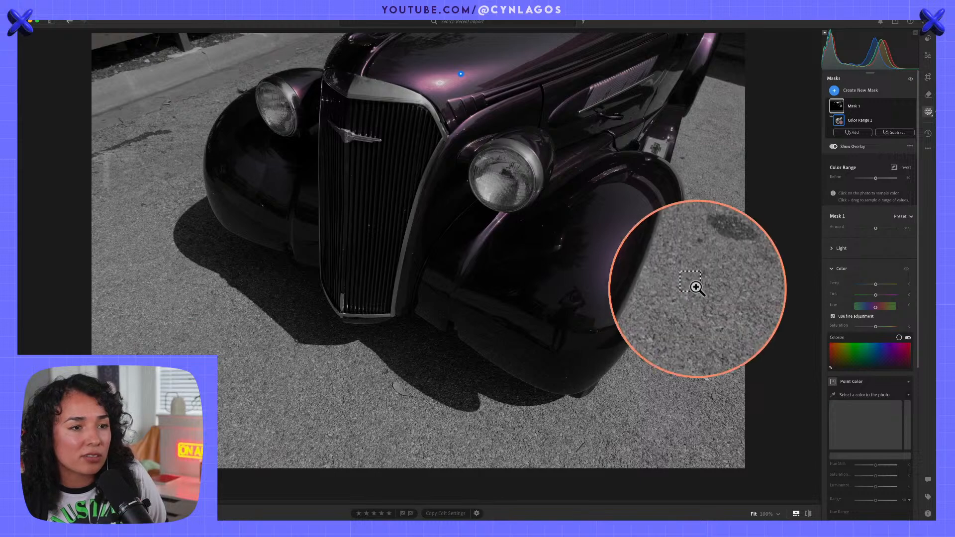
mouse_move(692, 284)
left_mouse_down()
mouse_move(692, 335)
mouse_move(255, 352)
left_mouse_up()
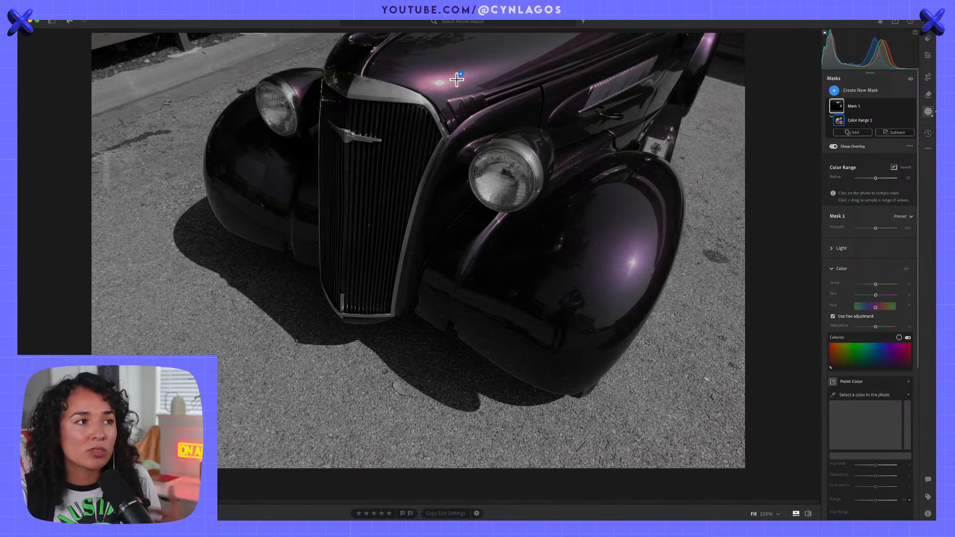
mouse_move(457, 78)
left_mouse_down()
mouse_move(449, 51)
mouse_move(460, 67)
left_mouse_up()
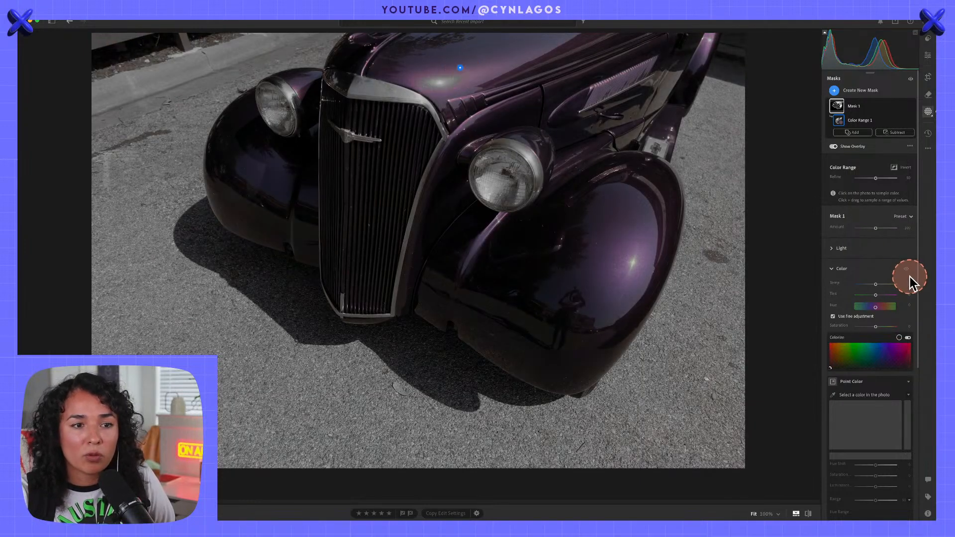
key("alt")
left_click(838, 107, "alt")
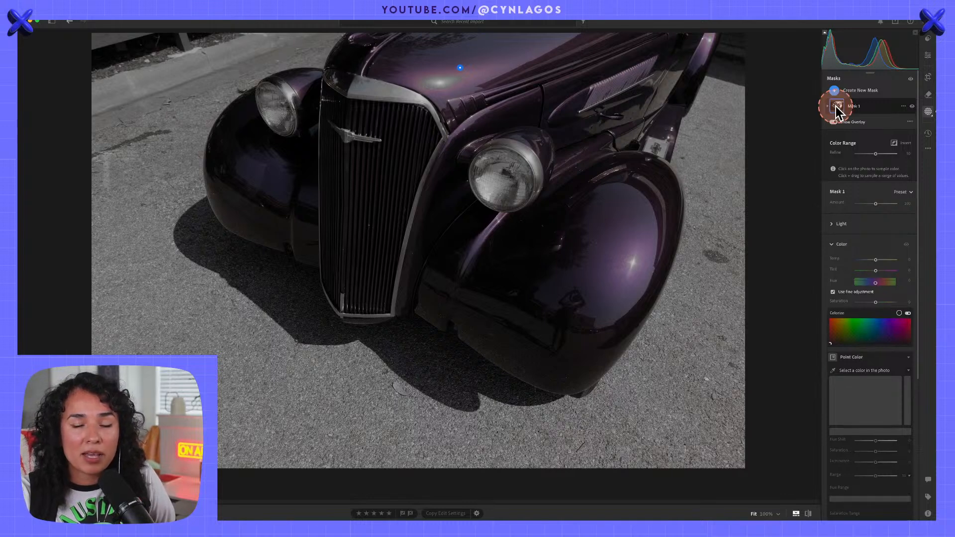
Return to Premiere Pro, restore the Lumetri Color panel's size, and sample the red fender paint as the HSL Secondary key color.
key("super+Tab")
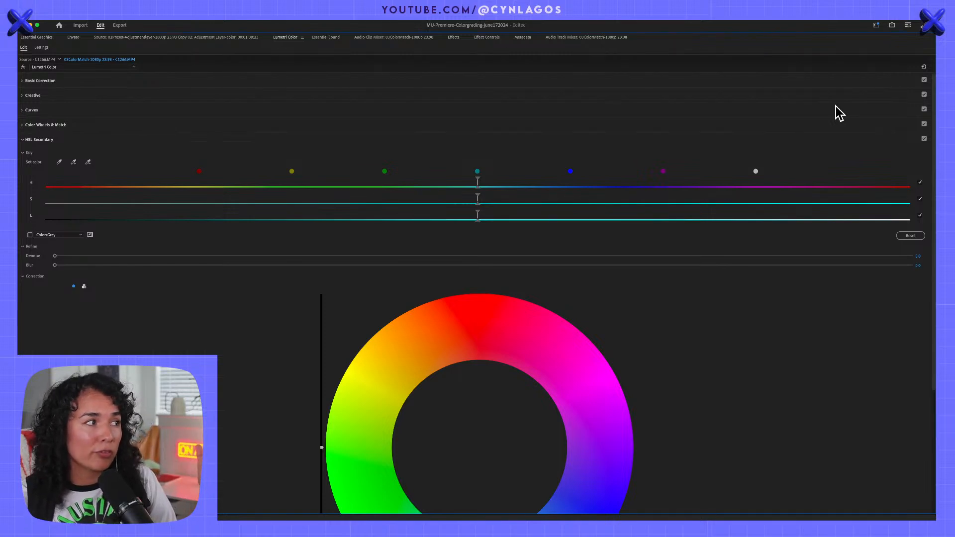
key("grave")
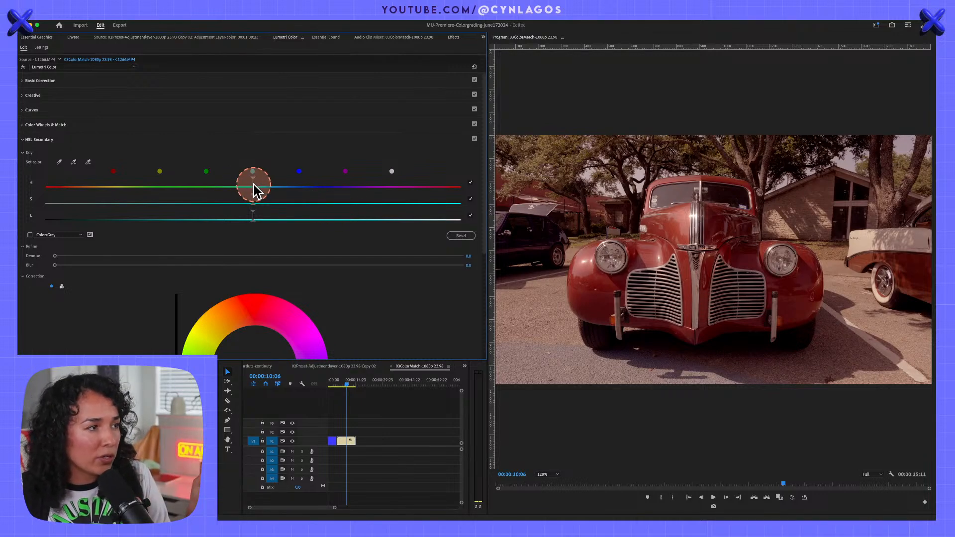
left_click(74, 162)
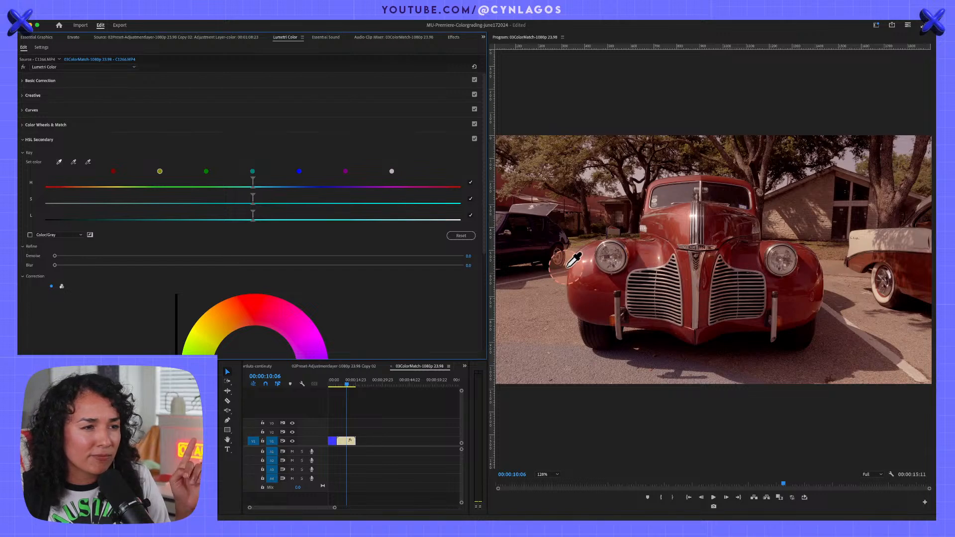
left_click(586, 271)
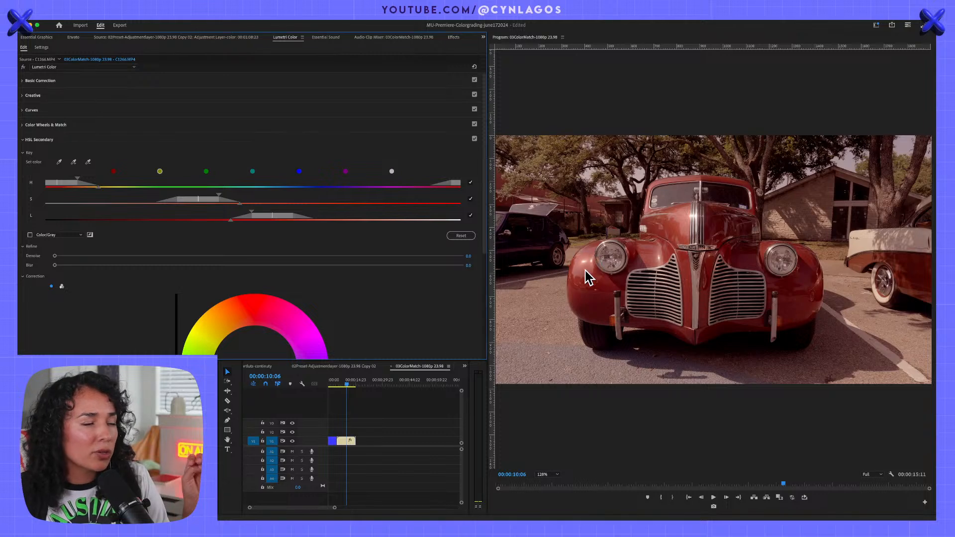
left_click(591, 249)
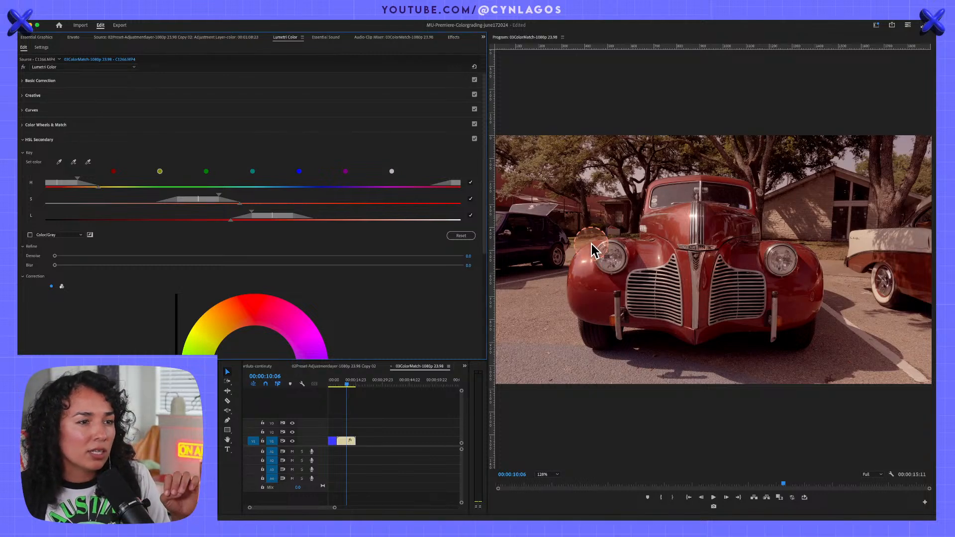
left_click(597, 248)
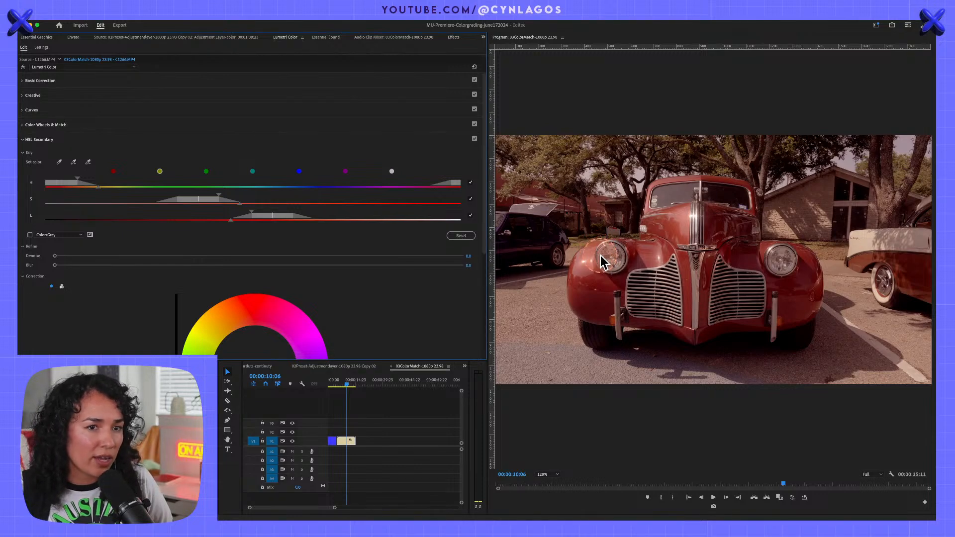
Remove the falloff of the hue range in the HSL key and narrow the range slightly around red.
left_click(251, 256)
scroll(251, 256, "down", 3)
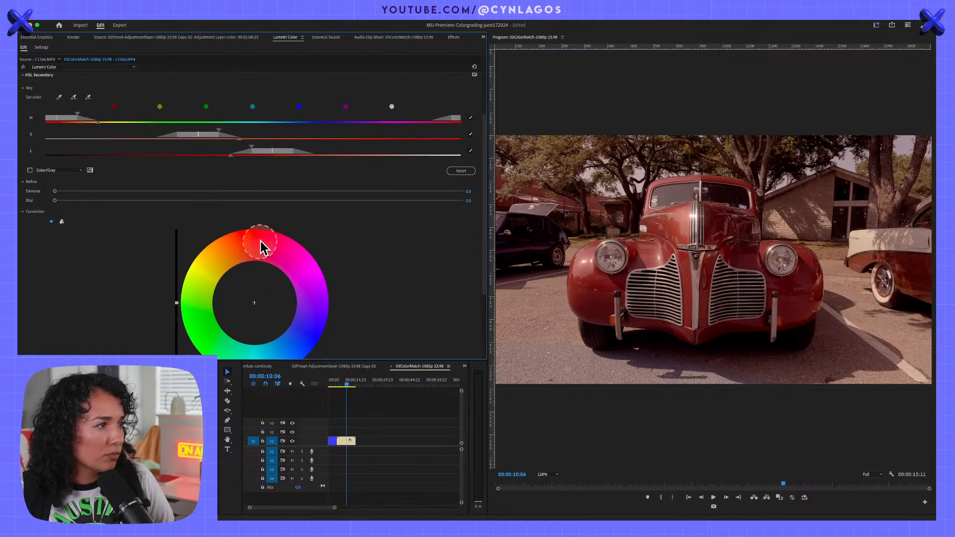
left_click(31, 171)
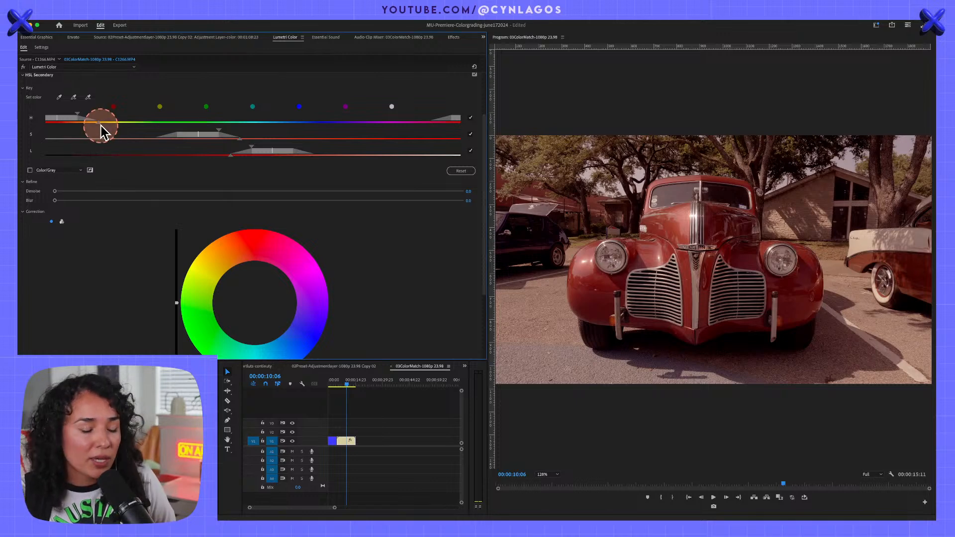
mouse_move(106, 126)
left_mouse_down()
mouse_move(82, 124)
mouse_move(122, 125)
mouse_move(81, 126)
mouse_move(110, 134)
left_mouse_up()
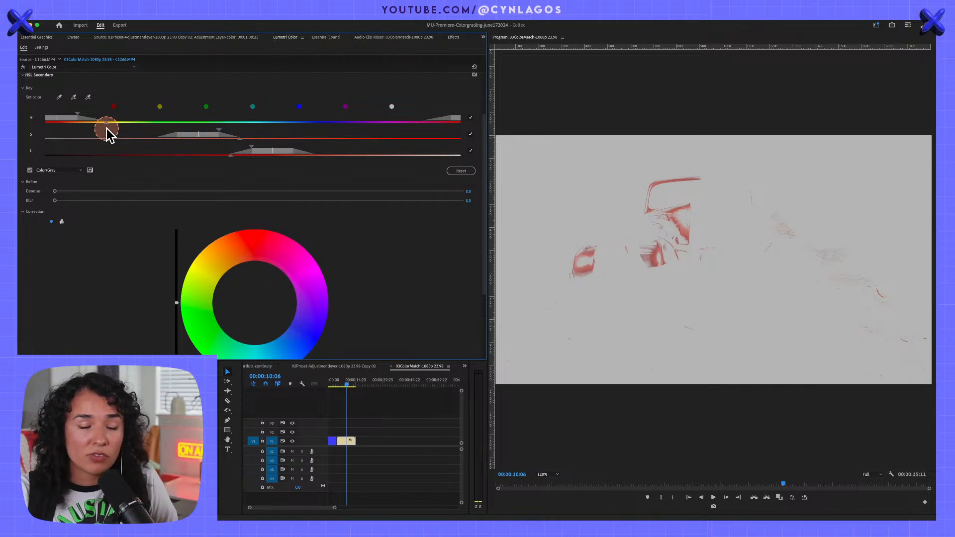
left_click_drag(106, 128, 74, 130)
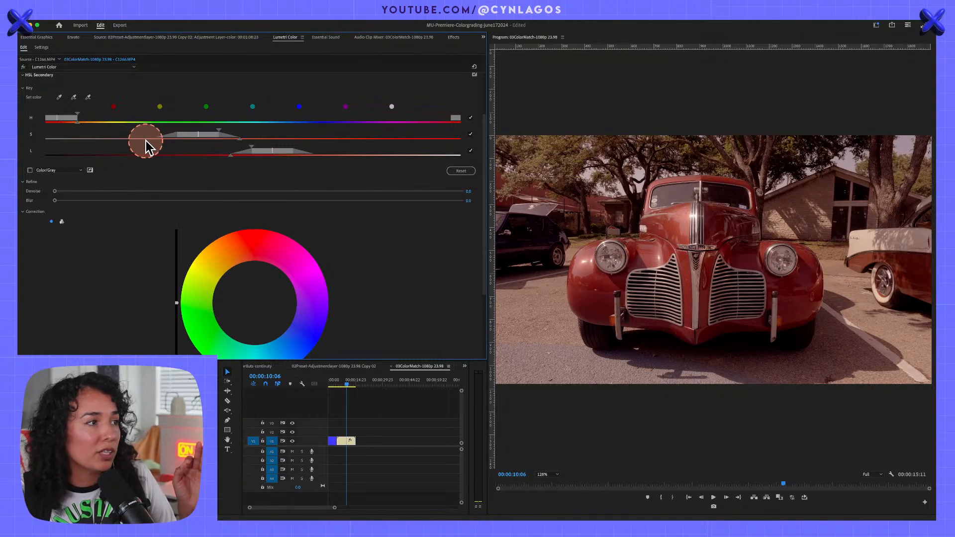
left_click_drag(76, 117, 93, 134)
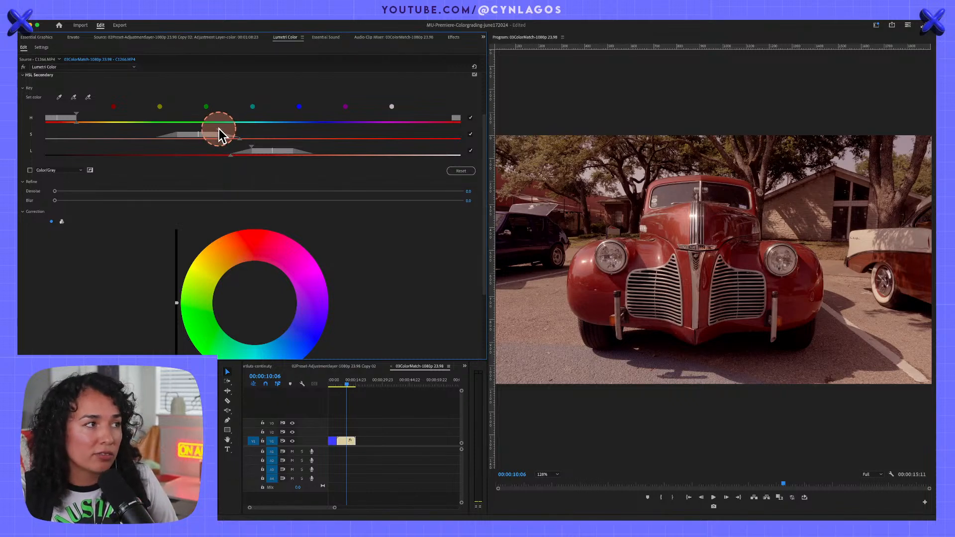
Widen the saturation range of the HSL key and remove its falloff for hard edges.
left_click_drag(219, 130, 274, 130)
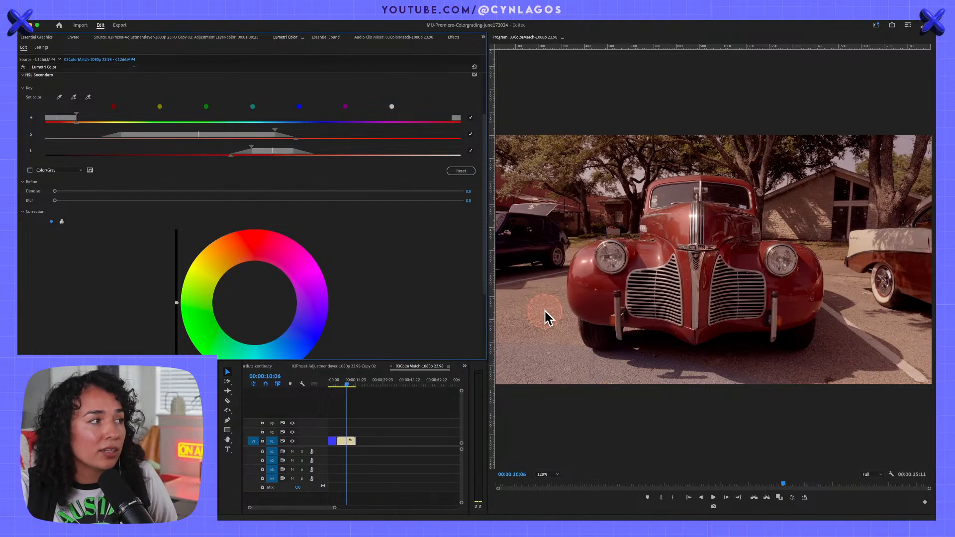
left_click(261, 148)
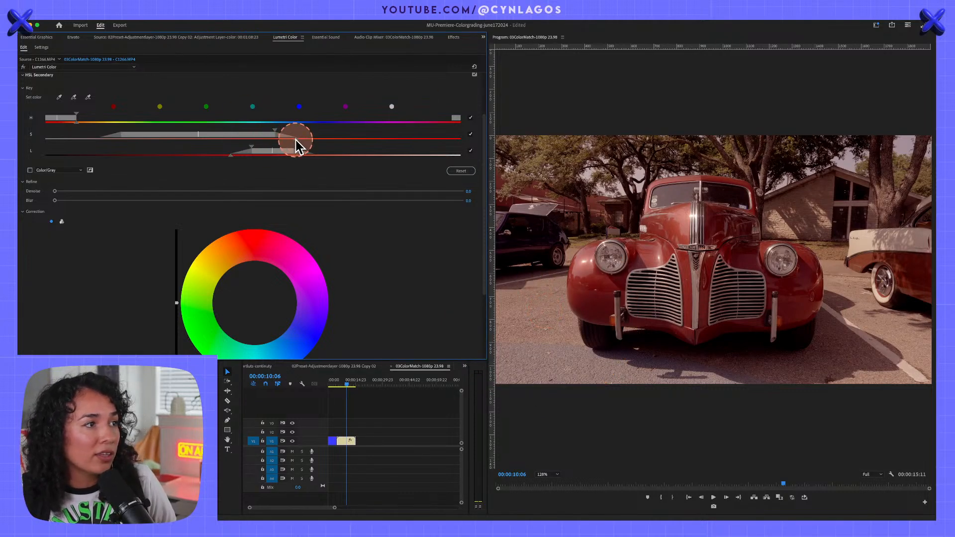
left_click_drag(298, 146, 242, 131)
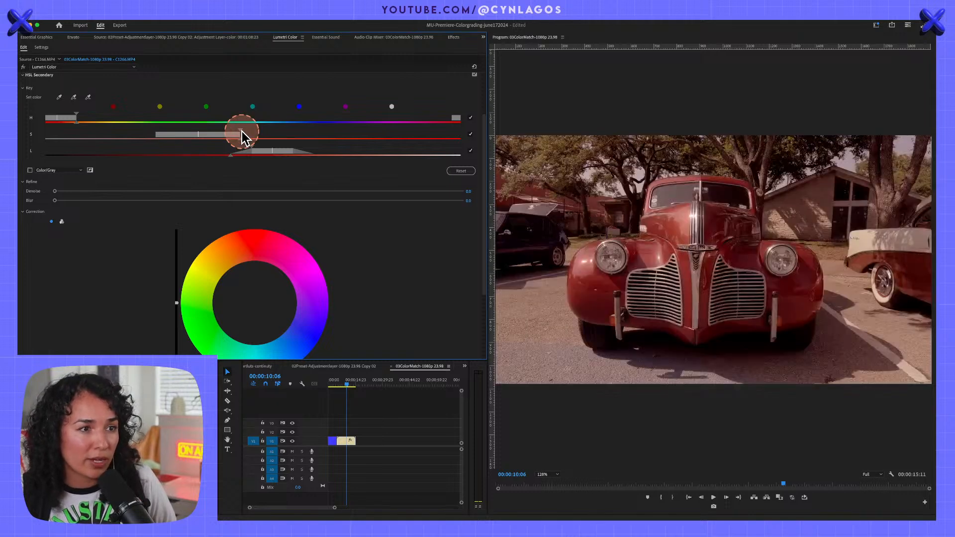
Preview the HSL key mask in Color/Gray, Color/Black and White/Black modes, and turn the mask display off.
left_click(30, 170)
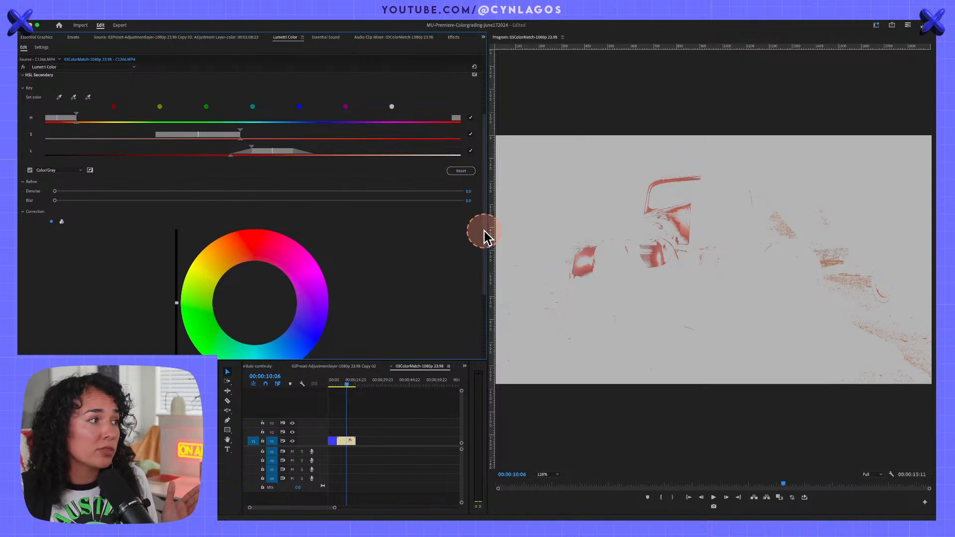
left_click(50, 170)
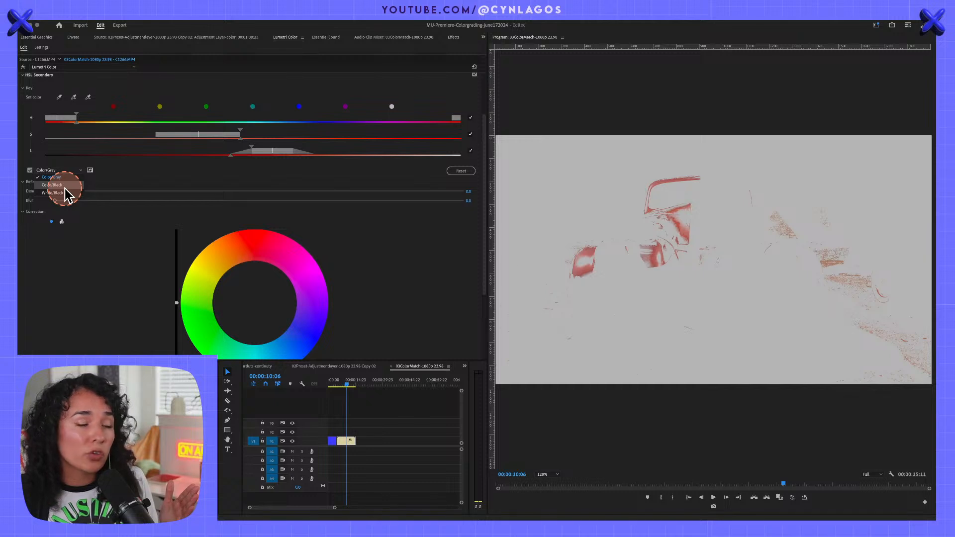
left_click(53, 185)
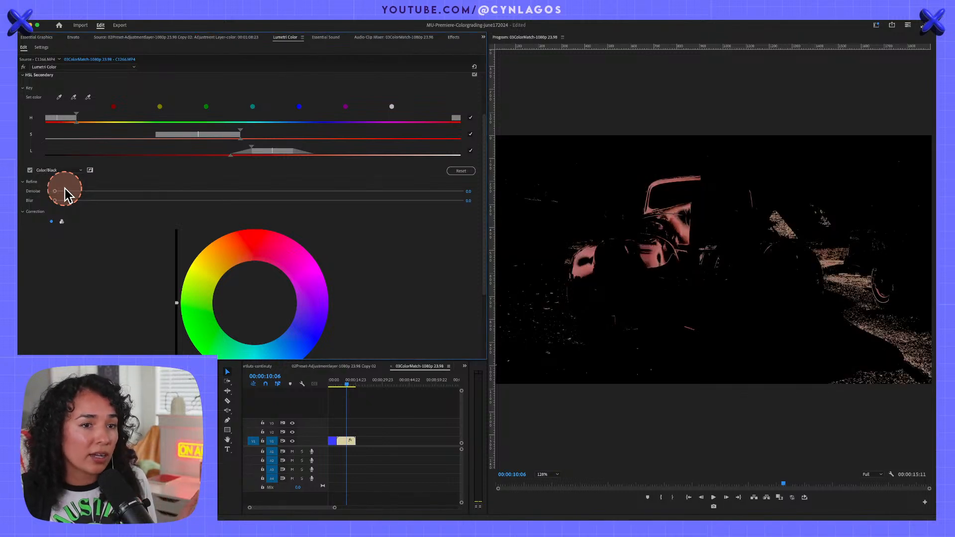
left_click(58, 171)
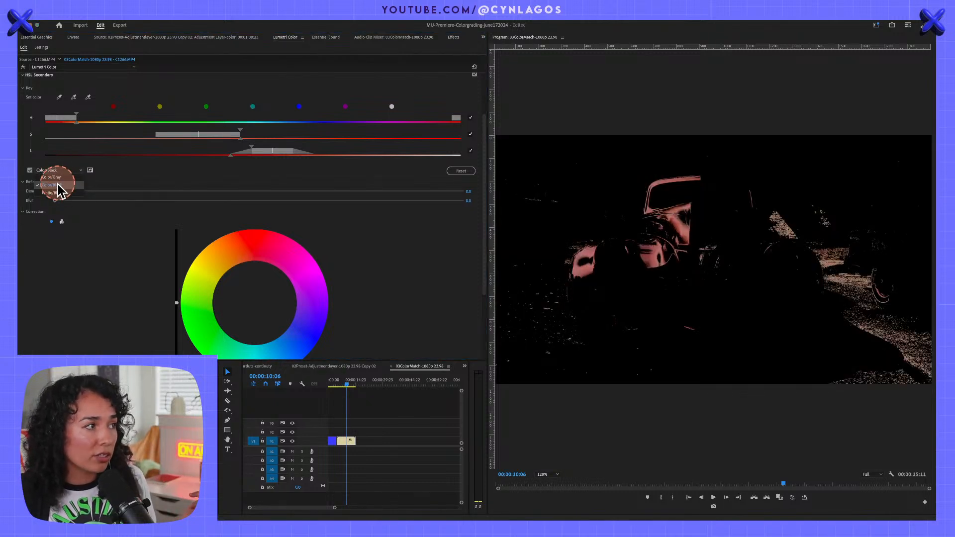
left_click(57, 193)
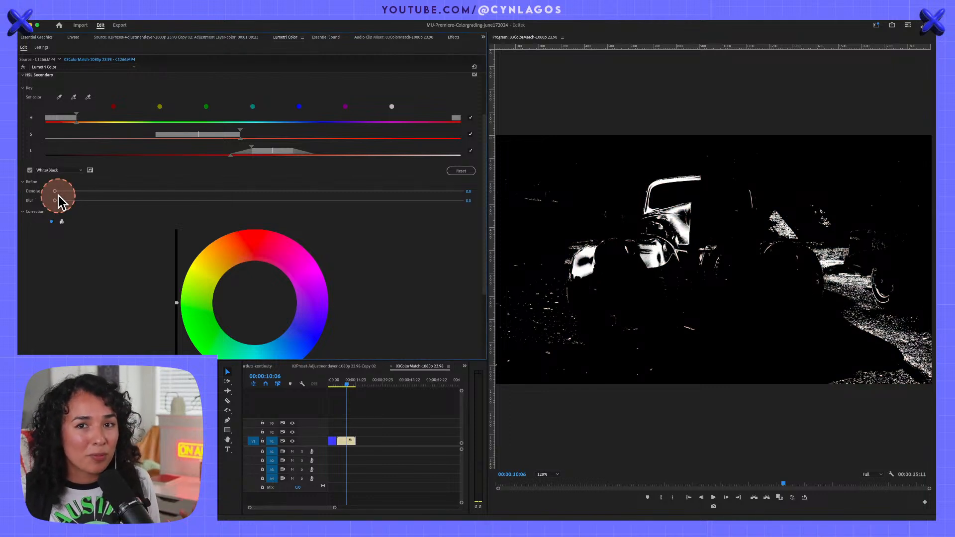
left_click(30, 171)
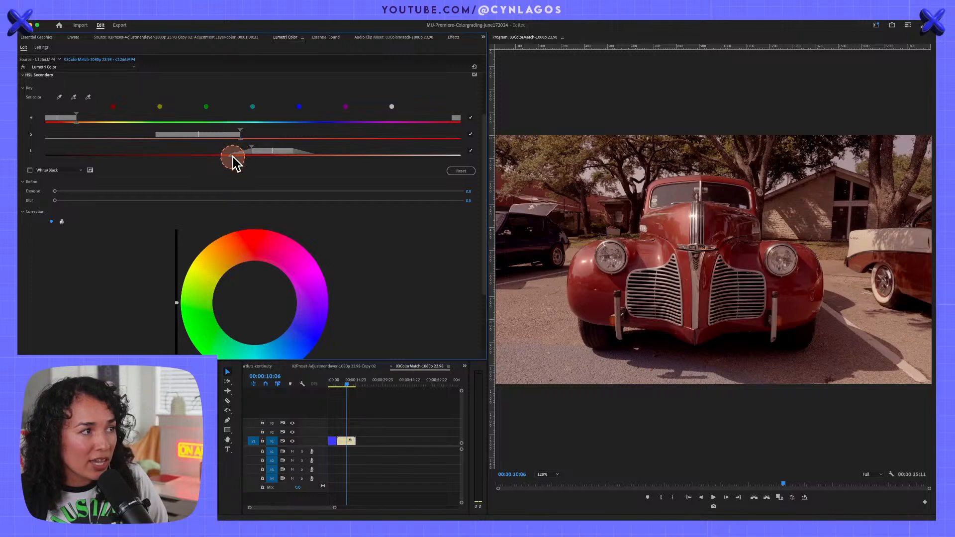
Widen the lightness range of the HSL key toward both darker and brighter tones.
left_click_drag(247, 163, 178, 147)
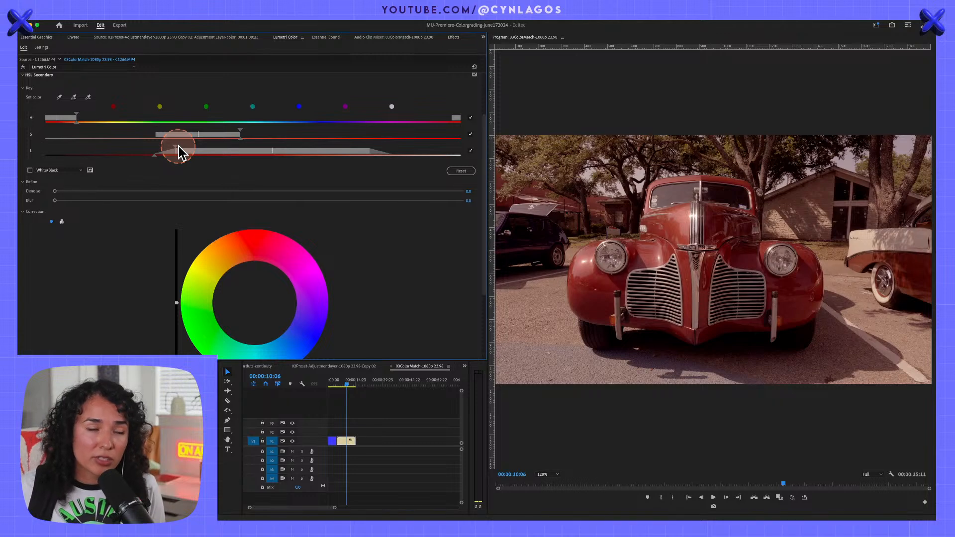
Widen the saturation range of the HSL key and move its lightness range toward brighter tones with a soft falloff.
left_click(178, 146)
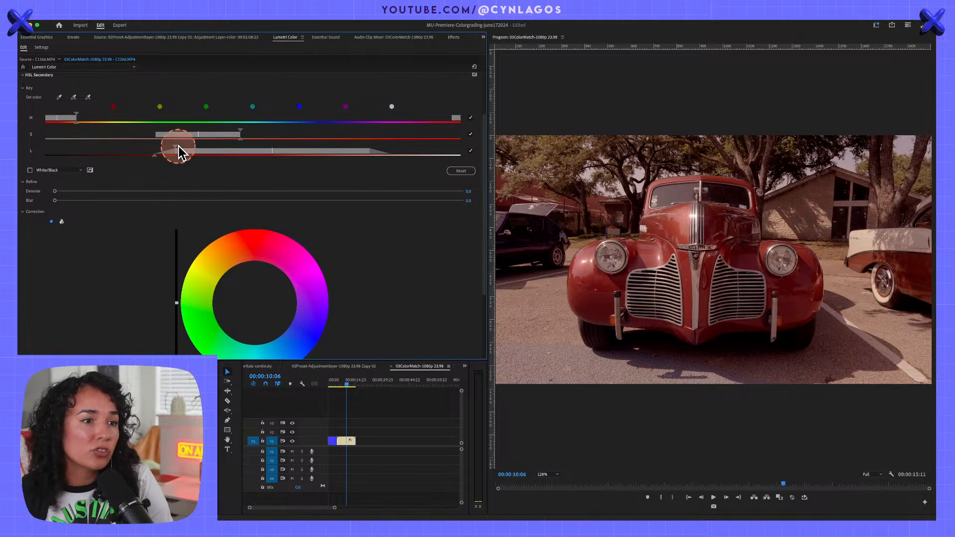
left_click_drag(179, 145, 122, 154)
left_click_drag(240, 132, 271, 134)
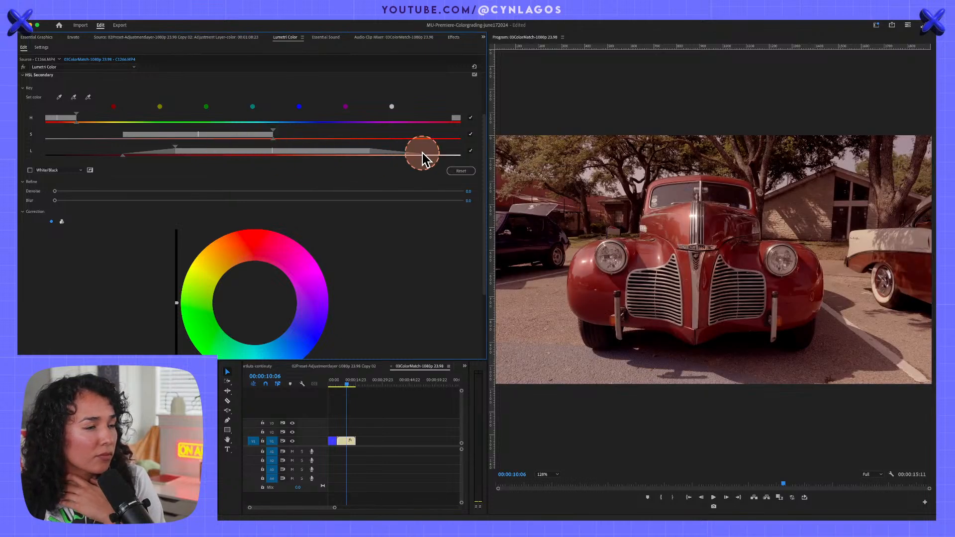
left_click_drag(372, 152, 420, 154)
left_click_drag(167, 158, 204, 154)
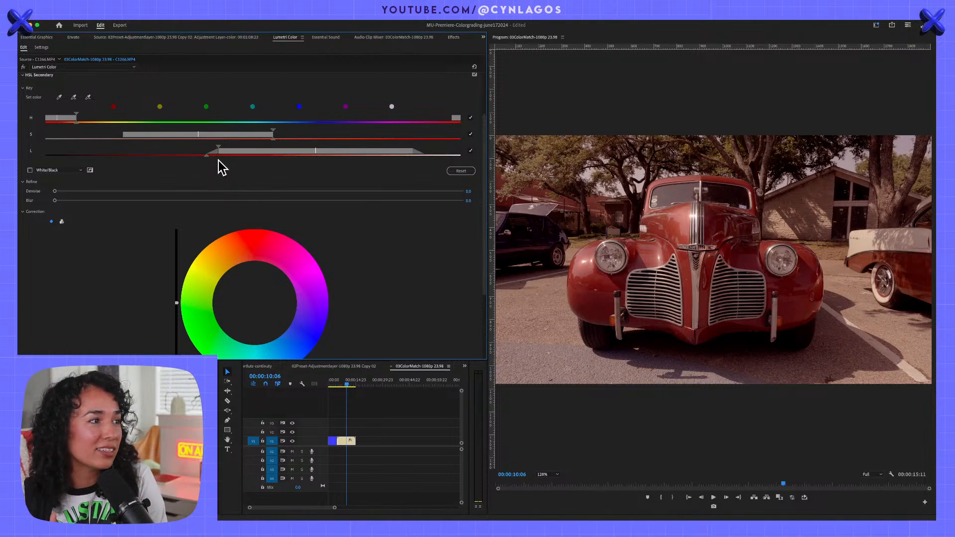
mouse_move(204, 155)
left_mouse_down()
mouse_move(214, 154)
mouse_move(194, 156)
left_mouse_up()
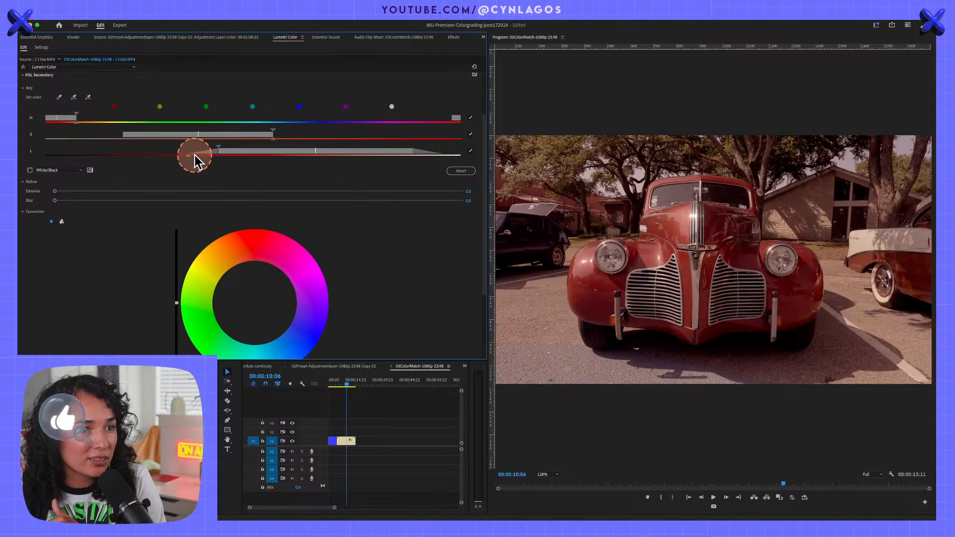
Show the HSL key mask and switch the Correction section to separate shadows, midtones and highlights color wheels.
left_click(30, 170)
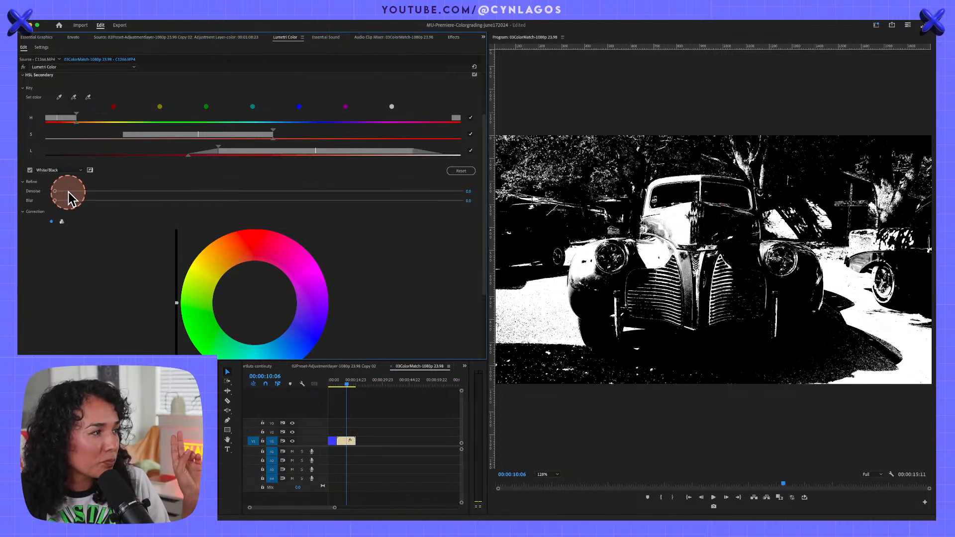
scroll(74, 214, "down", 2)
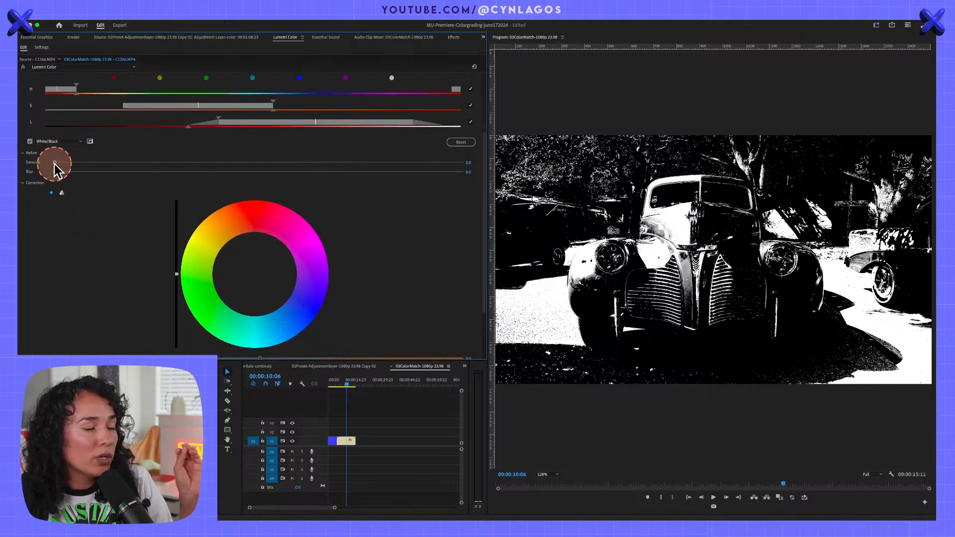
scroll(74, 202, "down", 5)
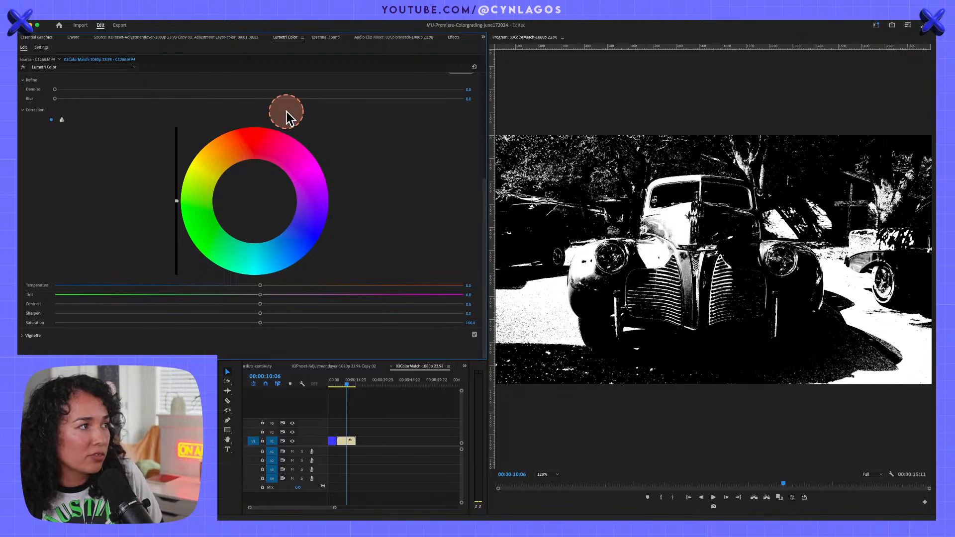
key("grave")
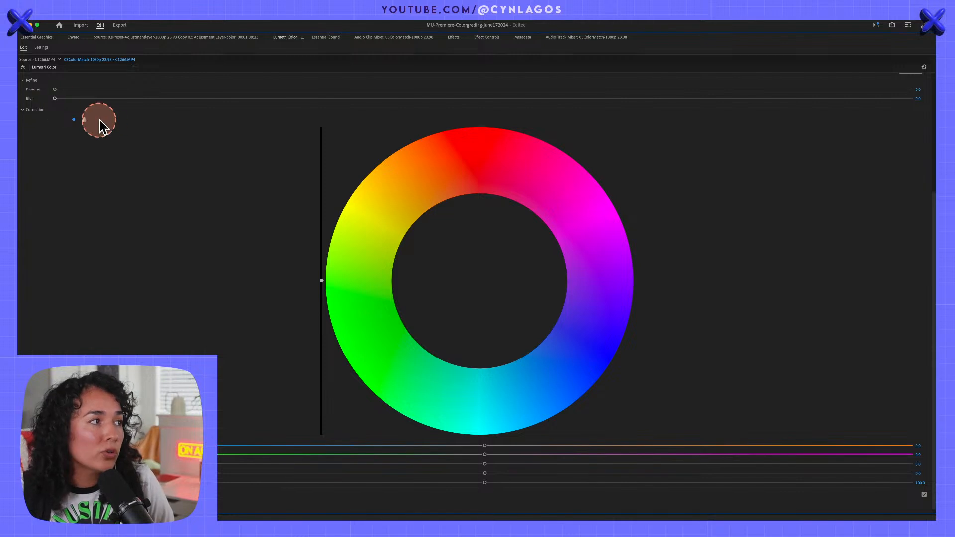
left_click(84, 119)
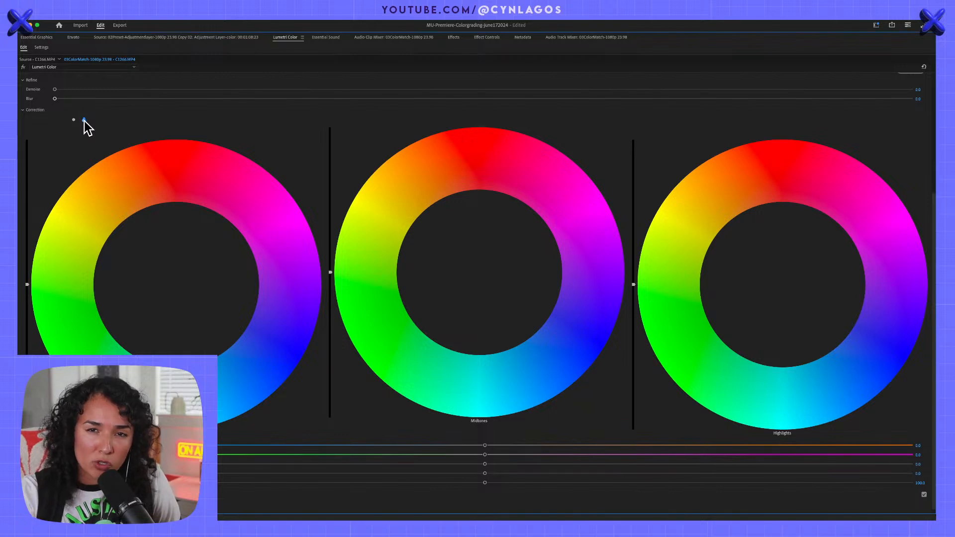
left_click(84, 120)
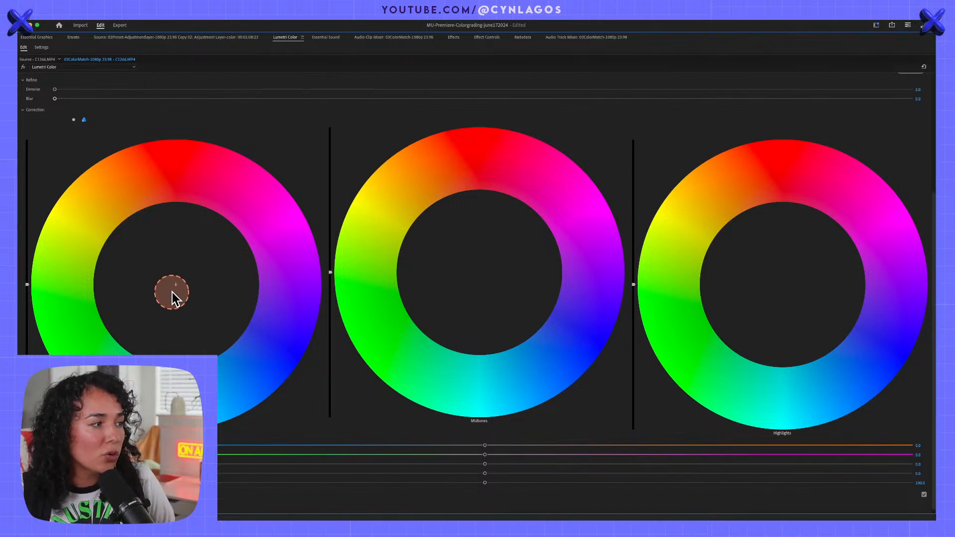
key("grave")
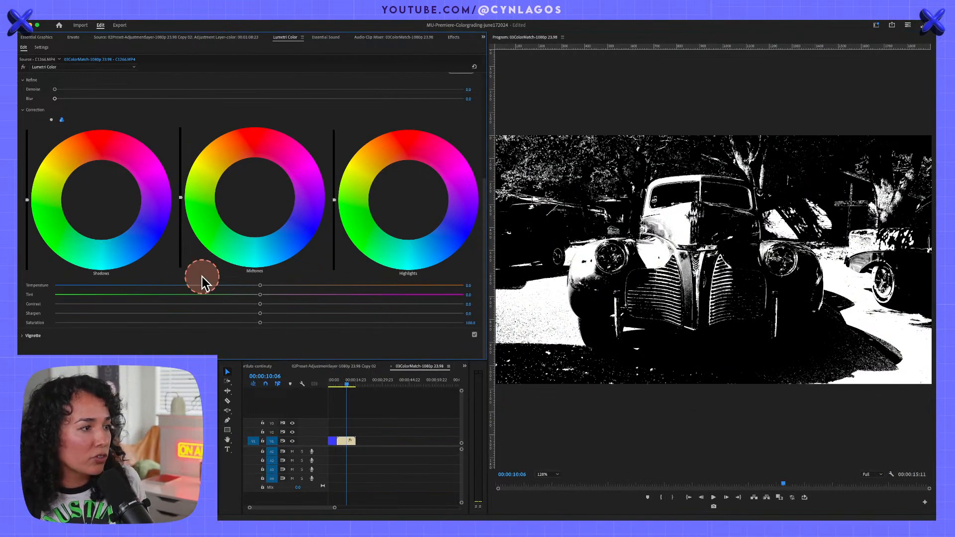
Turn off the mask display and raise the keyed area's temperature to about 64 and tint to about 40.
left_click_drag(258, 285, 250, 284)
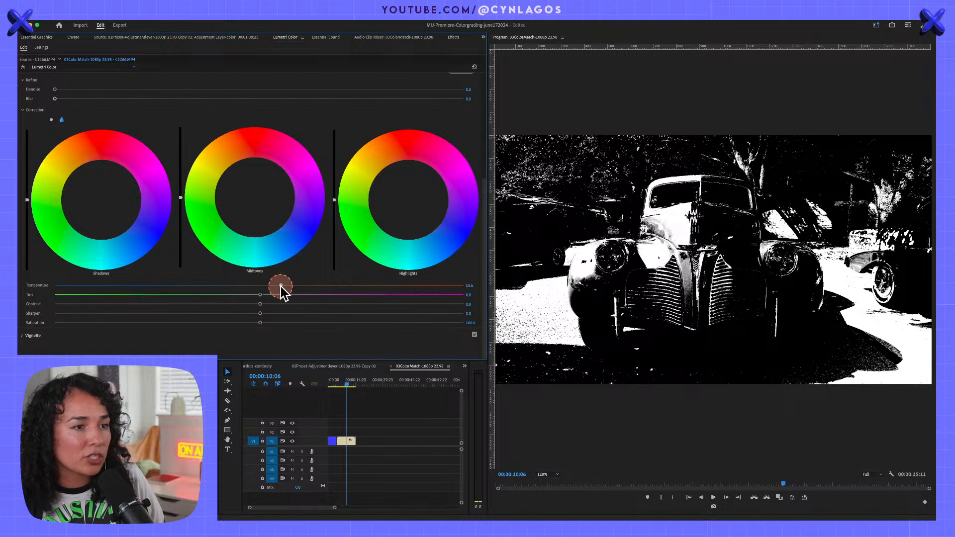
scroll(175, 204, "up", 5)
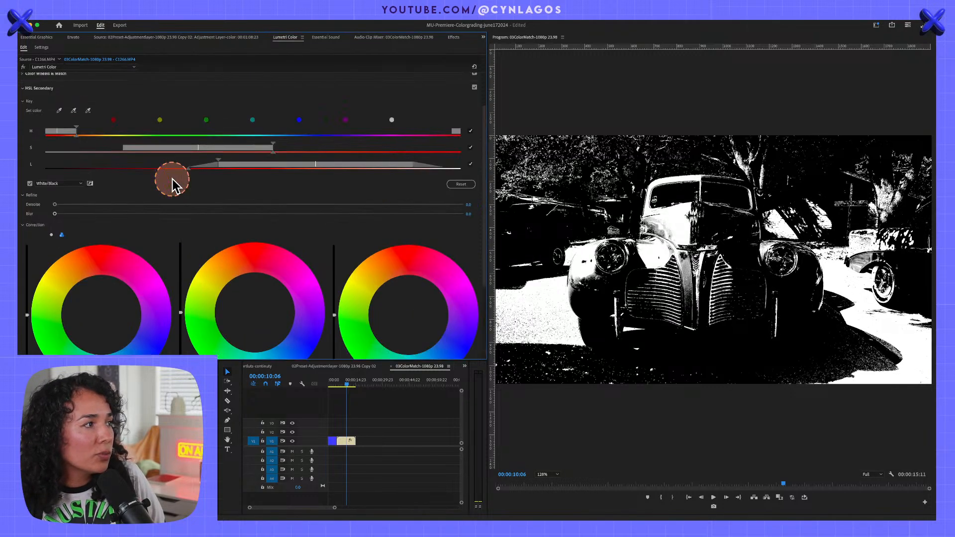
left_click(30, 183)
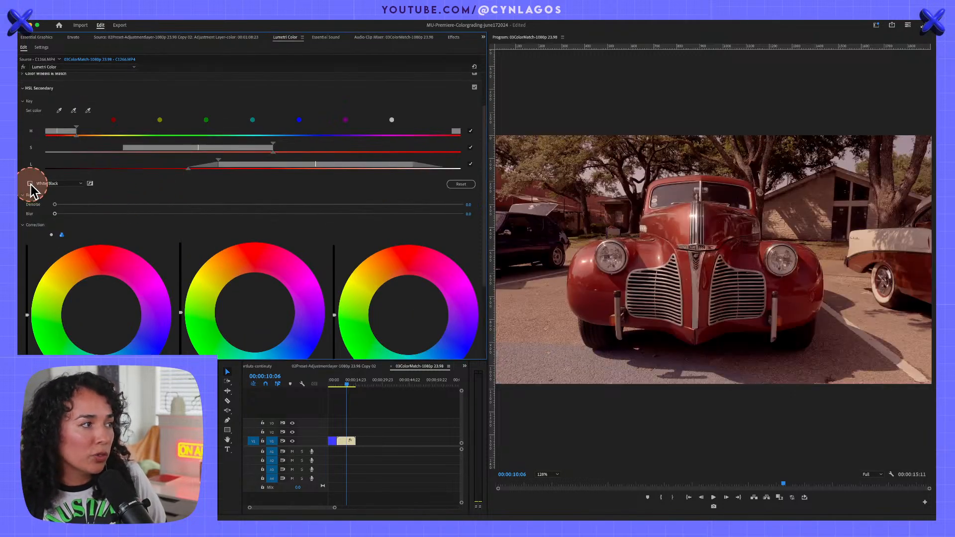
scroll(398, 296, "down", 5)
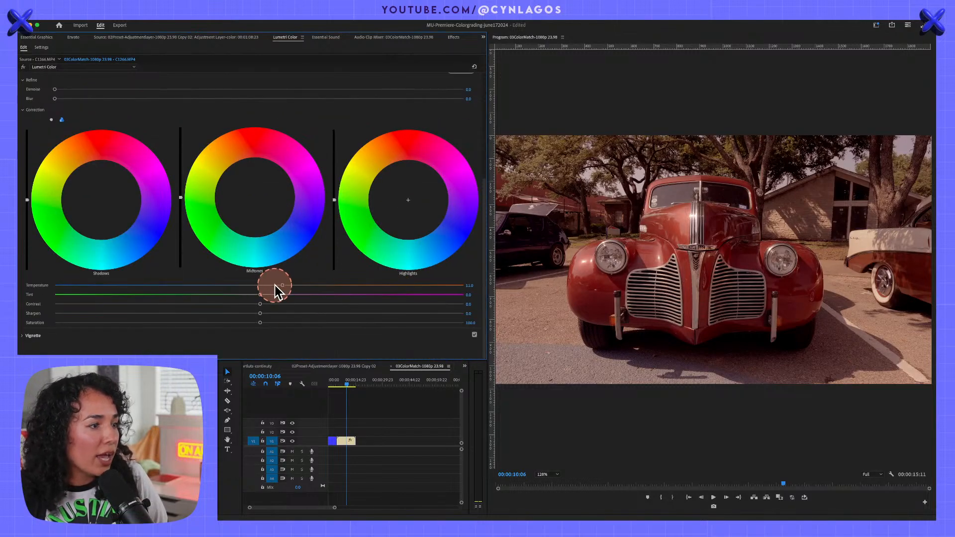
left_click_drag(290, 291, 392, 300)
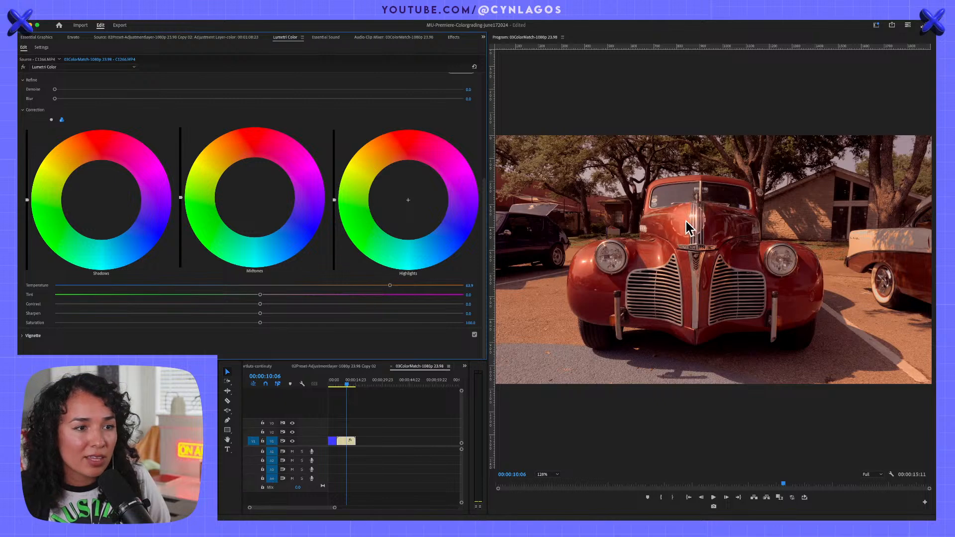
left_click_drag(260, 296, 302, 295)
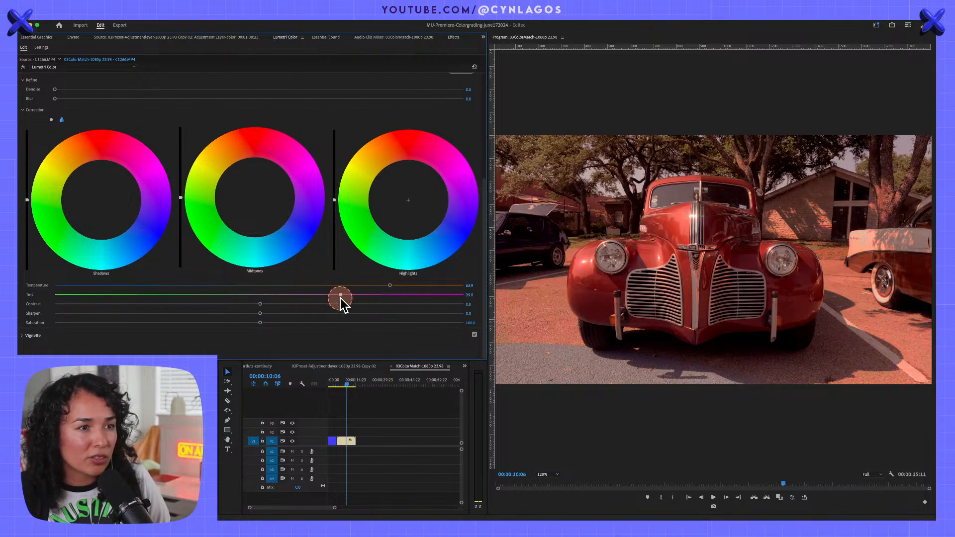
Narrow the hue and saturation ranges of the HSL key and soften its saturation and lightness falloff.
scroll(366, 272, "up", 3)
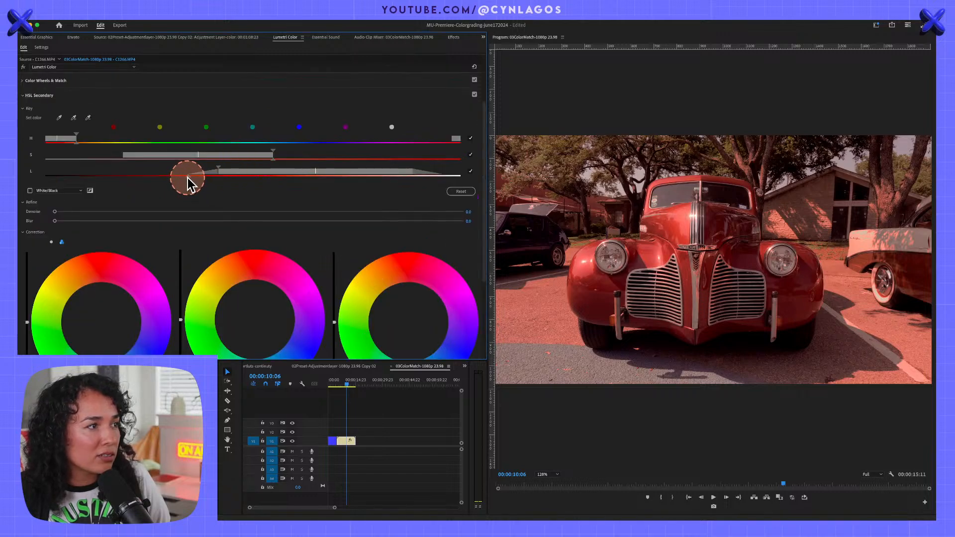
left_click_drag(188, 177, 213, 177)
left_click_drag(273, 160, 228, 151)
left_click_drag(76, 135, 70, 138)
Set the keyed red's temperature to about -20, tint to 14.7, contrast to 19.1 and saturation to 124.4, and push its shadows toward orange-yellow.
scroll(294, 247, "down", 5)
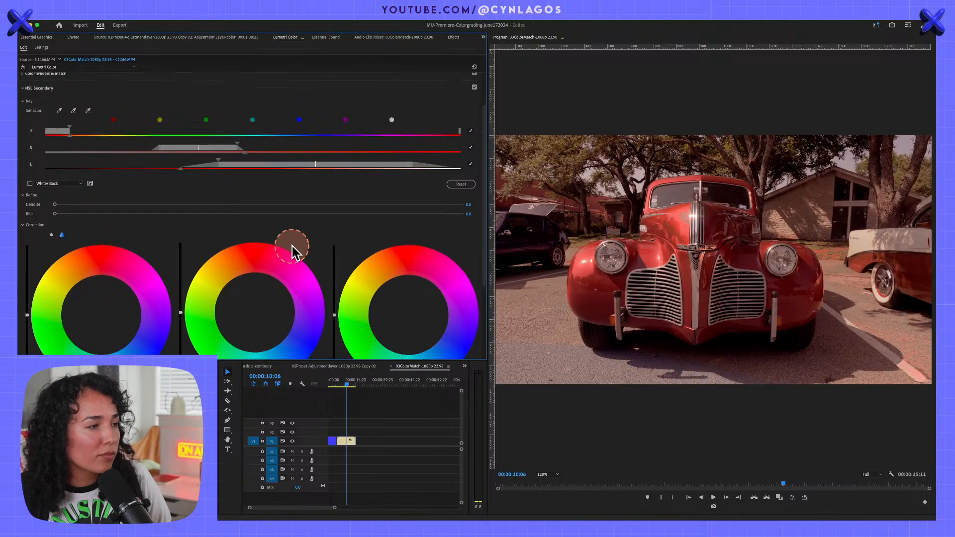
left_click_drag(401, 287, 283, 288)
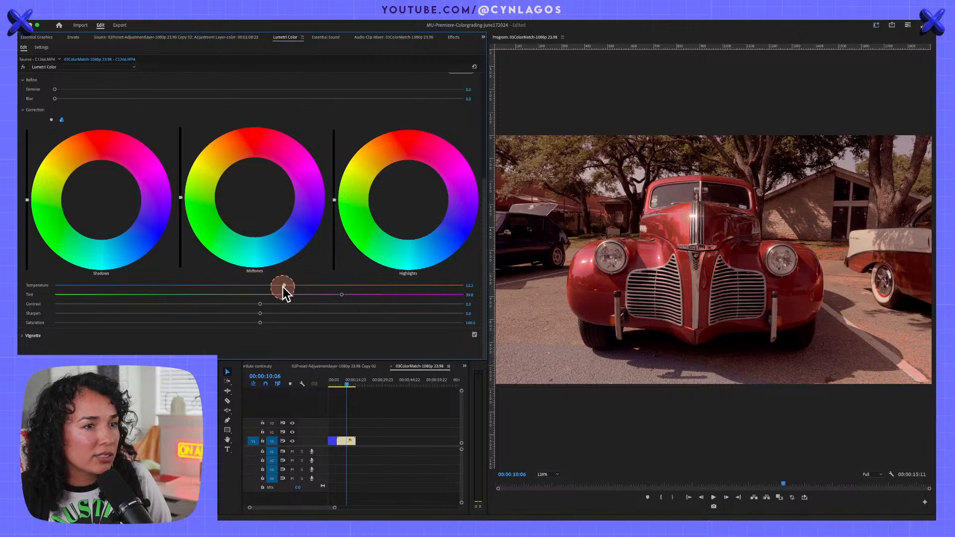
left_click_drag(205, 285, 223, 286)
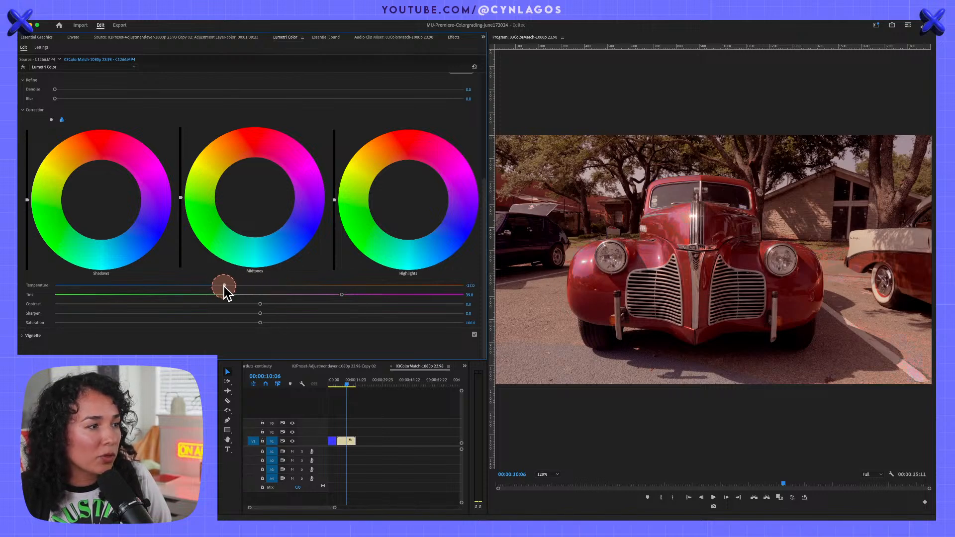
left_click_drag(259, 323, 290, 304)
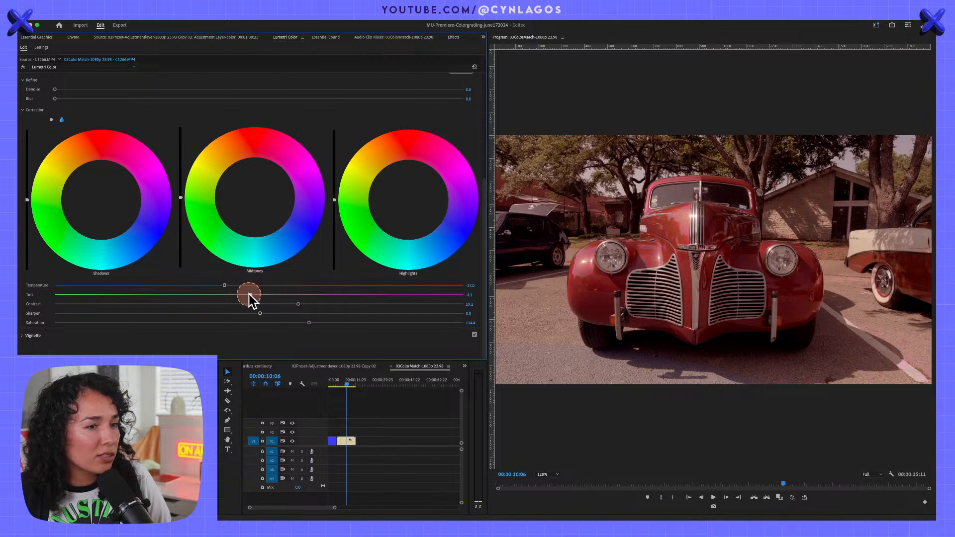
left_click_drag(249, 295, 218, 285)
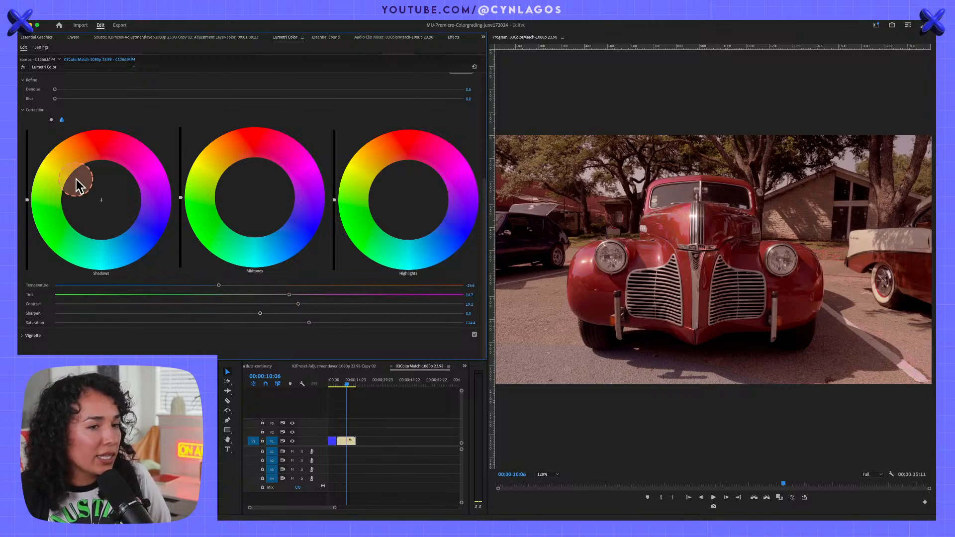
mouse_move(77, 185)
left_mouse_down()
mouse_move(124, 199)
mouse_move(80, 197)
left_mouse_up()
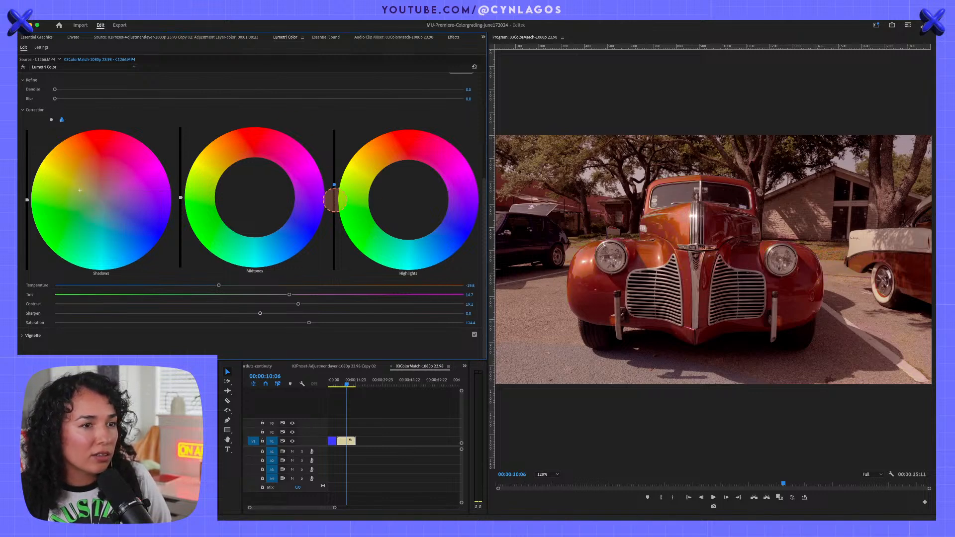
Narrow the hue range of the HSL key slightly and widen its saturation and lightness ranges a little.
scroll(273, 123, "up", 3)
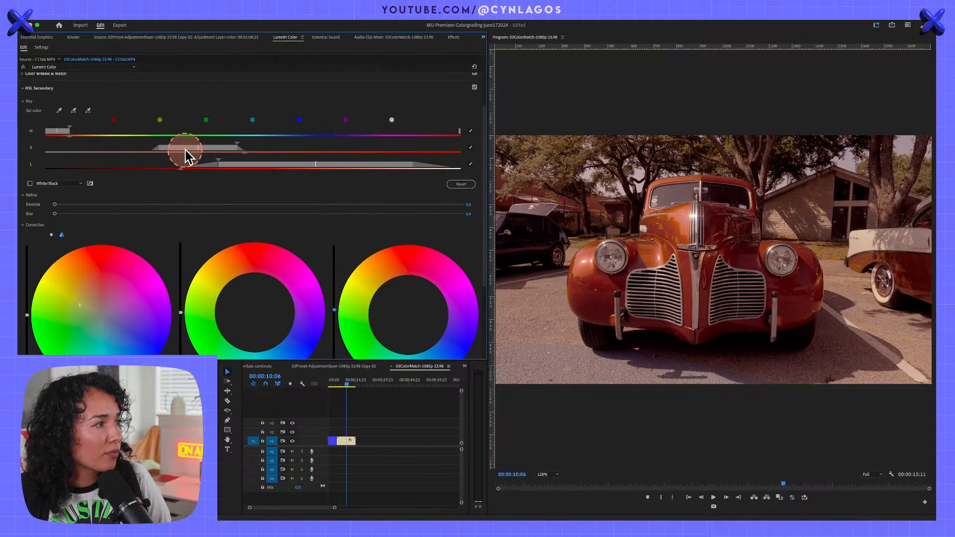
mouse_move(68, 141)
left_mouse_down()
mouse_move(59, 136)
mouse_move(95, 140)
mouse_move(70, 134)
left_mouse_up()
left_click(69, 138)
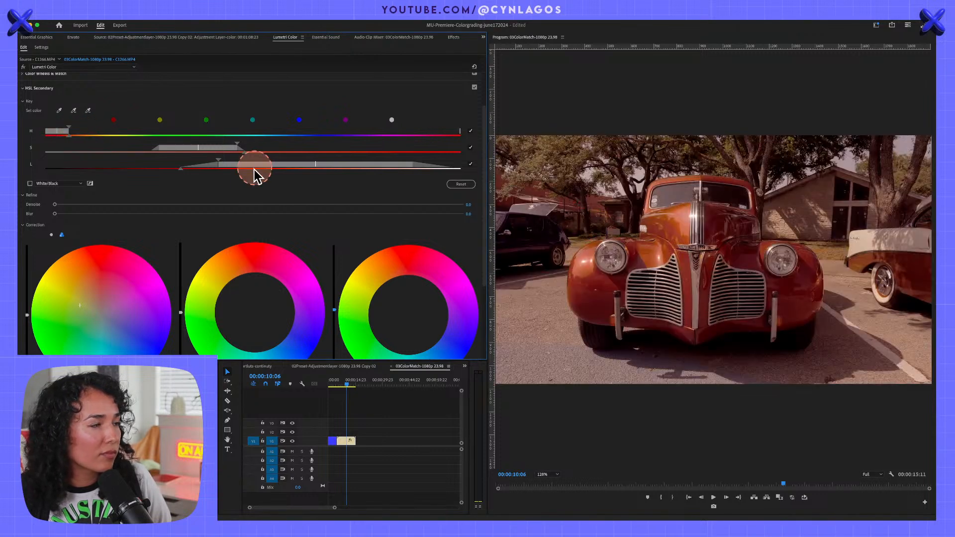
mouse_move(247, 151)
left_mouse_down()
mouse_move(215, 149)
mouse_move(262, 149)
mouse_move(247, 151)
left_mouse_up()
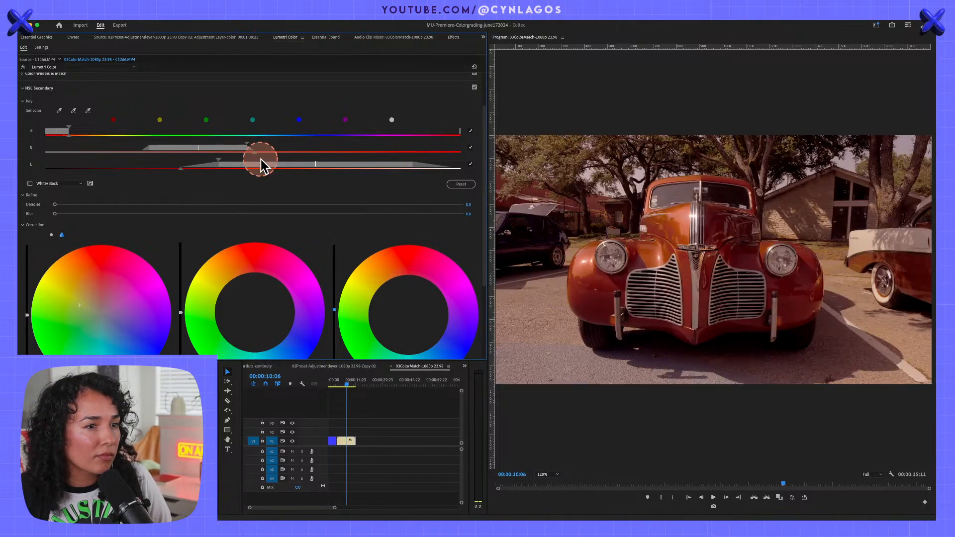
mouse_move(201, 173)
left_mouse_down()
mouse_move(183, 171)
mouse_move(210, 177)
mouse_move(196, 172)
mouse_move(236, 164)
mouse_move(207, 164)
mouse_move(215, 164)
left_mouse_up()
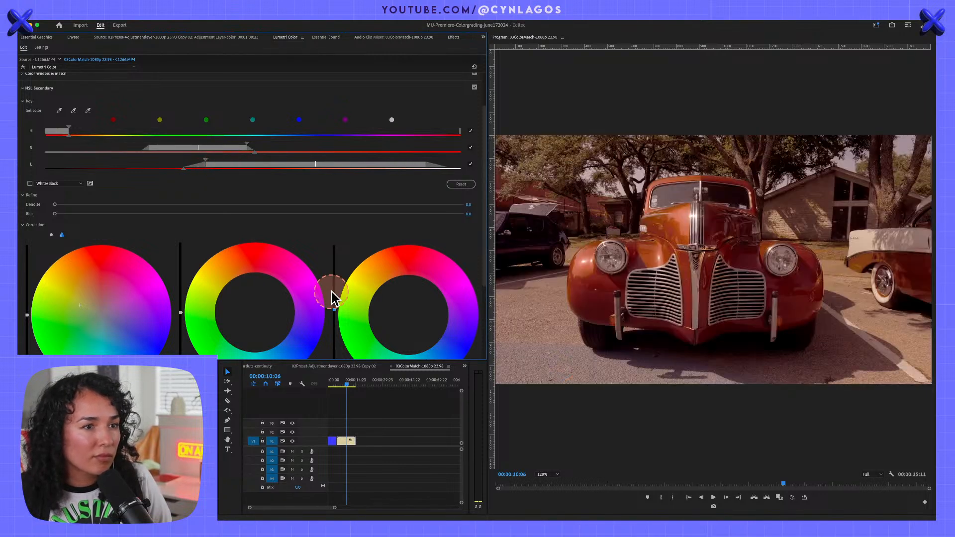
Push the highlights color wheel of the HSL correction slightly toward blue-violet.
scroll(376, 280, "down", 2)
scroll(376, 280, "down", 5)
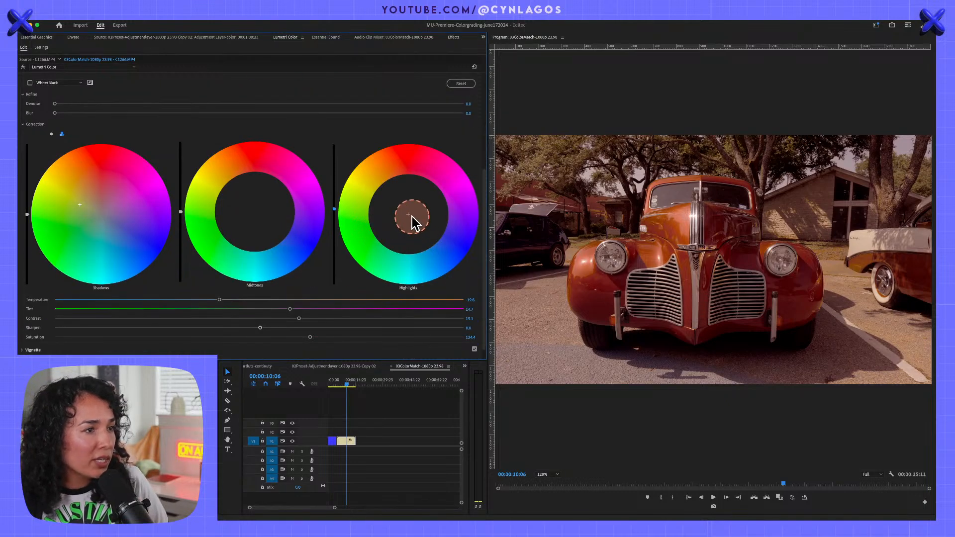
left_click_drag(409, 217, 411, 226)
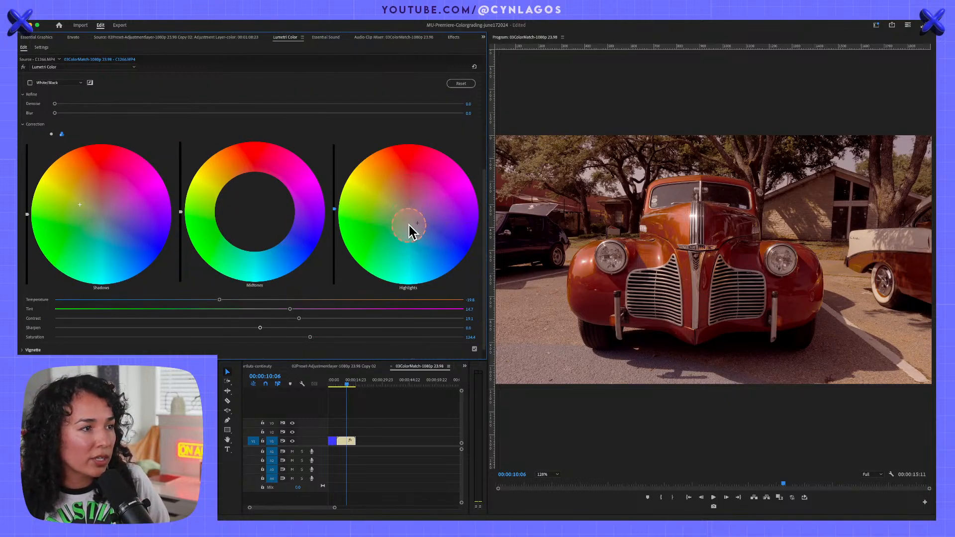
Set the keyed red's temperature to about -46, tint to about 30, contrast to about 40 and saturation to about 163.
scroll(411, 226, "down", 1)
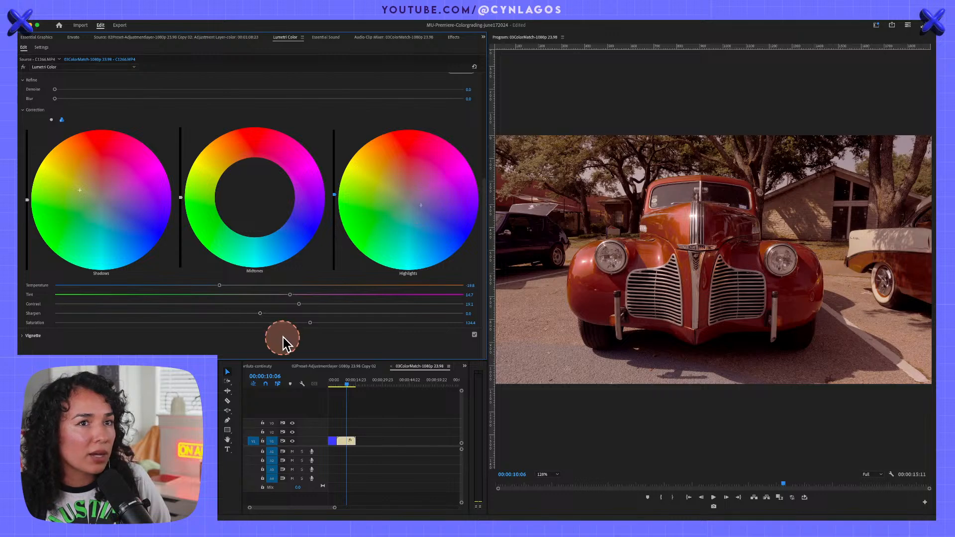
left_click_drag(213, 285, 185, 285)
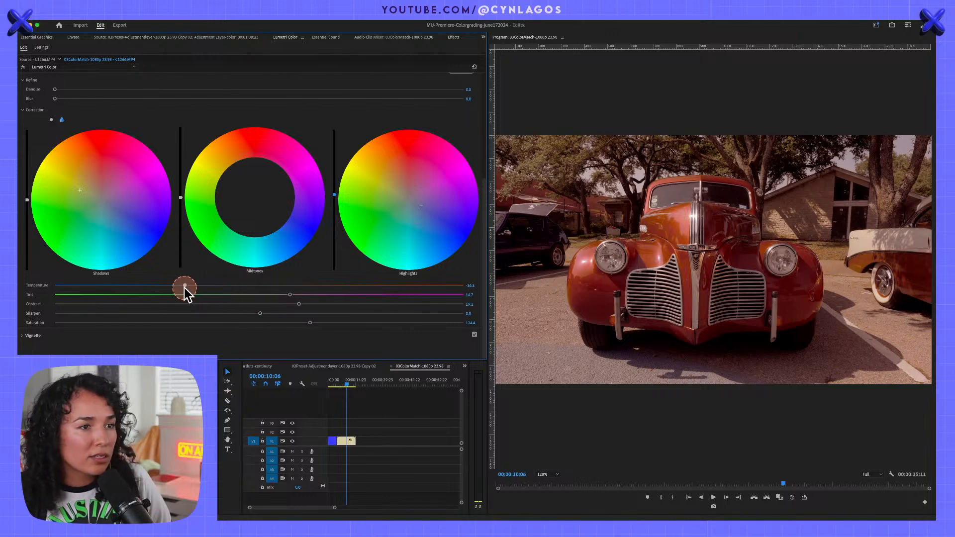
left_click_drag(315, 336, 388, 323)
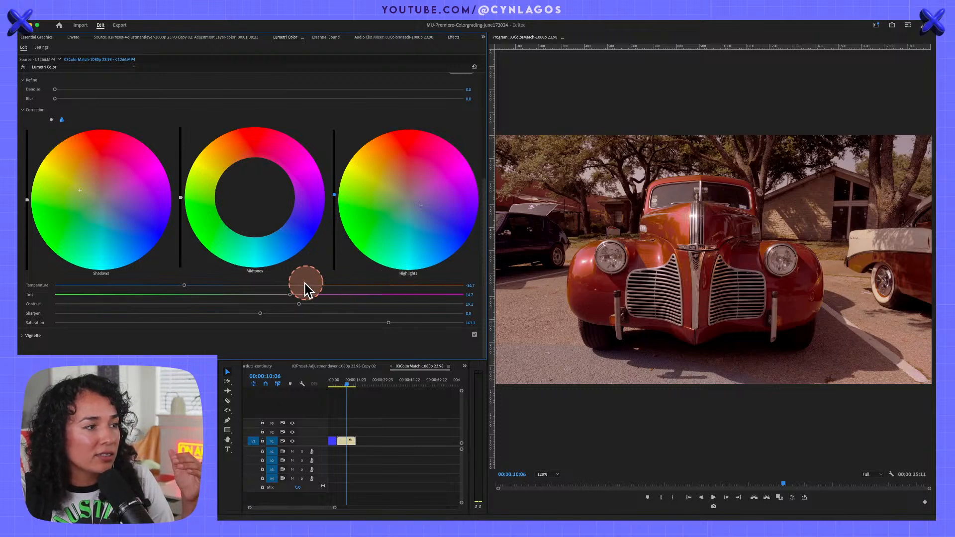
left_click_drag(299, 306, 341, 305)
left_click_drag(290, 295, 320, 298)
left_click_drag(184, 284, 151, 287)
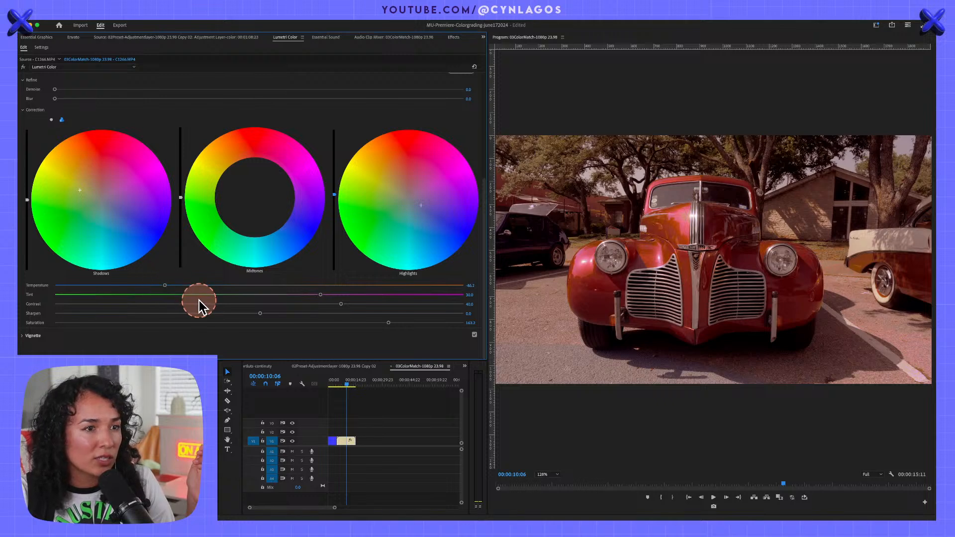
scroll(217, 305, "up", 5)
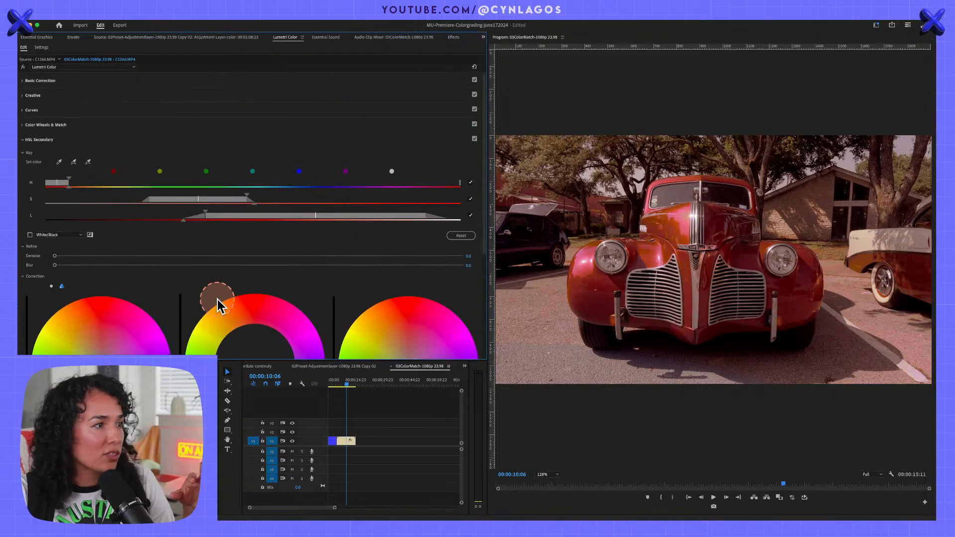
Compare the red car shot with the HSL Secondary correction switched off and on, leaving it enabled.
left_click(474, 138)
left_click(475, 139)
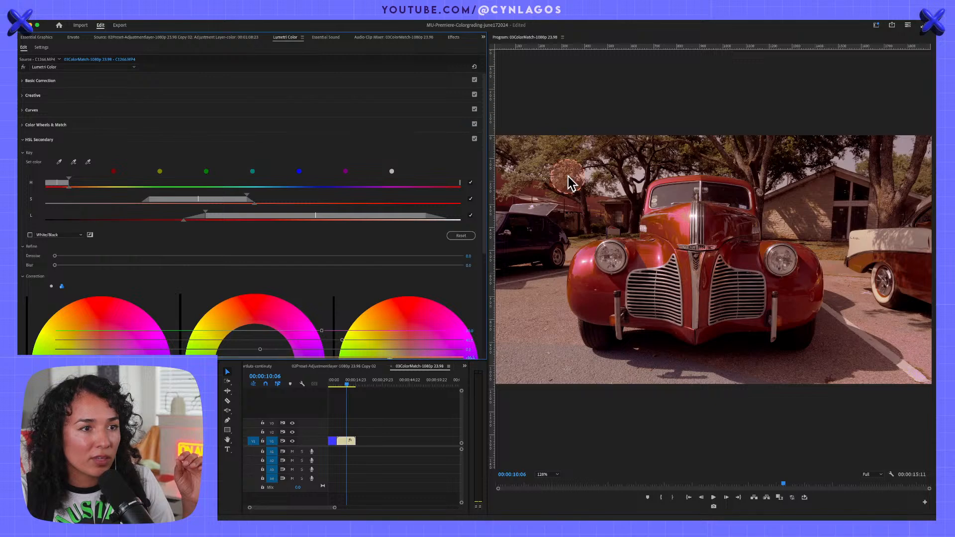
left_click(474, 139)
left_click(474, 138)
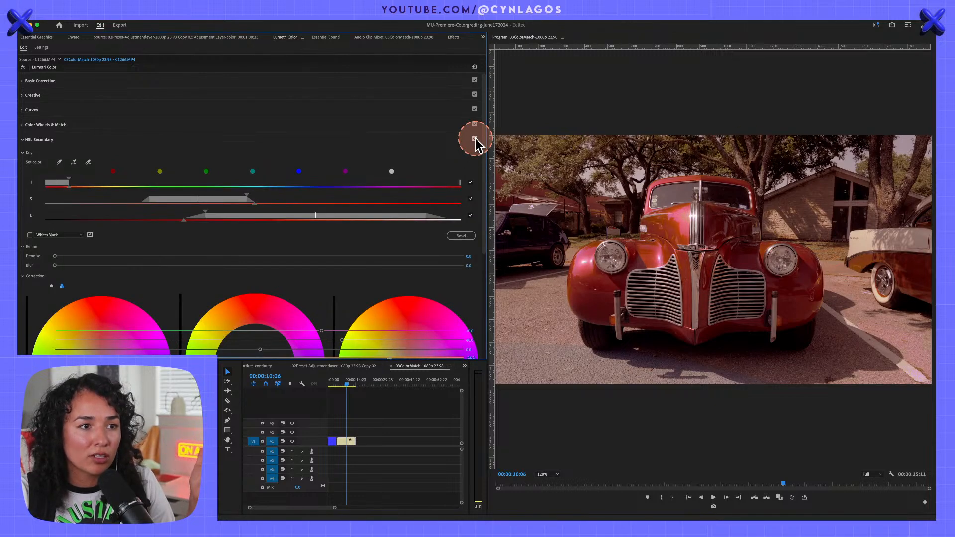
left_click(475, 139)
left_click(474, 139)
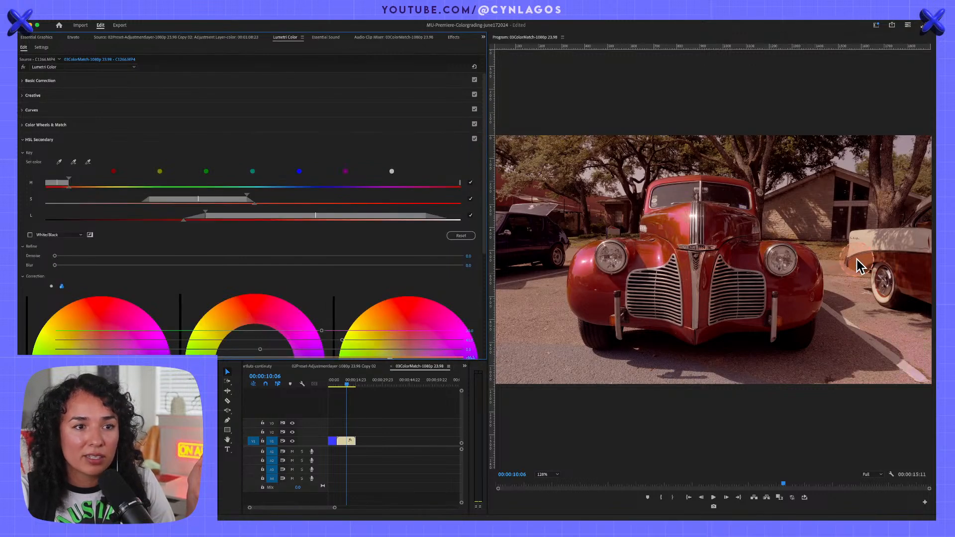
Play a short part of the red car clip from about 8 seconds to check the key in motion.
left_click(341, 381)
key("space")
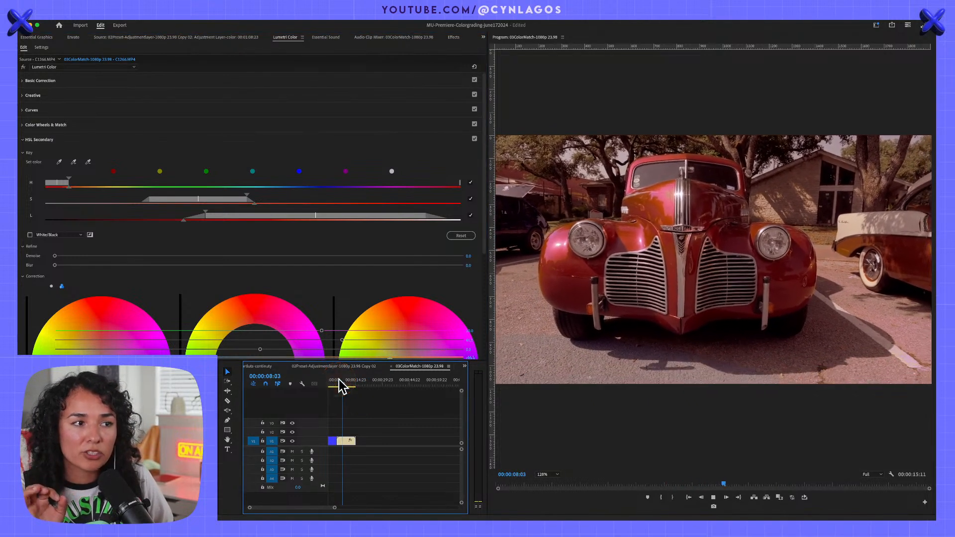
key("space")
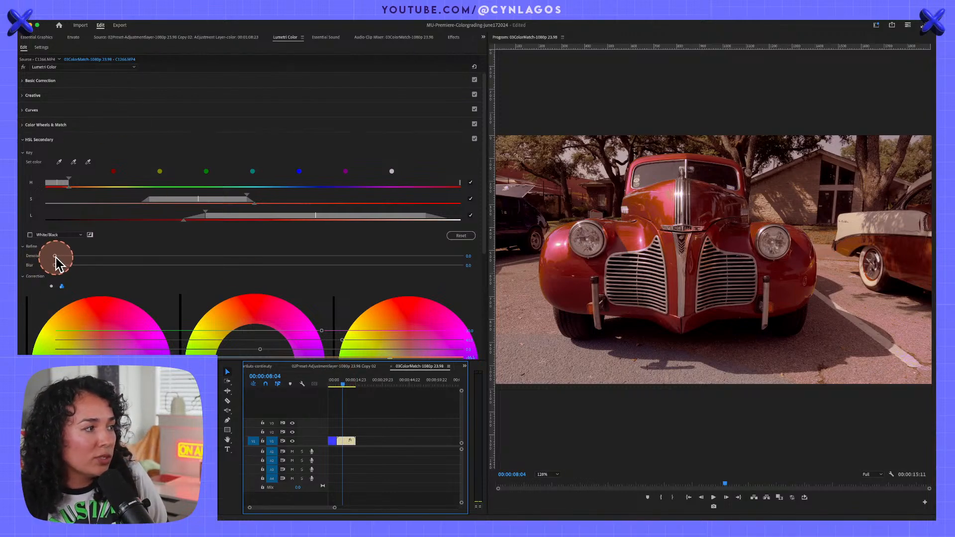
Refine the HSL key with denoise at about 43 and blur at 13, and play the car clip to check it.
left_click_drag(54, 256, 231, 256)
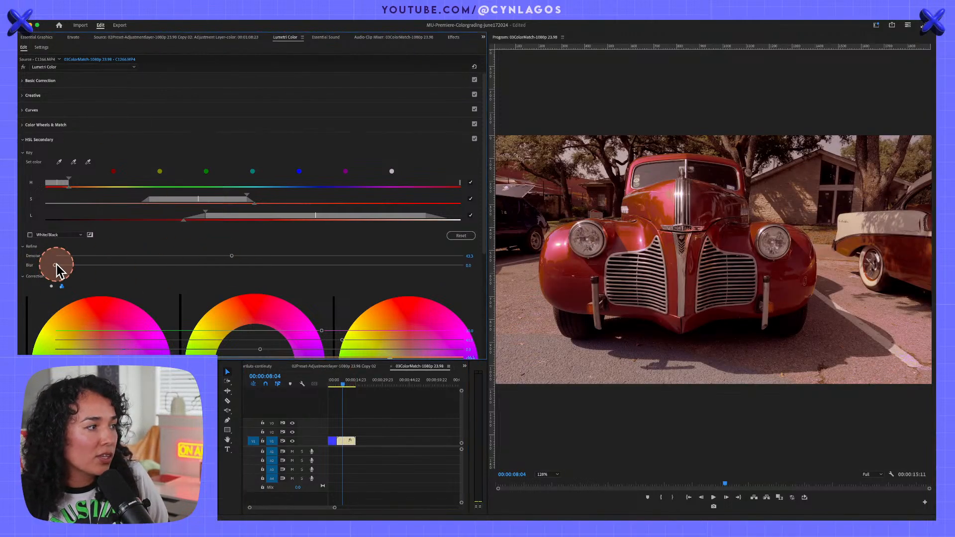
left_click_drag(56, 265, 230, 267)
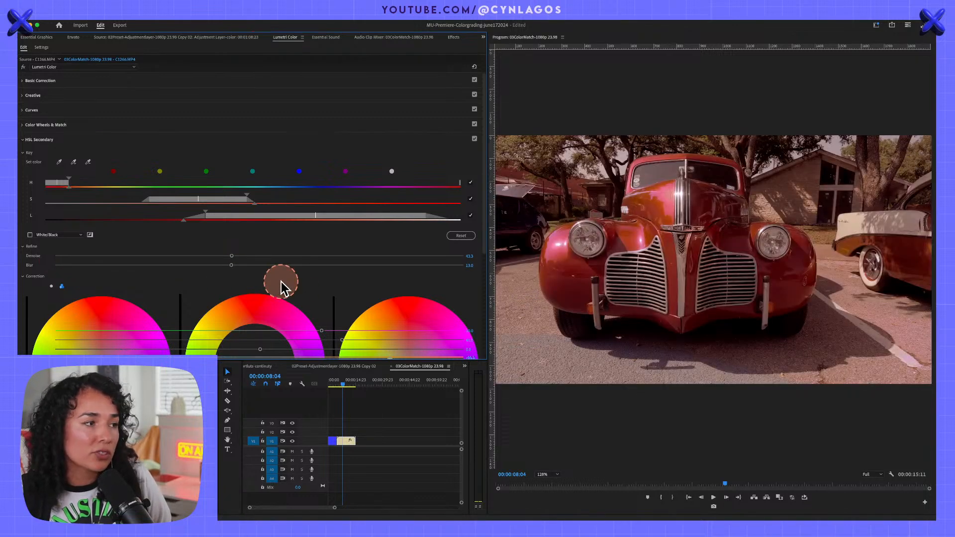
left_click_drag(343, 384, 337, 382)
key("space")
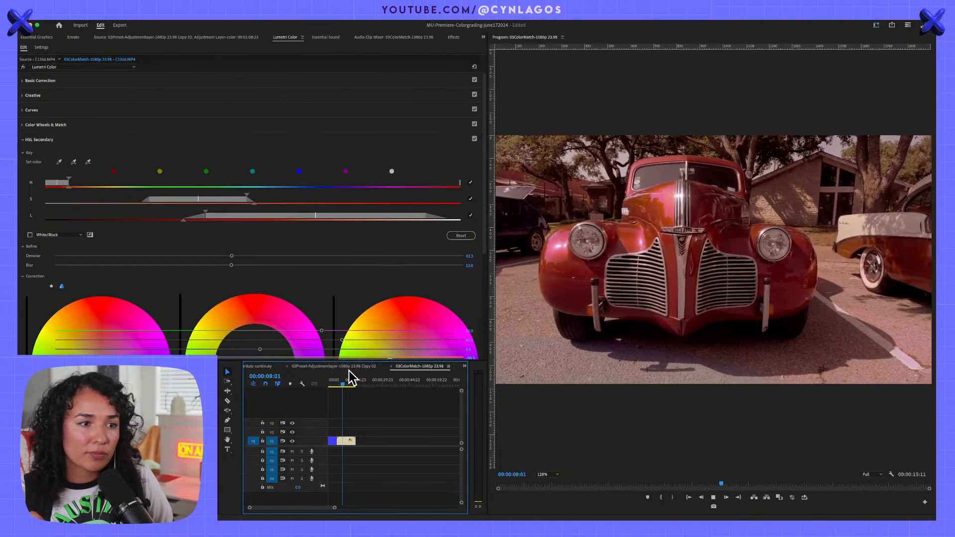
key("space")
mouse_move(354, 384)
left_mouse_down()
mouse_move(335, 382)
mouse_move(343, 384)
left_mouse_up()
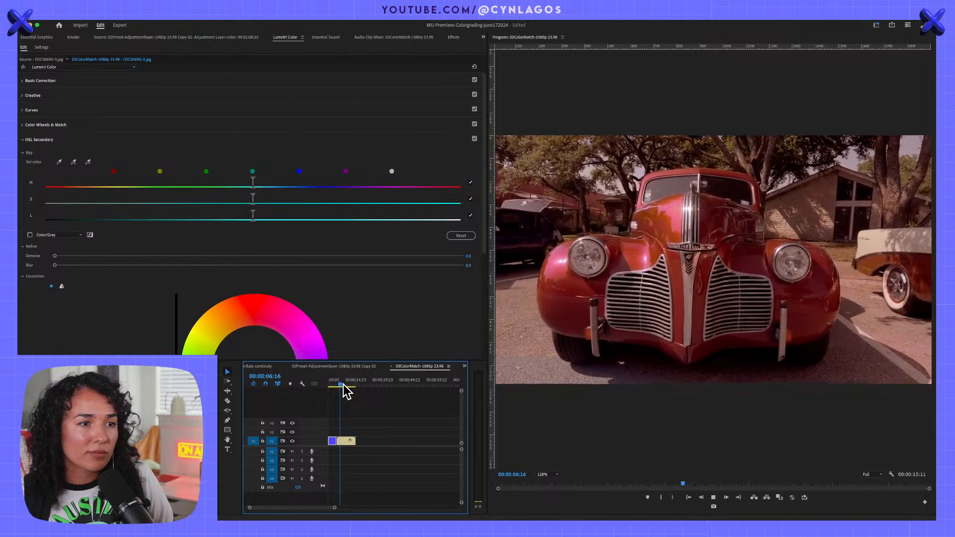
key("space")
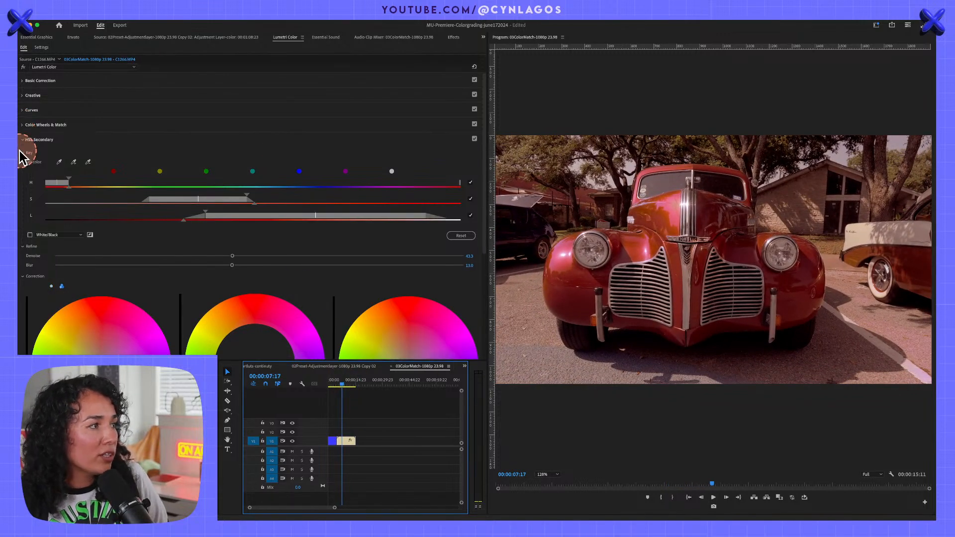
Compare the red car clip with each of its two Lumetri Color effects switched off and on, leaving both enabled.
key("shift+5")
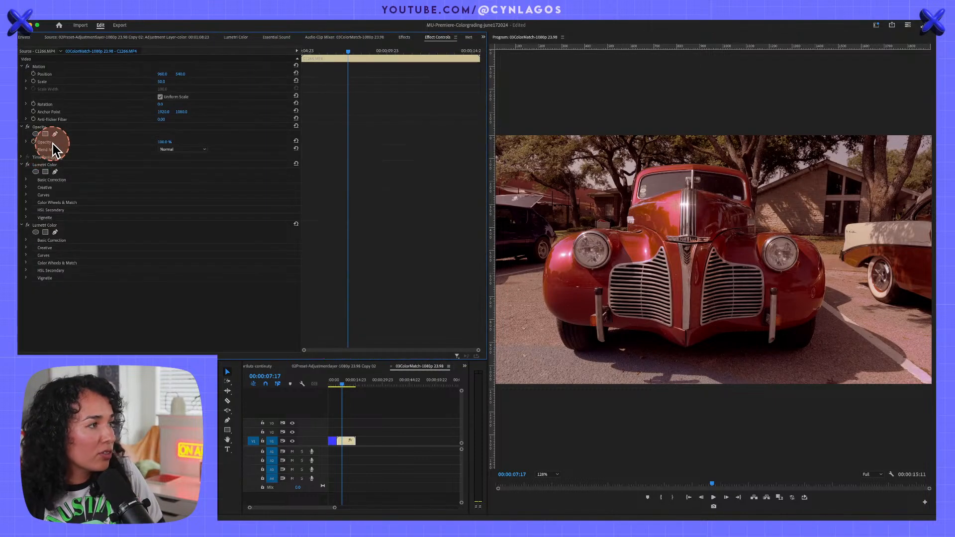
left_click(27, 165)
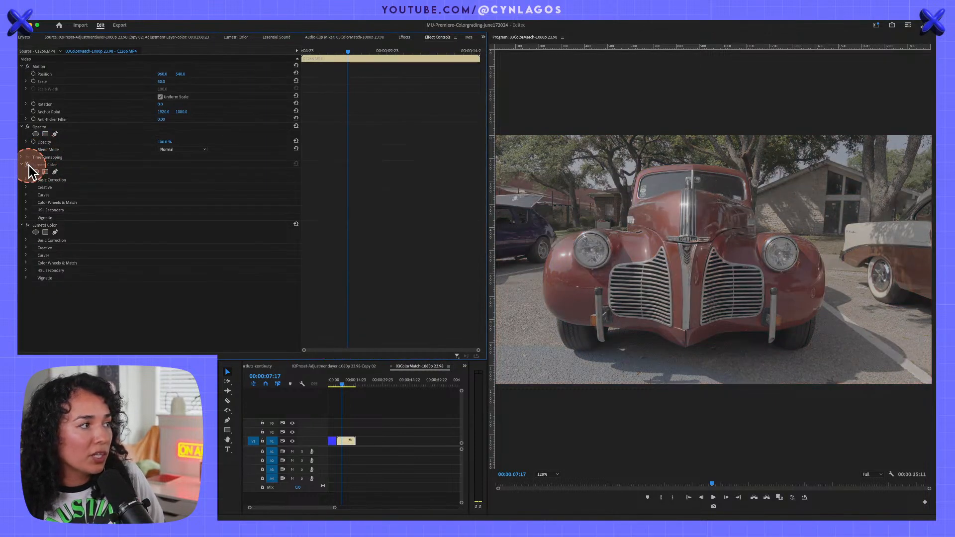
left_click(27, 165)
left_click(28, 165)
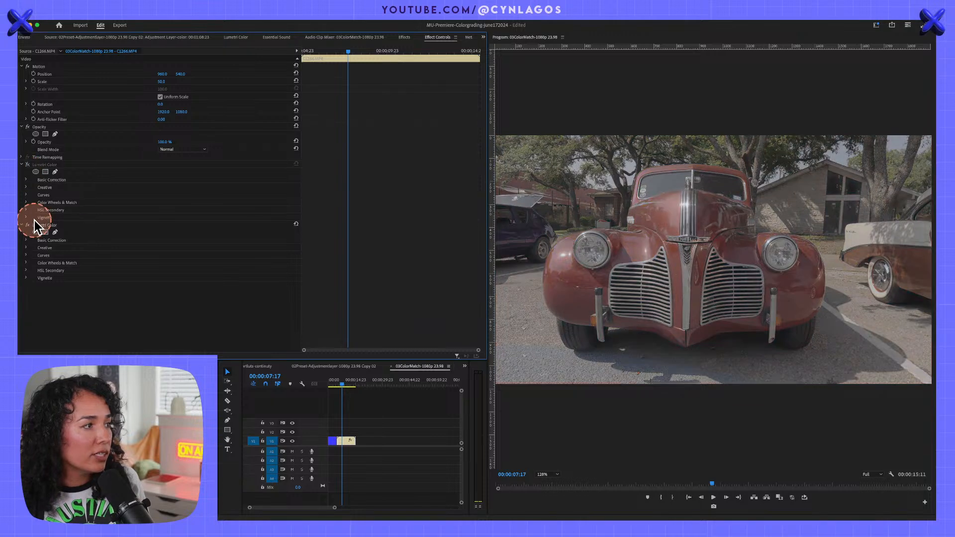
left_click(27, 225)
left_click(28, 225)
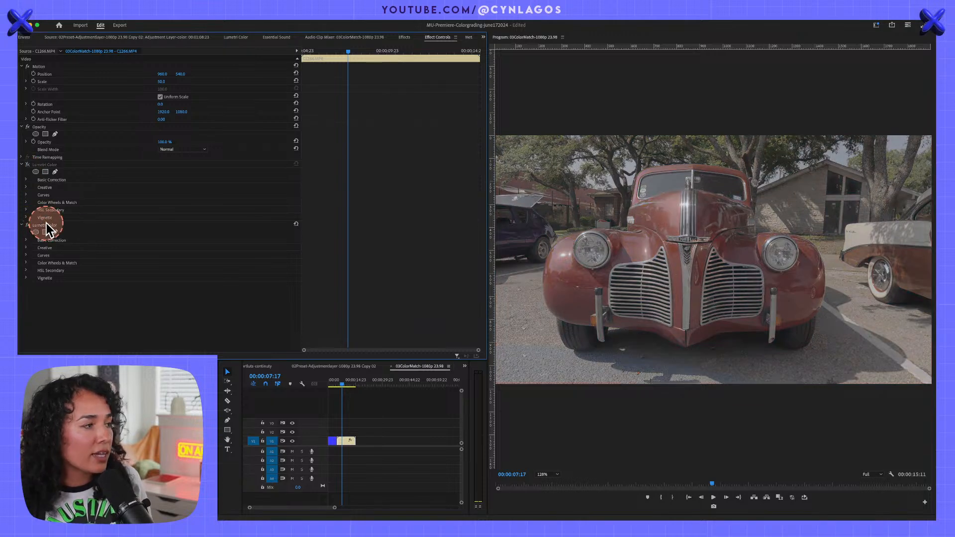
left_click(44, 224)
left_click(28, 165)
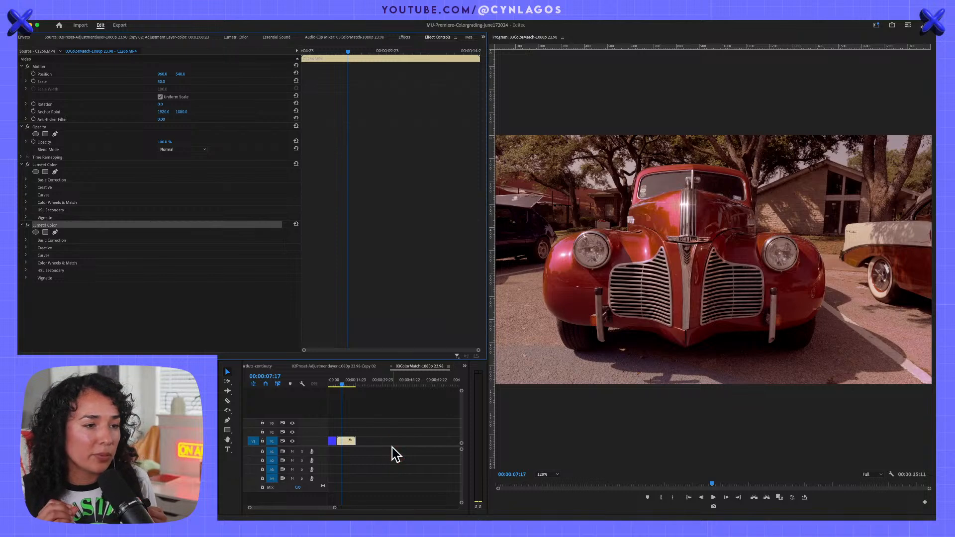
Mark an In point at 00:00:05:05, near the start of the red car clip, and preview the clip.
mouse_move(342, 386)
left_mouse_down()
mouse_move(331, 383)
mouse_move(341, 382)
left_mouse_up()
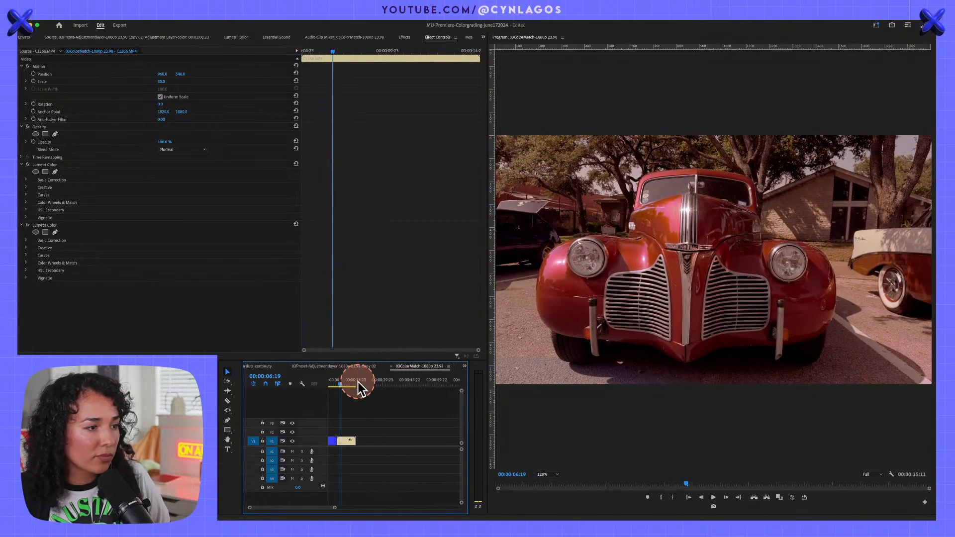
left_click_drag(340, 384, 337, 381)
key("i")
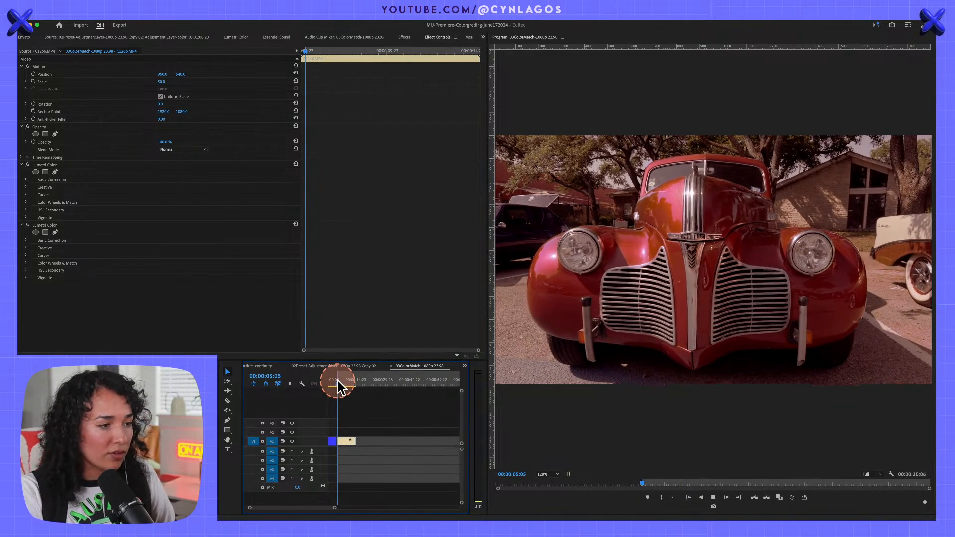
left_click(348, 440)
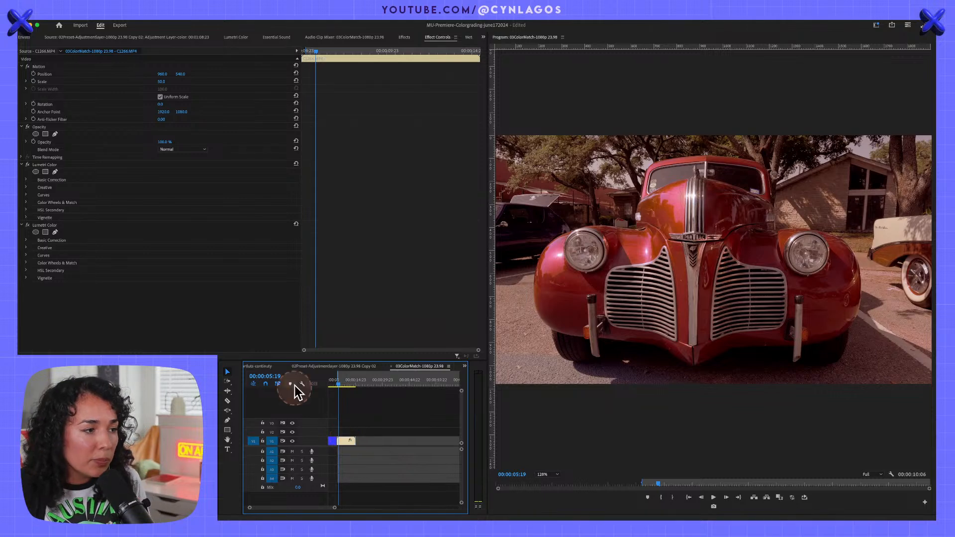
Open the 02Preset-Adjustmentlayer-1080p 23.98 Copy 02 sequence and review the graded band clip from about 39 seconds.
left_click(328, 366)
left_click_drag(409, 378, 385, 376)
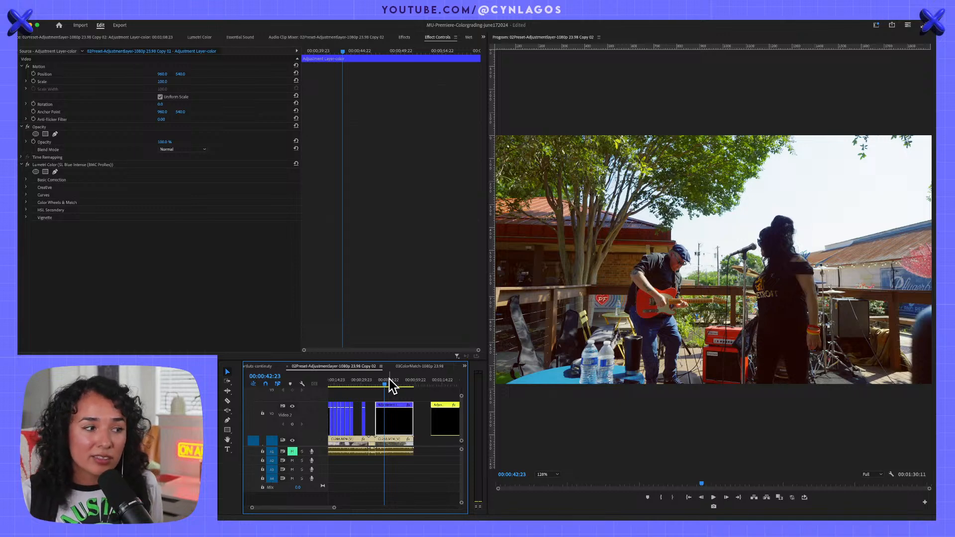
left_click_drag(385, 379, 380, 381)
key("space")
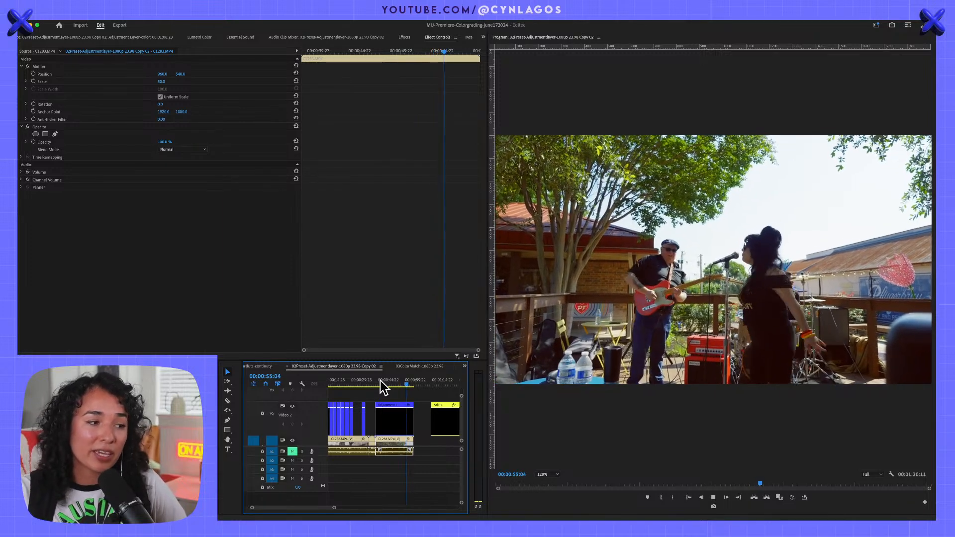
left_click(380, 380)
left_click_drag(379, 380, 377, 377)
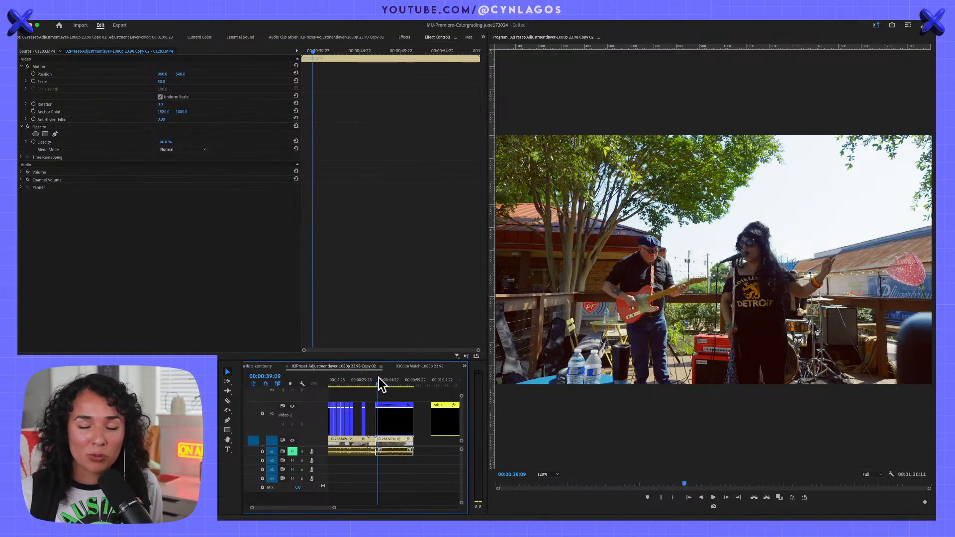
Open the 01Layeringcolor sequence and review its graded orange car clip from the start.
left_click(264, 367)
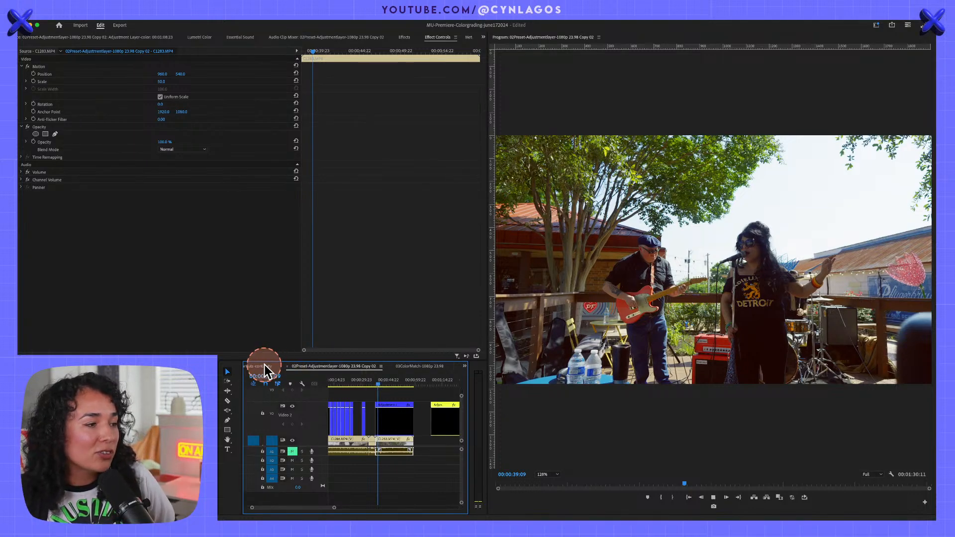
left_click_drag(336, 381, 321, 388)
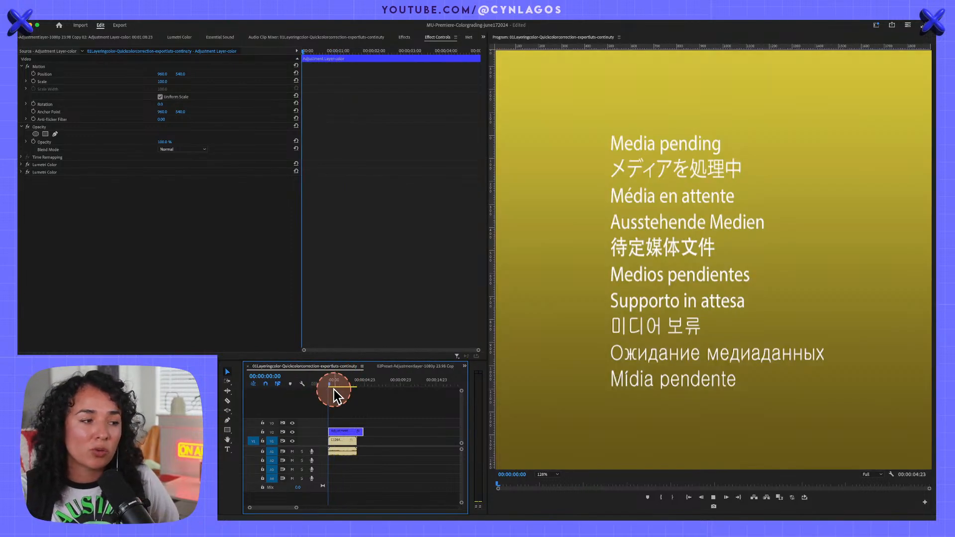
key("space")
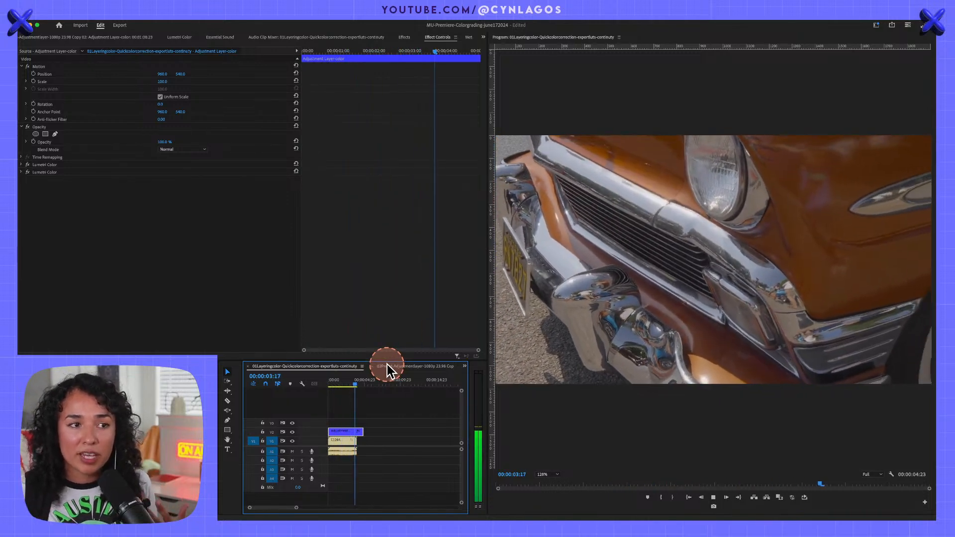
key("space")
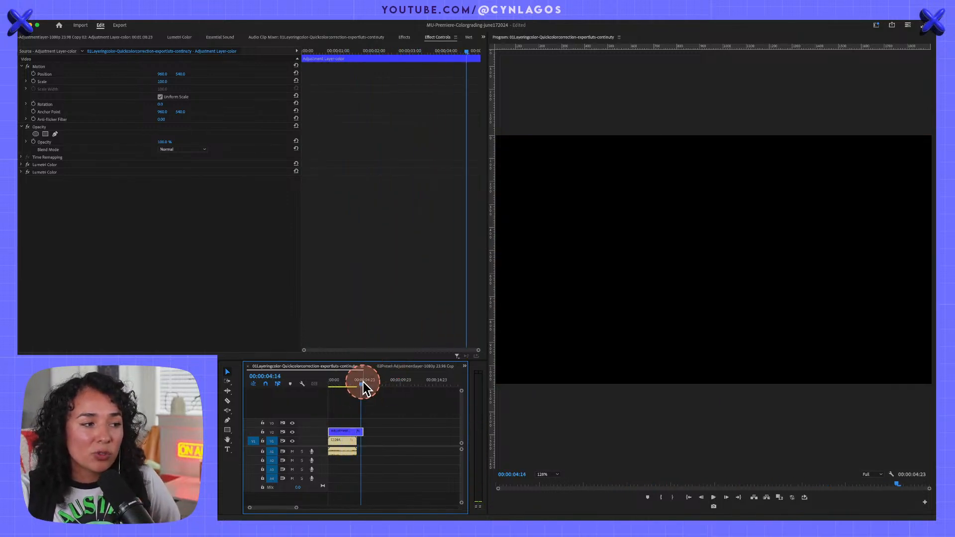
left_click_drag(363, 383, 341, 380)
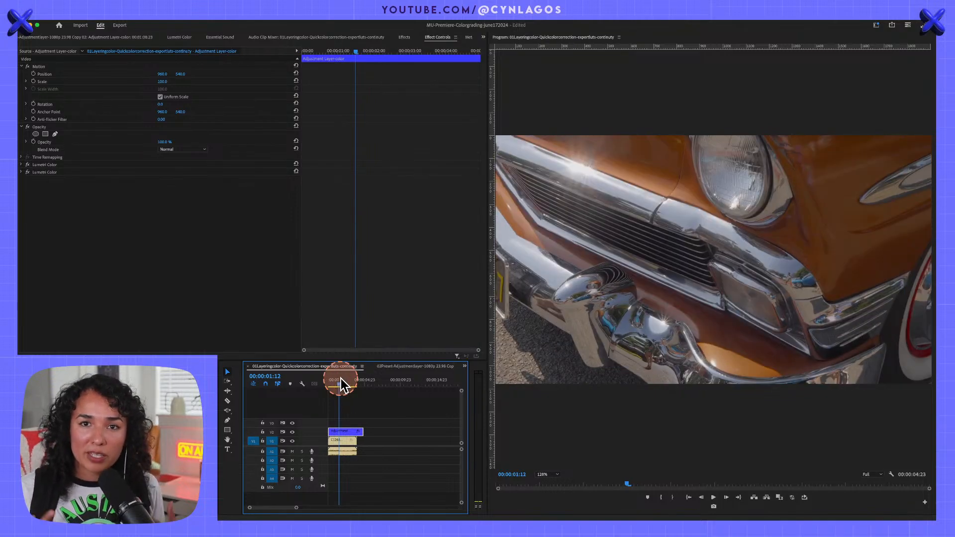
Maximize the Program monitor and play the orange car clip in the enlarged view.
left_click(678, 285)
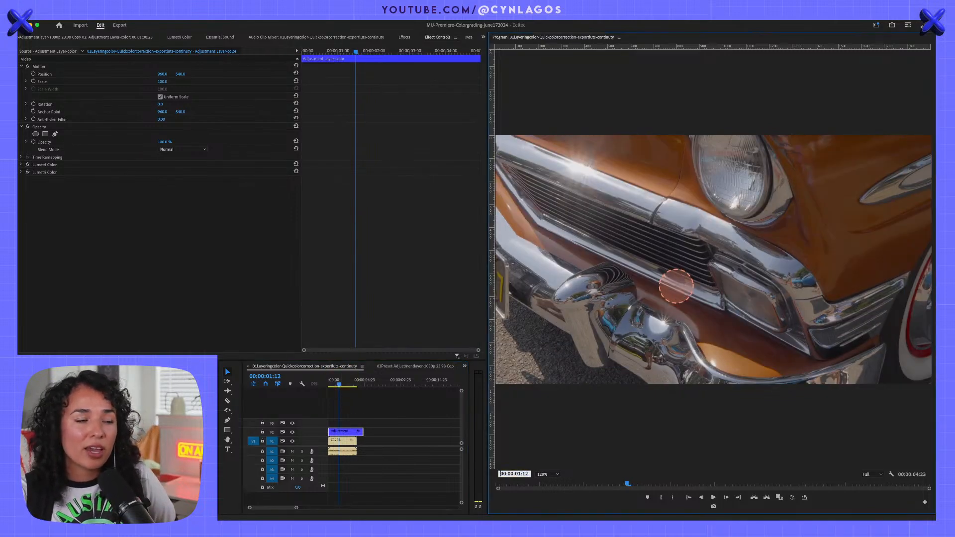
left_click(703, 294)
key("grave")
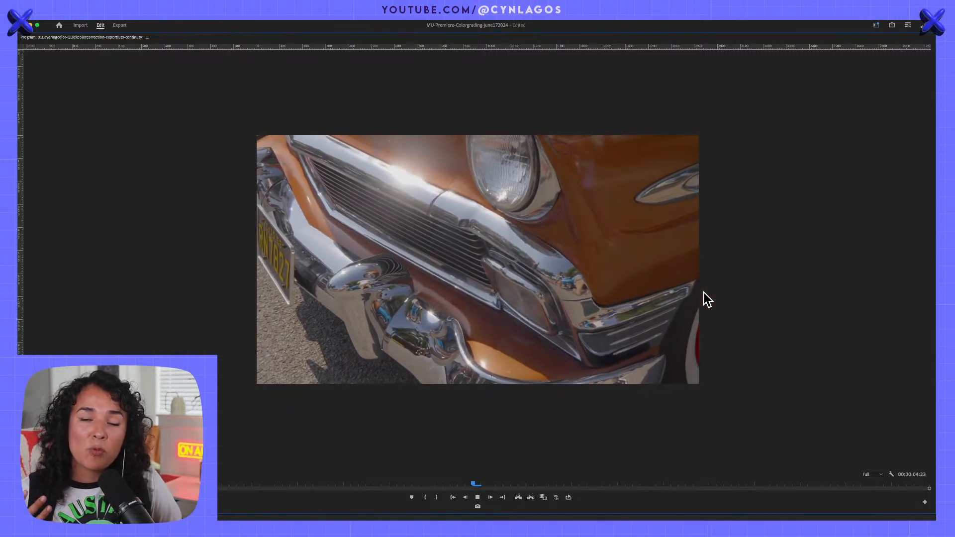
key("space")
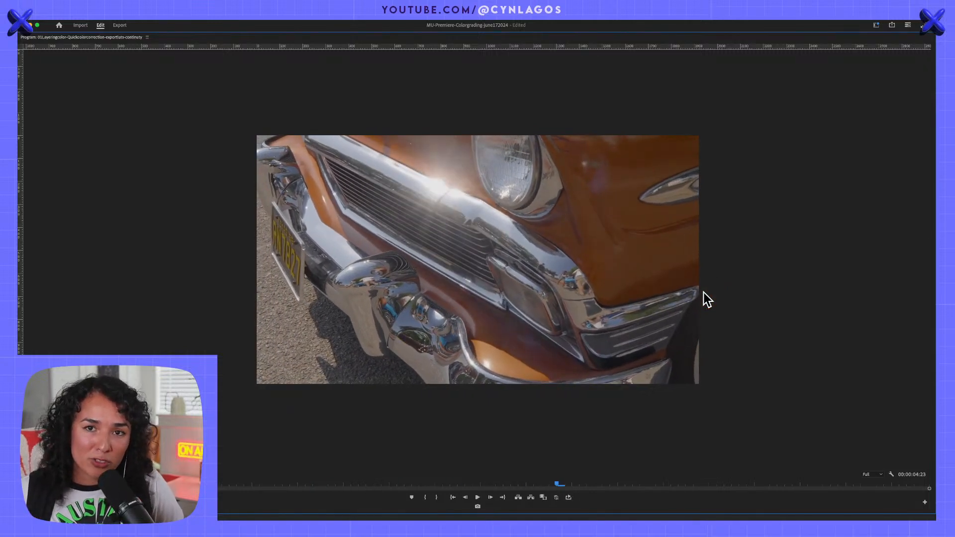